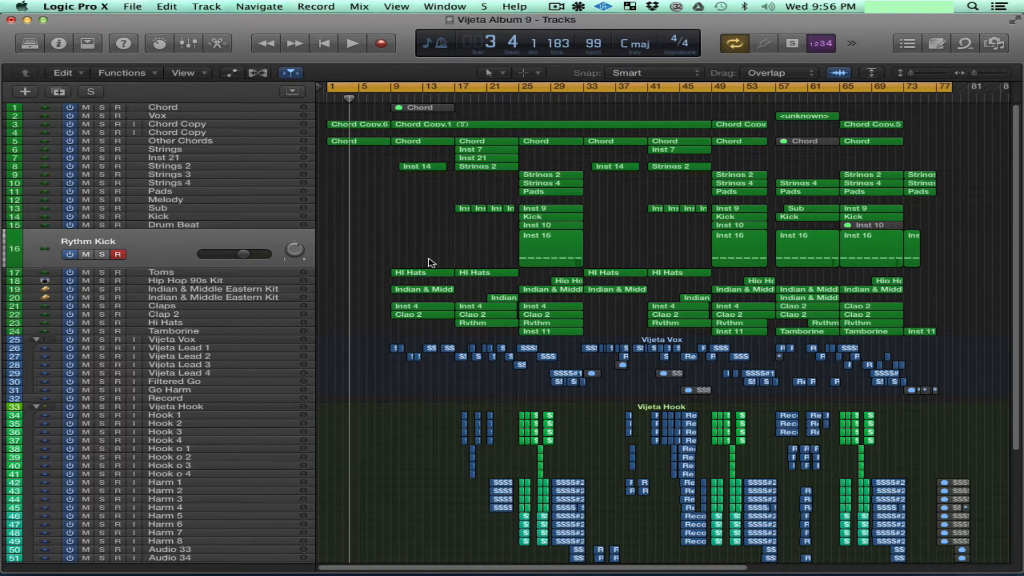
Check the Soundflower output device and play the song's opening bars as a sound test, returning the playhead to the start.
click(580, 7)
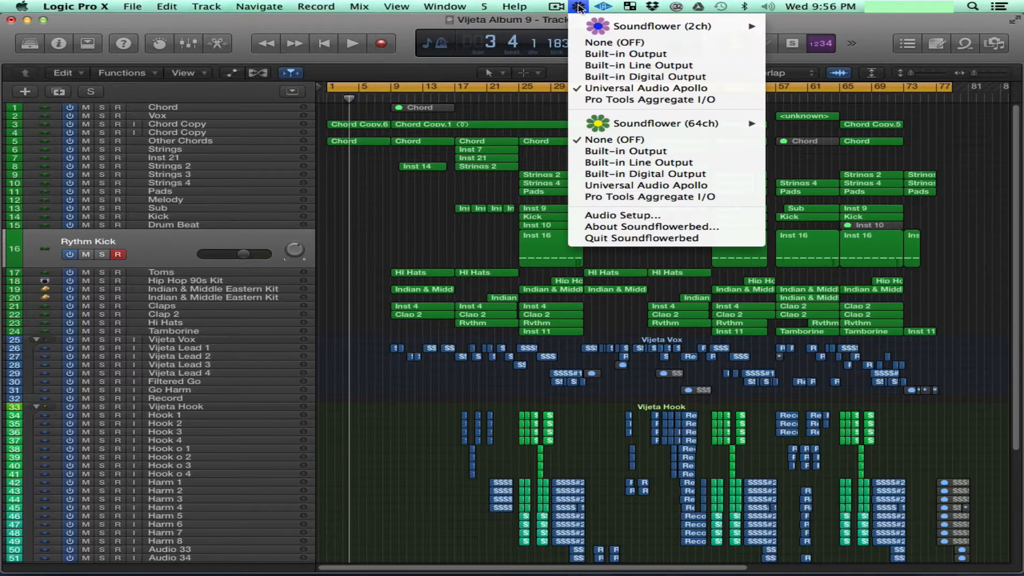
click(673, 95)
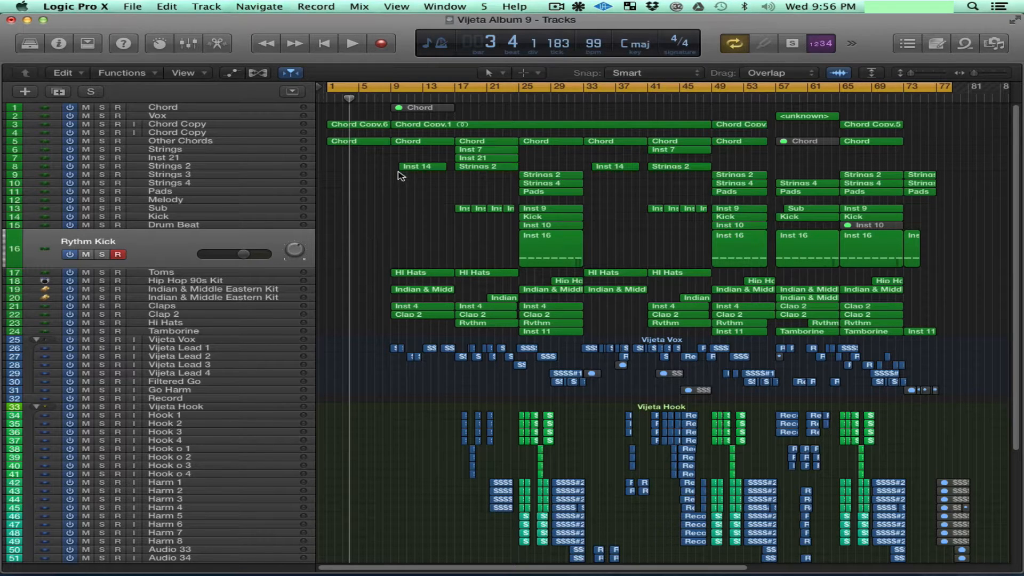
key(Return)
key(space)
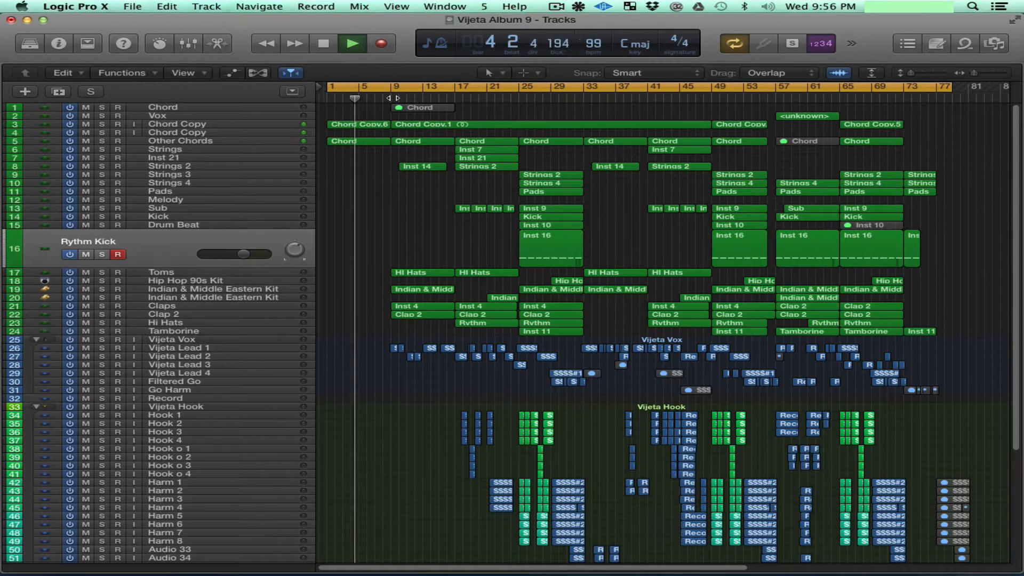
key(space)
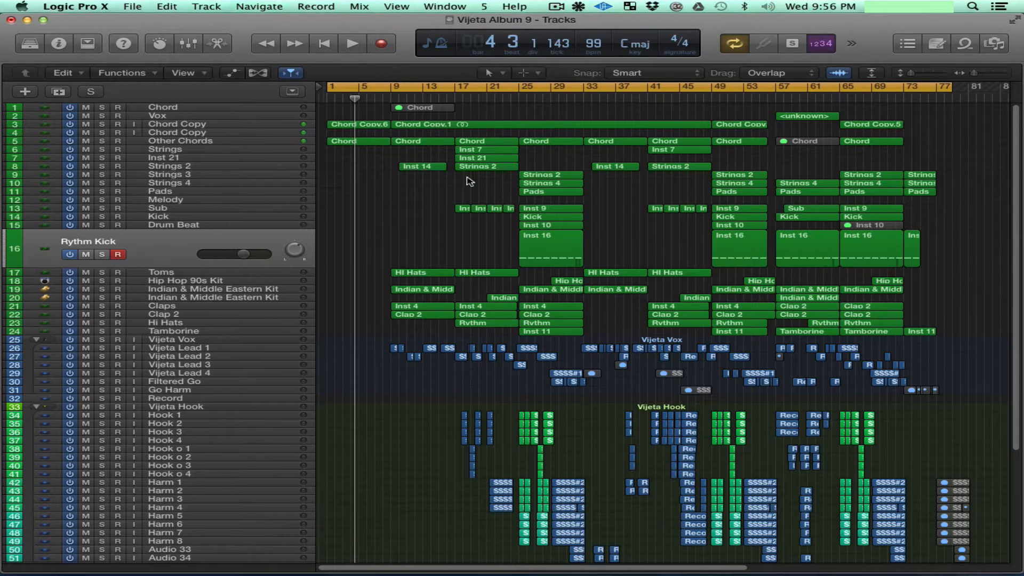
key(Return)
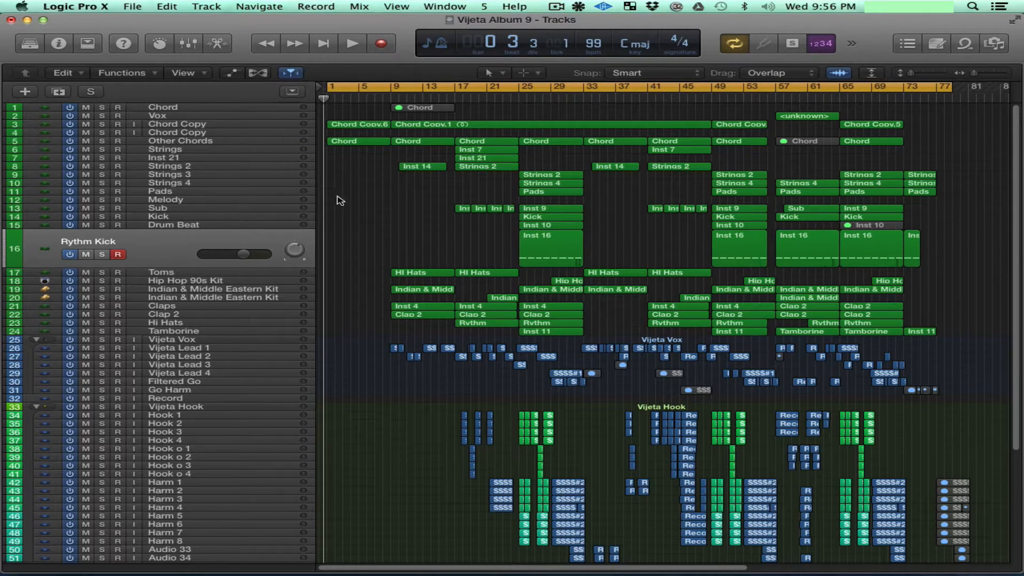
Select the Inst 21 track, show its channel strip and inspect its Kontakt 5 instrument to identify the sound.
scroll(375, 170, down, 1)
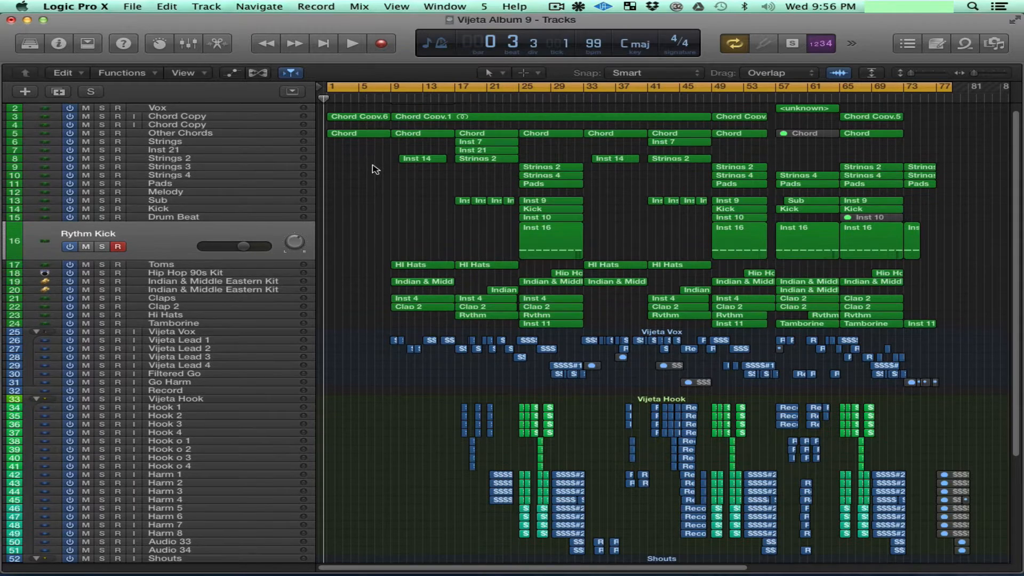
scroll(375, 169, up, 1)
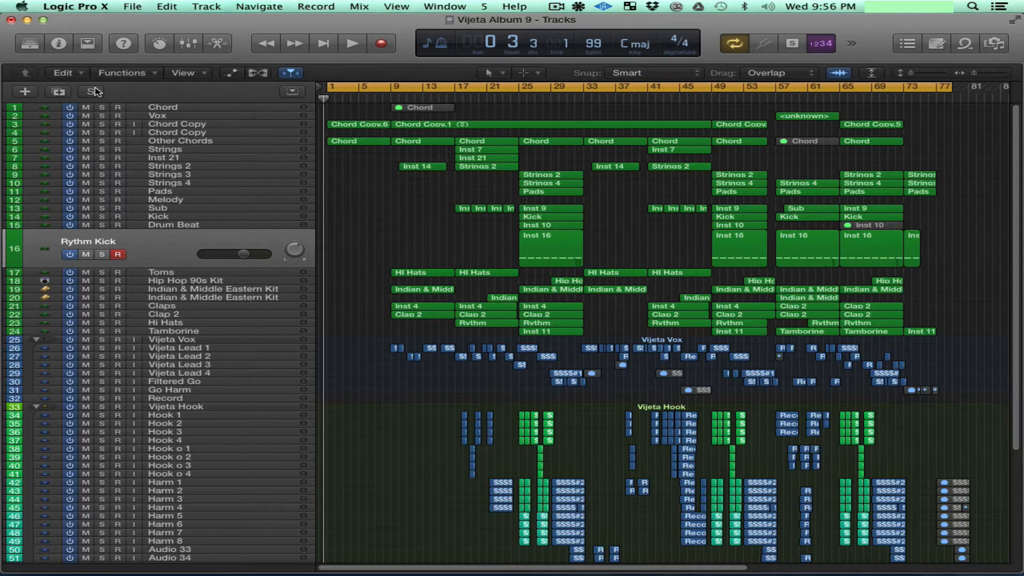
click(184, 128)
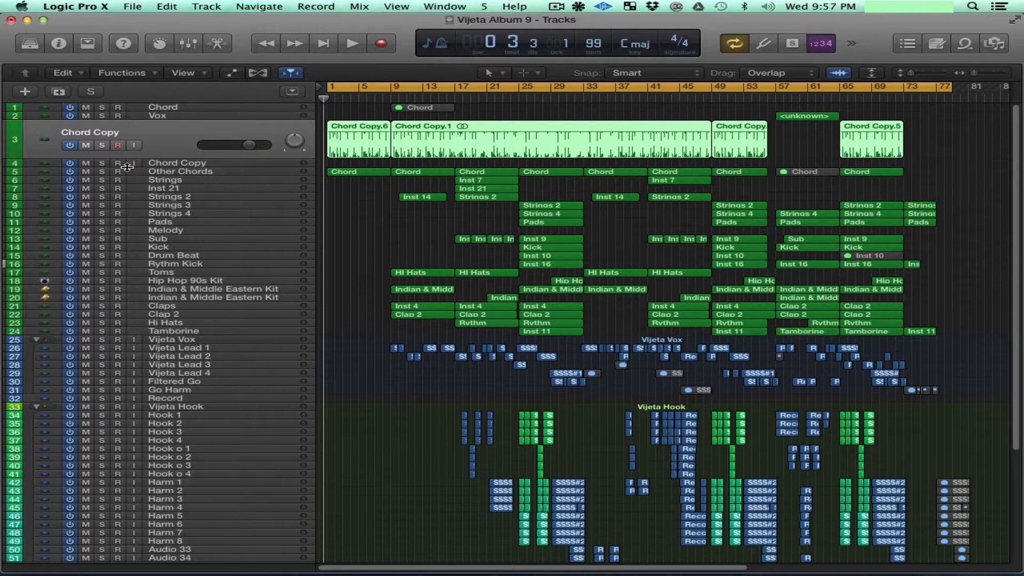
click(181, 165)
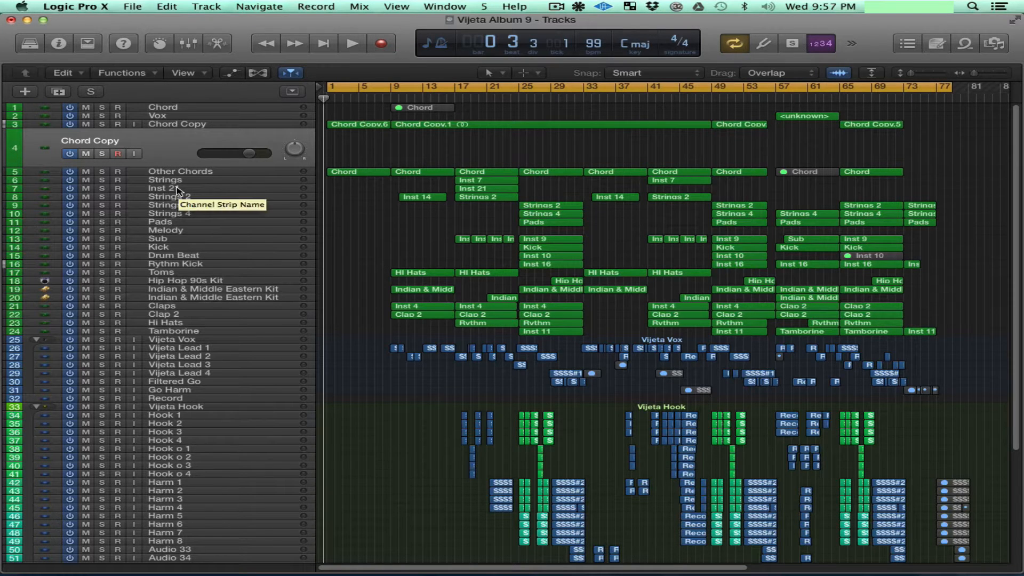
click(181, 190)
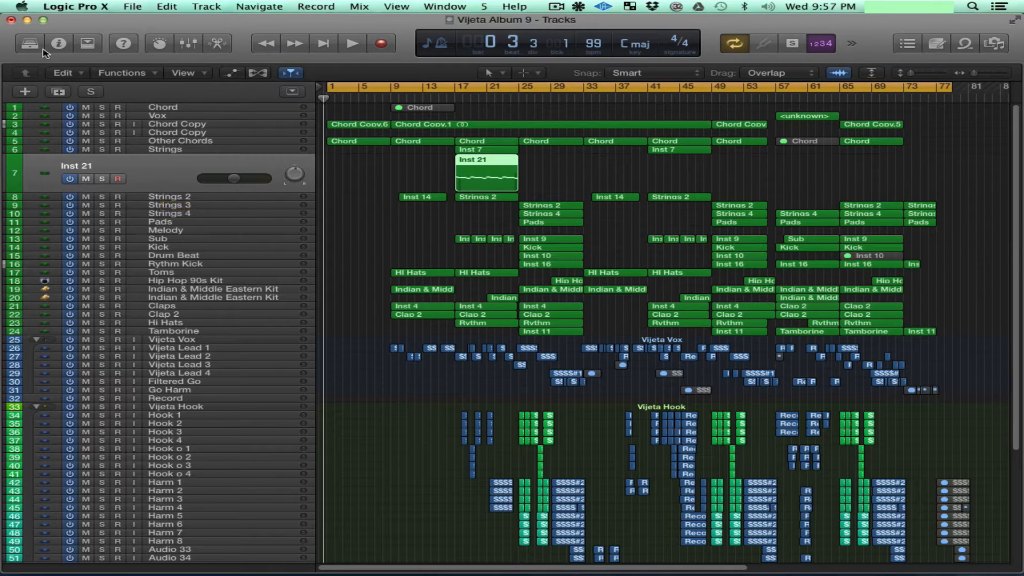
click(62, 47)
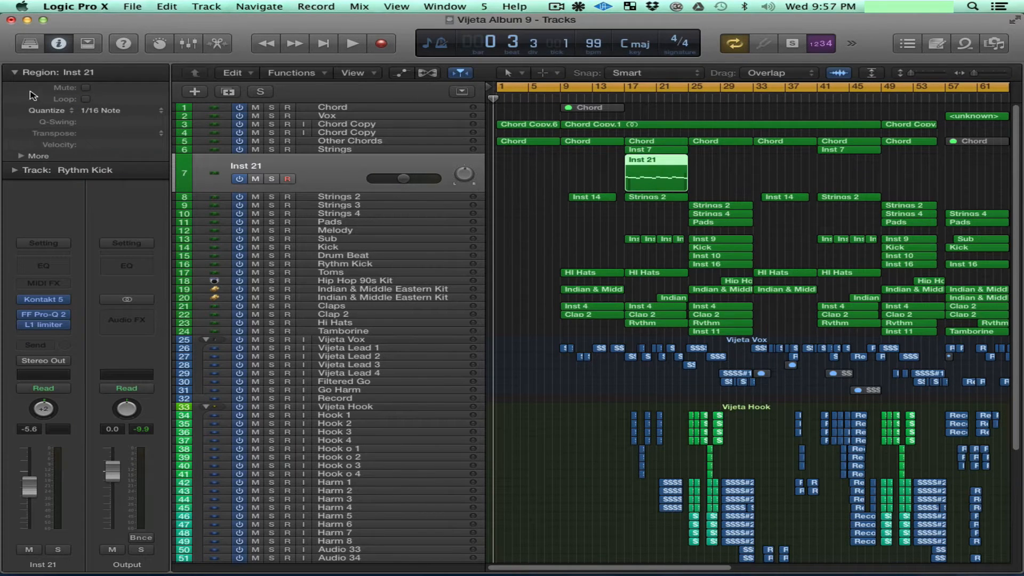
click(12, 74)
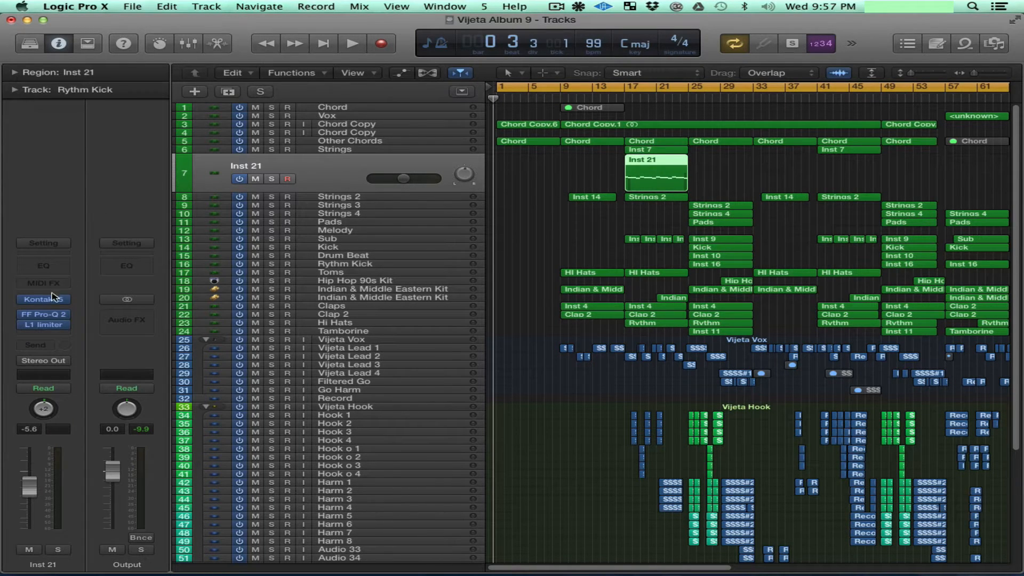
mouse_move(49, 302)
click(47, 301)
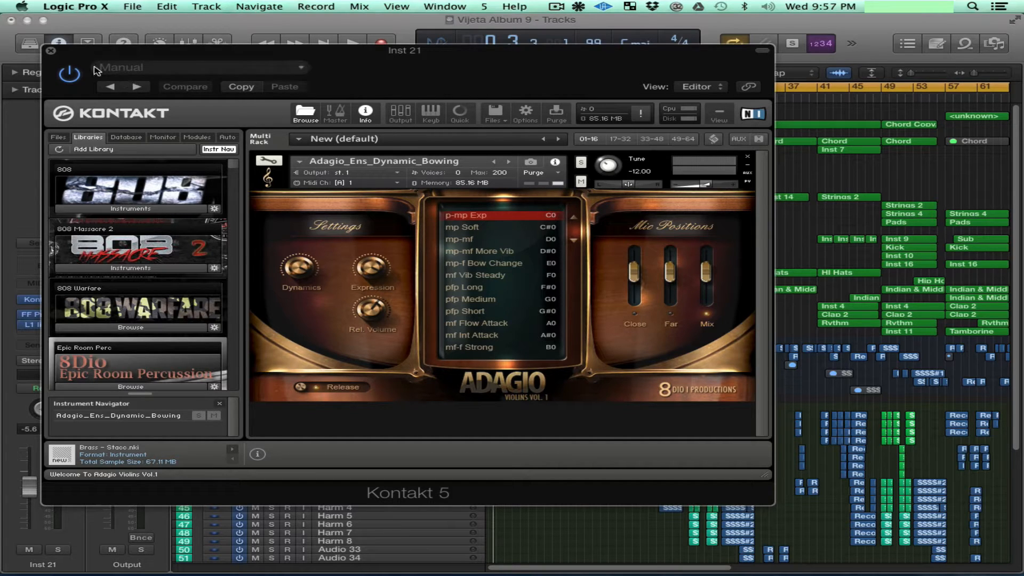
click(51, 50)
Solo the Inst 21 track and play its region from bar 18.
click(272, 178)
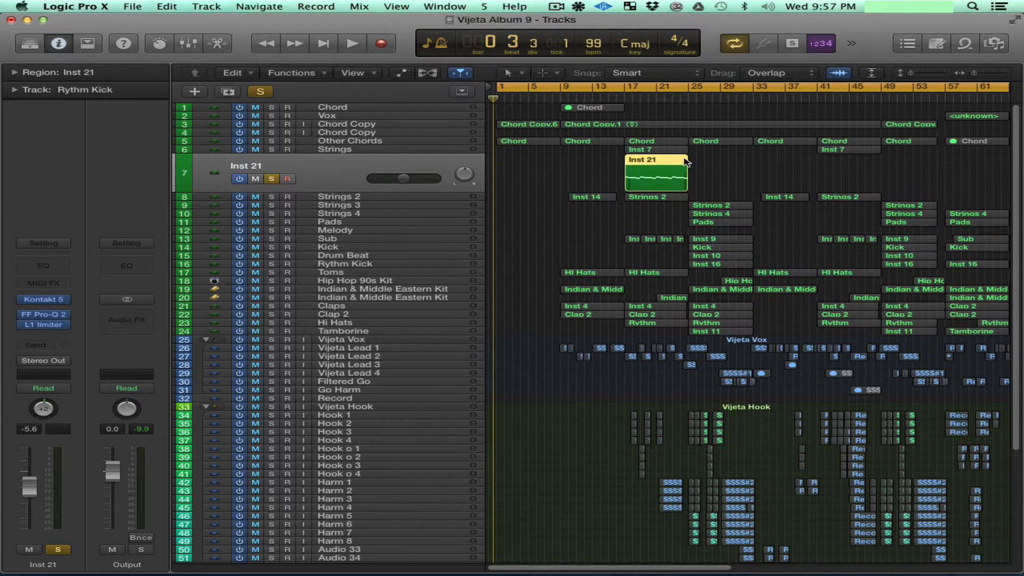
click(633, 99)
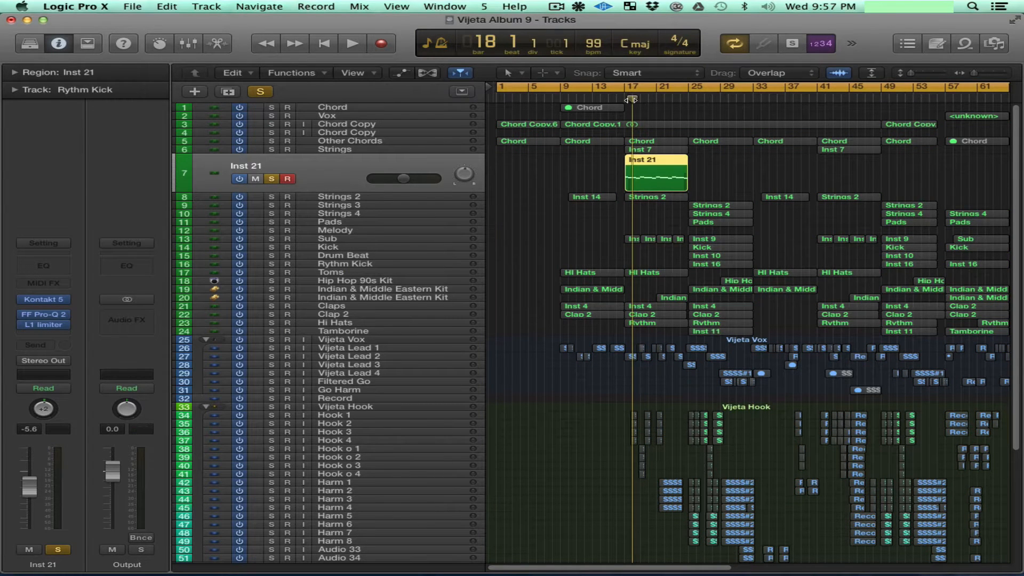
key(space)
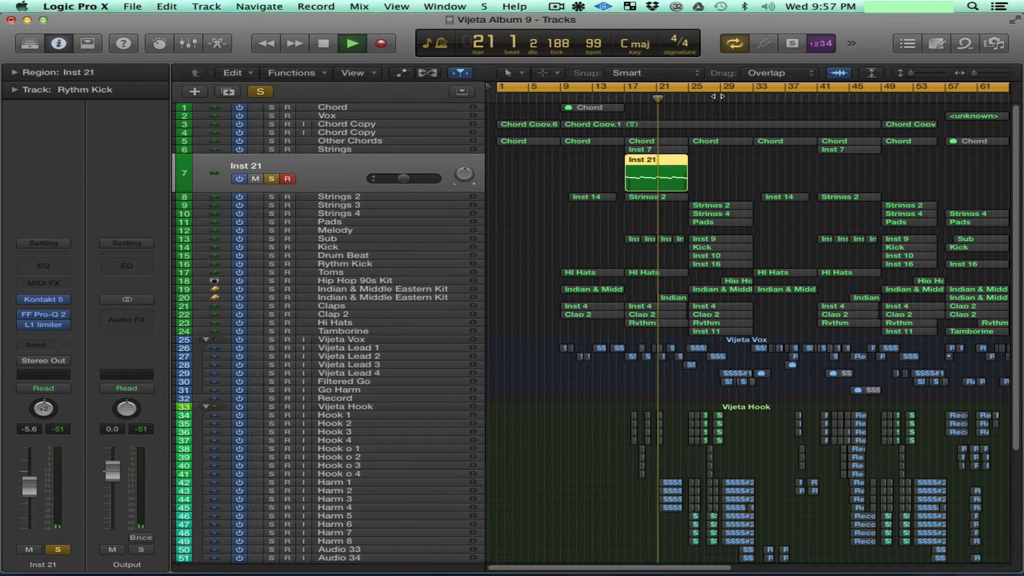
key(space)
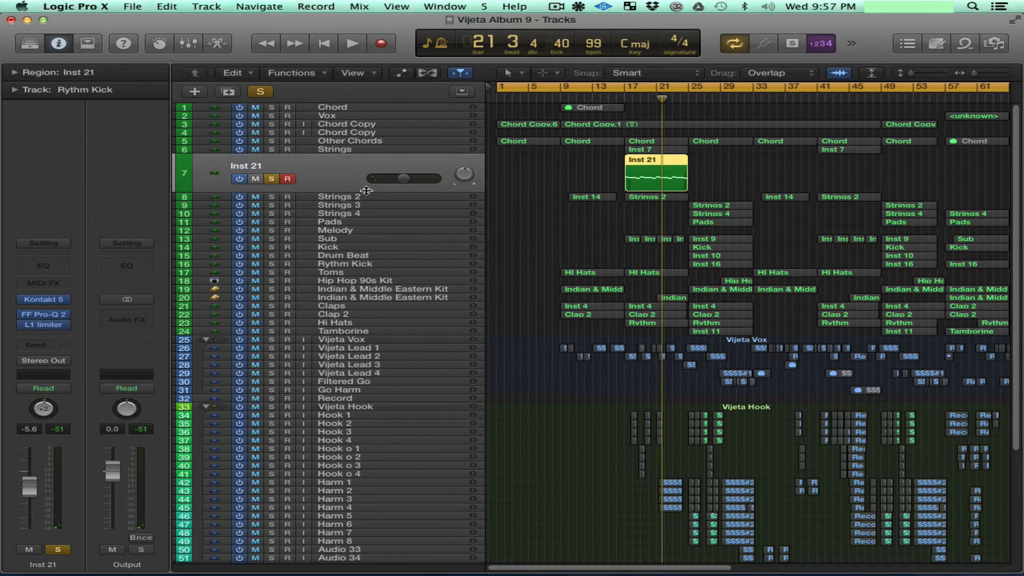
Rename the Inst 21 track as Violins and name its selected region after the track.
double_click(252, 170)
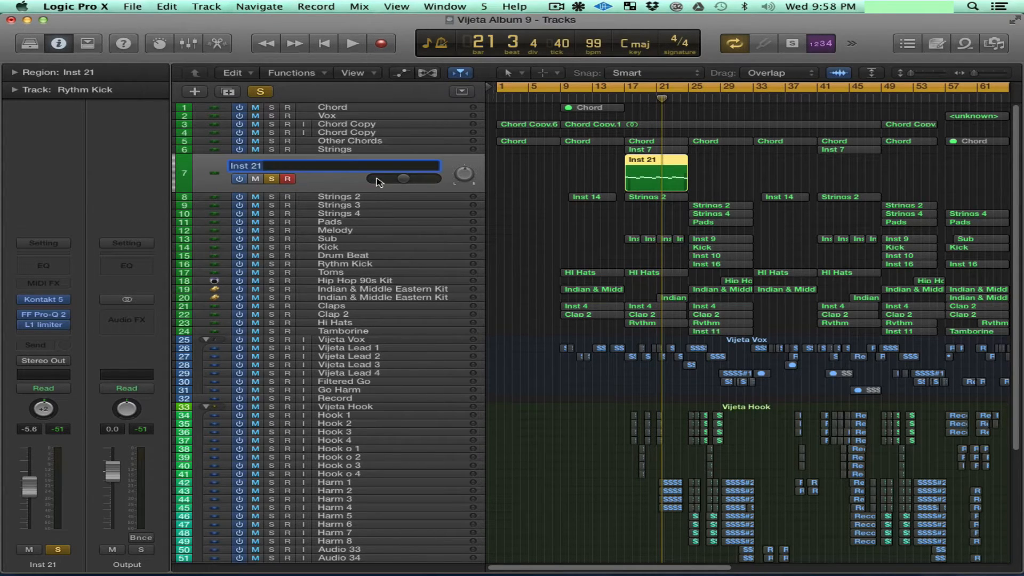
text(Violins)
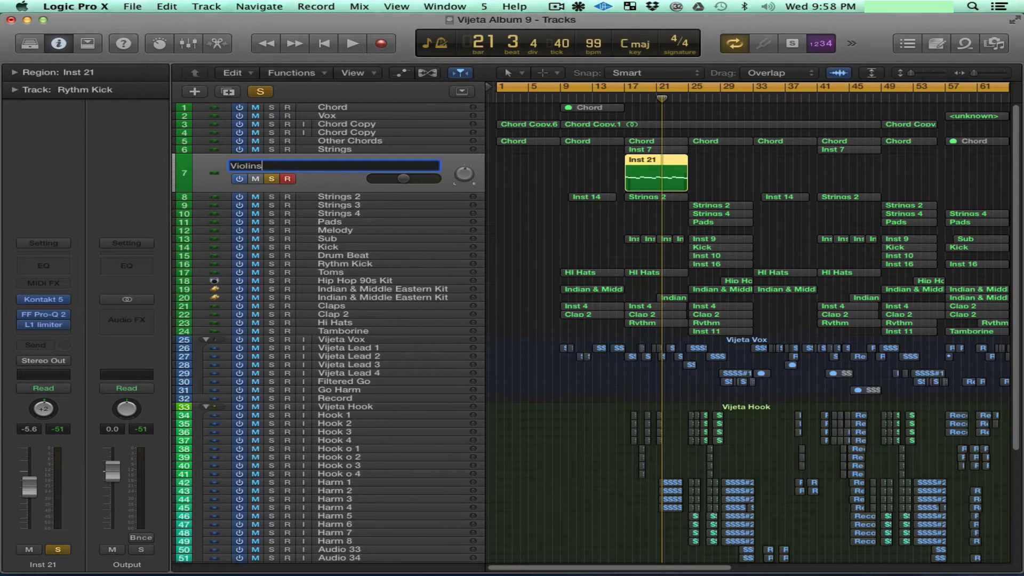
key(Return)
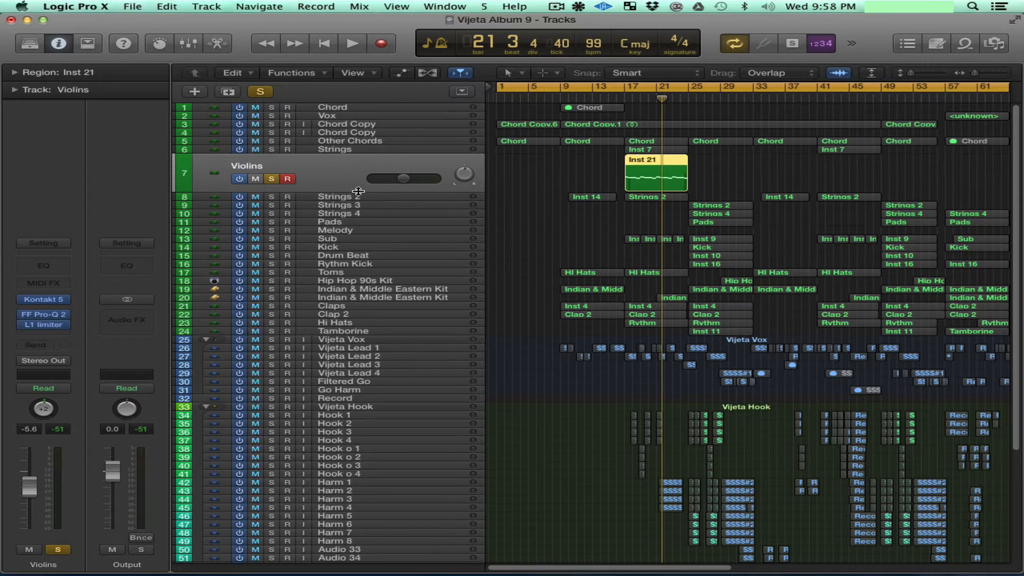
key(alt+shift+n)
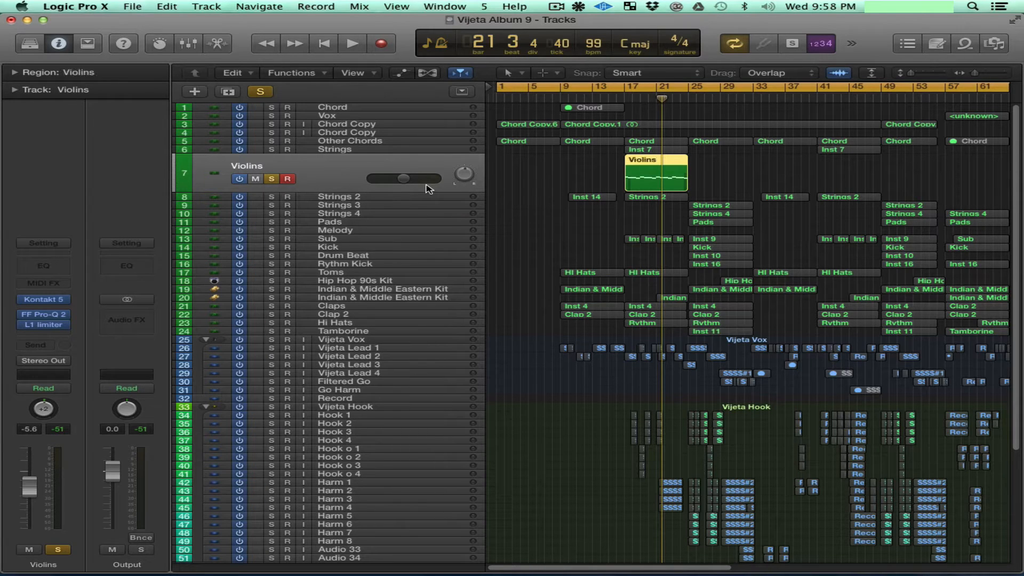
Select the Record track and turn off solo on the Violins track.
key(super+Left)
key(super+Left)
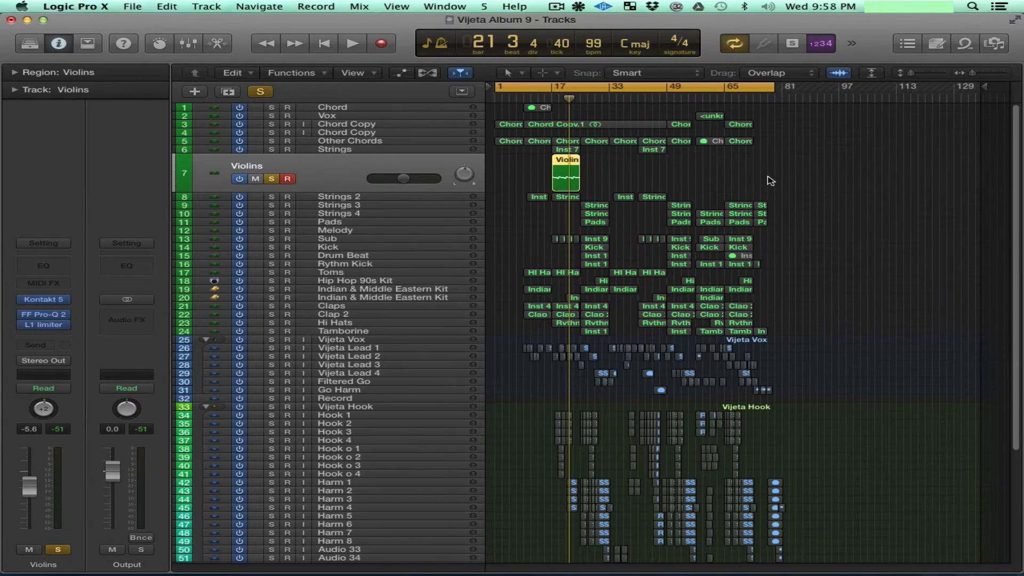
key(super+Right)
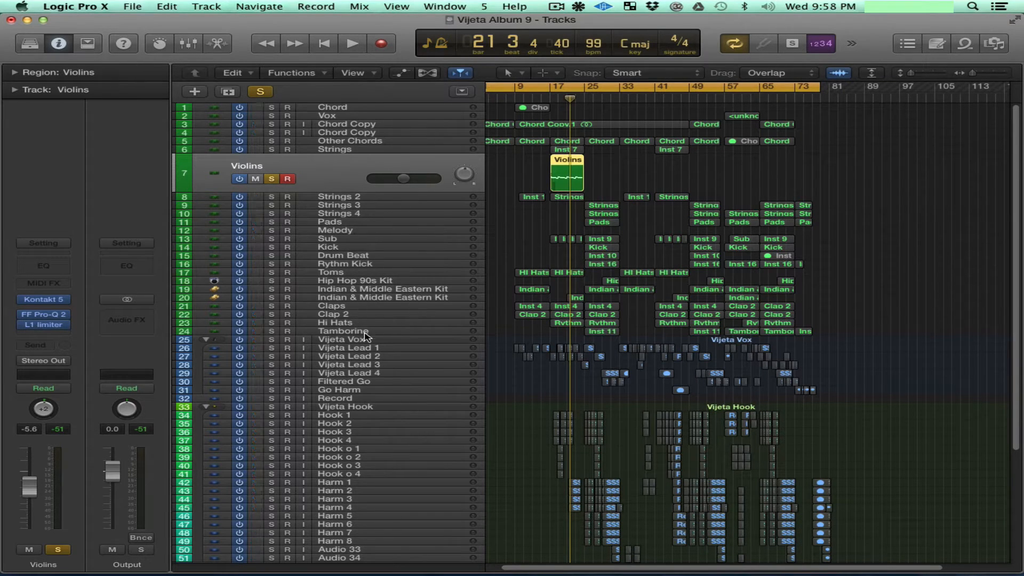
click(345, 399)
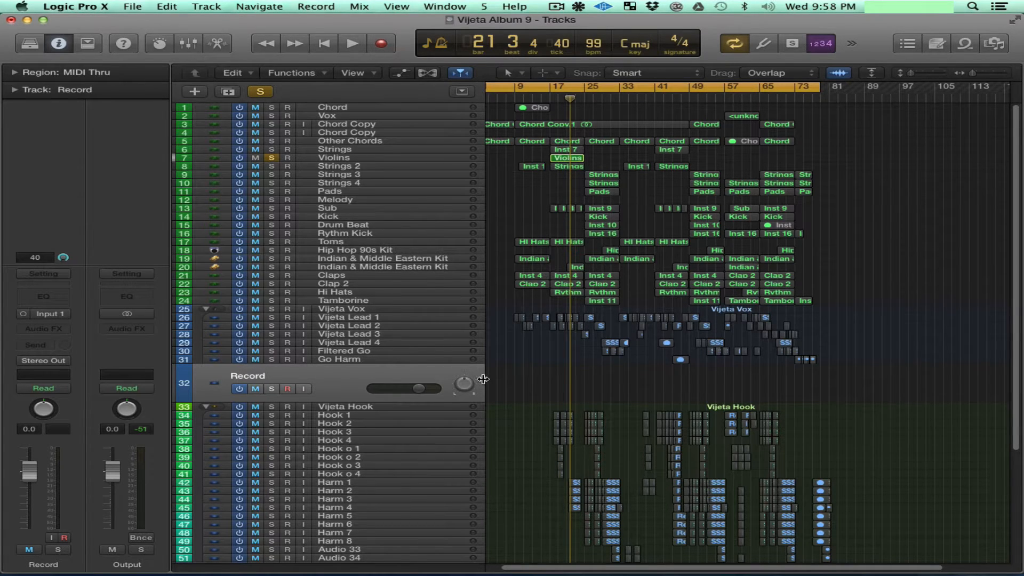
scroll(484, 376, down, 4)
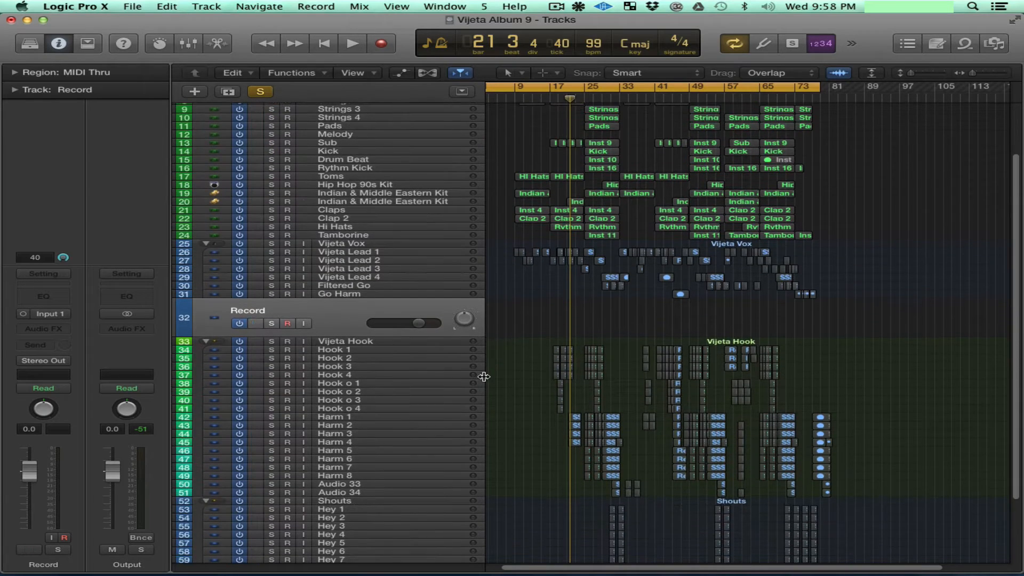
scroll(480, 373, up, 4)
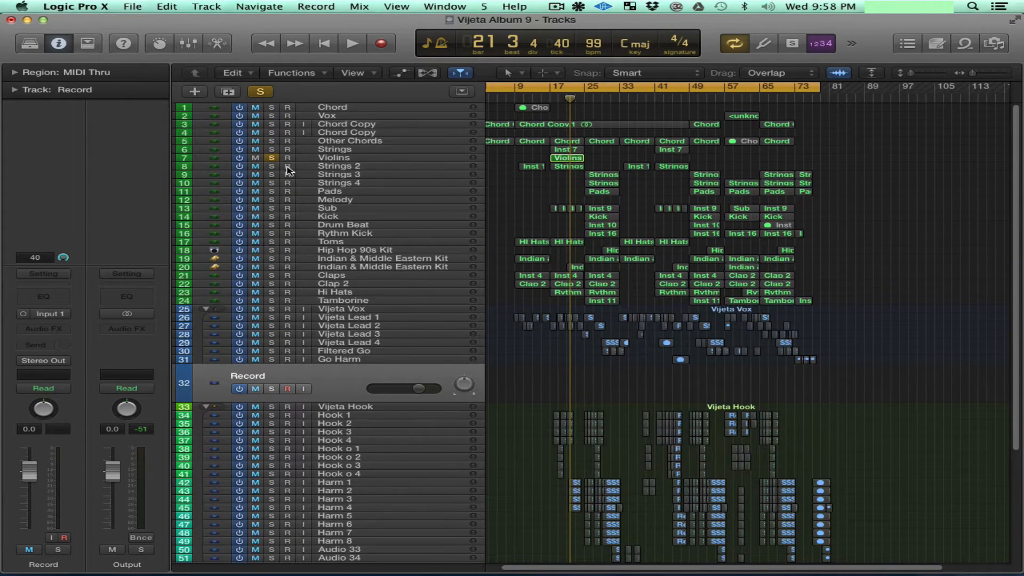
click(272, 159)
Audition the Audio 33 and Audio 34 tracks in solo from shortly before bar 33, and clear both solos.
scroll(410, 373, down, 5)
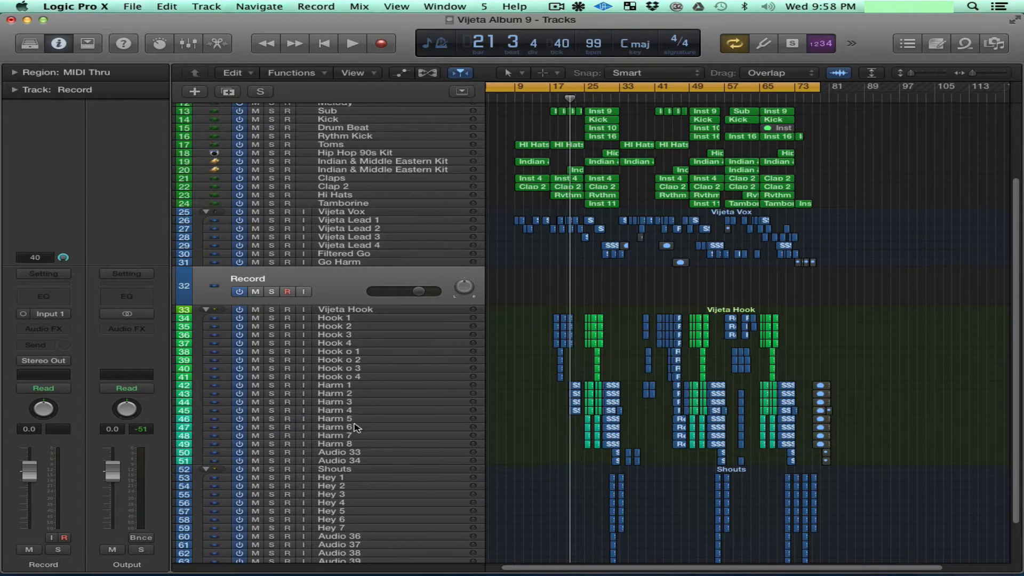
click(352, 460)
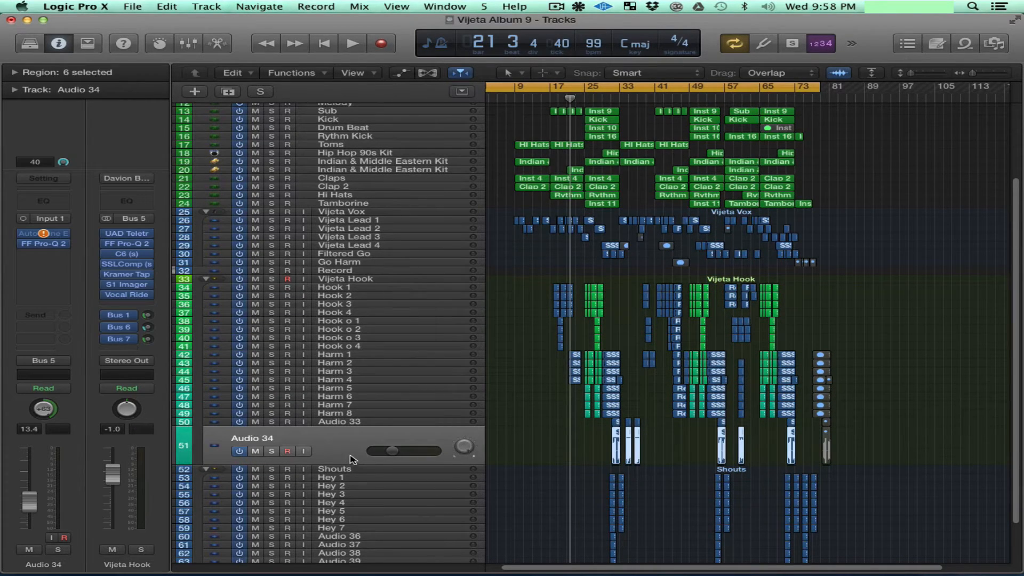
click(392, 424)
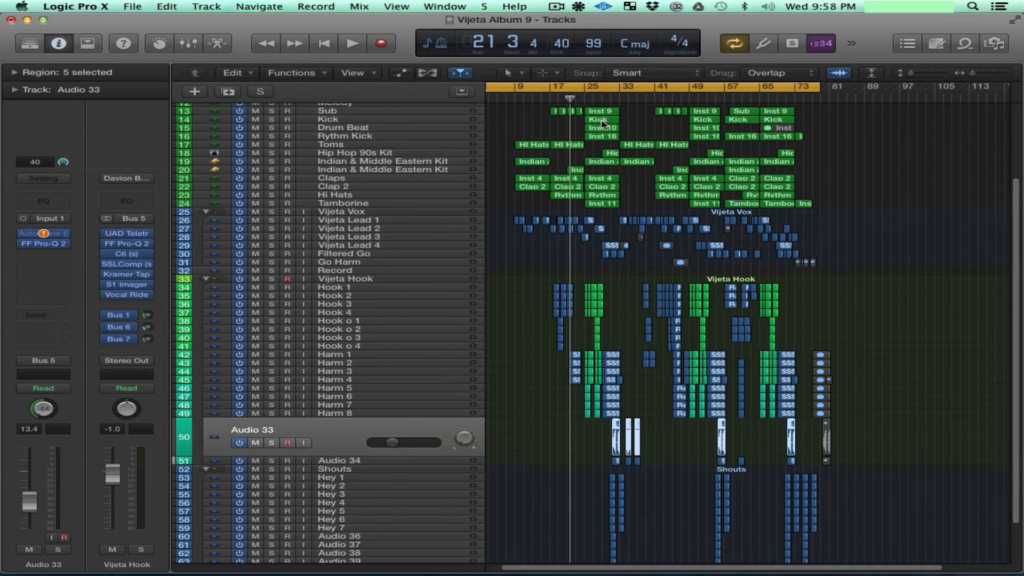
click(617, 98)
key(space)
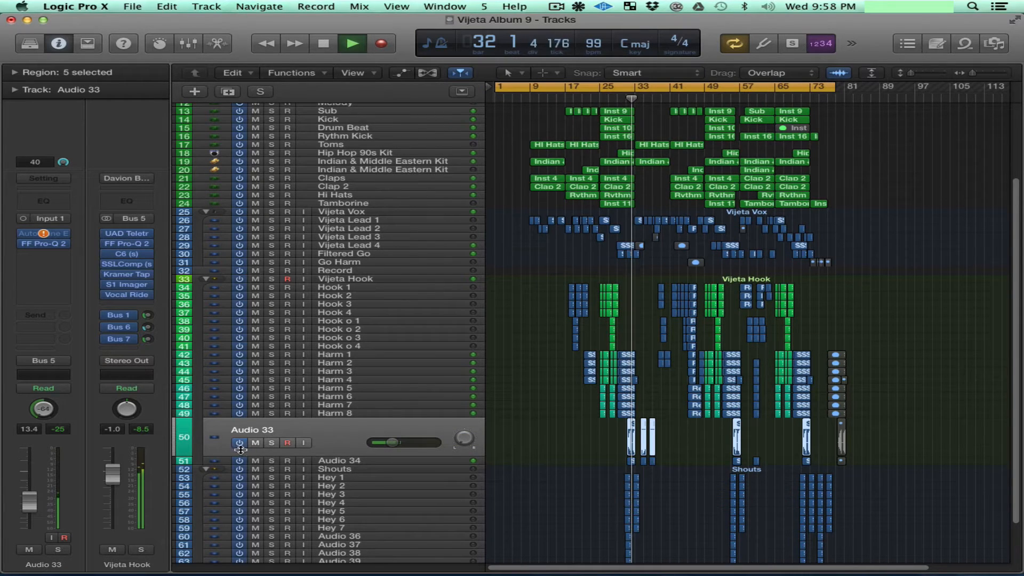
click(273, 443)
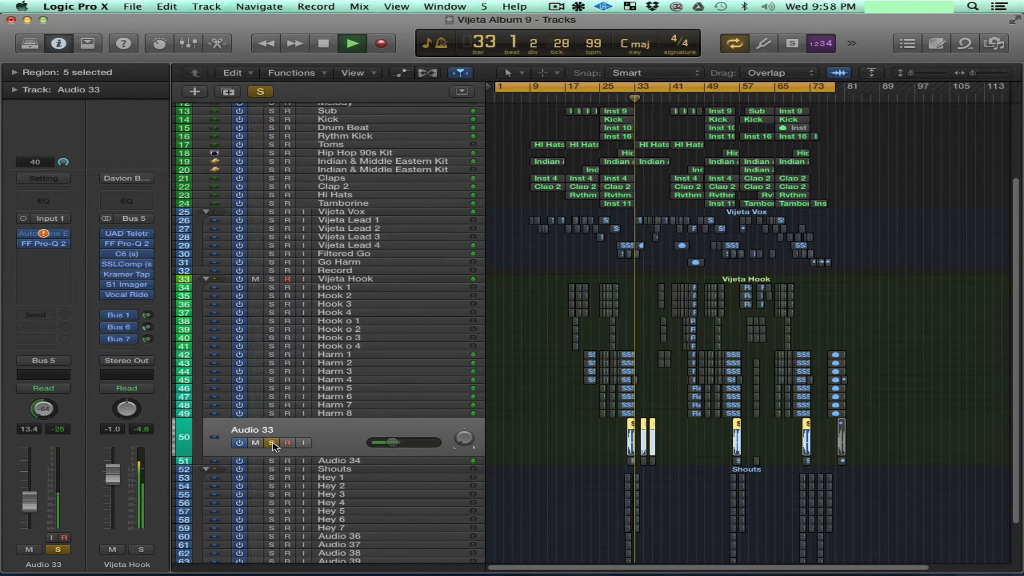
click(272, 461)
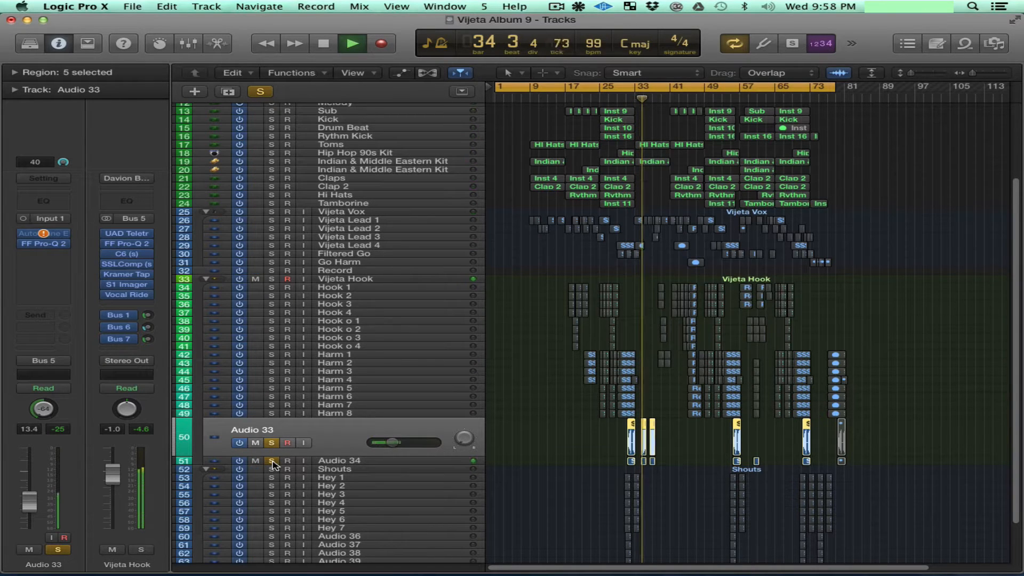
key(space)
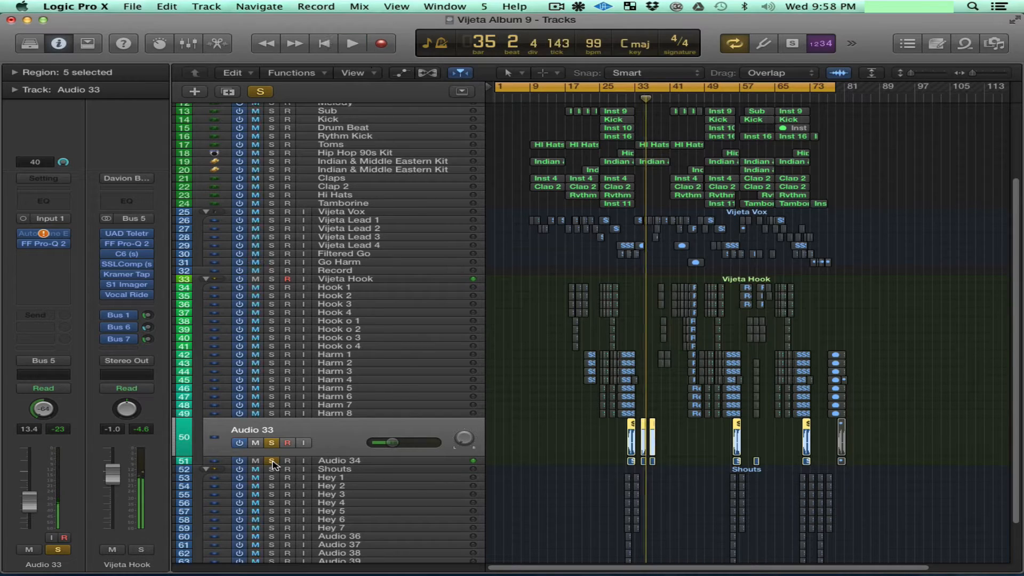
click(272, 461)
click(272, 442)
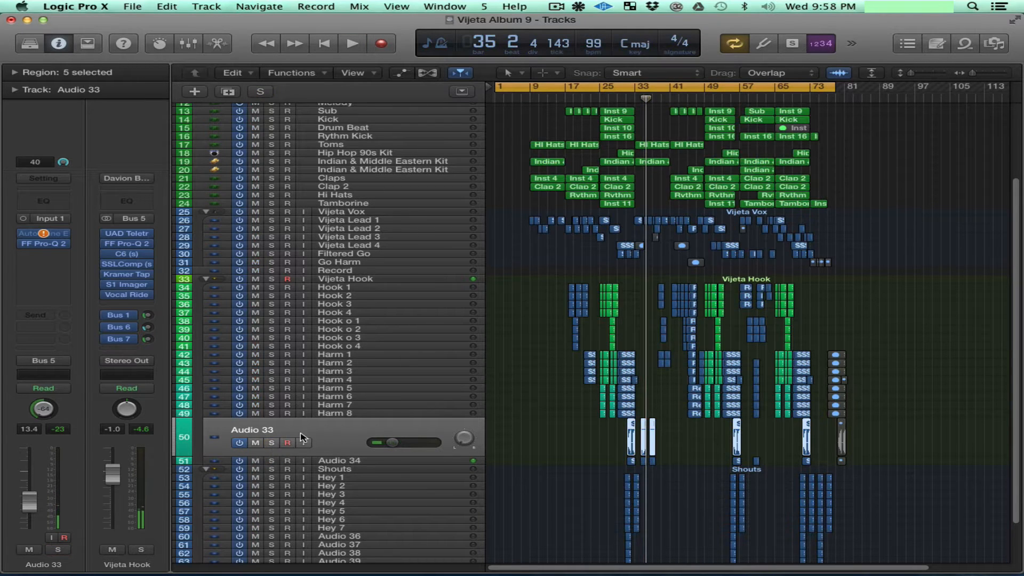
Rename the Audio 33 track in the Vijeta Hook group as Harm 9.
double_click(260, 431)
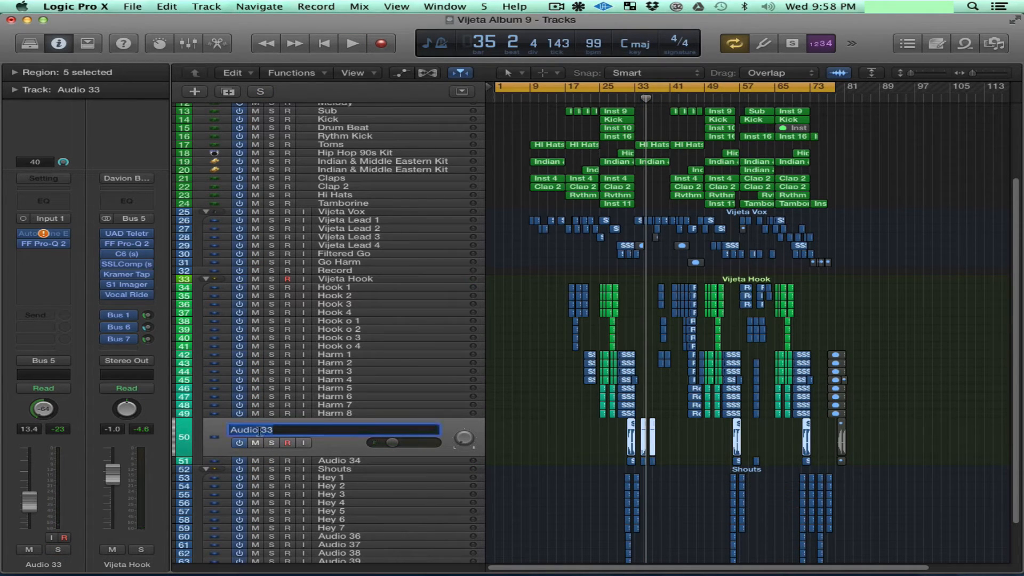
text(Harm 9)
key(Return)
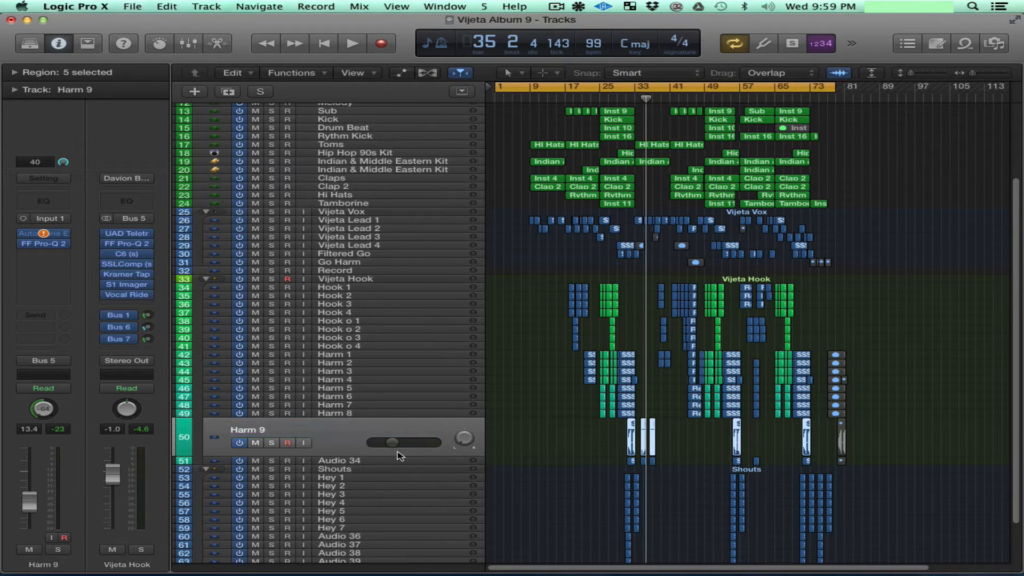
Rename the Audio 34 track as Harm 10 and save the project.
click(344, 464)
double_click(265, 441)
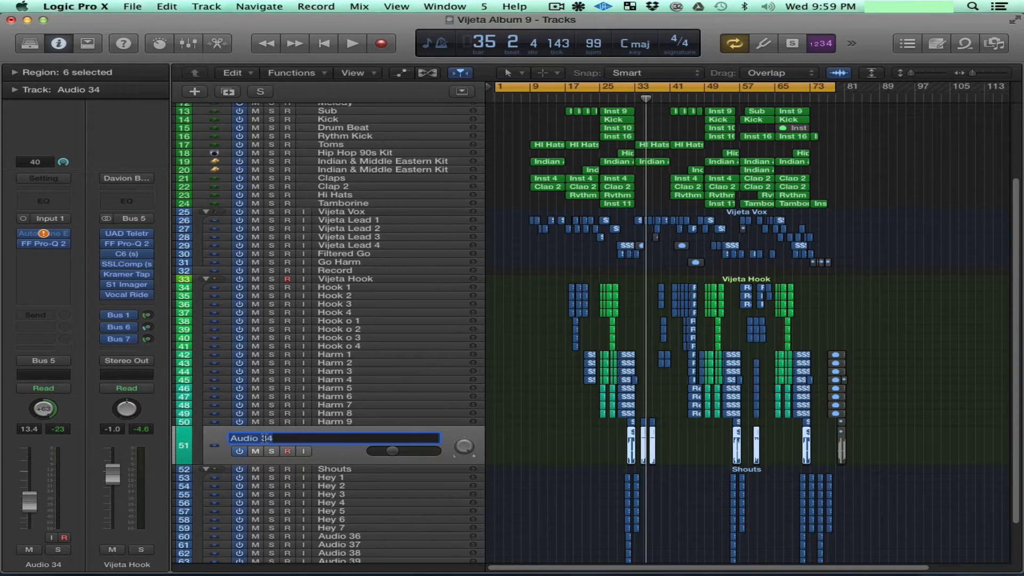
text(Harm 10)
key(Return)
key(super+s)
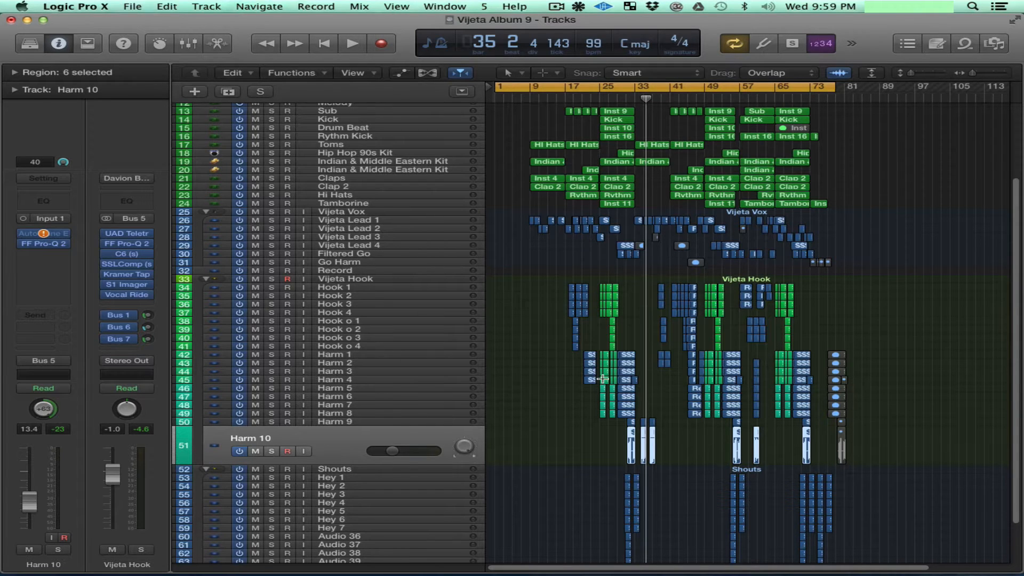
Audition the Audio 36 through Audio 41 tracks in solo from bar 30, and clear all their solos.
scroll(603, 379, up, 3)
scroll(603, 381, down, 5)
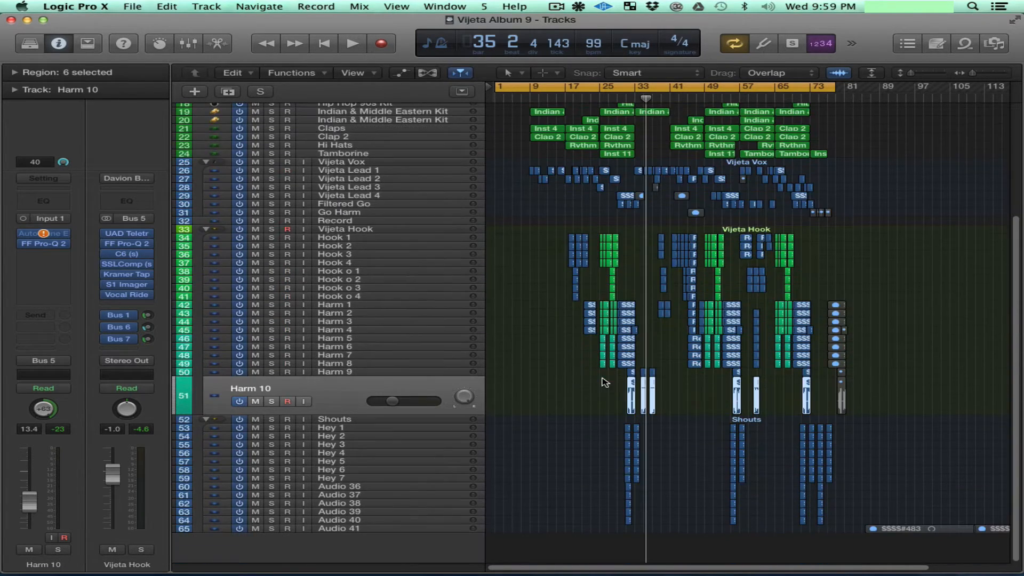
click(357, 488)
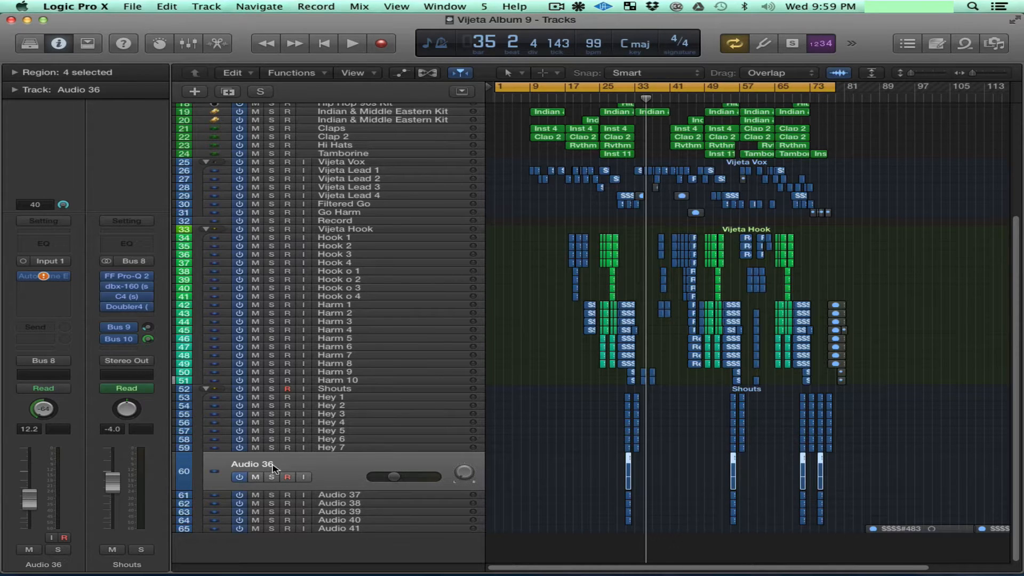
drag(274, 478, 272, 529)
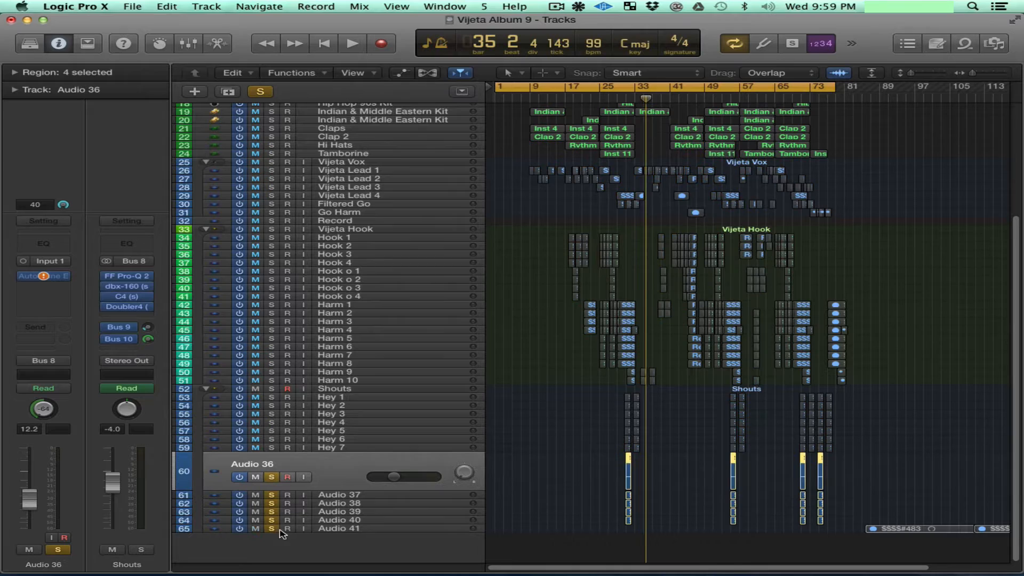
click(625, 100)
key(space)
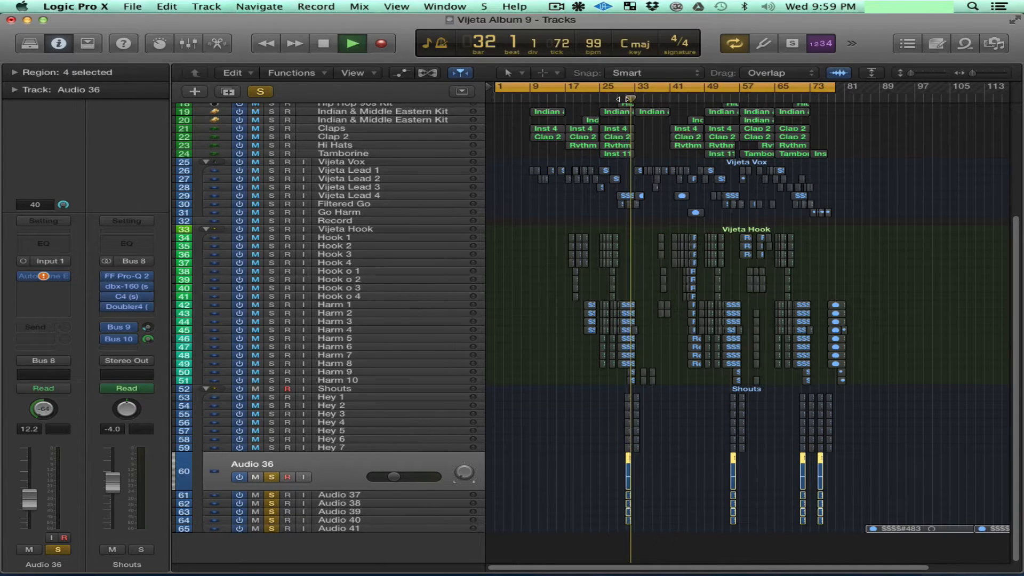
click(622, 100)
key(space)
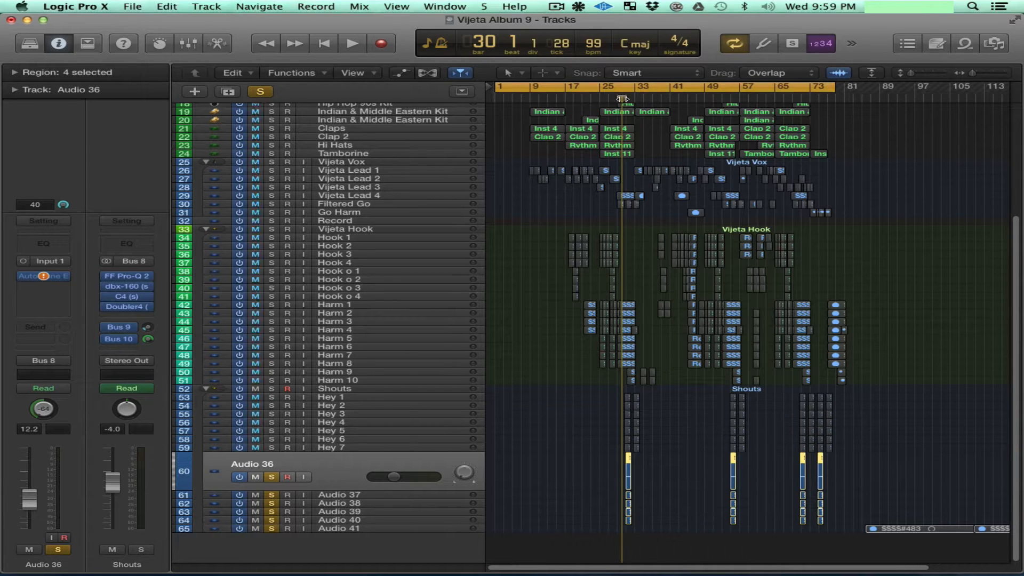
key(space)
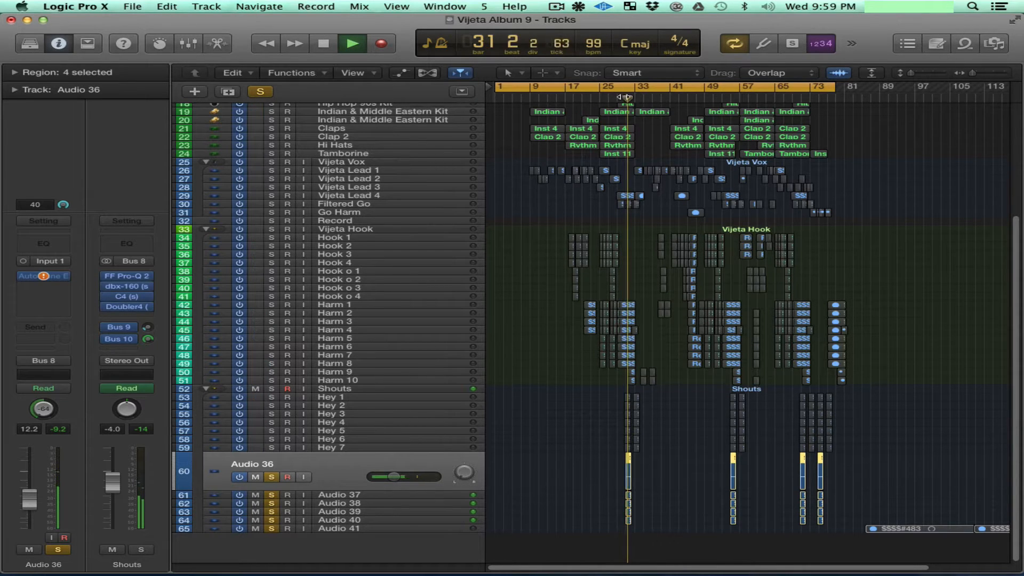
key(space)
click(271, 477)
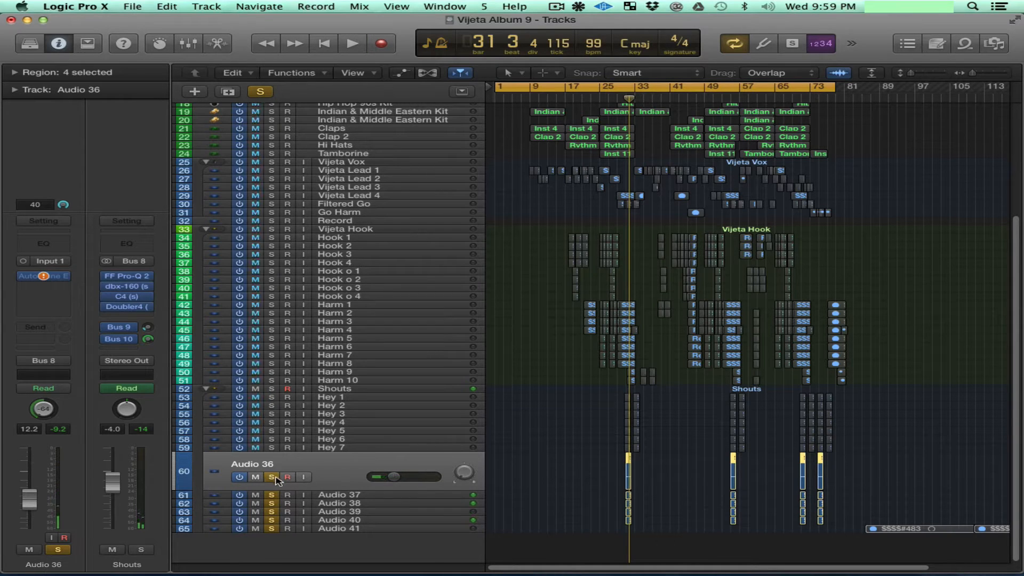
drag(276, 477, 269, 529)
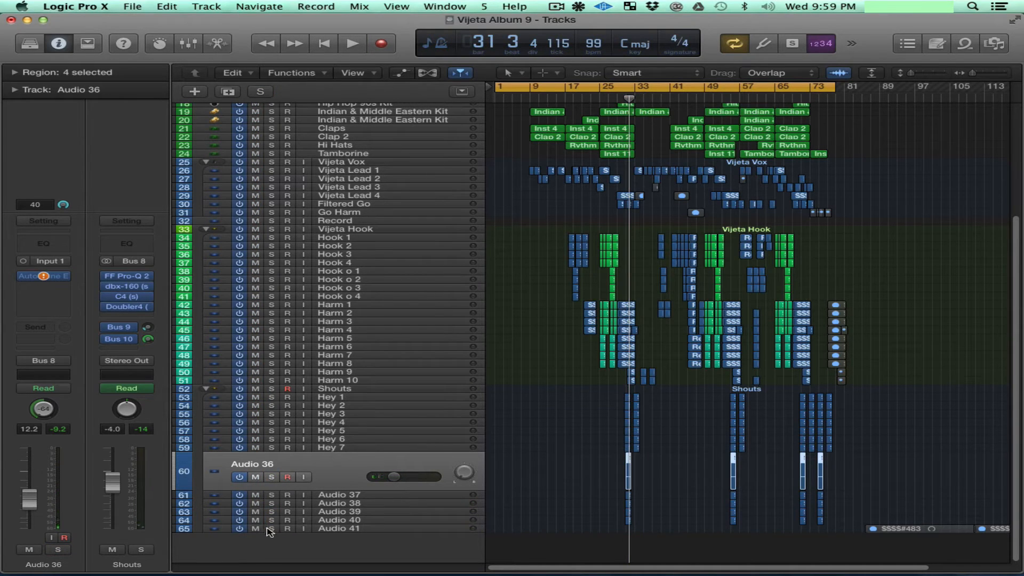
Rename the Audio 36 track in the Shouts group as Hey 8.
double_click(266, 465)
text(Hey)
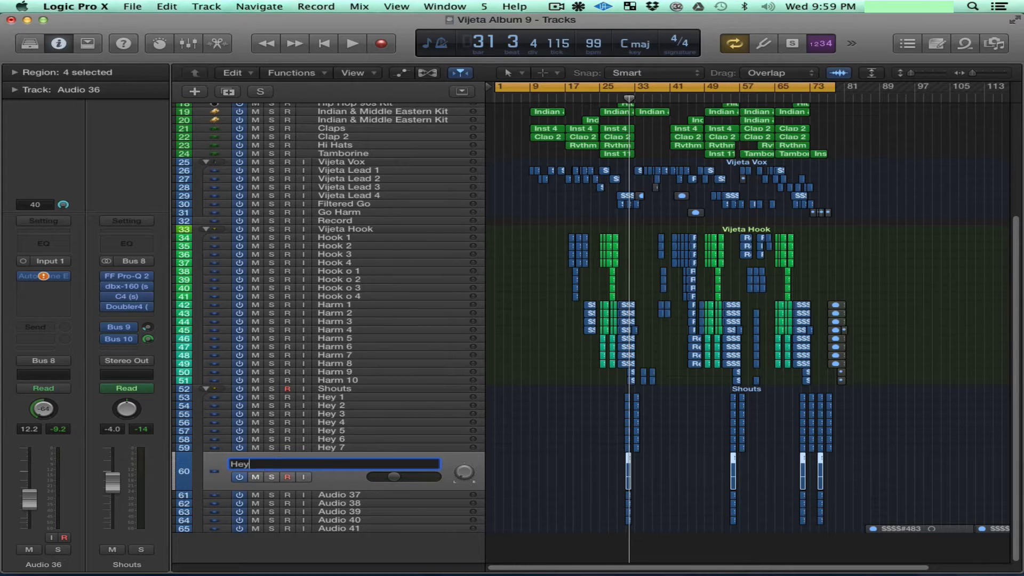
text( 8)
key(Return)
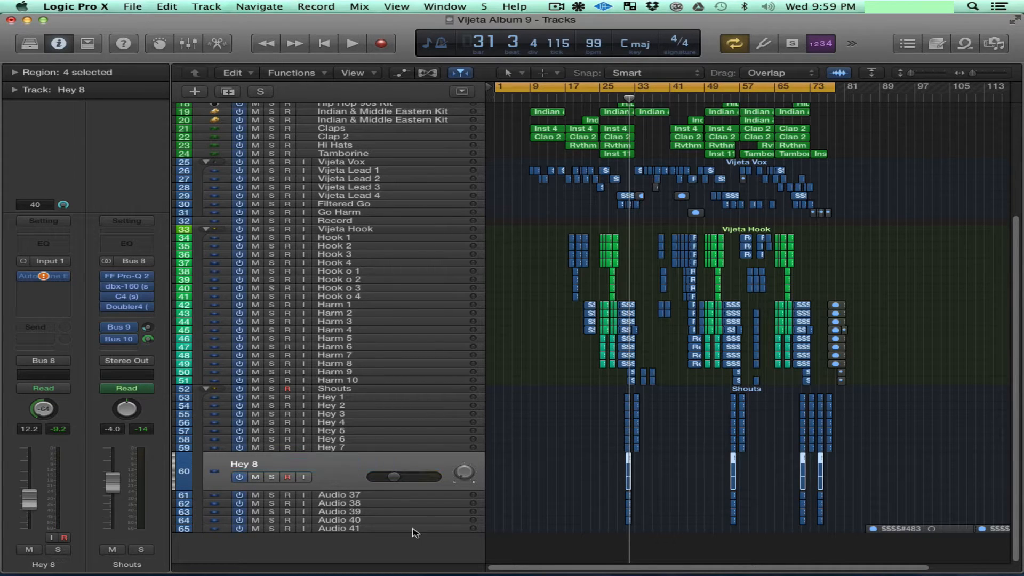
Rename the Audio 37 track as Hey 9.
click(352, 498)
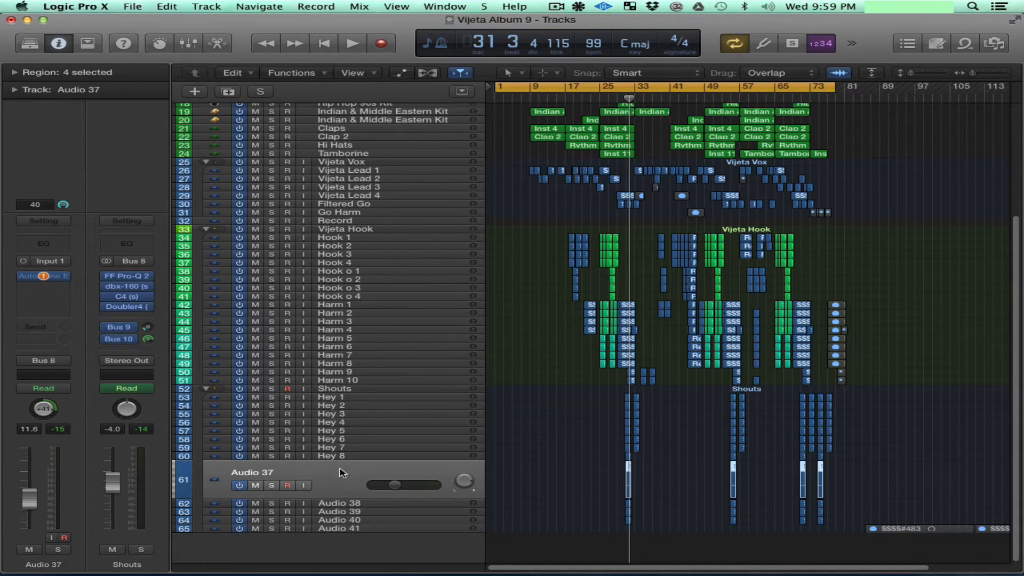
double_click(277, 473)
text(Hey 9)
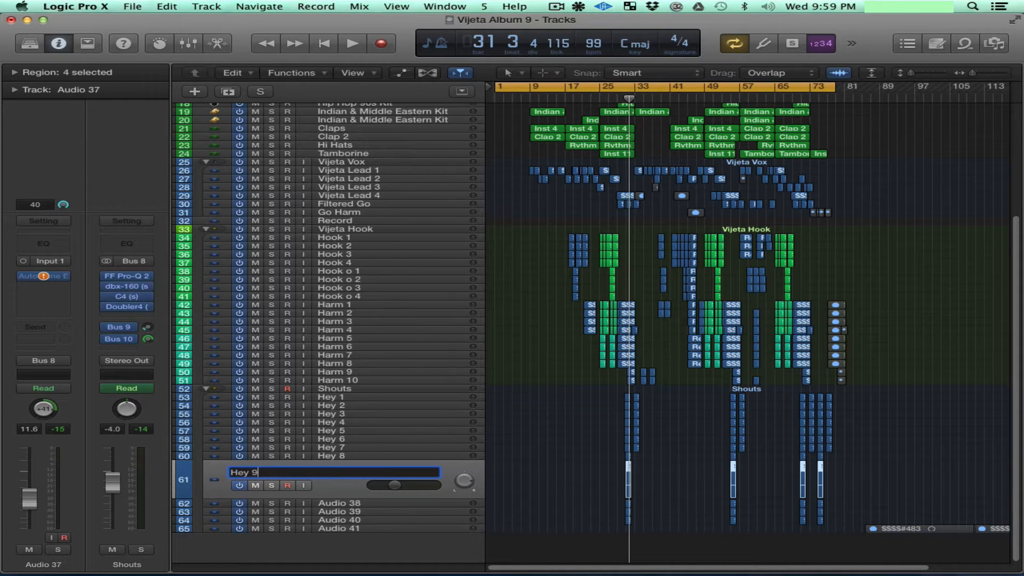
key(Return)
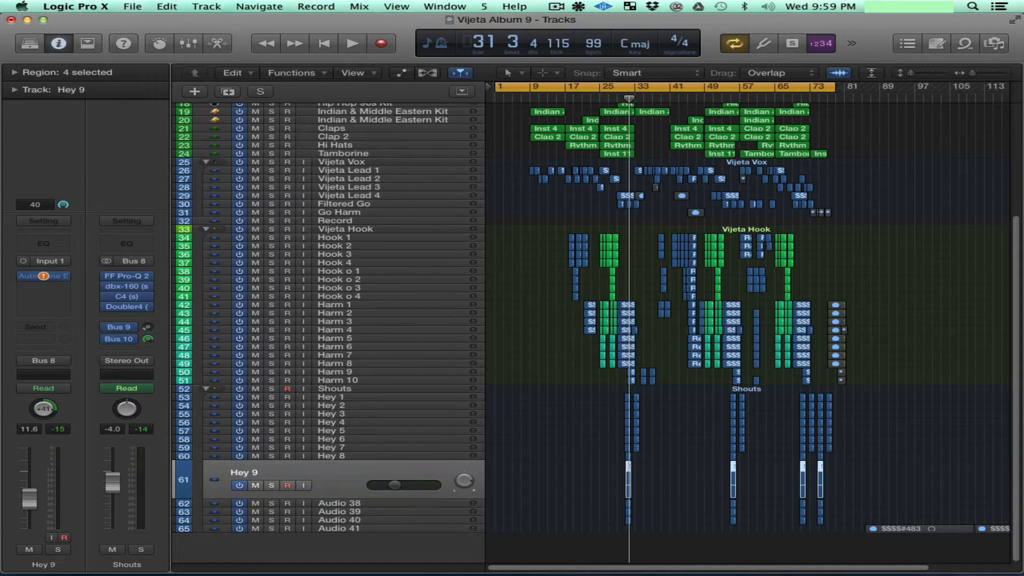
Rename the Audio 39 track as Hey 11.
click(352, 505)
double_click(352, 514)
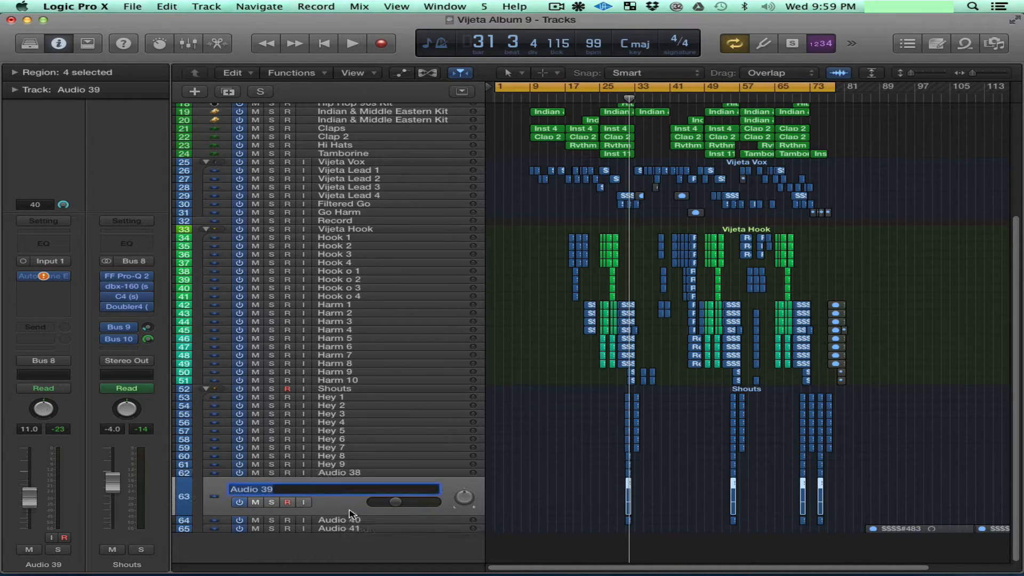
text(He)
text(y 11)
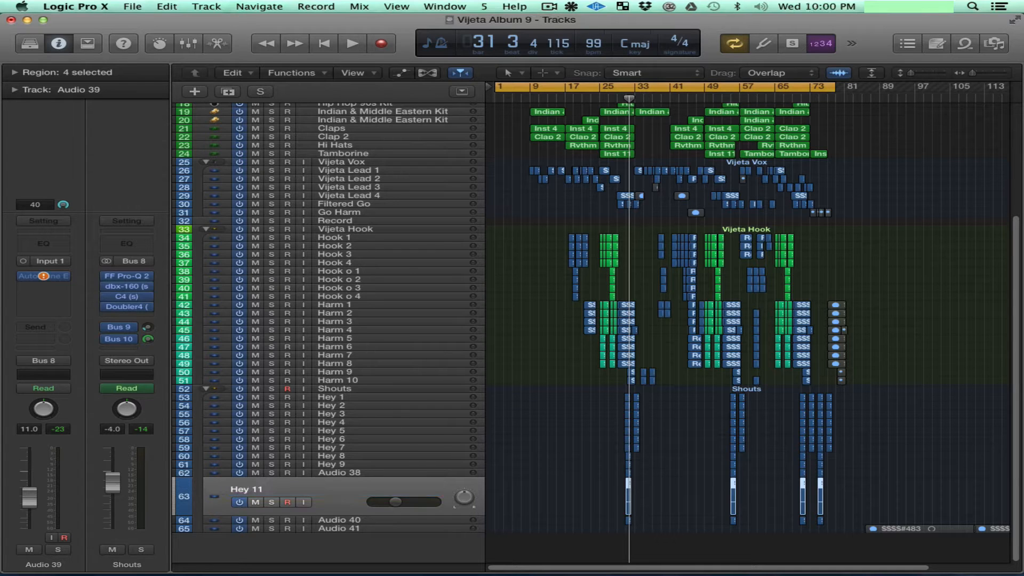
key(Return)
Rename the Audio 38 track, directly above Hey 11, as Hey 10.
click(352, 475)
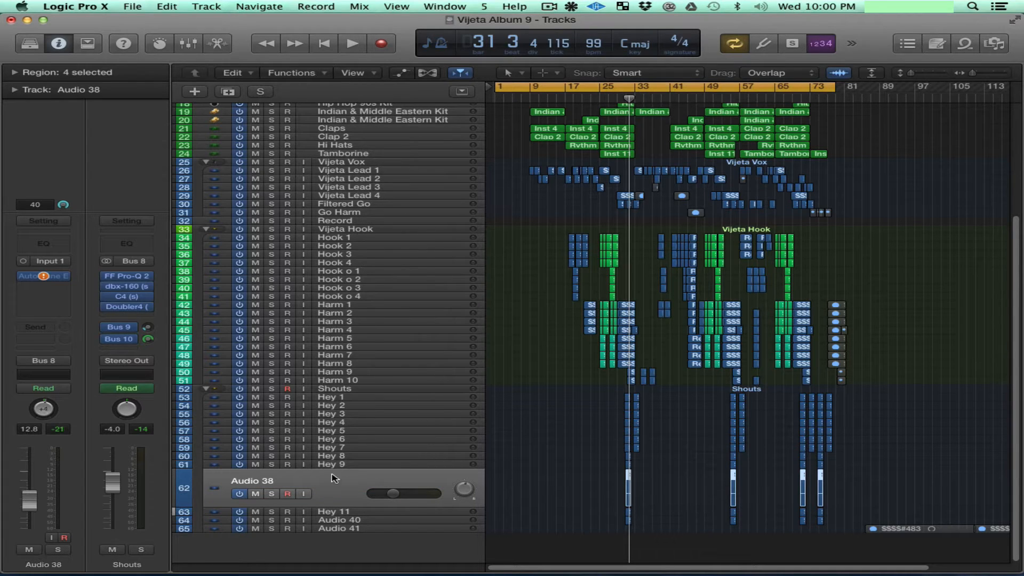
double_click(260, 482)
text(He)
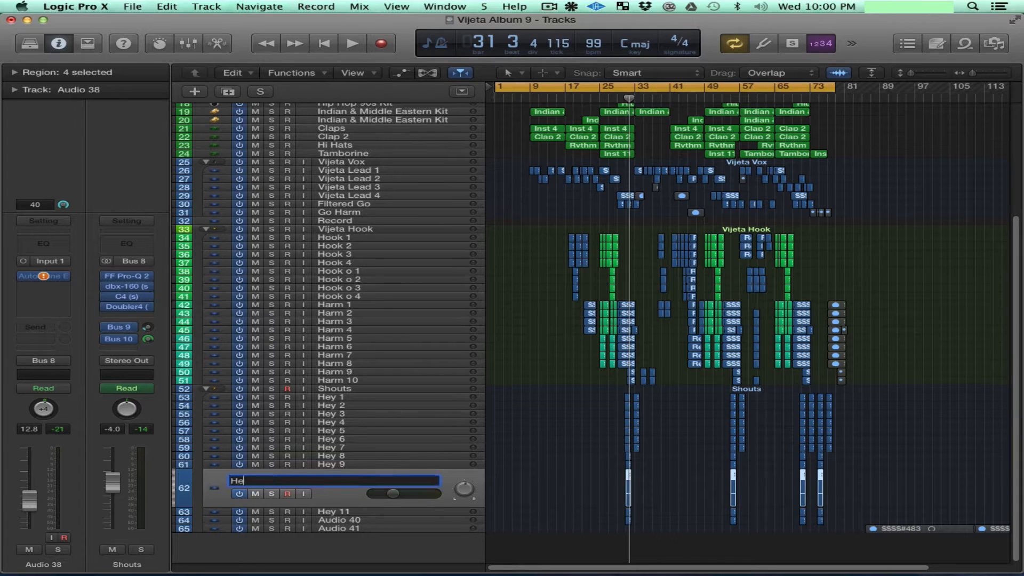
text(y 10)
key(Return)
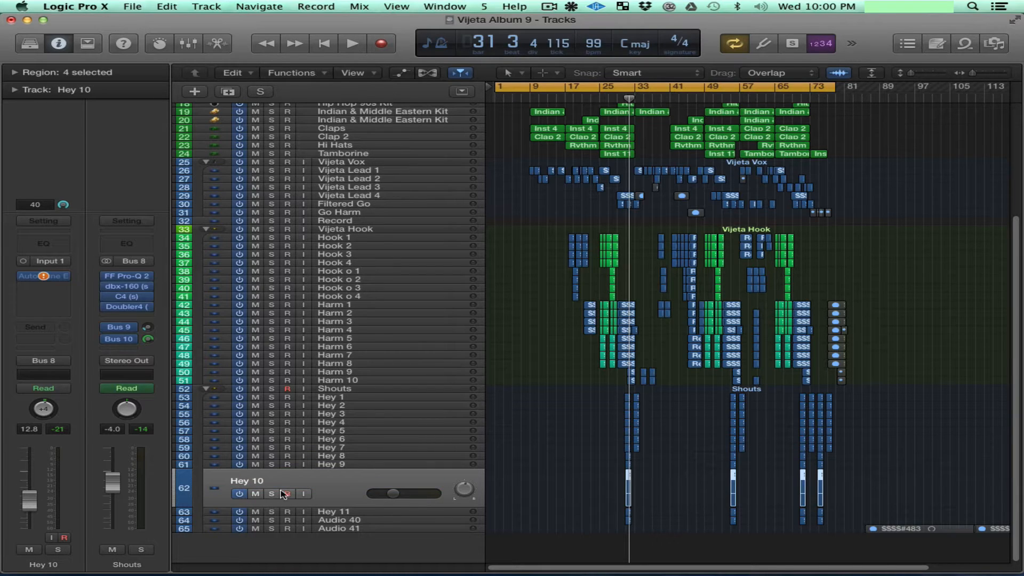
Rename the Audio 40 track as Hey 12.
double_click(346, 520)
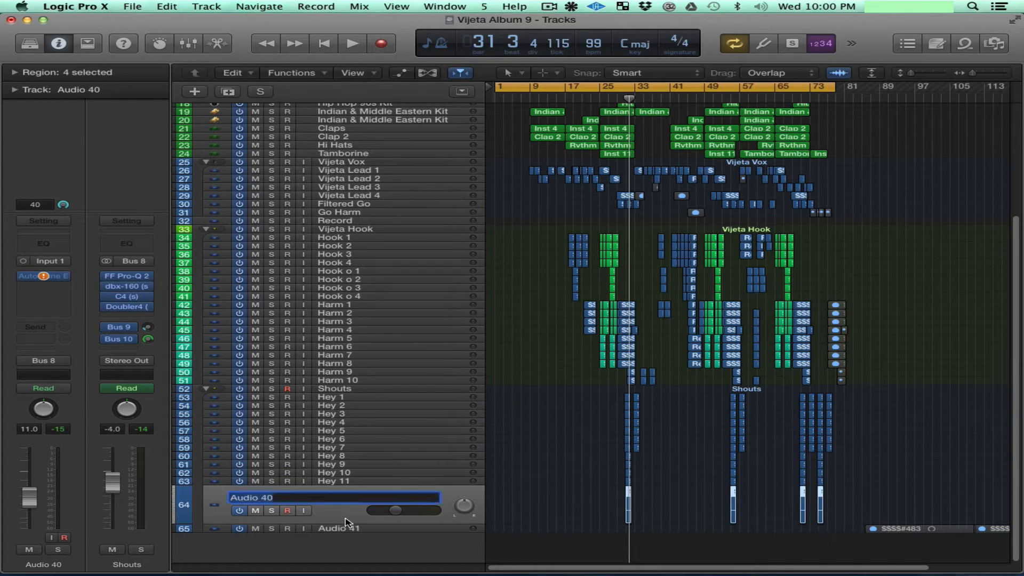
text(Hey 12)
key(Return)
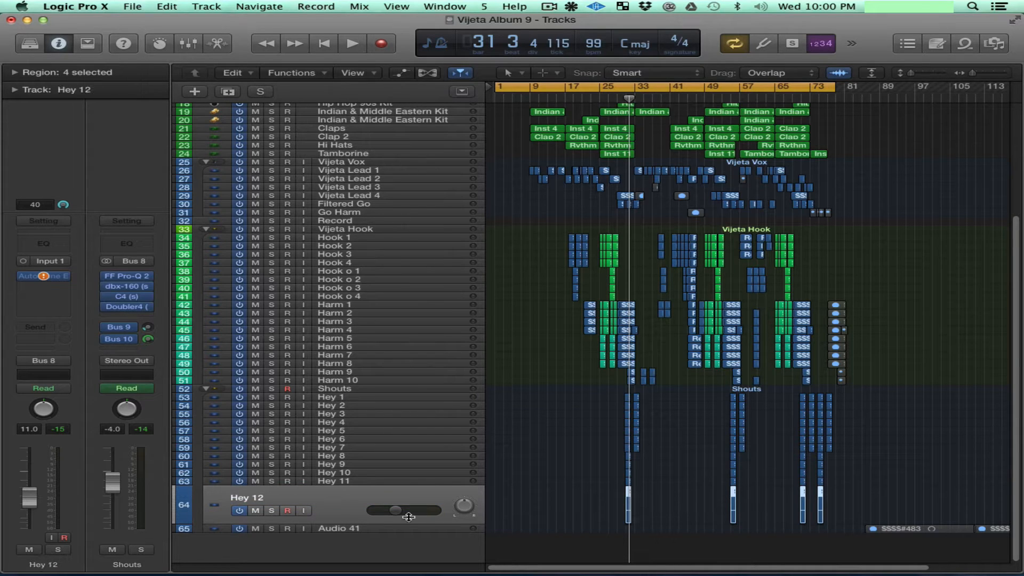
Try naming the last track, Audio 41, Hey 13 and undo the renaming.
click(353, 531)
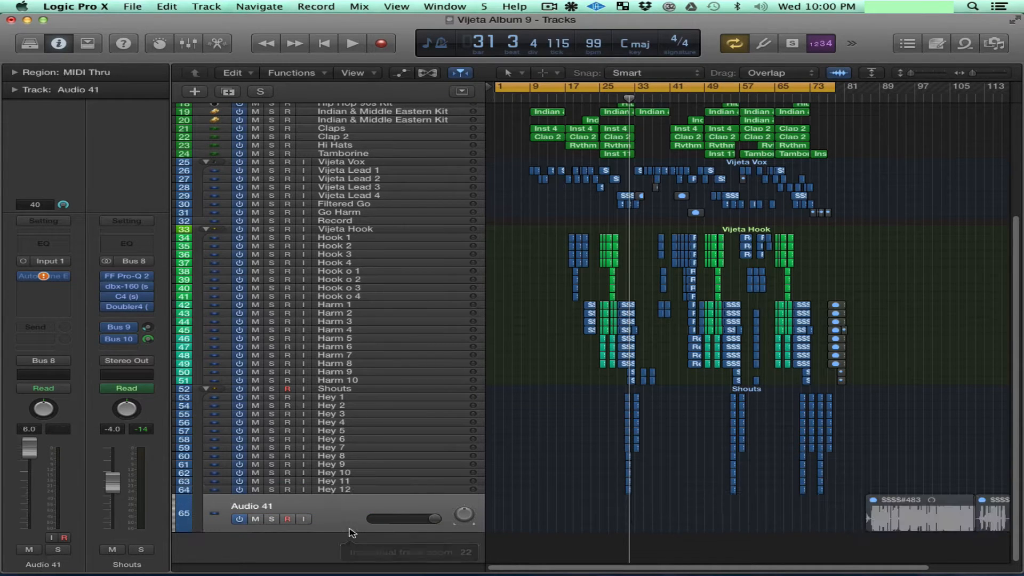
double_click(253, 508)
text(Hey 13)
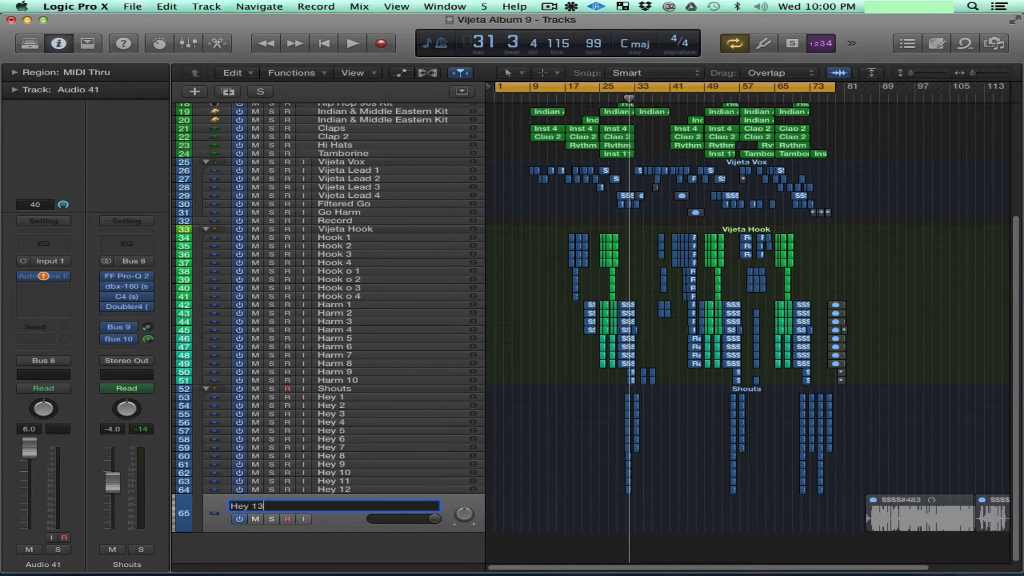
key(Return)
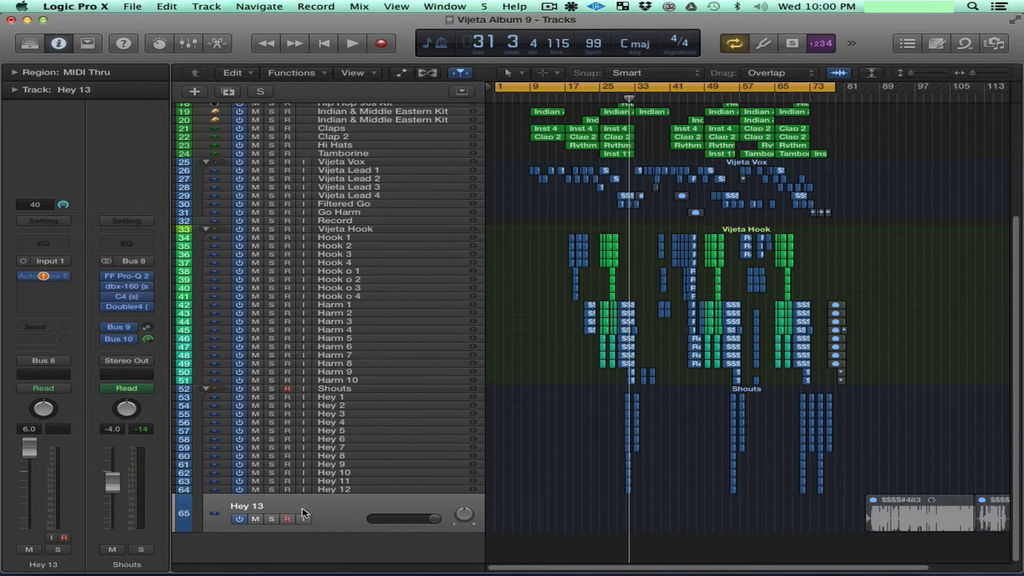
key(super+z)
Save the project and choose Universal Audio Apollo as the Soundflower (2ch) output.
key(super+Left)
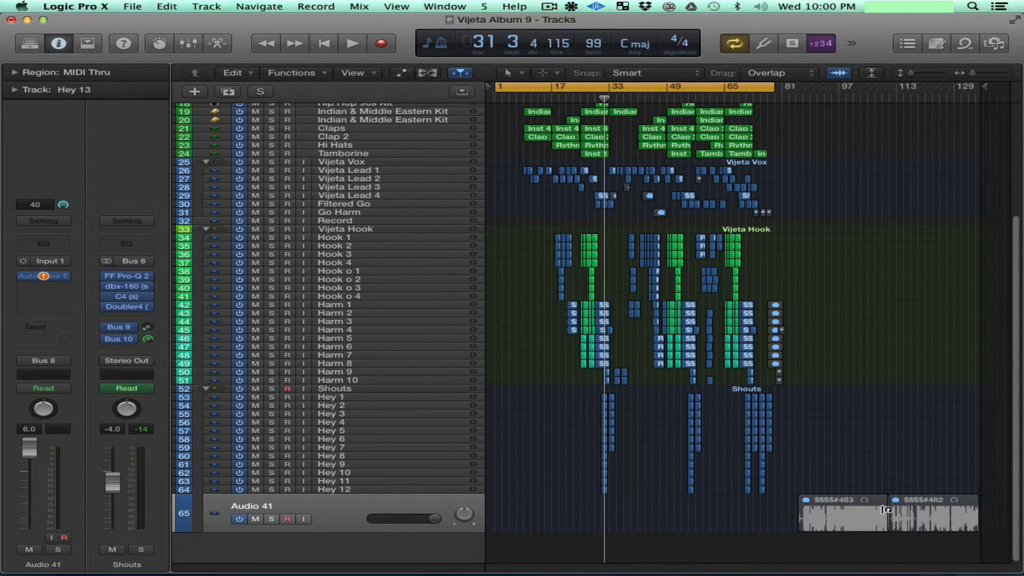
key(super+s)
click(572, 7)
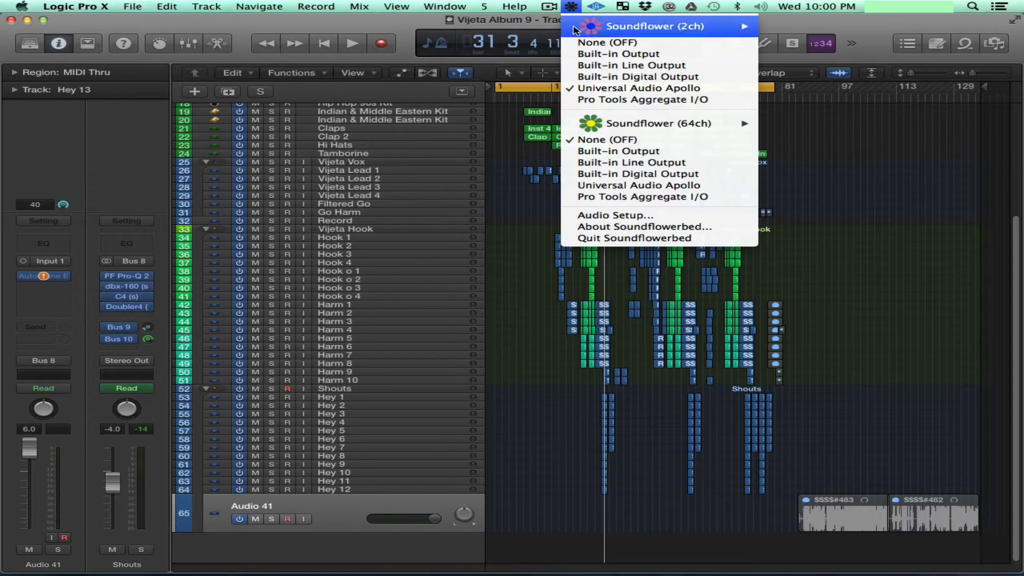
click(613, 89)
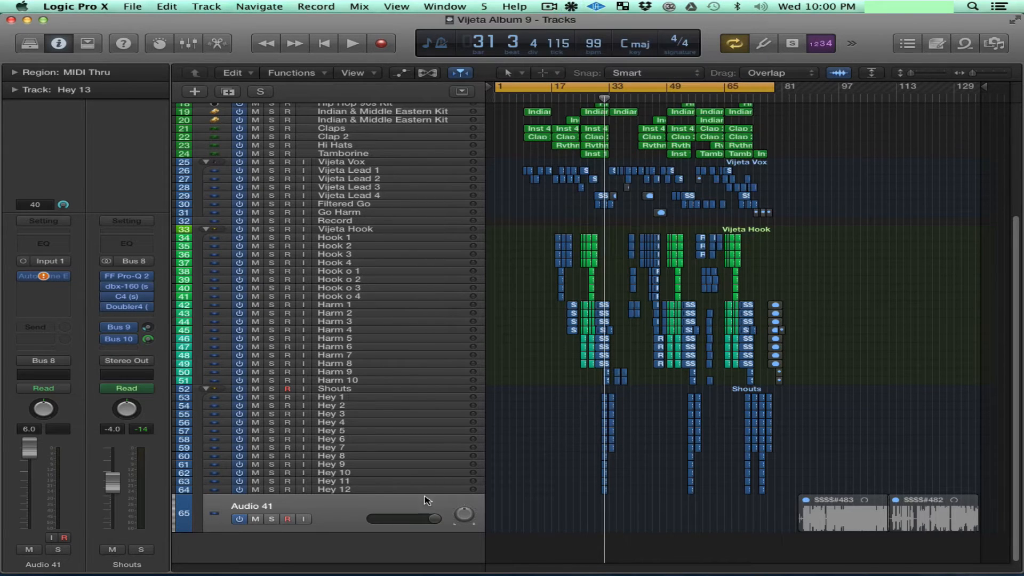
Delete the Audio 41 track together with its regions.
click(337, 490)
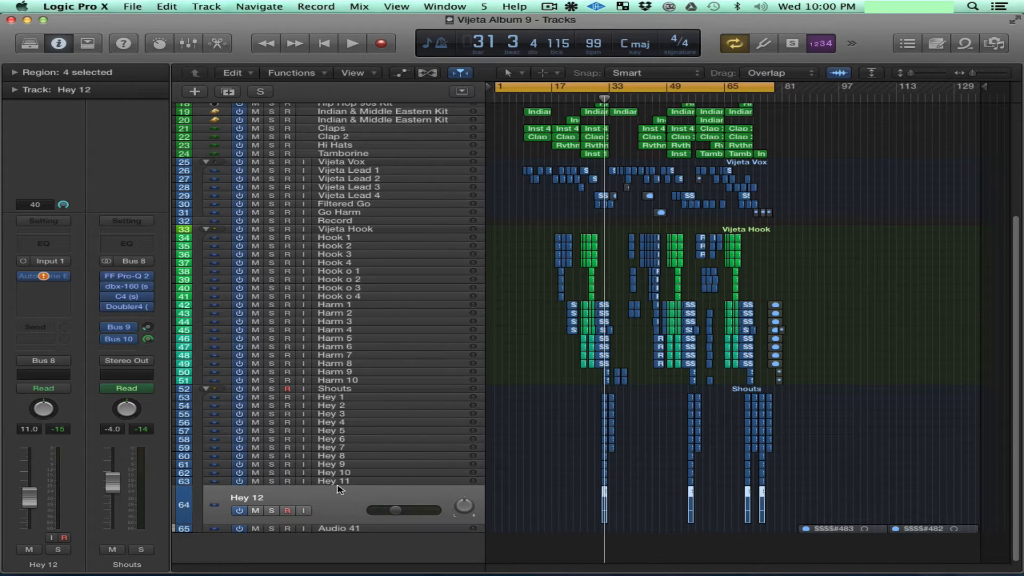
click(350, 530)
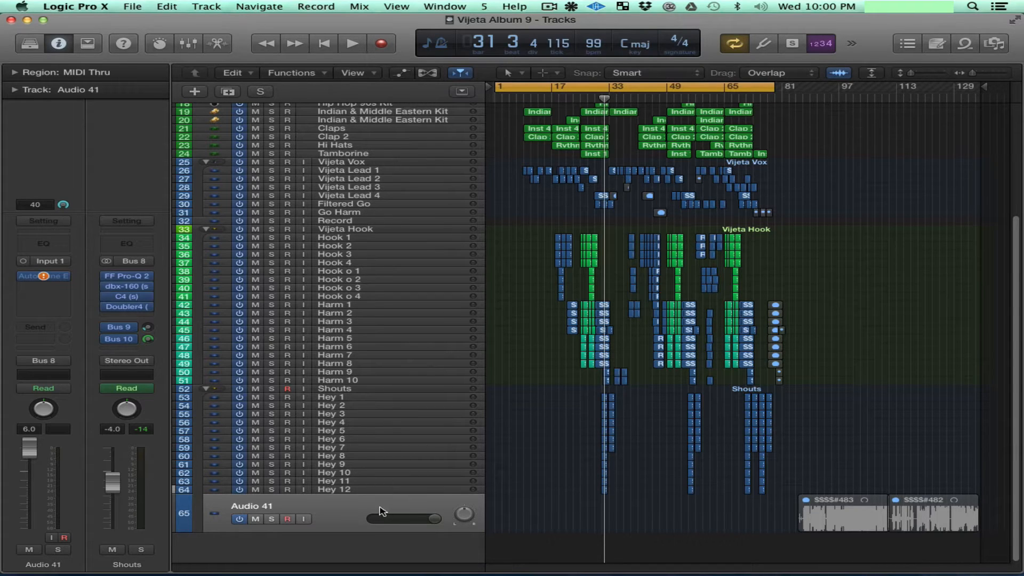
drag(356, 510, 75, 420)
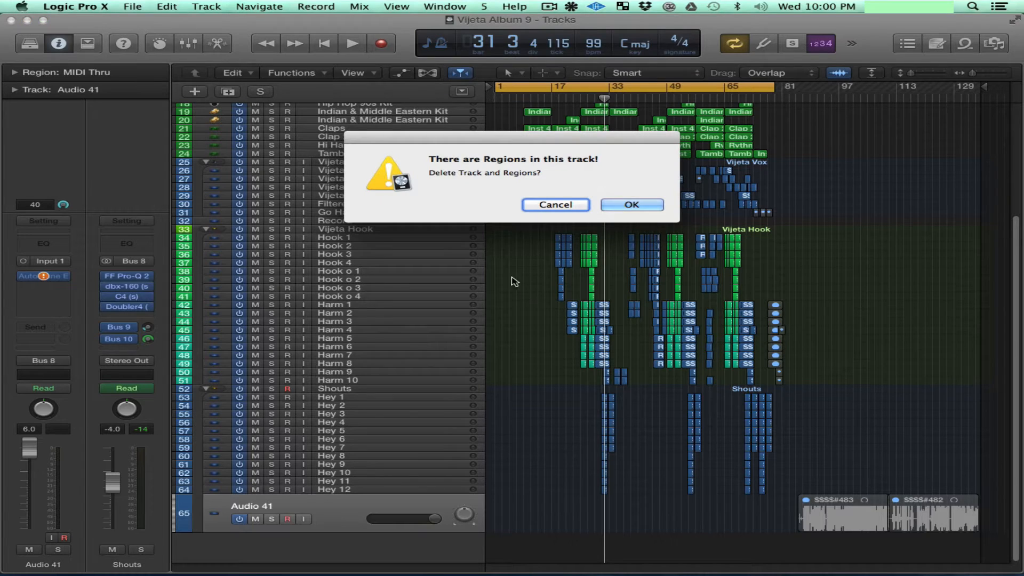
click(622, 205)
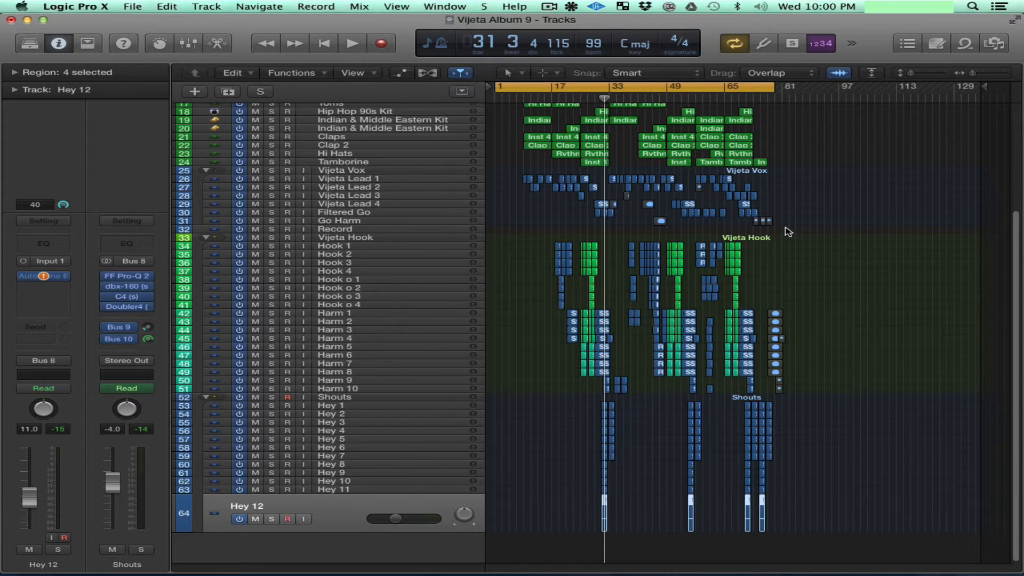
Examine the regions between bars 17 and 81 at a closer horizontal zoom.
key(super+Right)
key(super+Right)
key(super+Right)
key(super+Right)
key(super+Right)
key(super+Left)
key(super+Left)
key(super+Left)
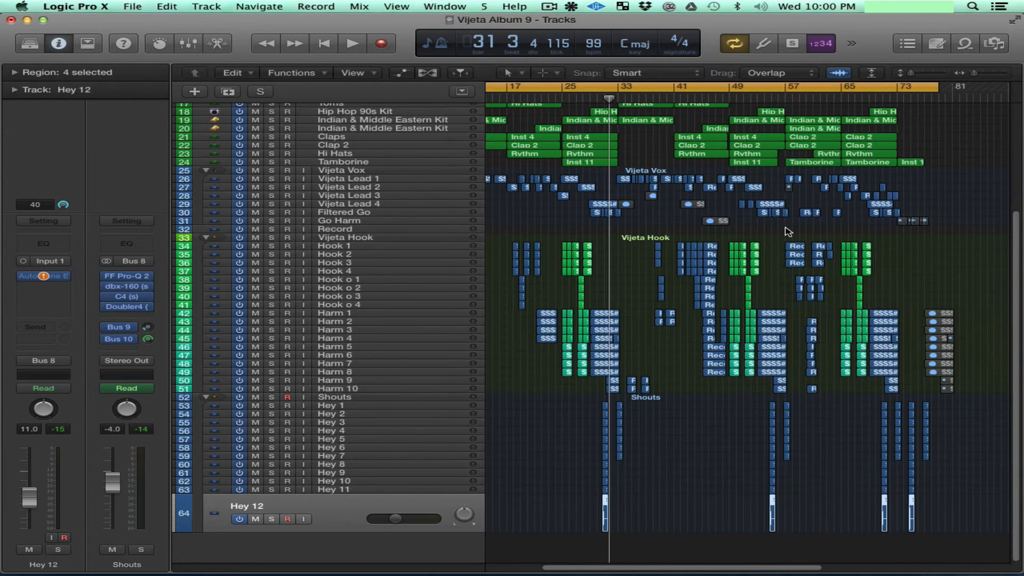
Delete the muted regions past bar 76 at the end of the Harm 1 to Harm 10 tracks.
click(929, 286)
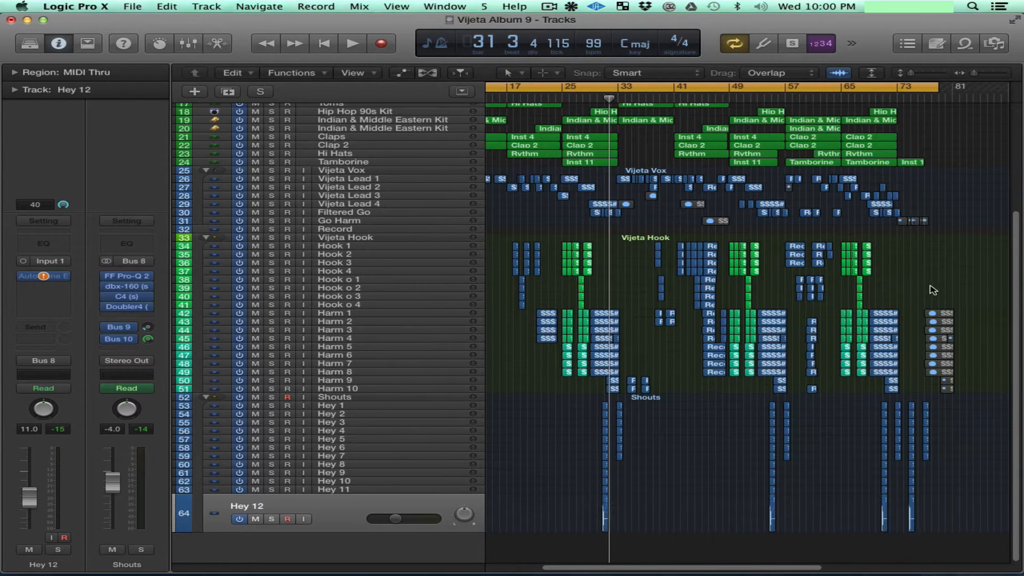
drag(927, 286, 974, 394)
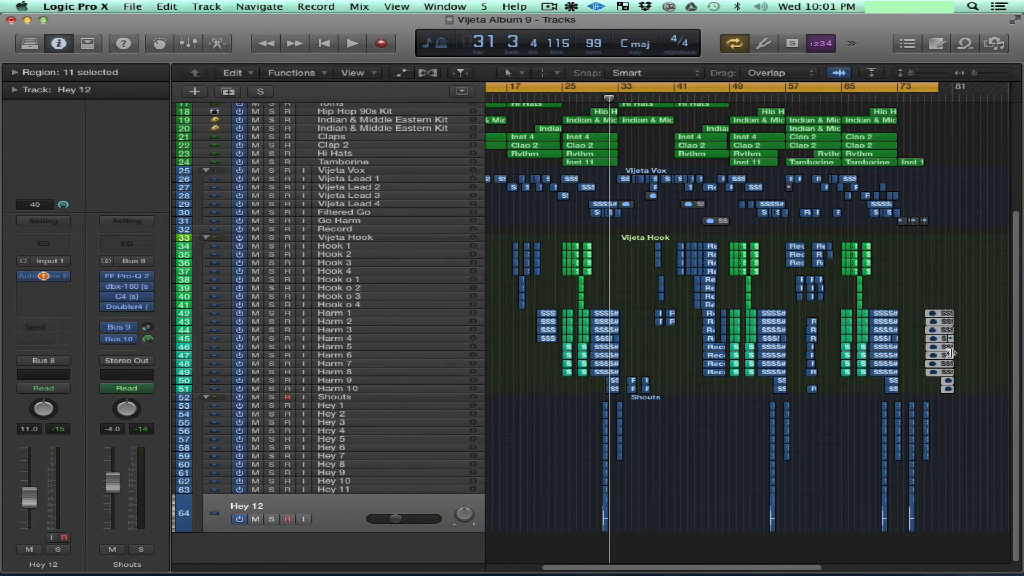
scroll(950, 353, up, 5)
scroll(950, 354, down, 1)
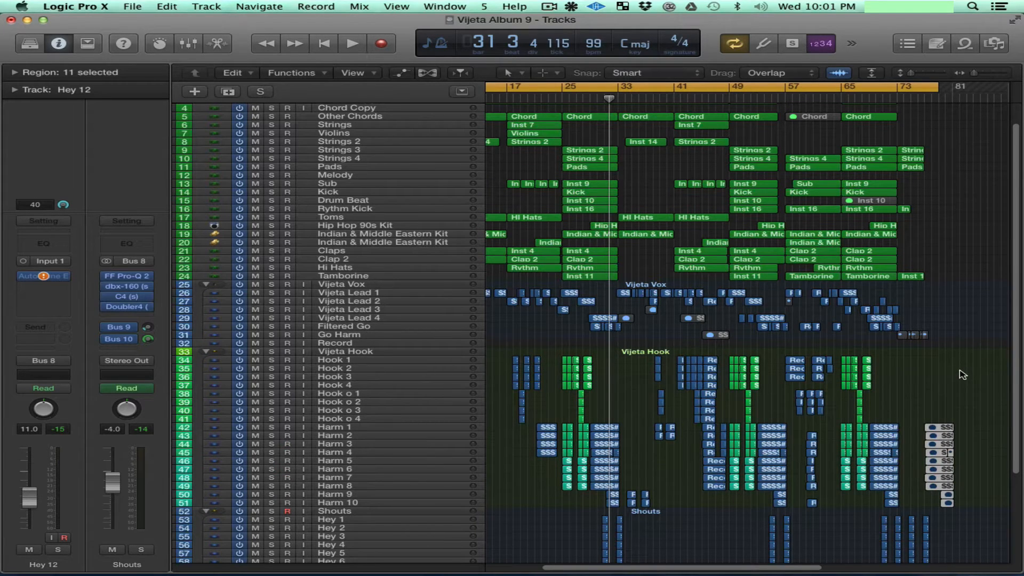
key(Delete)
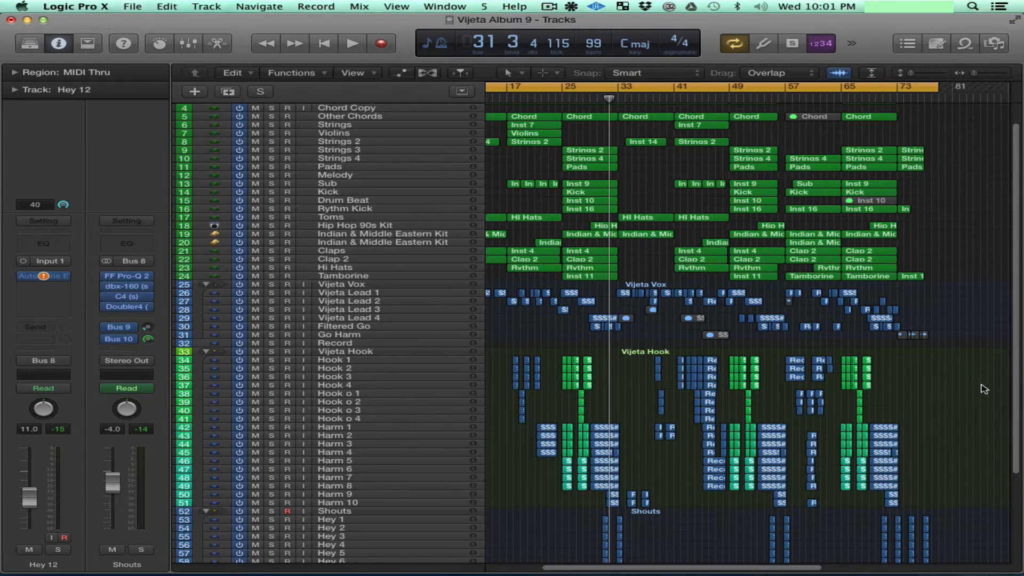
Examine the vocal and hook regions up close toward the song's end, including Go Harm, and the whole arrangement.
key(super+Right)
key(super+Right)
key(super+Down)
key(super+Down)
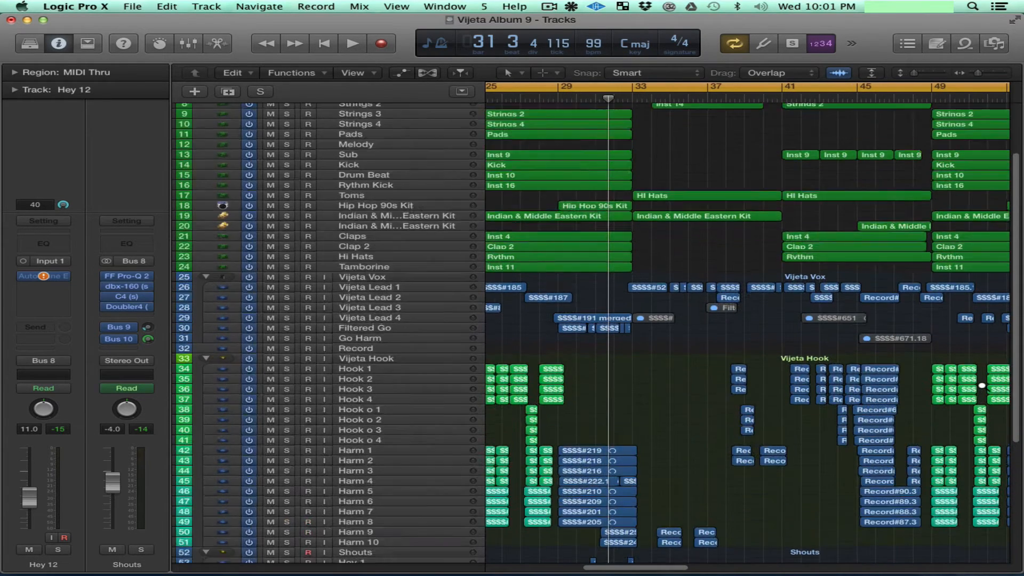
scroll(984, 389, right, 10)
scroll(984, 389, right, 8)
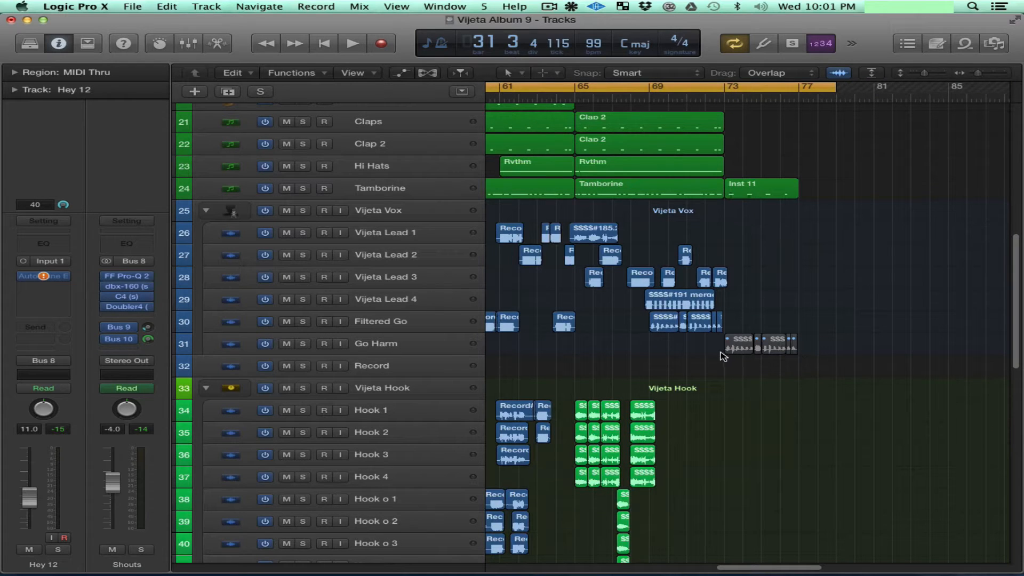
key(super+Left)
key(super+Left)
key(super+Left)
key(super+Left)
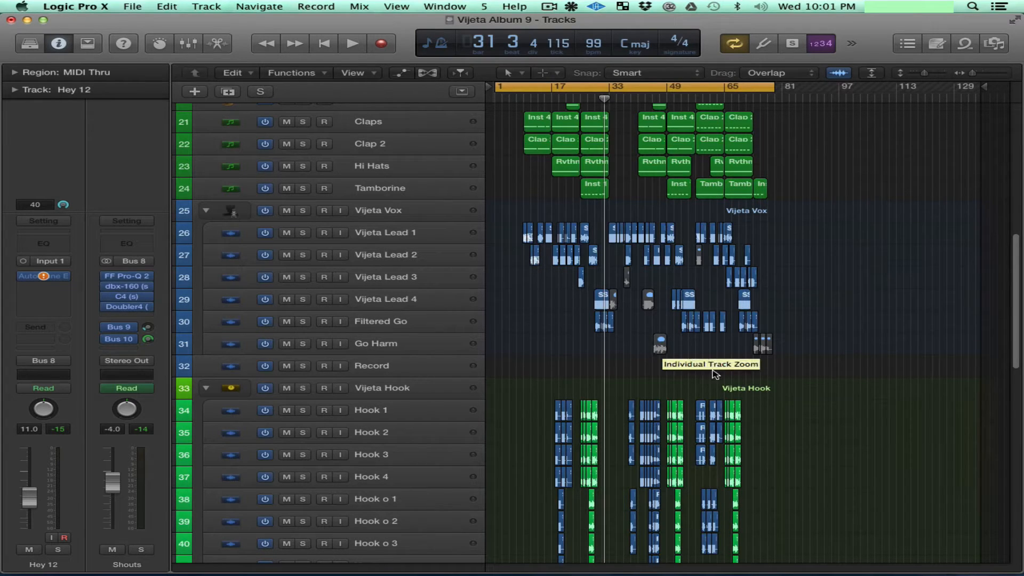
key(super+Up)
key(super+Up)
key(super+Up)
key(super+Up)
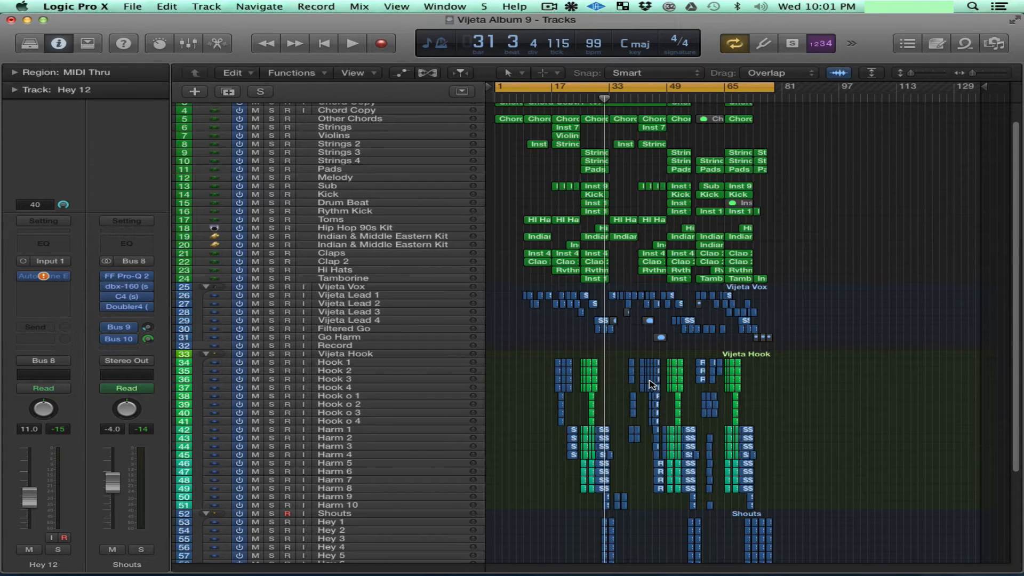
Save the project and review the track list from the Shouts stack back up to the first track.
key(super+s)
scroll(509, 400, down, 5)
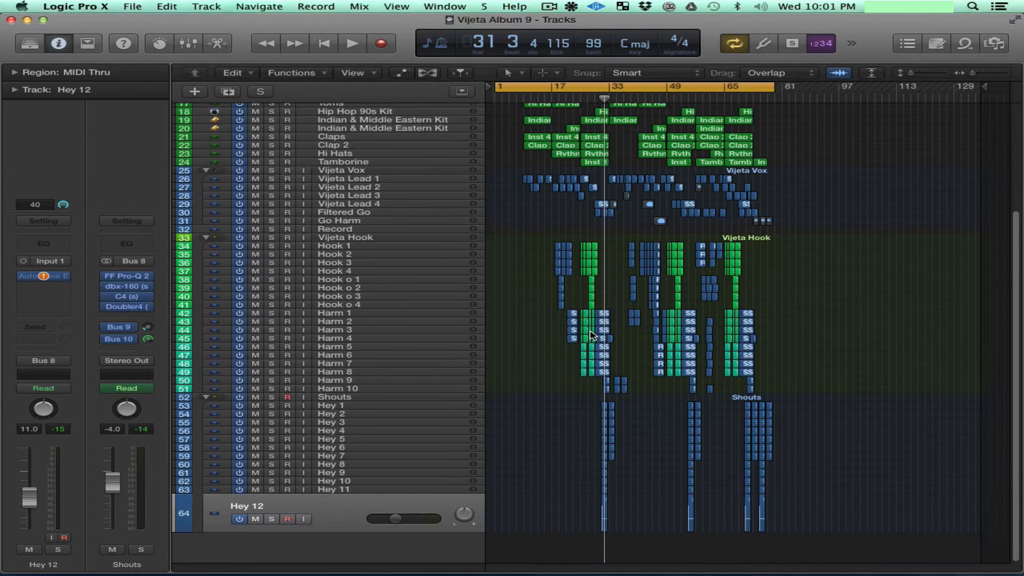
click(346, 398)
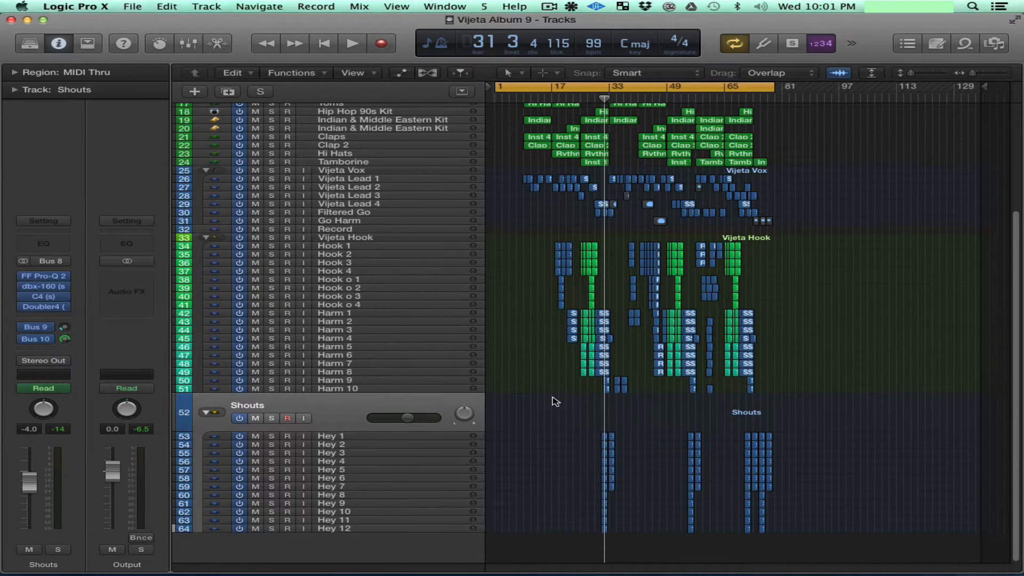
scroll(576, 409, up, 1)
scroll(576, 409, up, 5)
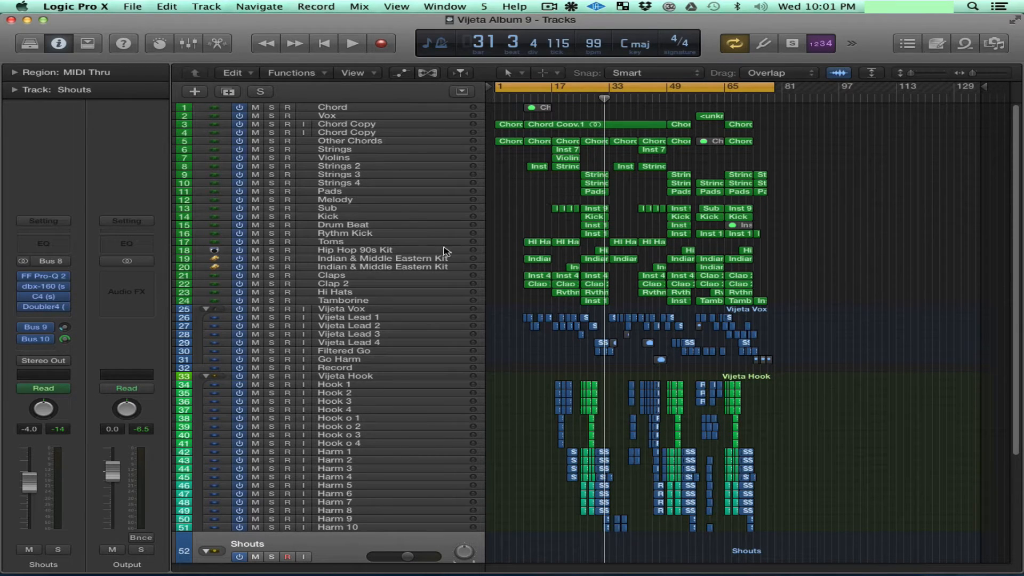
Inspect the Chord track's region and audition it from bar 8, with Vox and Chord temporarily soloed.
click(341, 110)
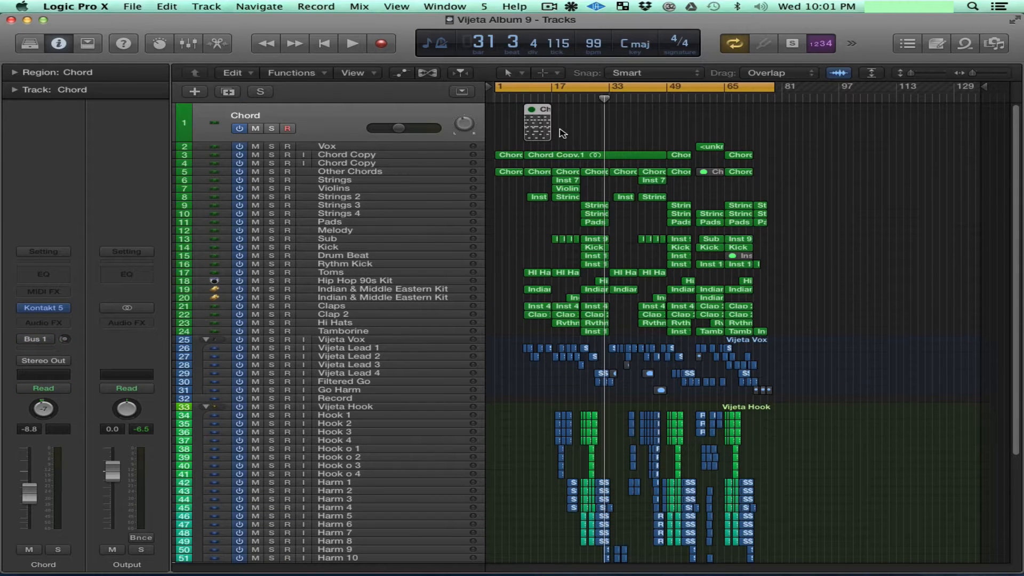
key(z)
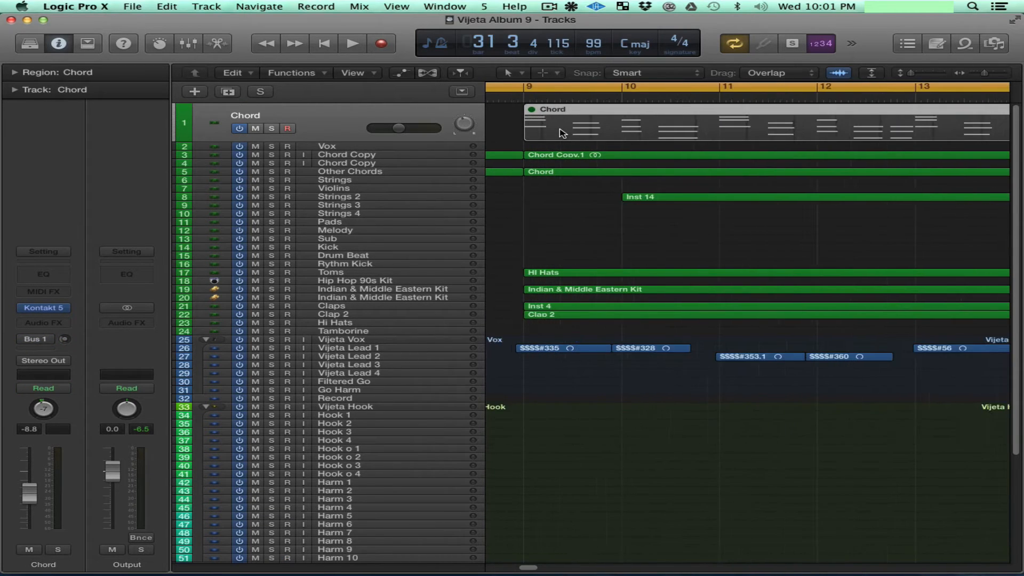
key(z)
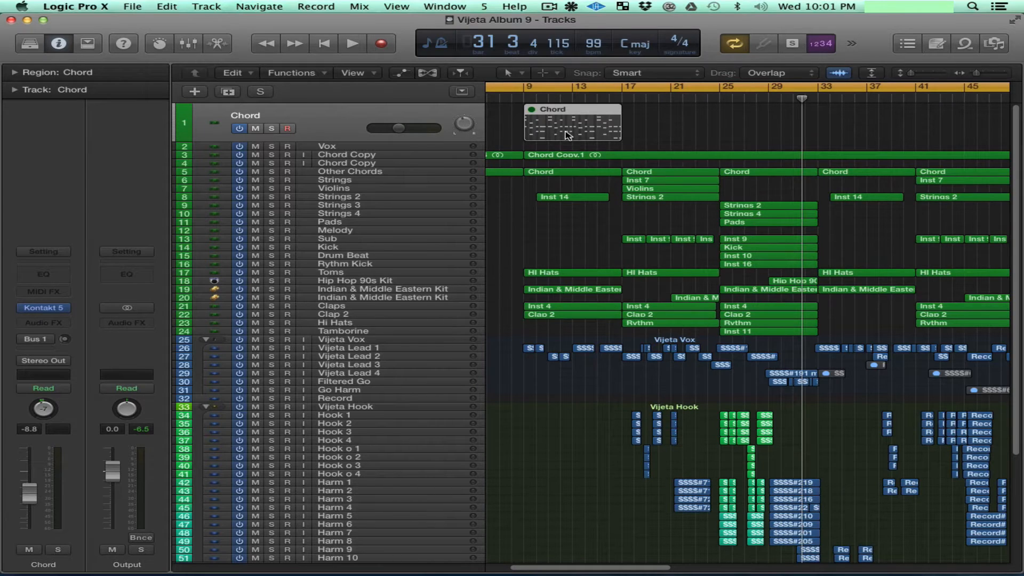
click(513, 99)
key(space)
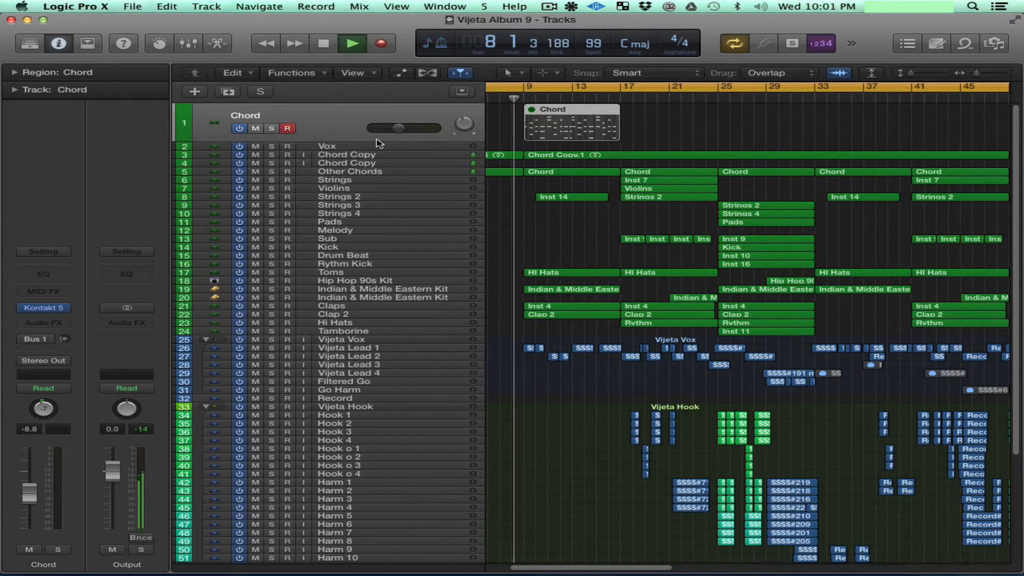
click(272, 146)
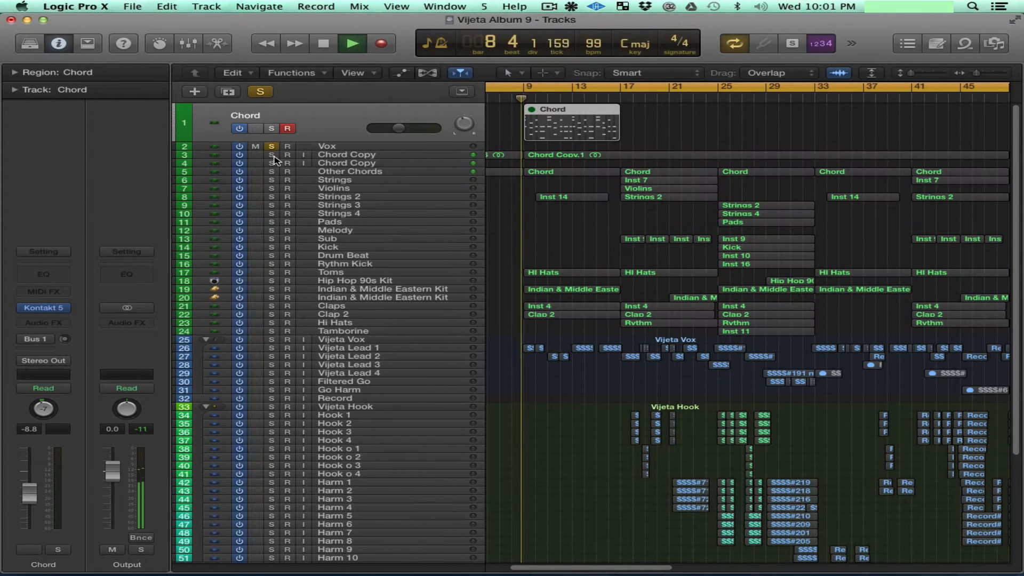
click(271, 128)
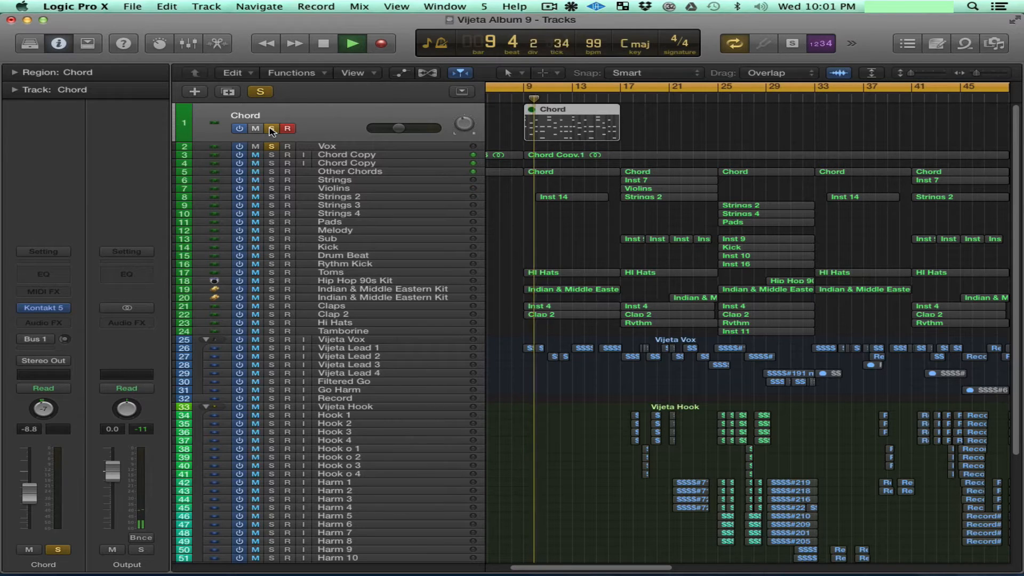
click(272, 129)
click(272, 146)
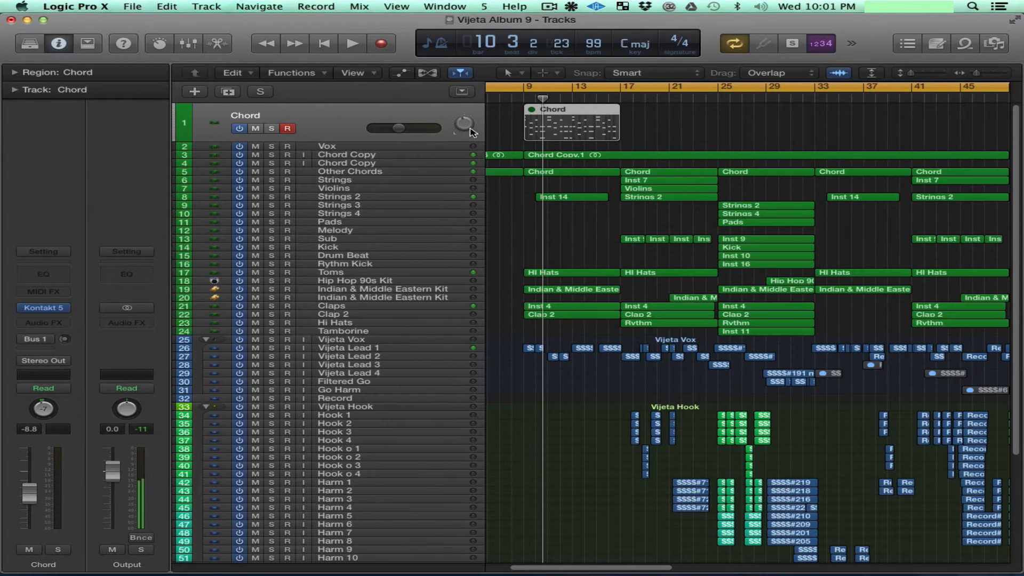
key(space)
Delete the Chord track together with its region.
key(super+Left)
key(super+Left)
key(super+Left)
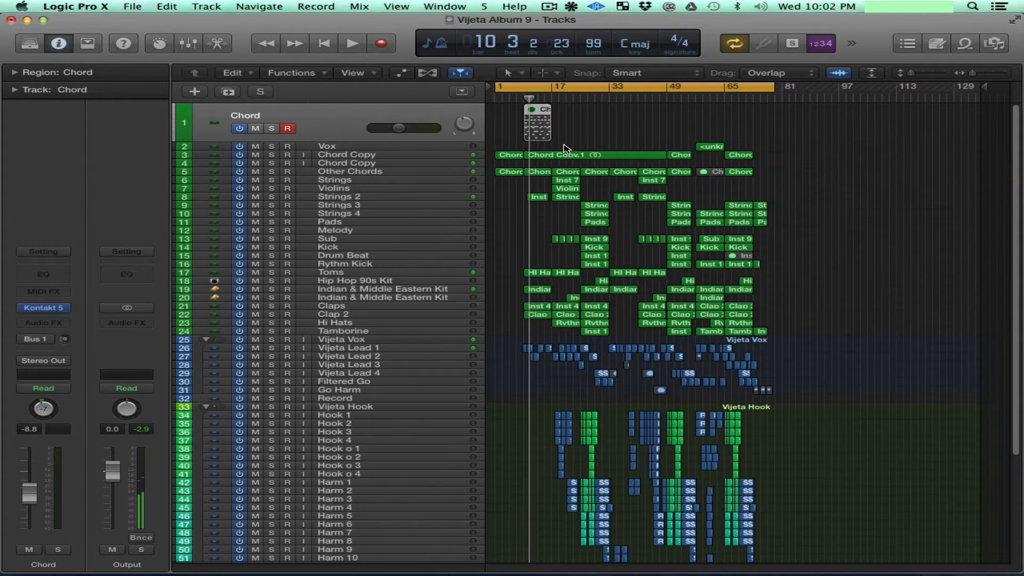
drag(314, 126, 89, 185)
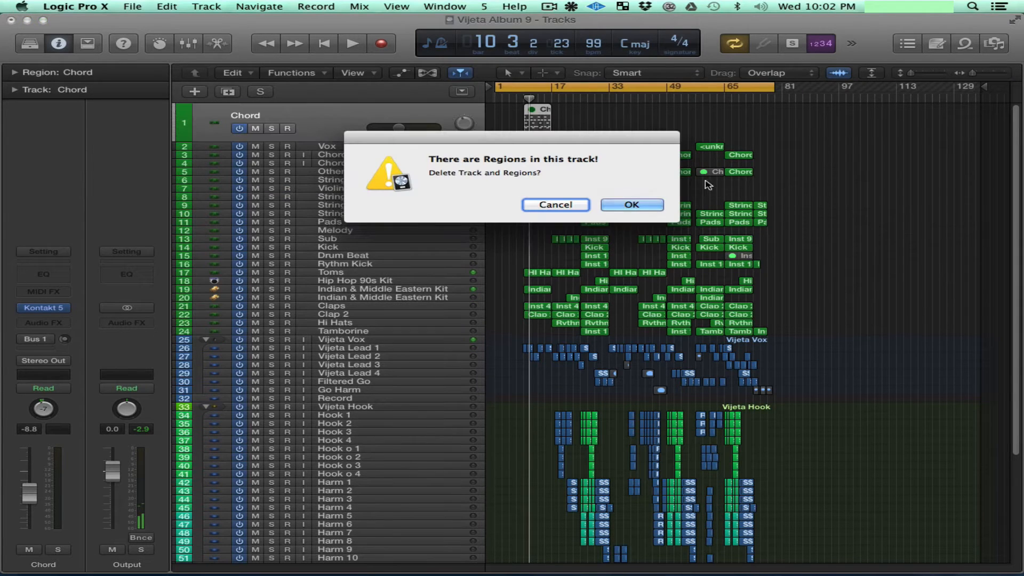
click(629, 204)
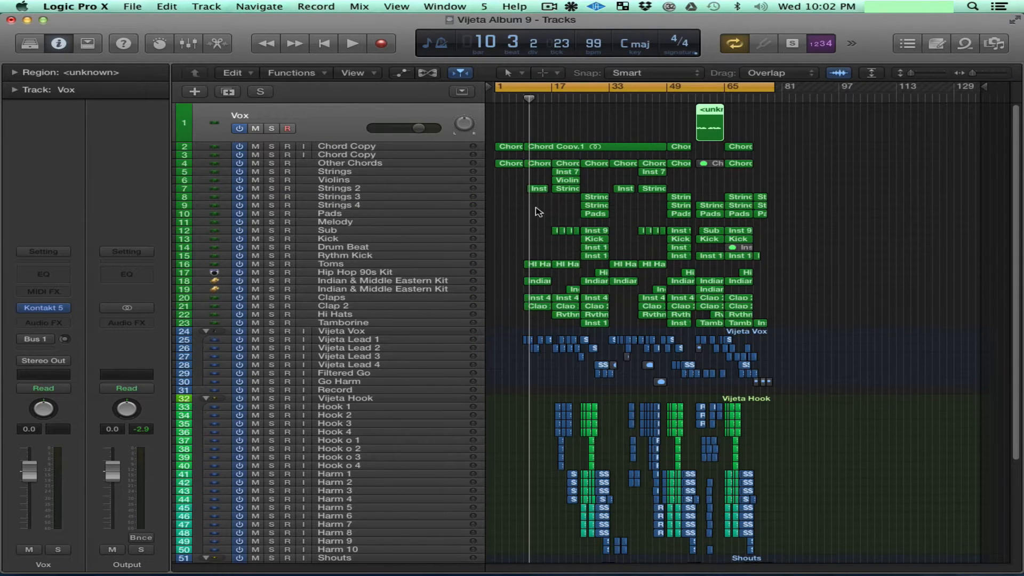
Solo the Vox track and audition its region from bar 57.
click(359, 147)
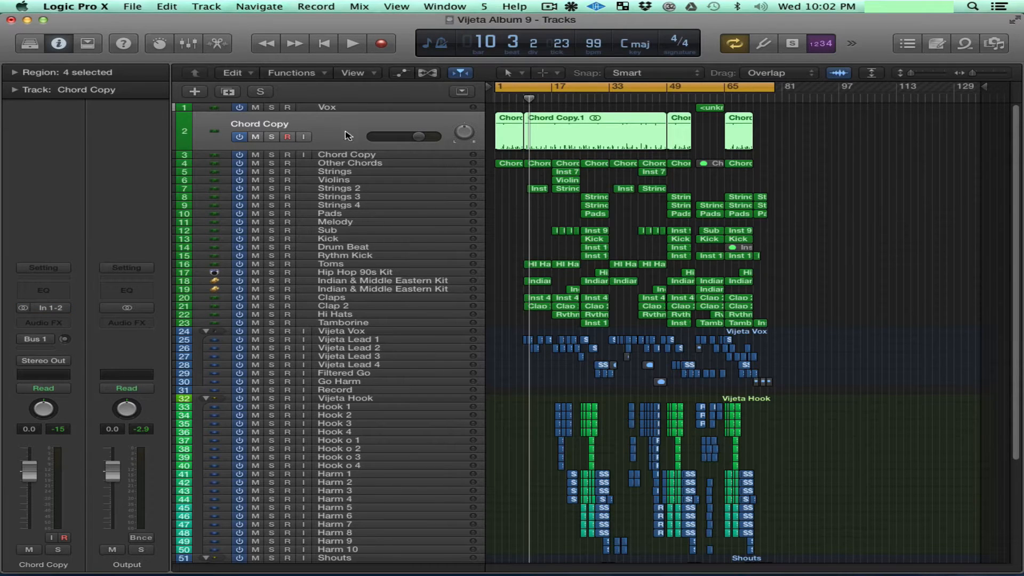
scroll(675, 163, down, 5)
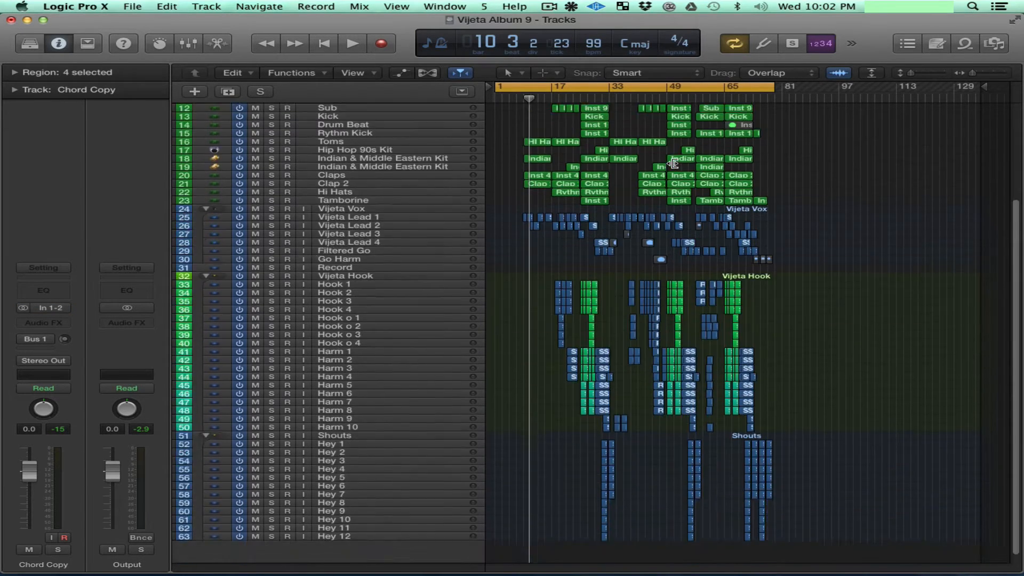
scroll(675, 163, up, 5)
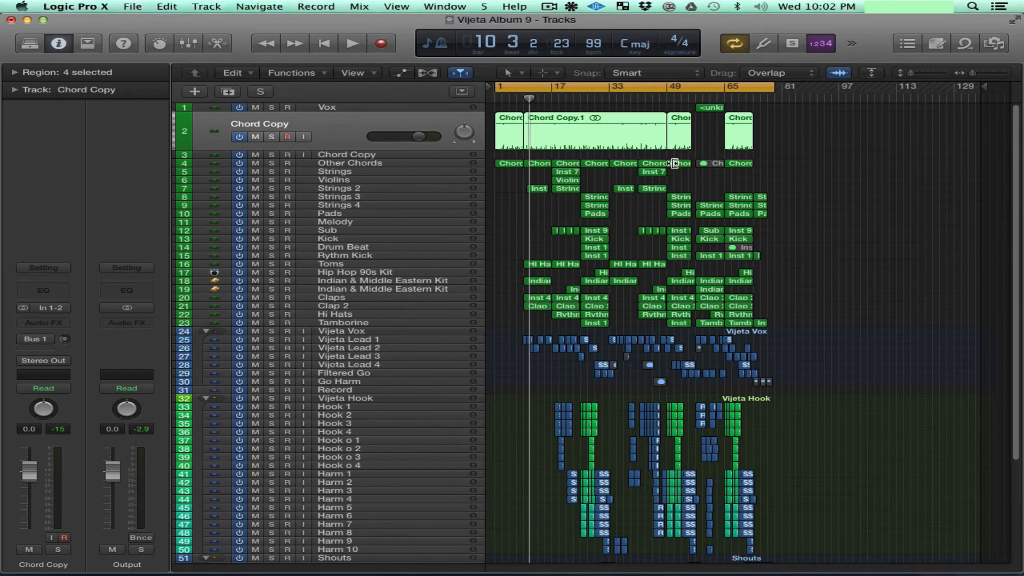
click(319, 109)
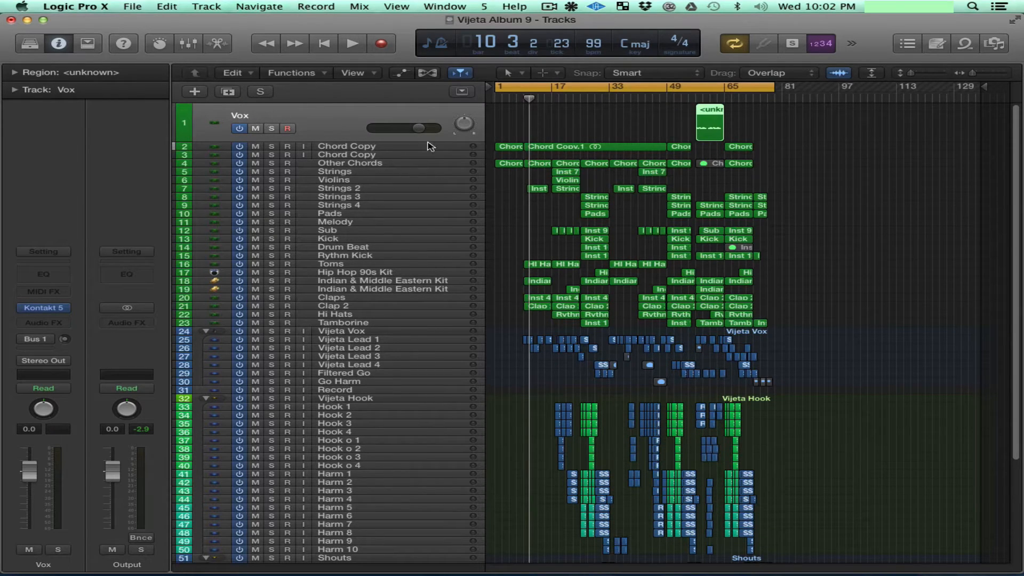
click(270, 129)
click(696, 99)
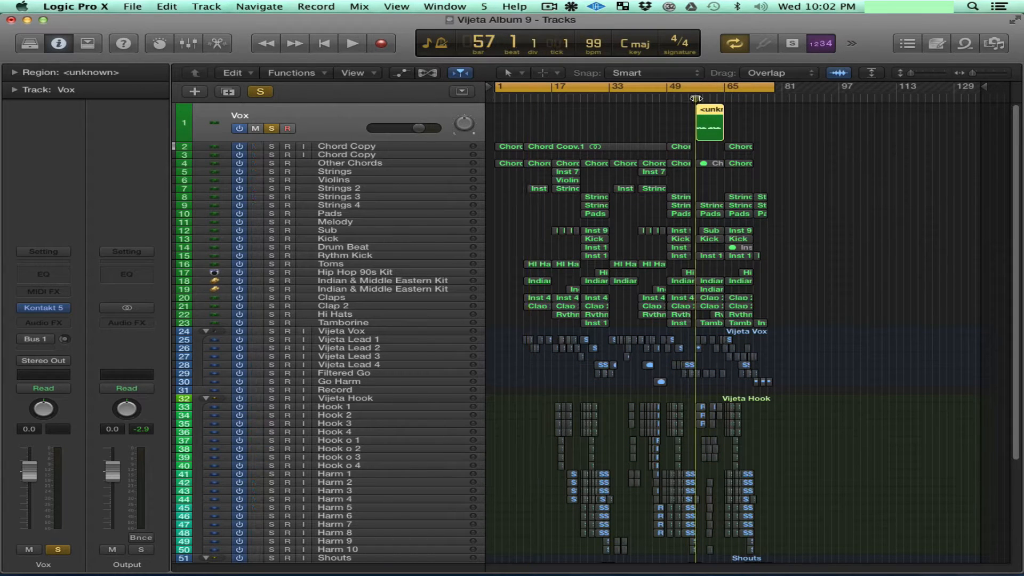
key(space)
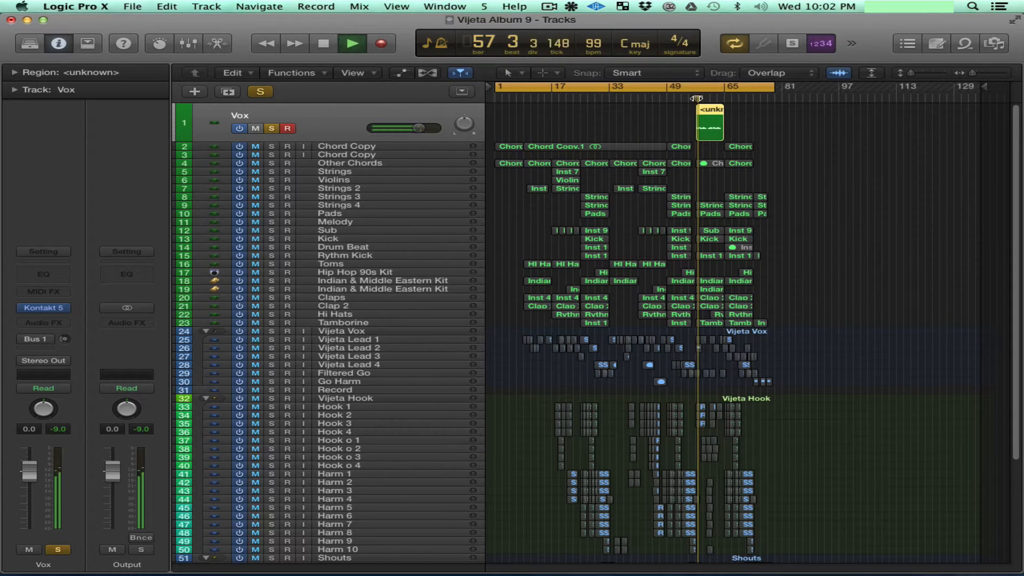
key(space)
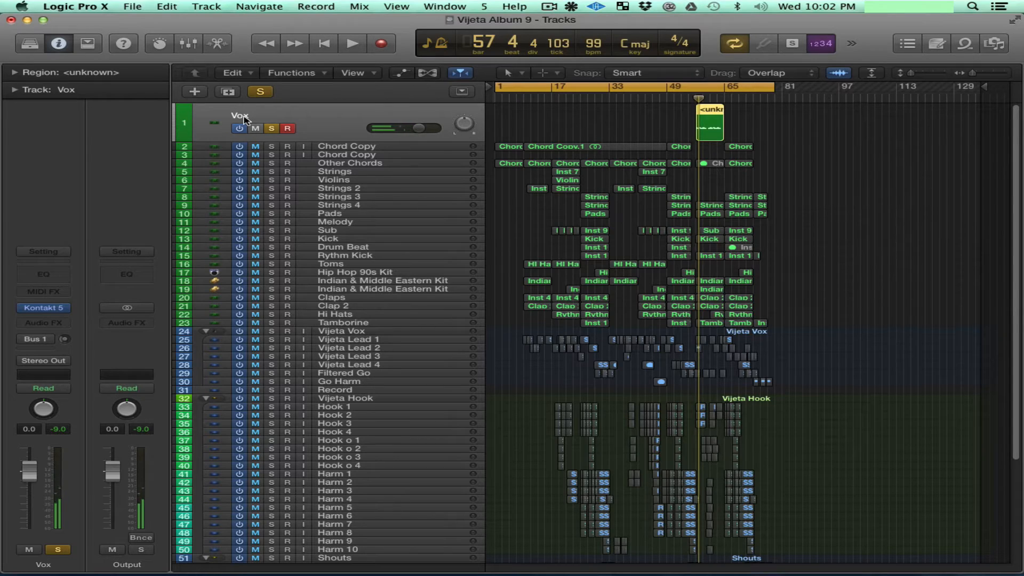
Rename the Vox track Rev Vox Adlibs and give its region the same name.
double_click(262, 116)
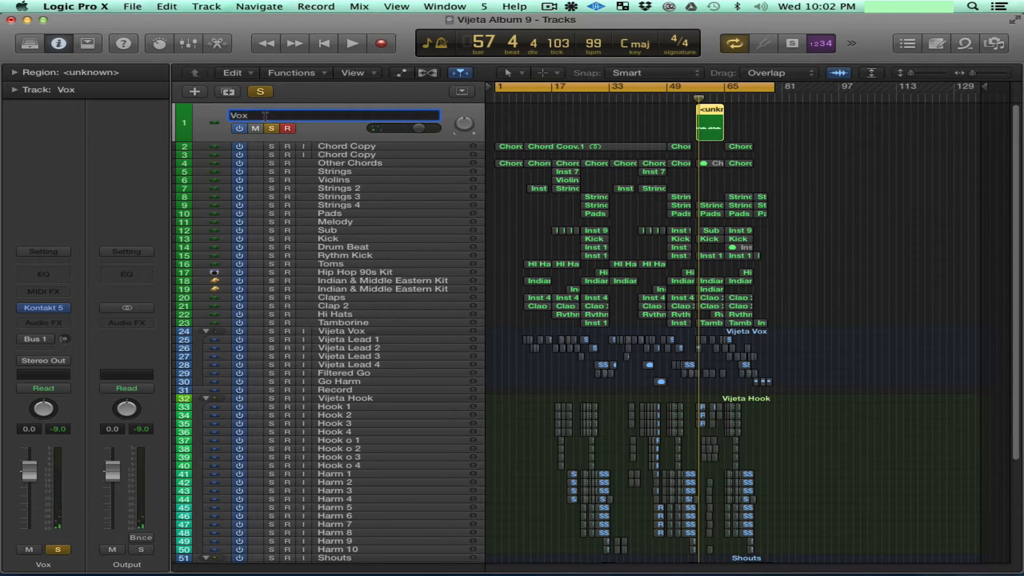
key(BackSpace)
key(BackSpace)
key(BackSpace)
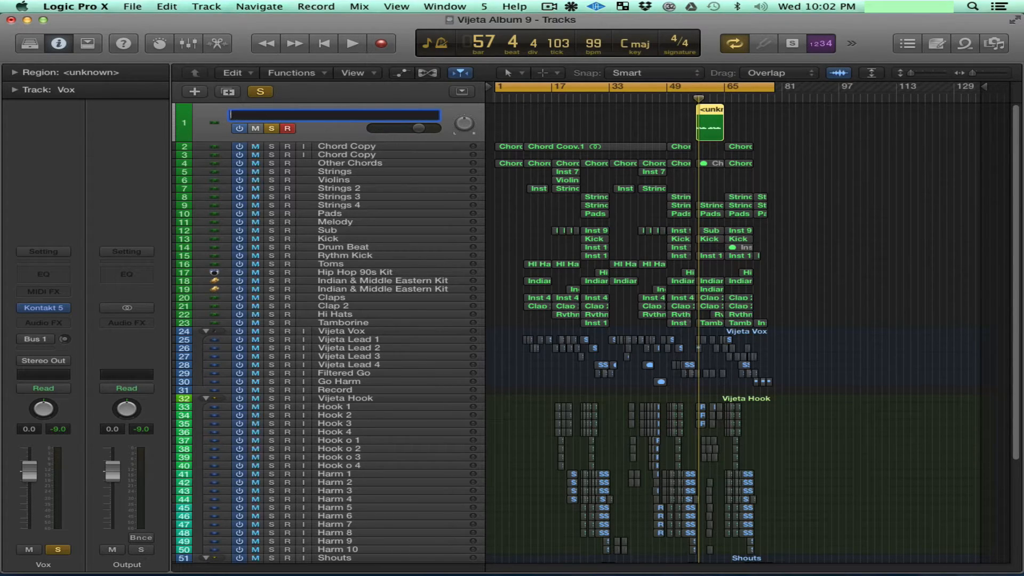
text(Rev Vox Adlib)
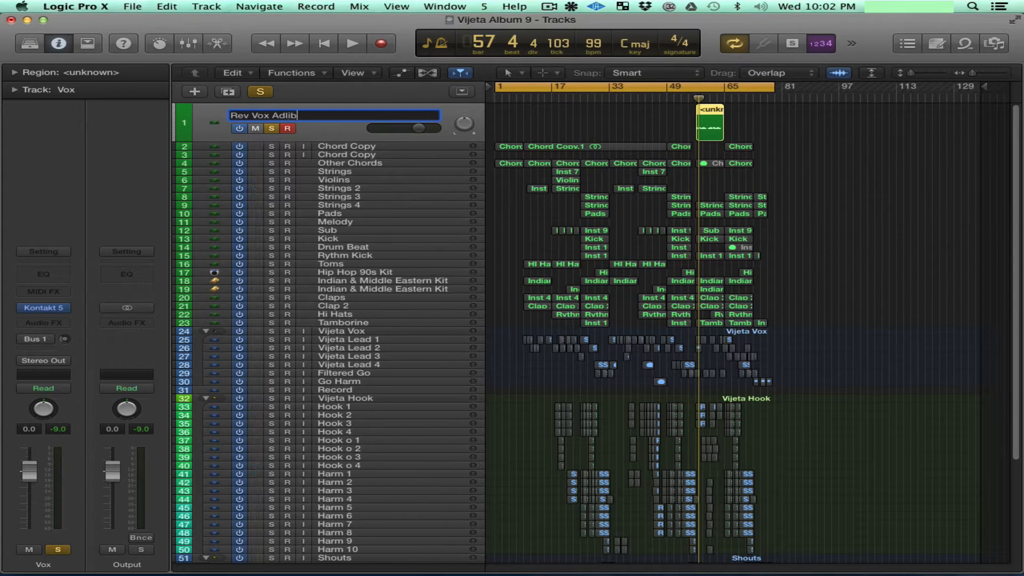
text(s)
key(Return)
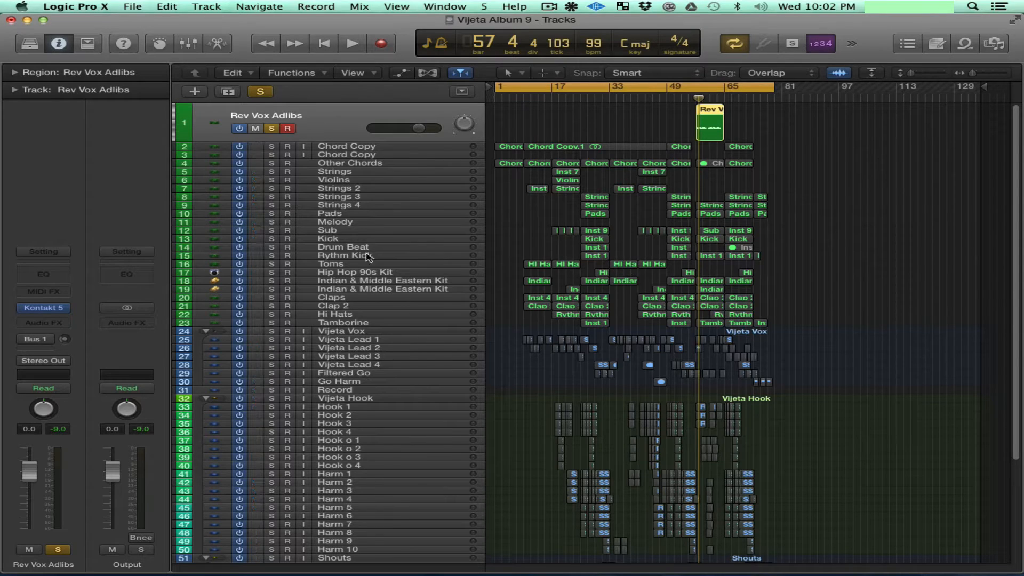
Name all regions on the tracks from the first Chord Copy through Tamborine after their tracks.
click(351, 148)
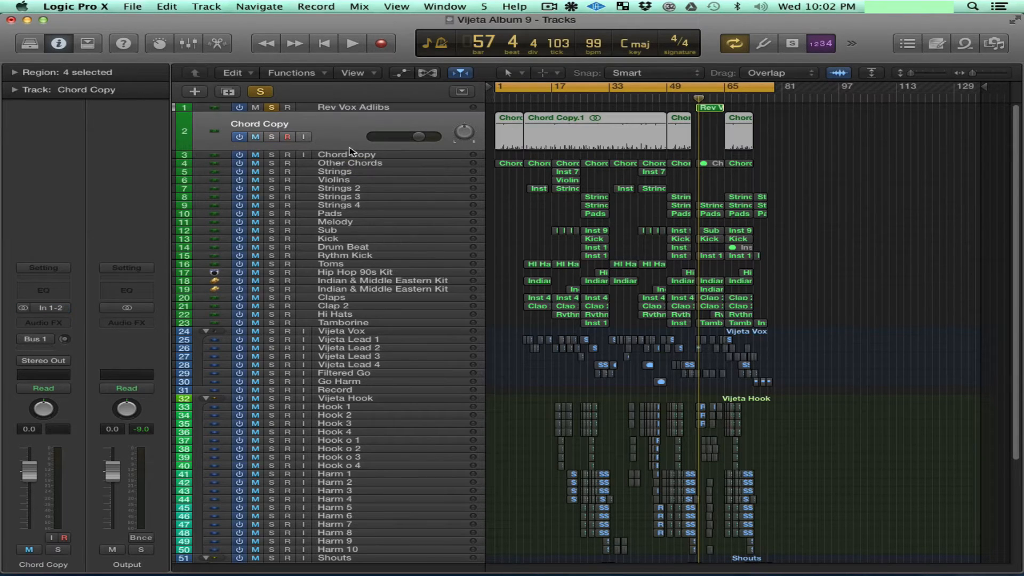
shift+click(352, 323)
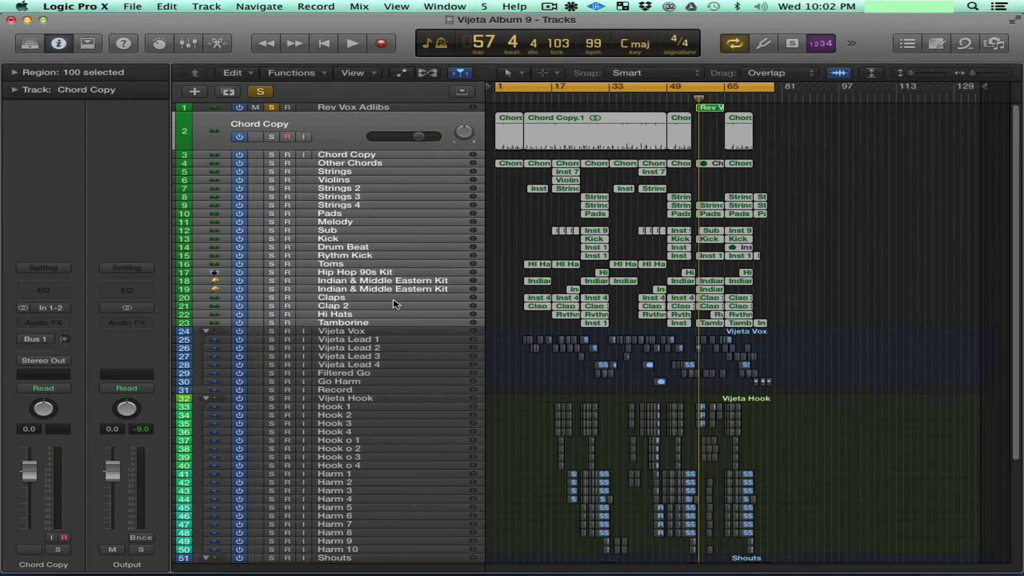
key(alt+shift+n)
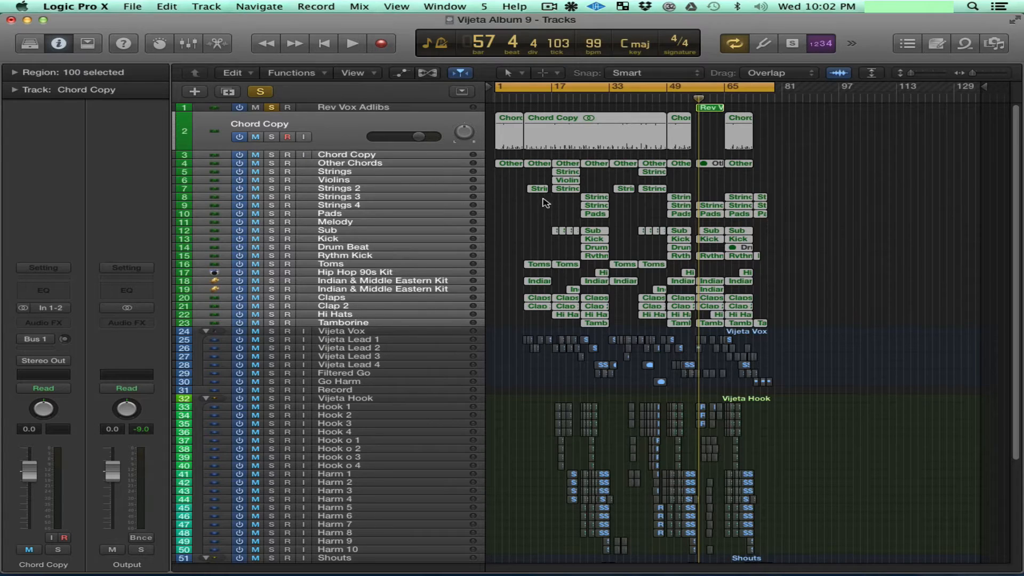
Turn off solo on the Rev Vox Adlibs track and save the project.
click(355, 171)
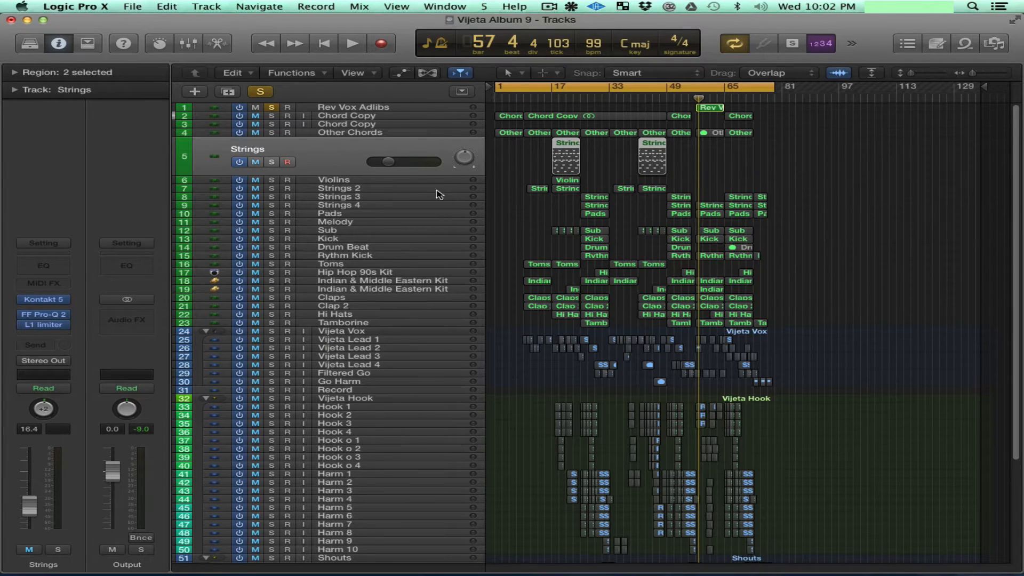
click(271, 108)
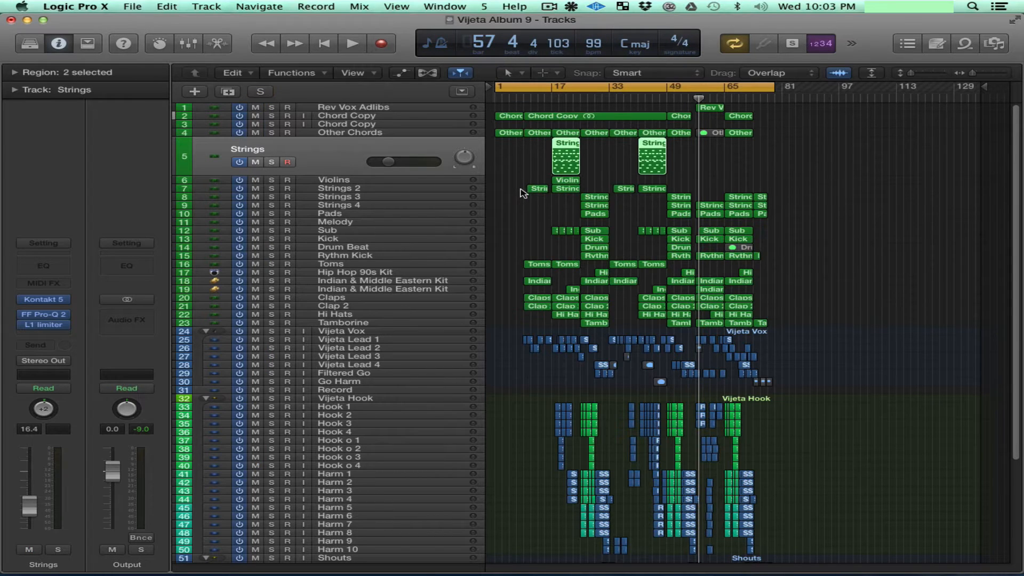
key(super+s)
Delete the empty Record track below Go Harm and save the project.
scroll(510, 257, down, 1)
click(355, 327)
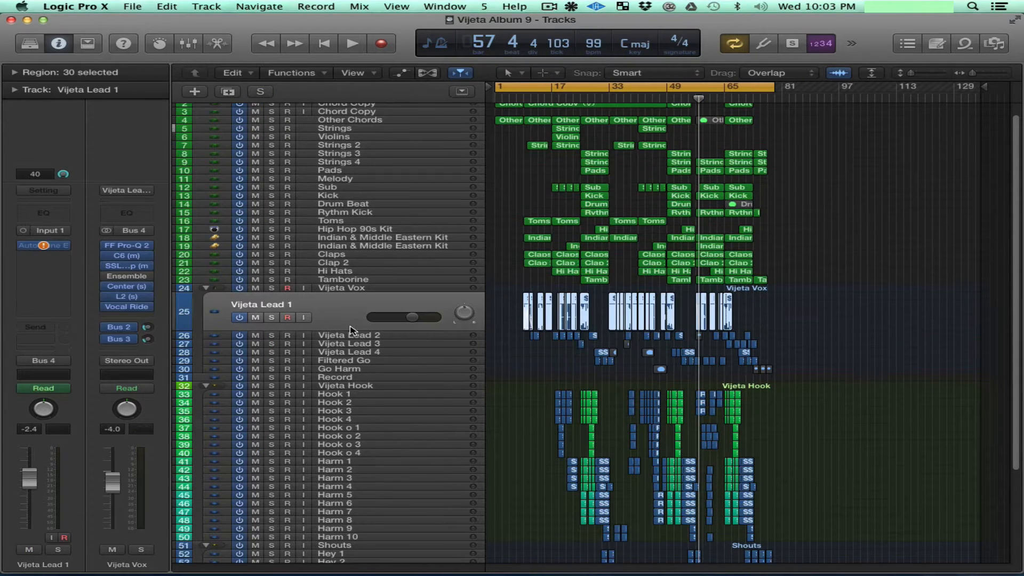
click(364, 371)
click(353, 381)
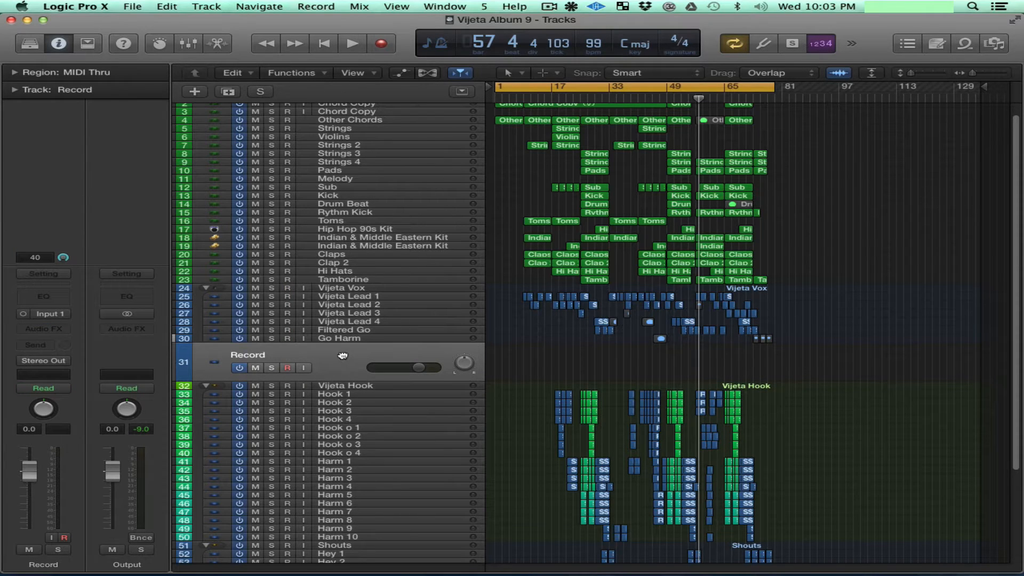
key(super+BackSpace)
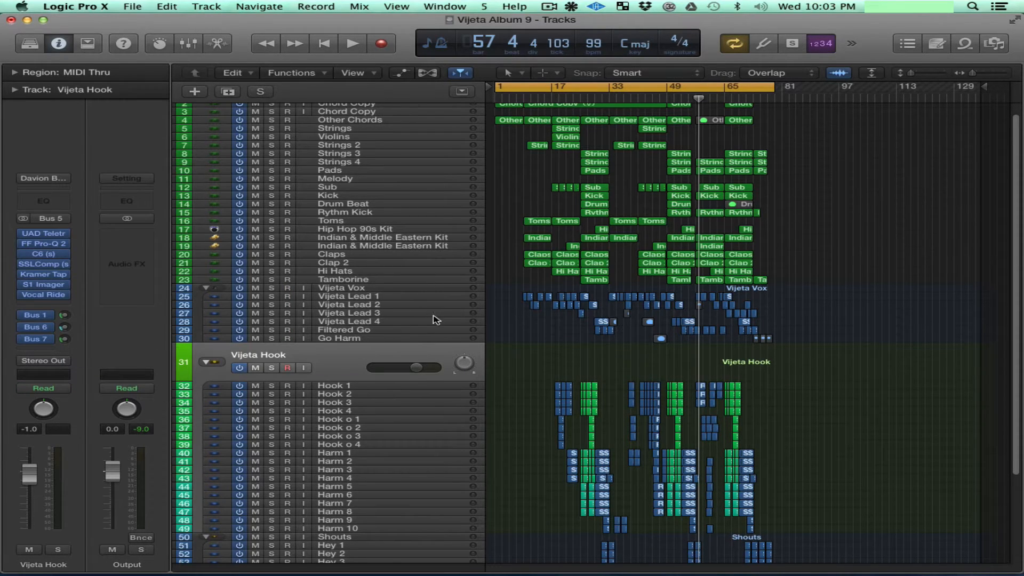
key(super+s)
key(super+s)
Name all regions on the tracks from Vijeta Lead 1 through Go Harm after their tracks.
click(355, 340)
click(356, 300)
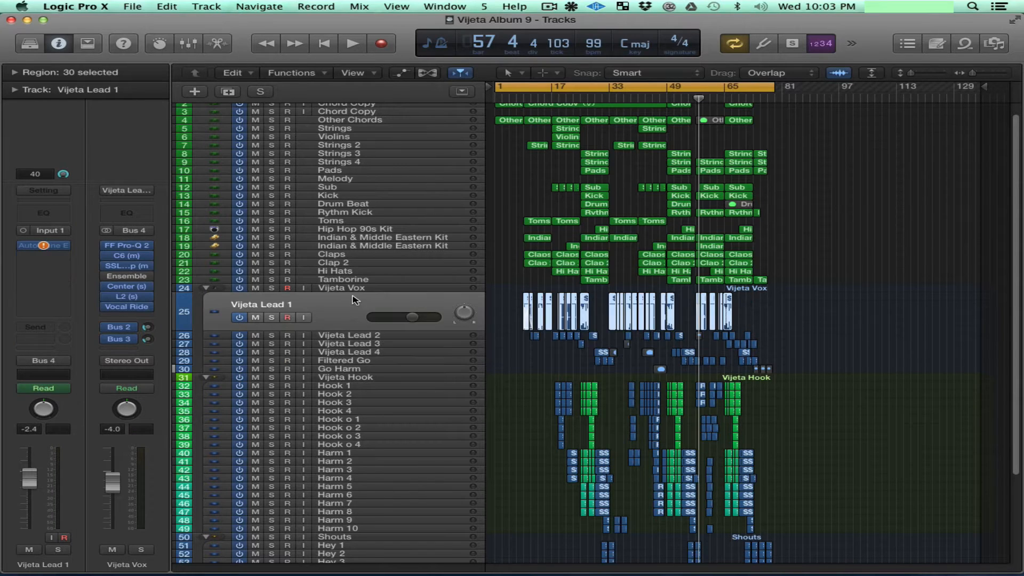
shift+click(356, 369)
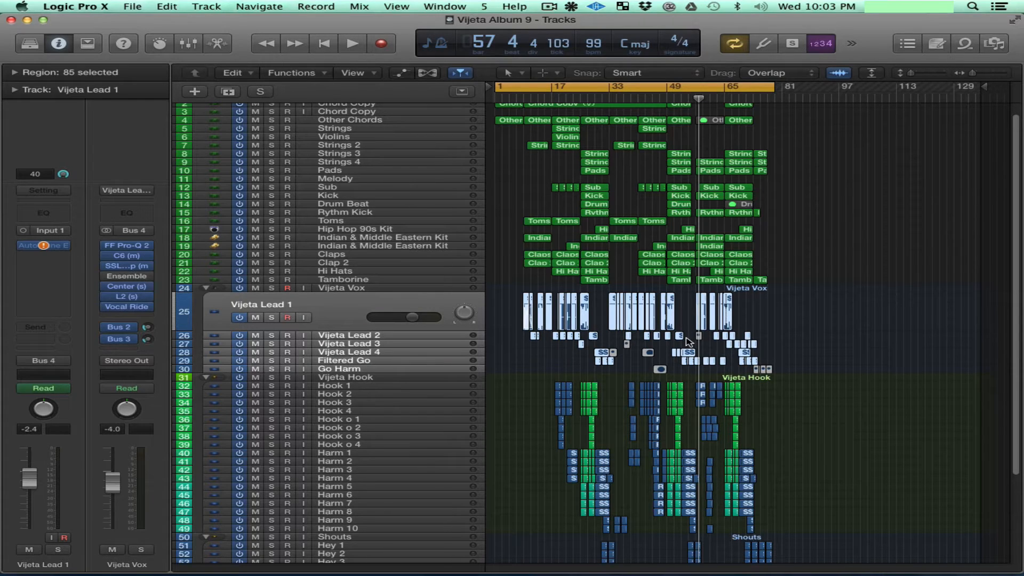
key(alt+shift+n)
click(379, 379)
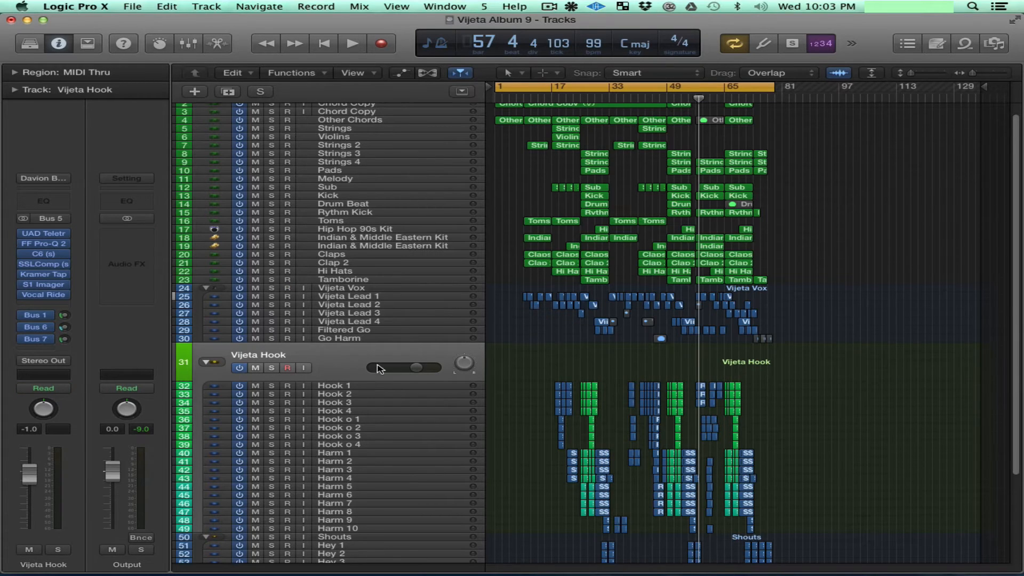
click(344, 386)
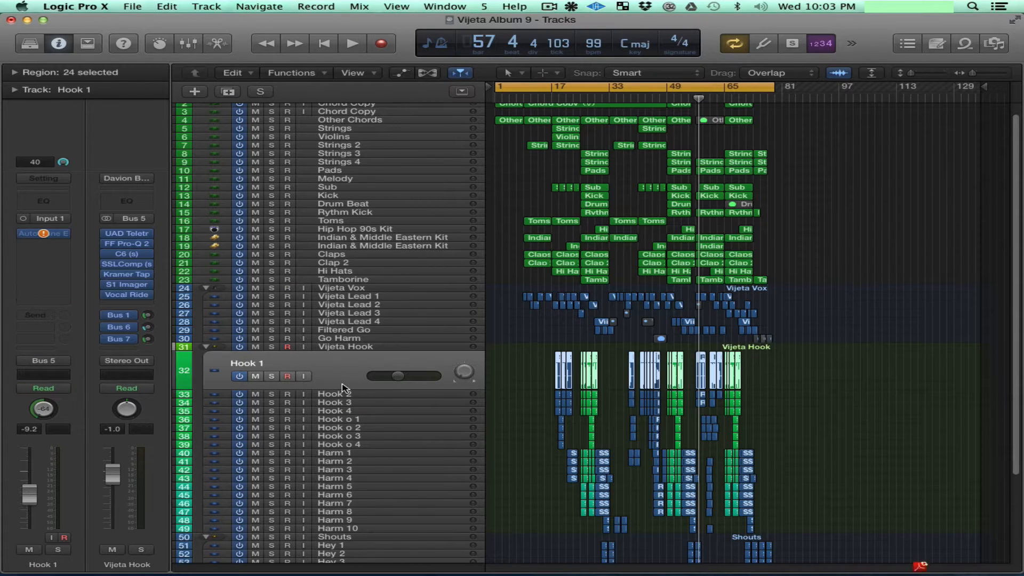
scroll(562, 435, down, 3)
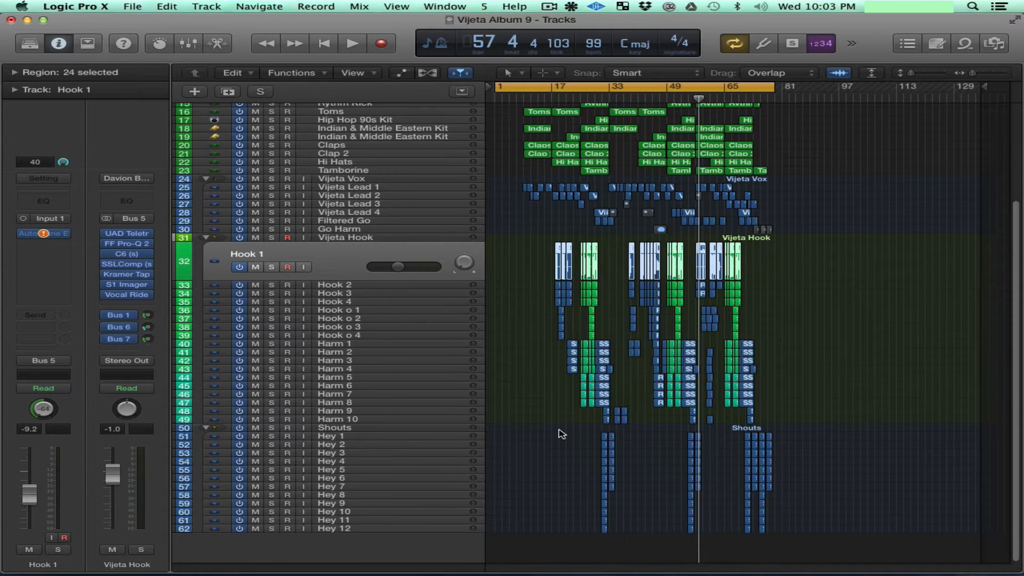
shift+click(349, 529)
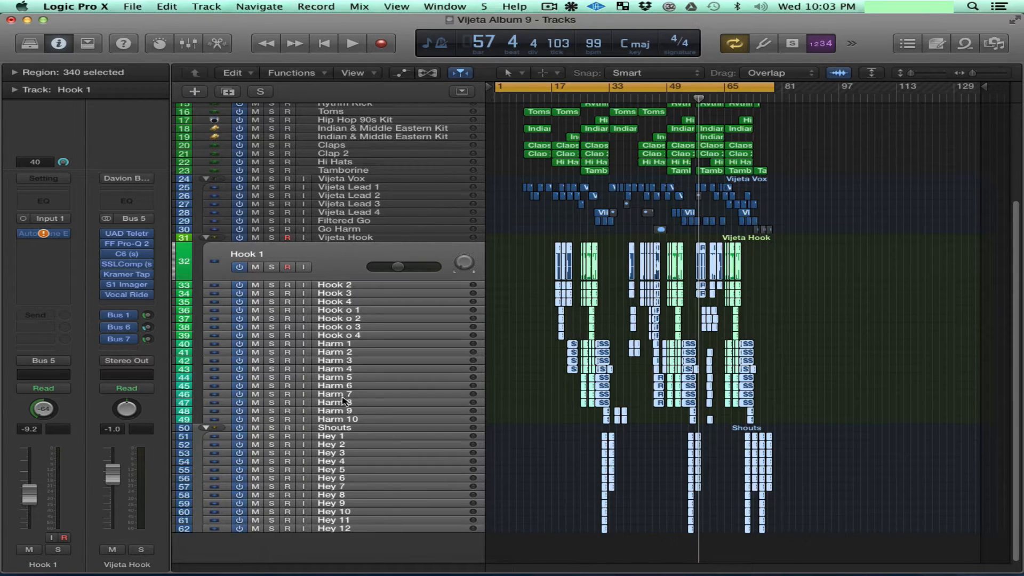
click(339, 238)
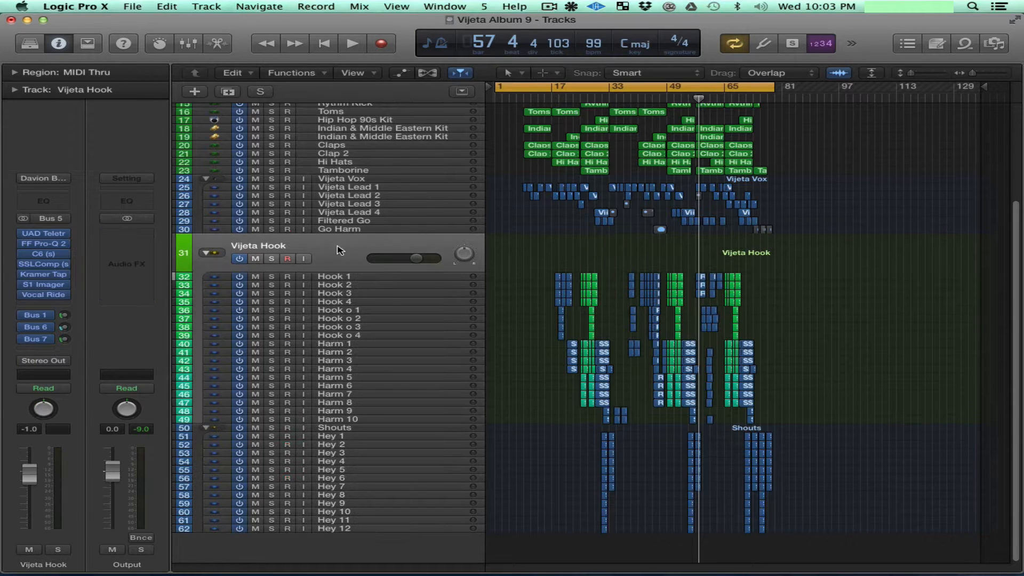
Name the regions on Hook 1 through Harm 10, and those on Hey 1 through Hey 12, after their tracks.
click(344, 276)
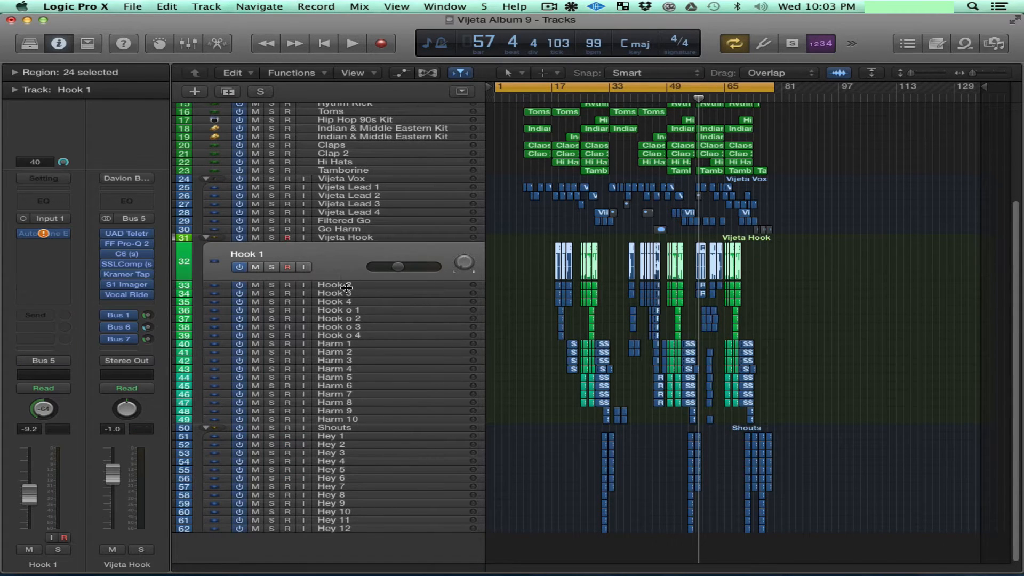
shift+click(344, 419)
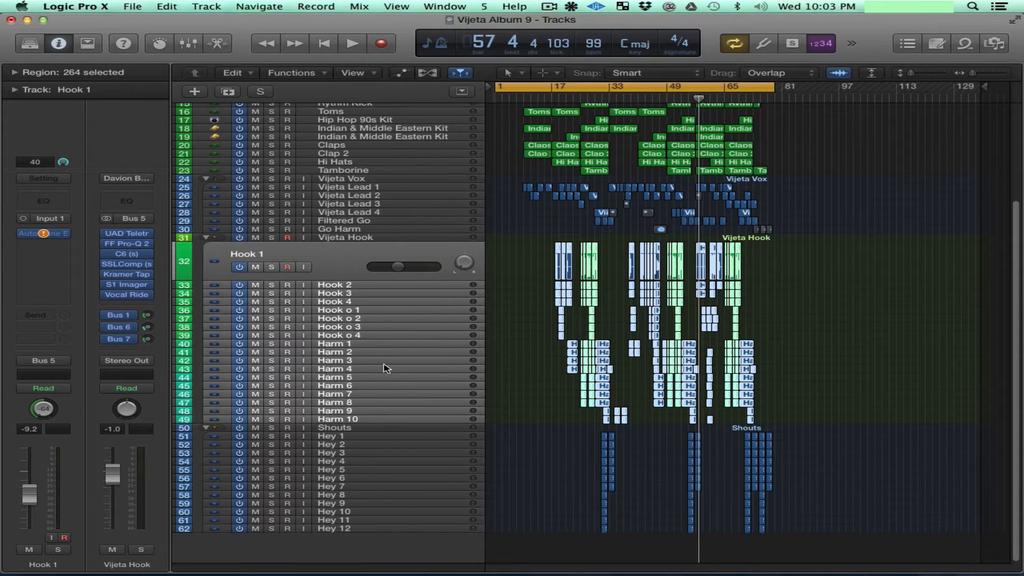
click(337, 437)
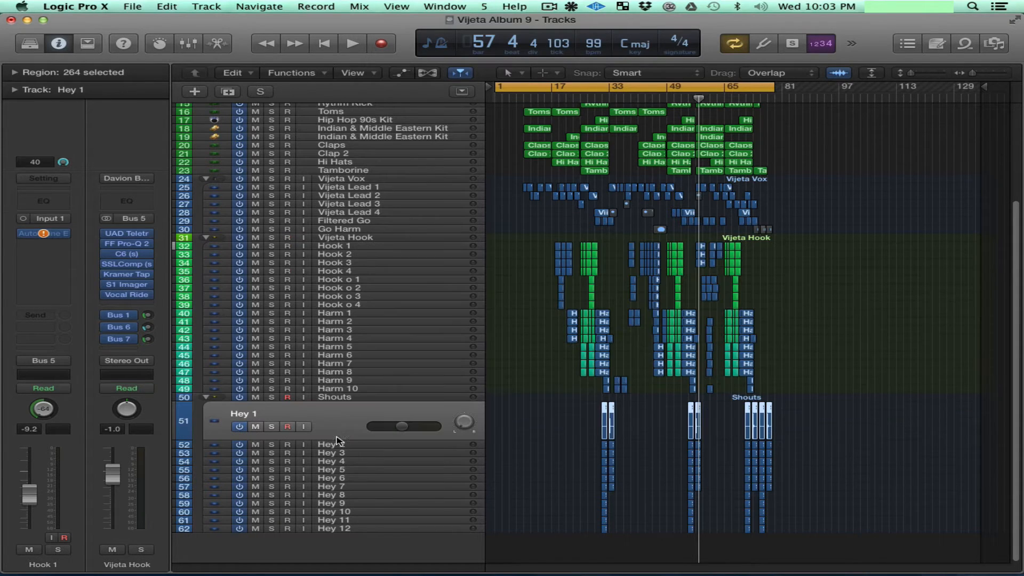
shift+click(351, 529)
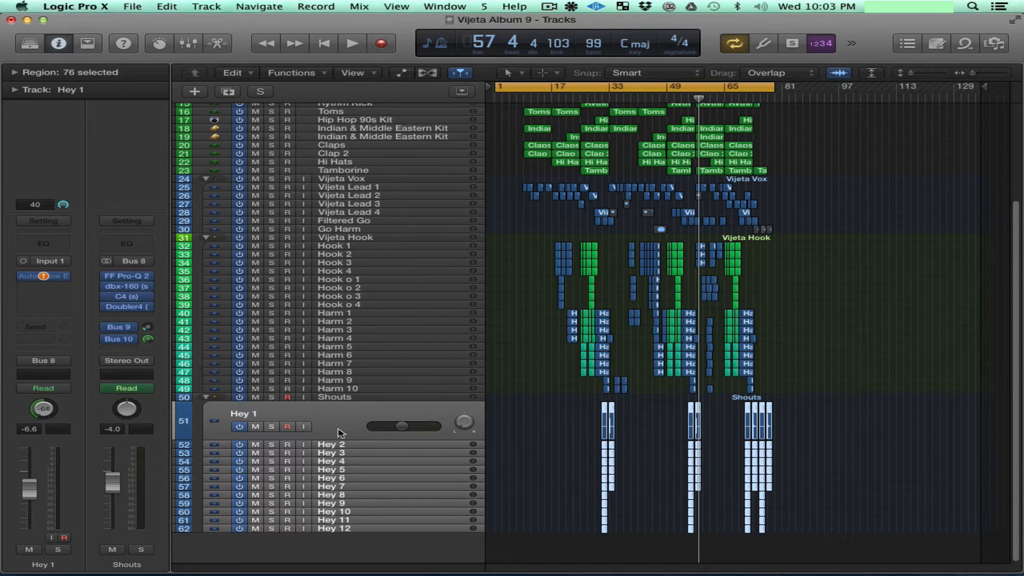
click(335, 398)
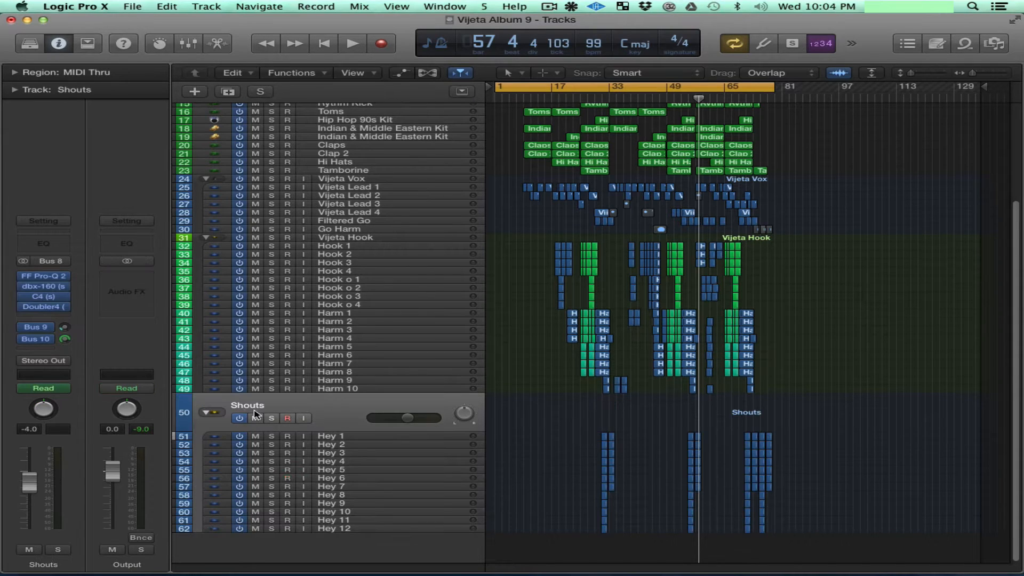
Shrink the enlarged Shouts track to the same row height as the other tracks and save the project.
click(208, 414)
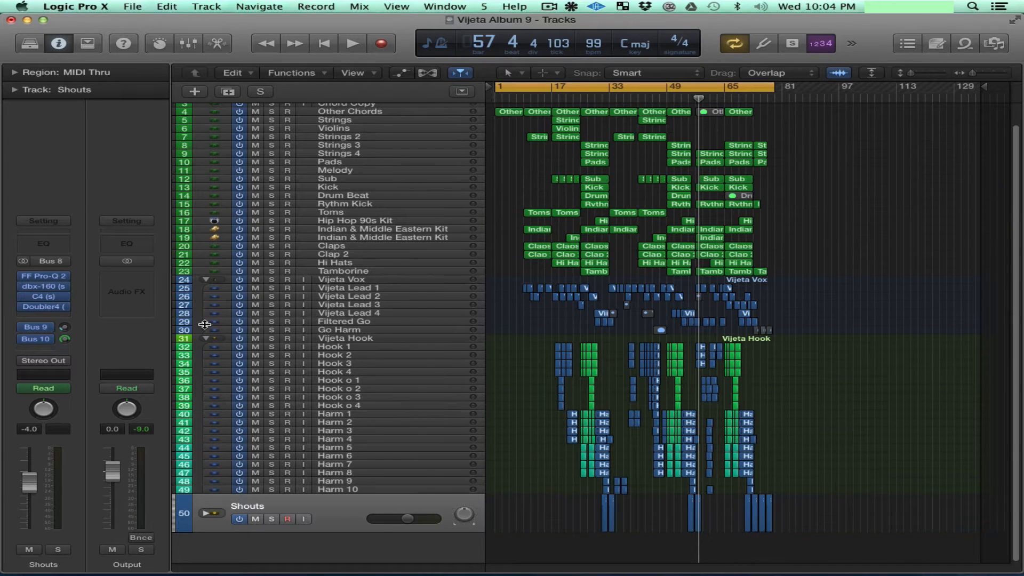
click(213, 513)
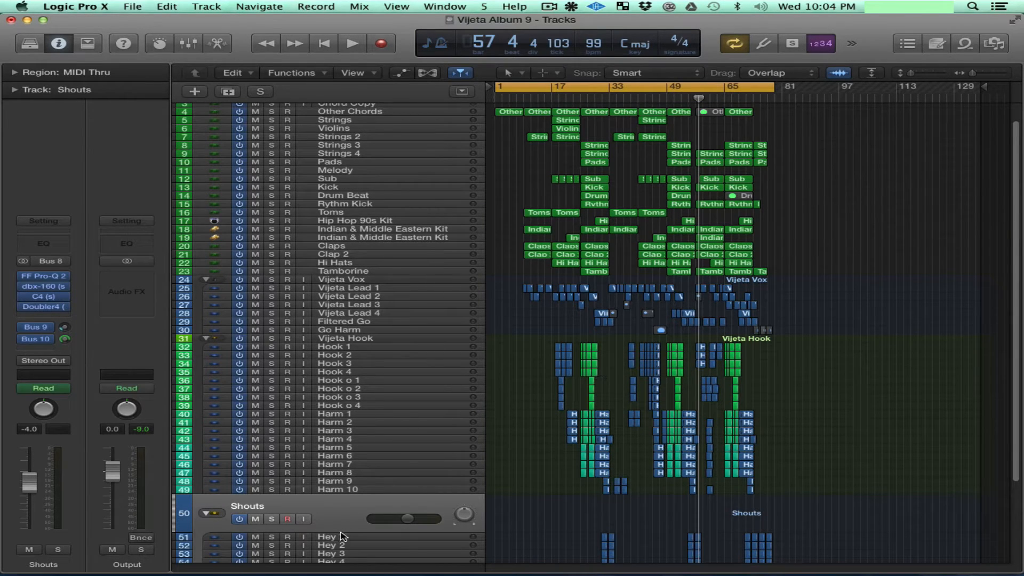
drag(342, 531, 327, 462)
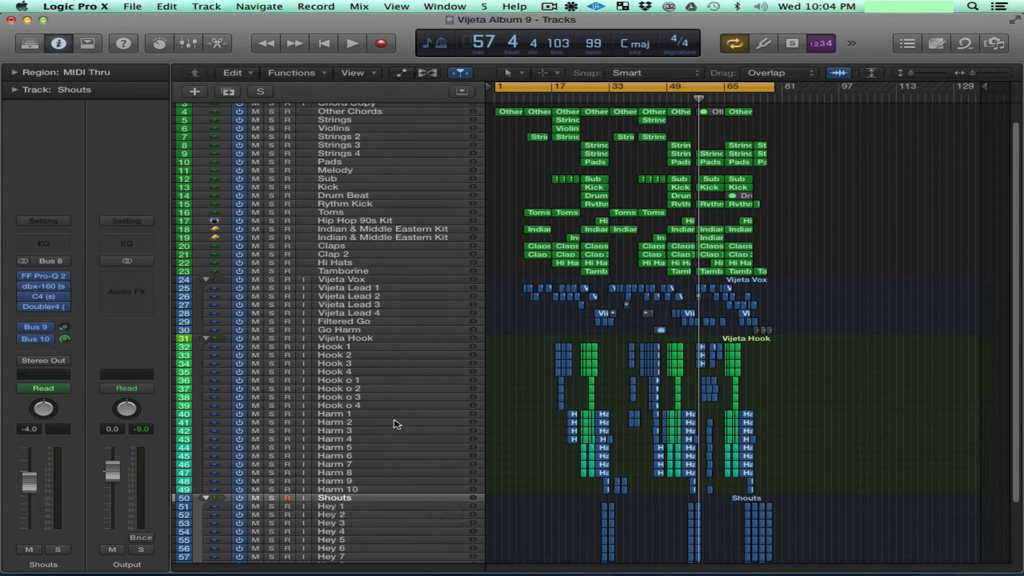
key(super+s)
scroll(558, 200, up, 1)
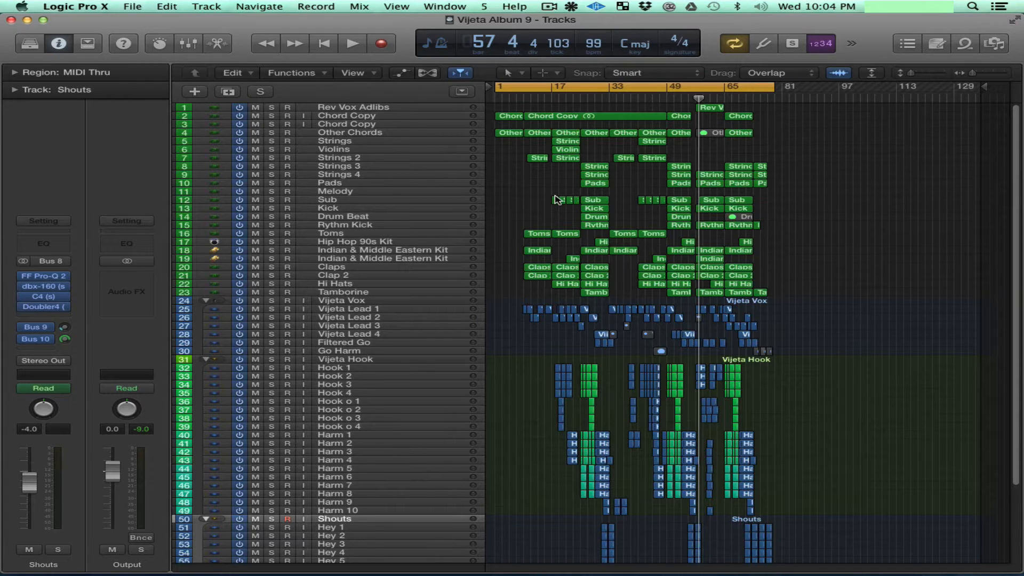
key(super+s)
Open the Mixer in a full-size window and show its channel strips from Rev Vox Adlibs onward.
key(super+2)
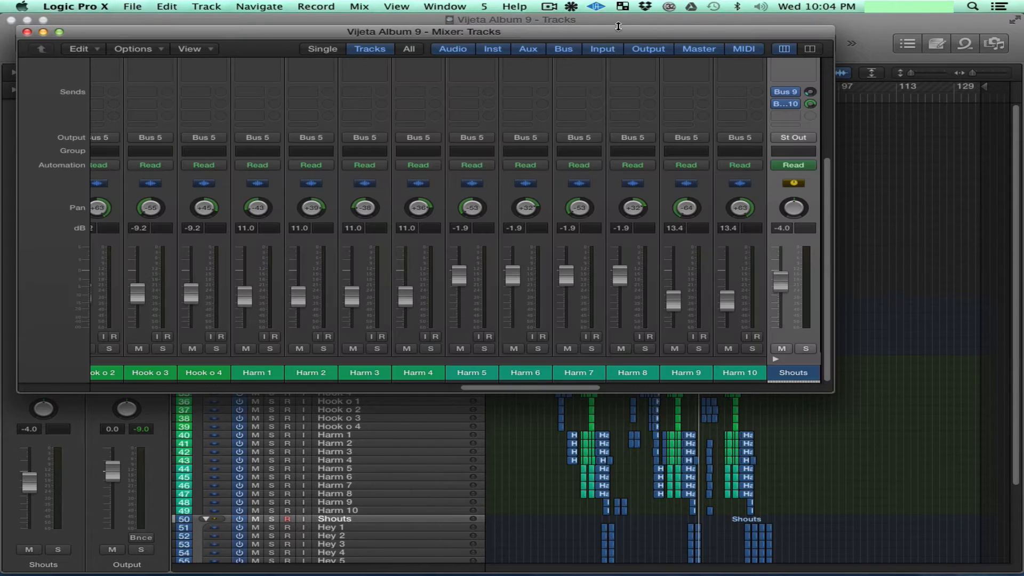
drag(623, 32, 577, 0)
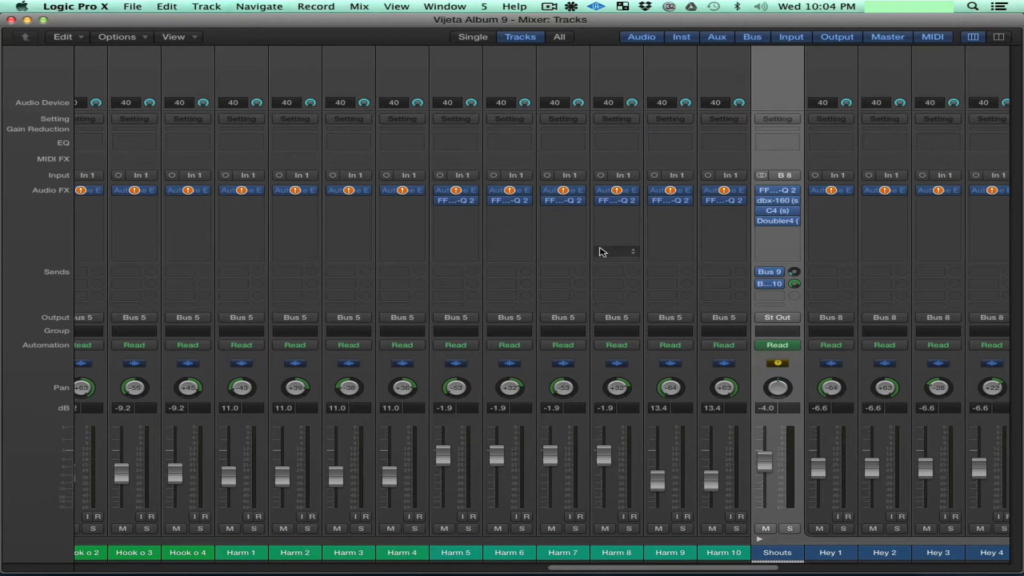
scroll(602, 252, left, 15)
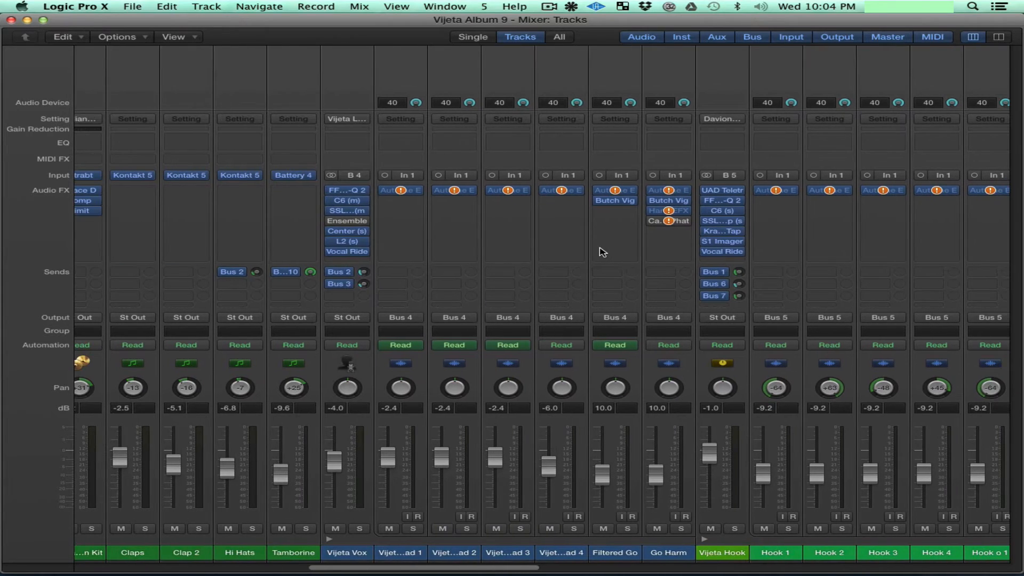
scroll(603, 252, left, 15)
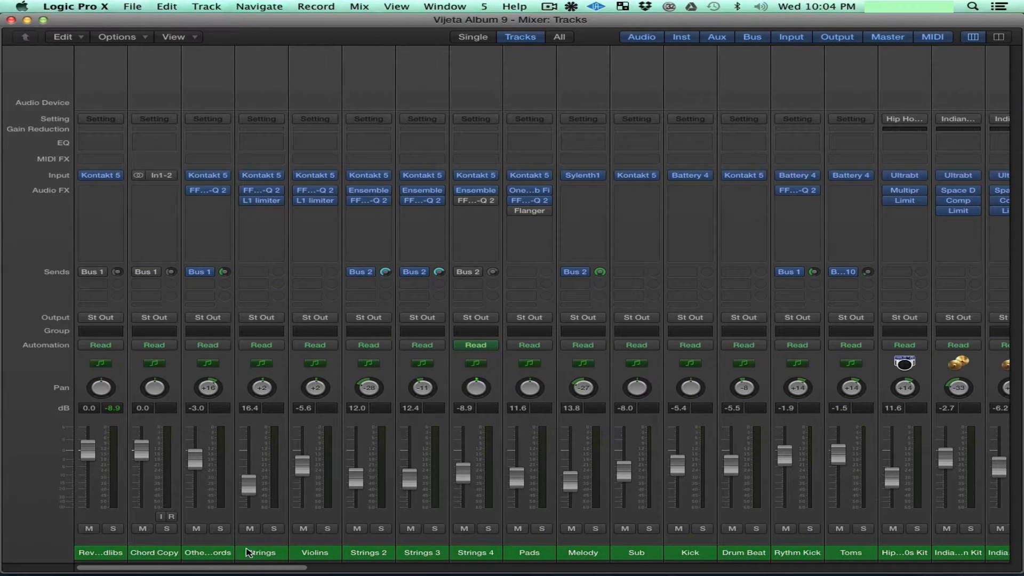
click(214, 555)
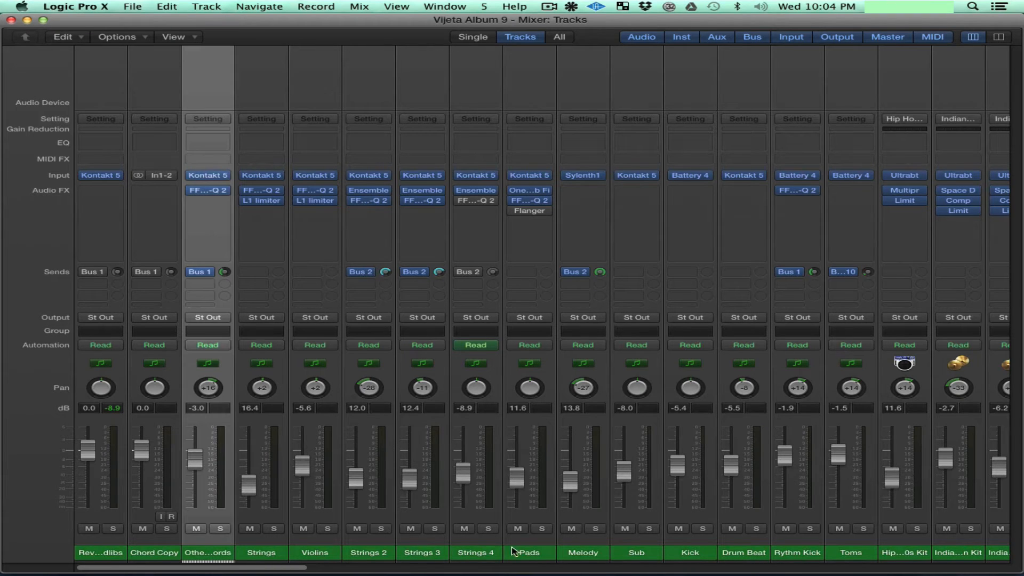
shift+click(532, 554)
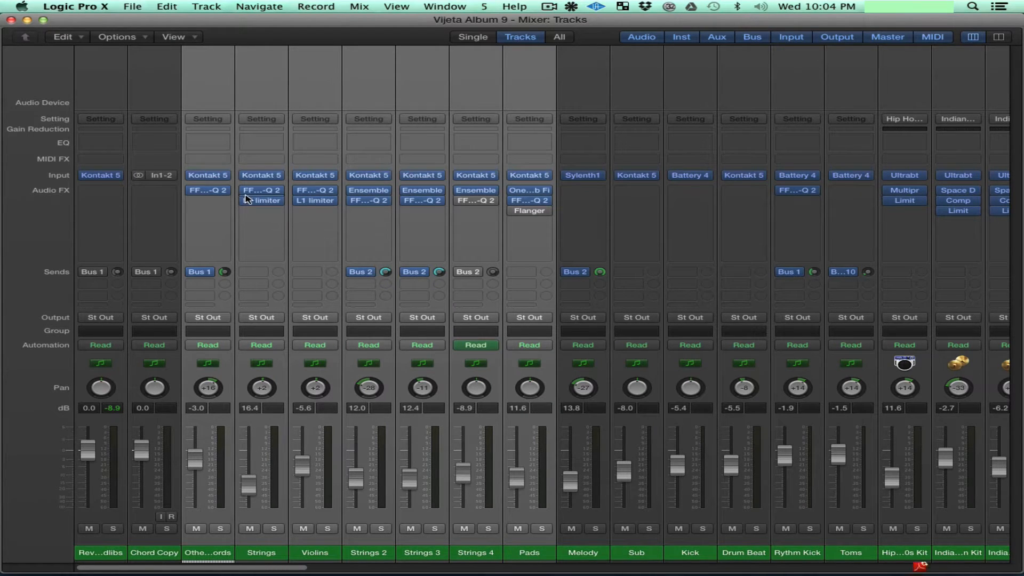
mouse_move(534, 194)
click(542, 529)
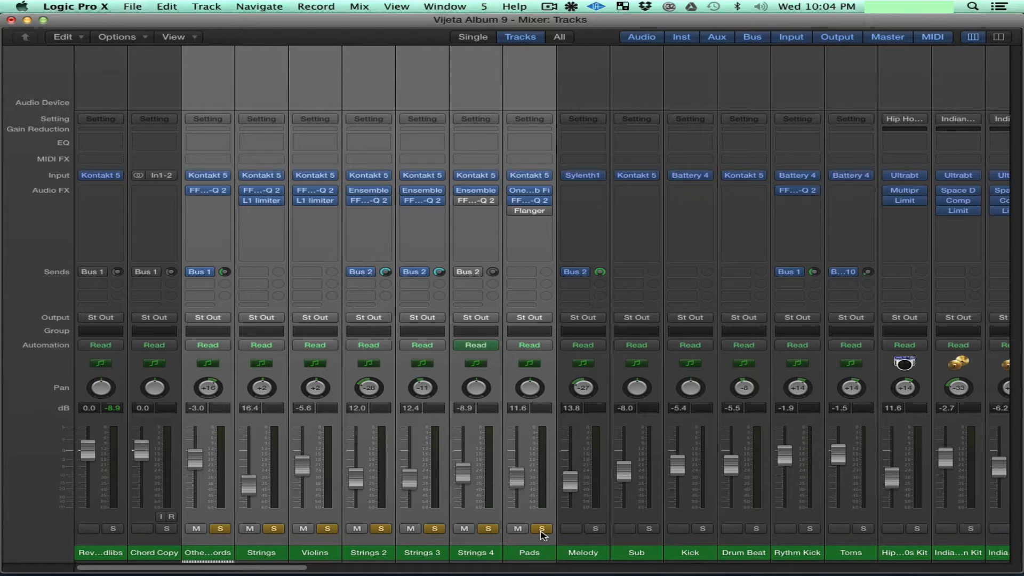
alt+click(542, 529)
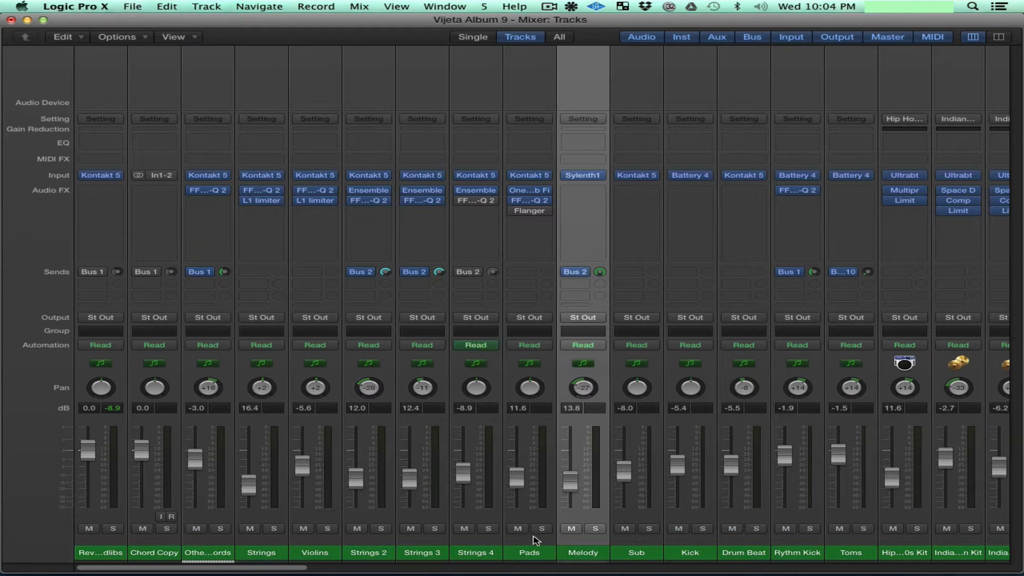
Solo only the Pads track and play the song from its first region.
click(584, 552)
click(542, 529)
key(super+1)
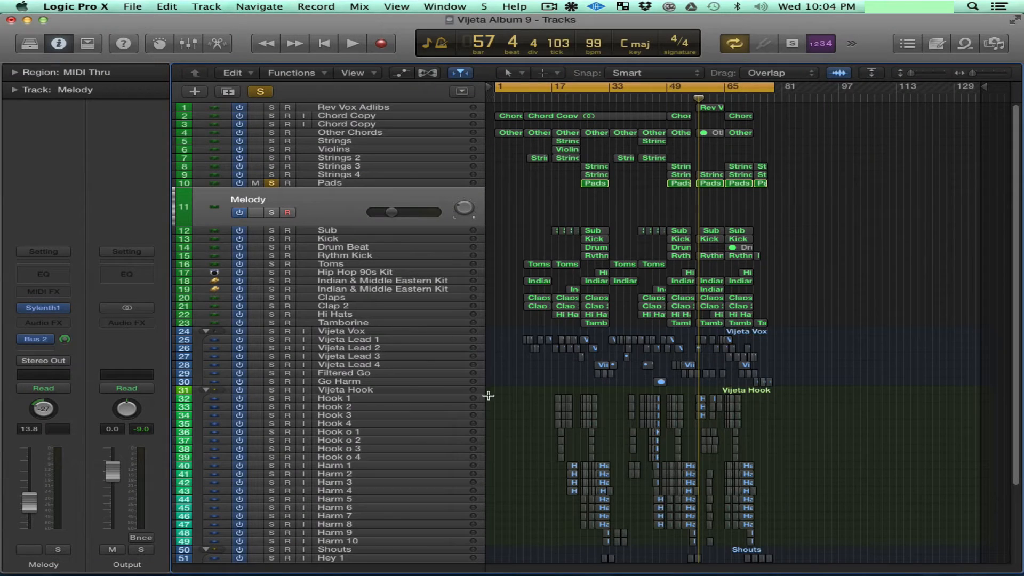
click(585, 95)
key(space)
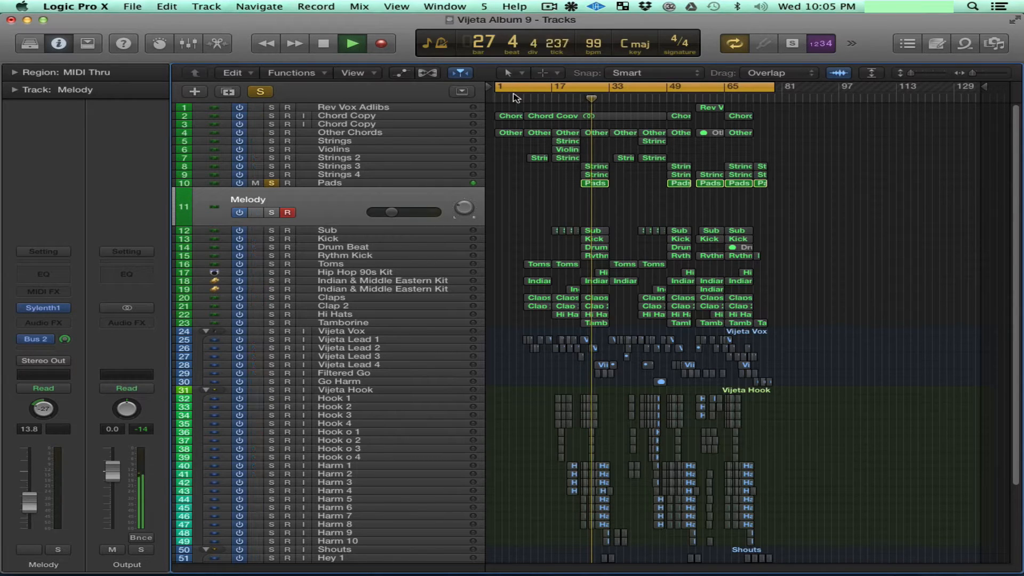
Return to the Mixer and inspect the OneKnob Filter settings on the Pads channel strip.
key(x)
mouse_move(516, 193)
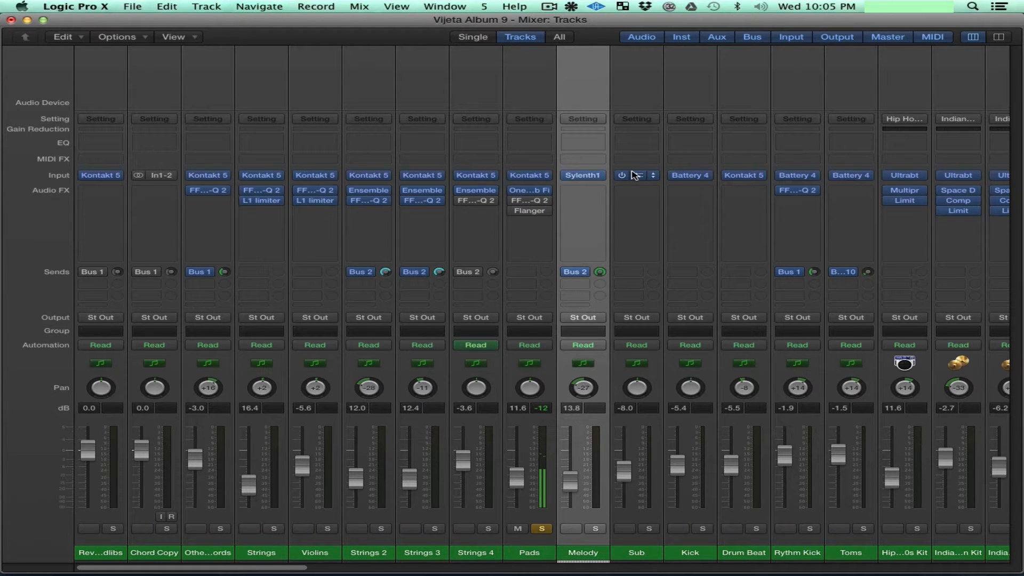
click(532, 194)
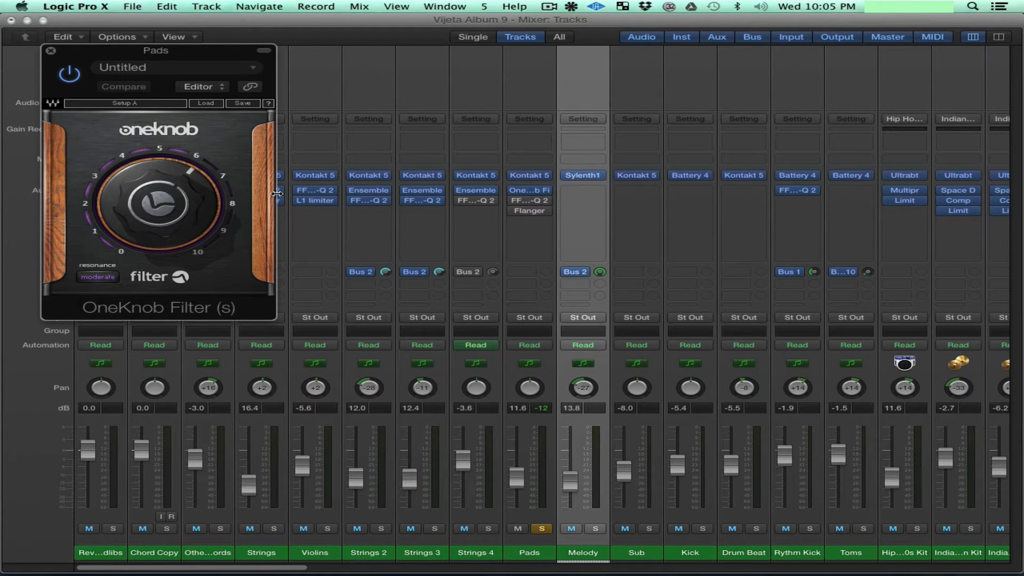
click(51, 50)
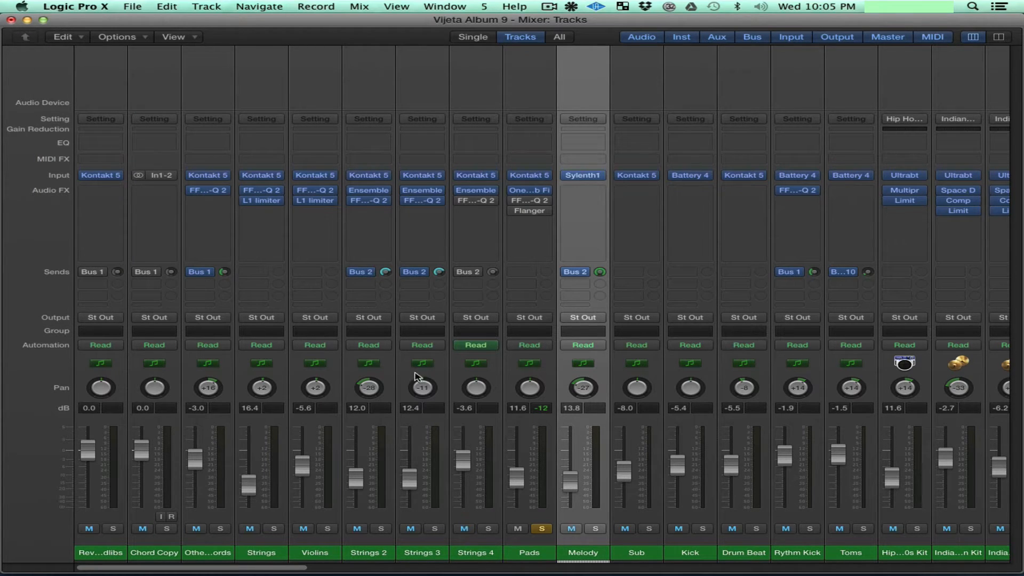
Remove the bypassed FF Pro-Q 2 plug-in from the Strings 4 channel strip.
click(494, 201)
click(516, 219)
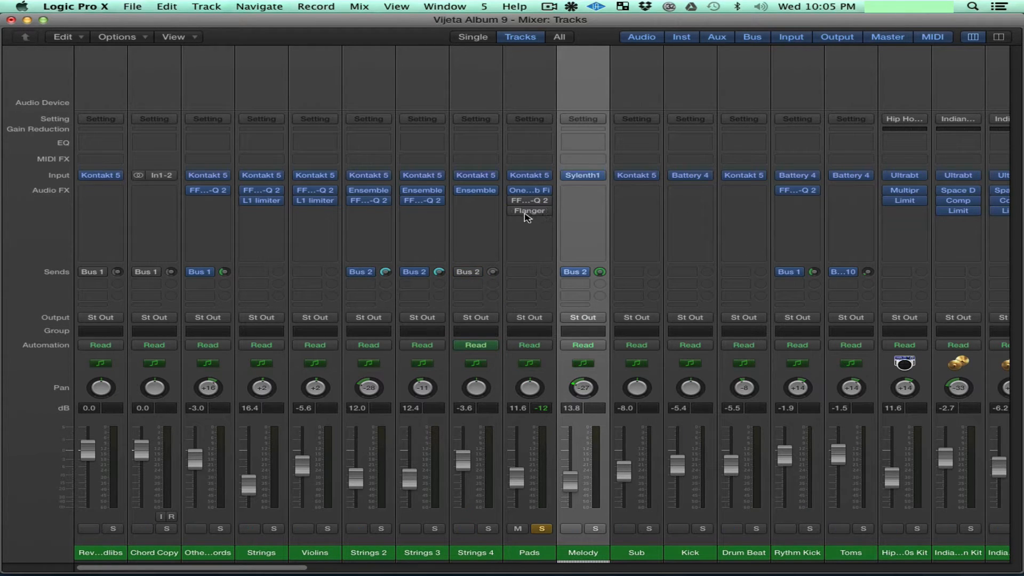
Play the soloed Pads track from its first region and audition it with the Flanger switched on.
mouse_move(520, 215)
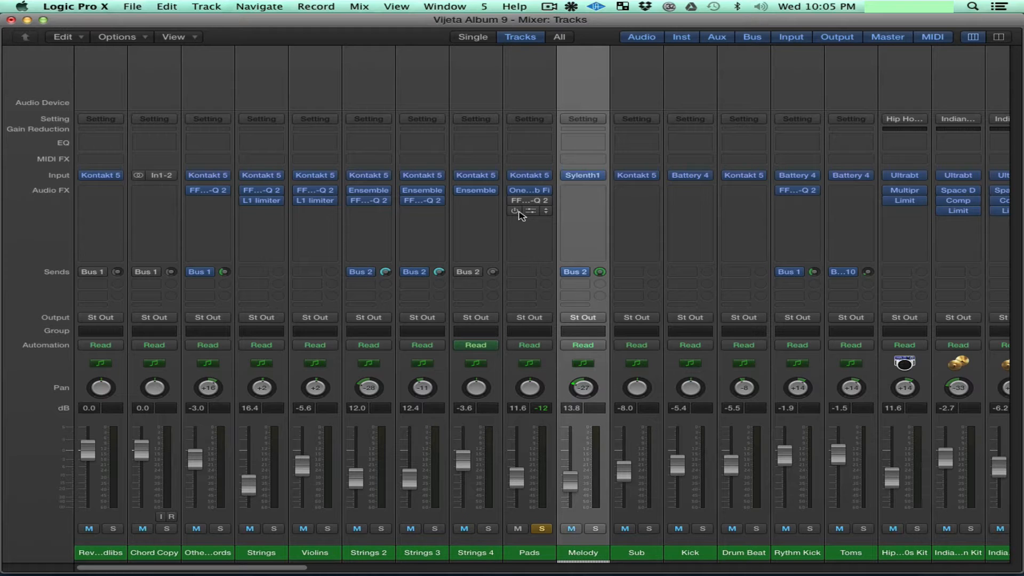
key(super+1)
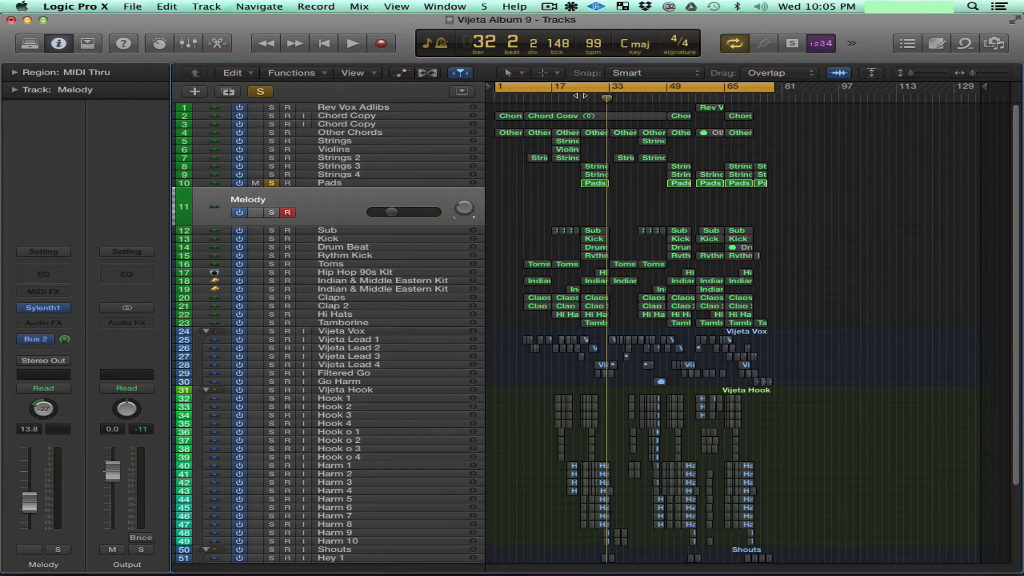
click(581, 97)
key(space)
key(super+2)
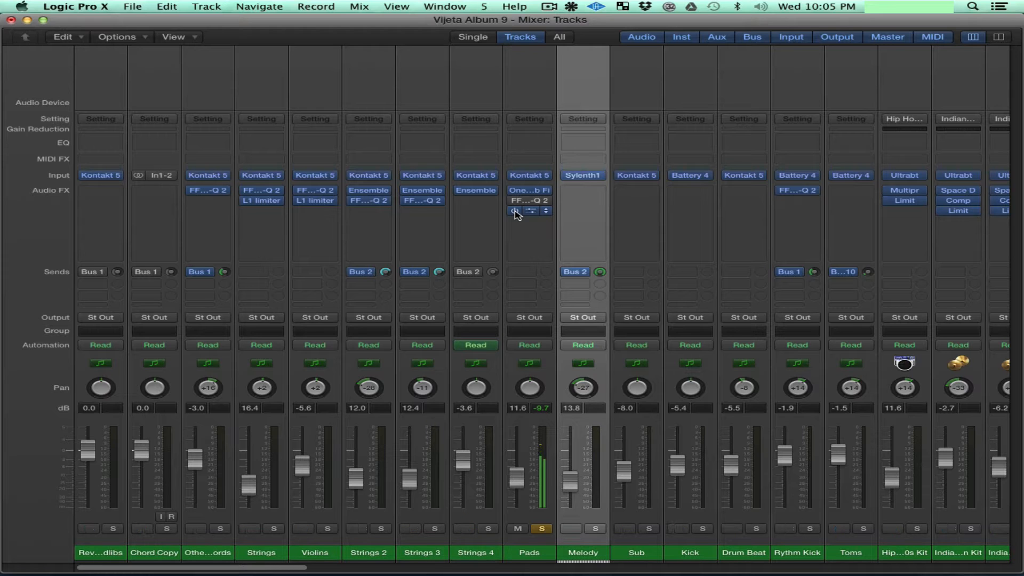
key(super+1)
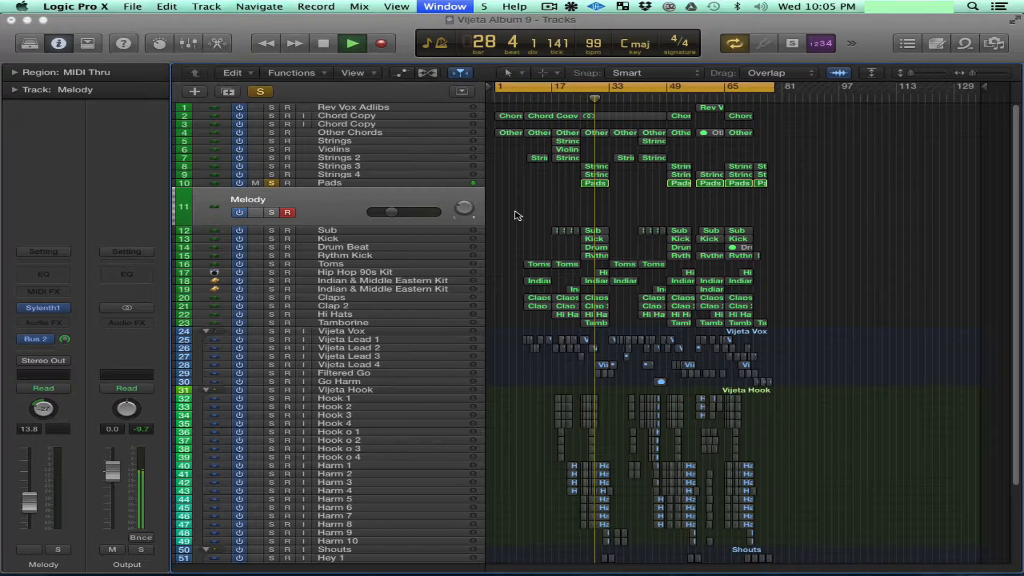
key(super+2)
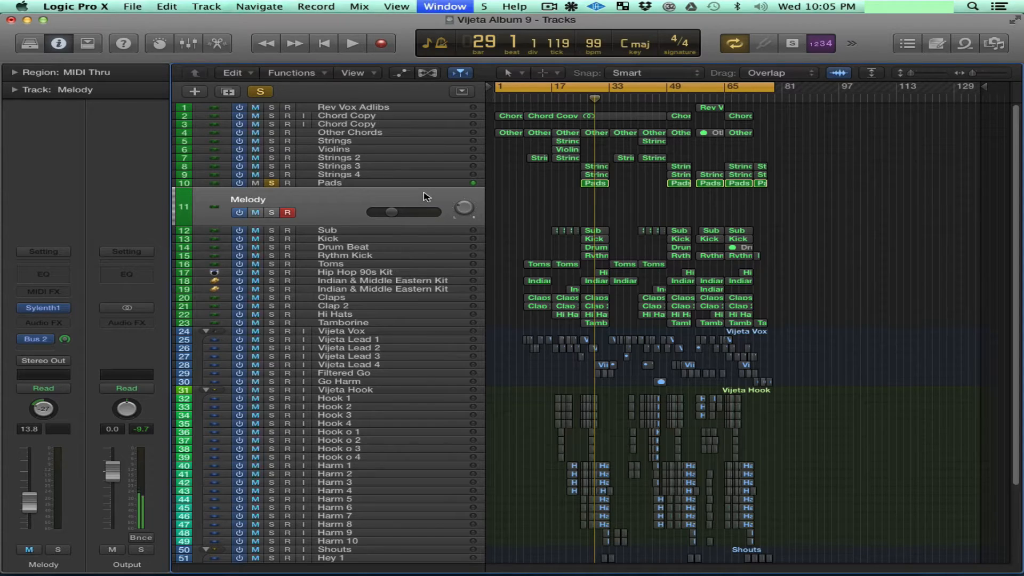
Remove the Flanger and FF Pro-Q 2 plug-ins from the Pads channel strip.
click(548, 213)
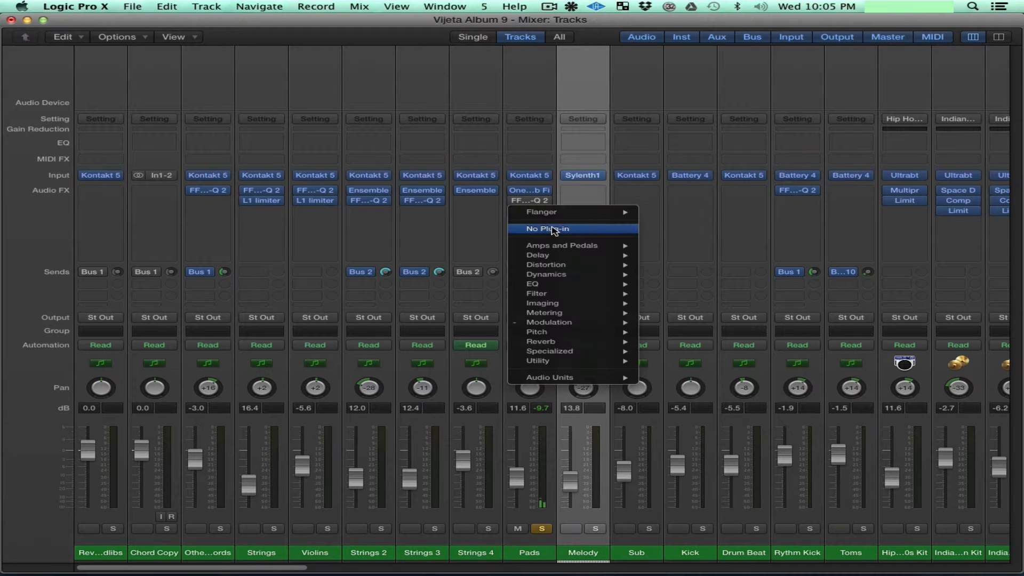
click(549, 228)
click(541, 205)
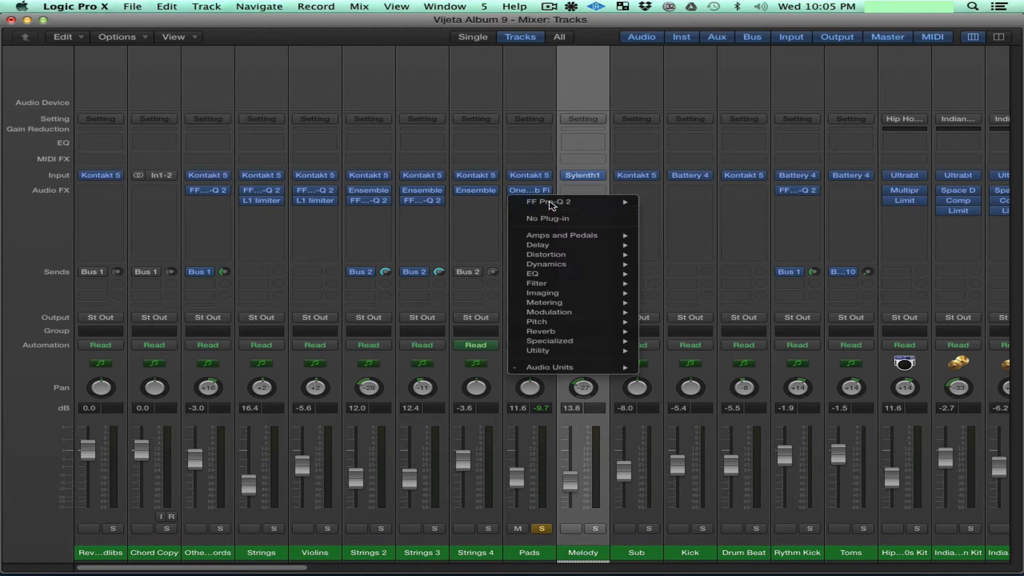
click(548, 222)
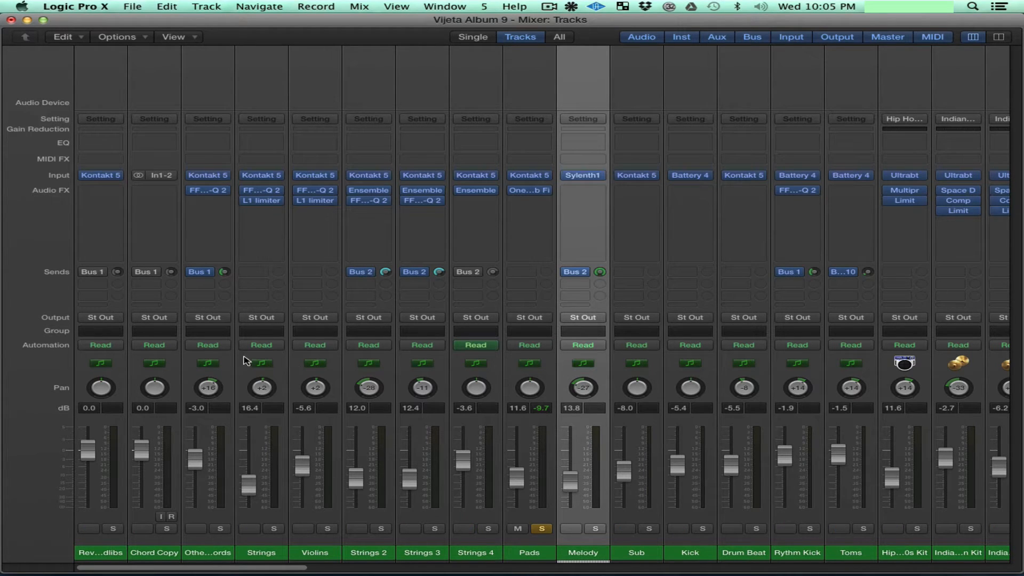
Remove the FF Pro-Q 2 and L1 limiter plug-ins from the Other Chords, Strings and Violins channel strips together.
mouse_move(213, 196)
click(229, 557)
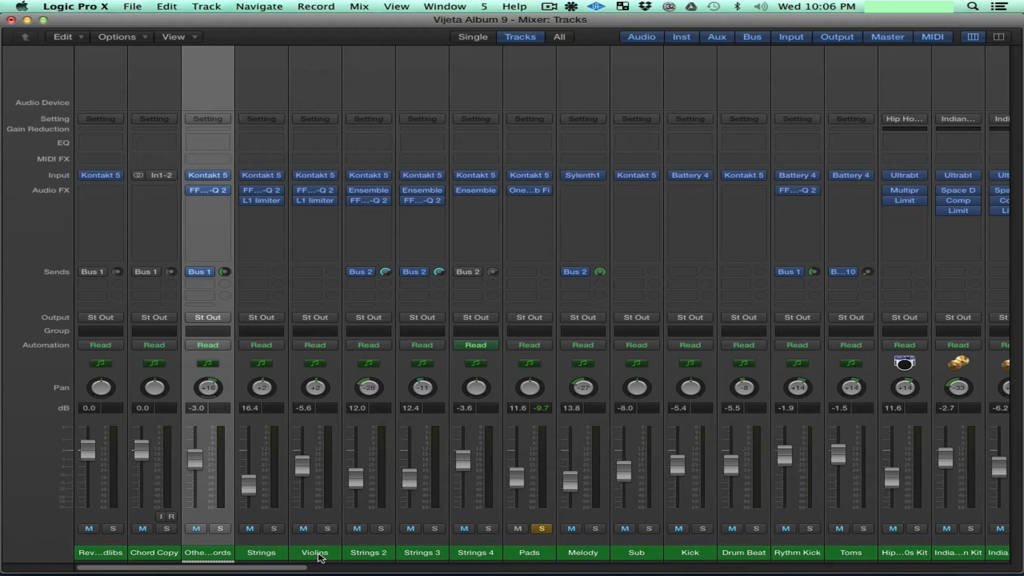
shift+click(320, 557)
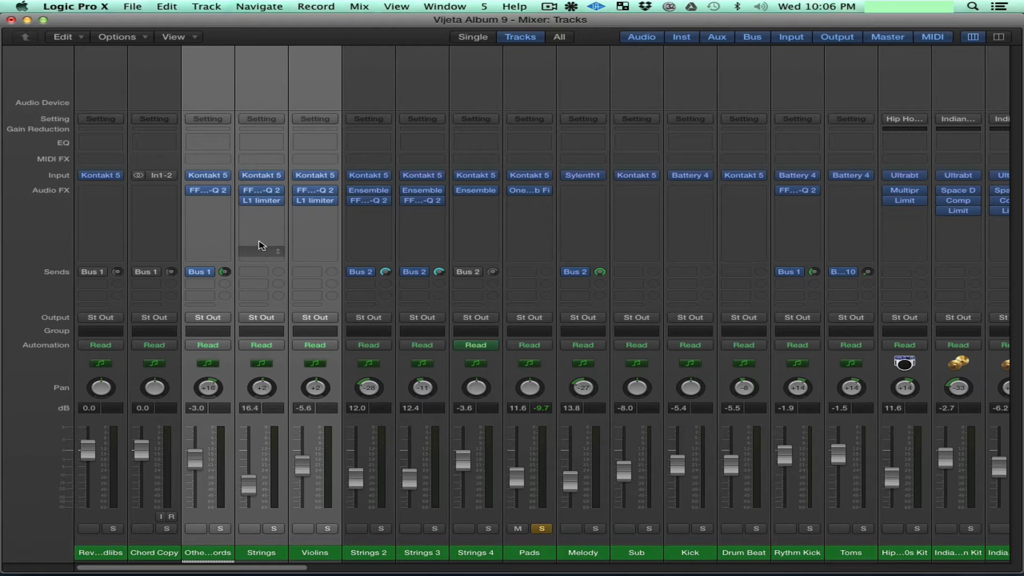
click(335, 192)
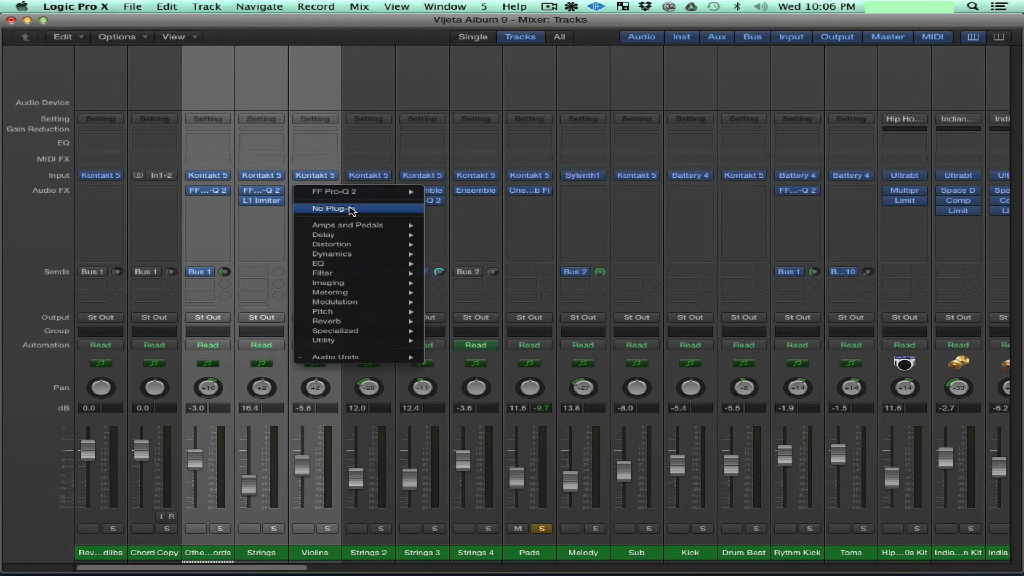
click(352, 210)
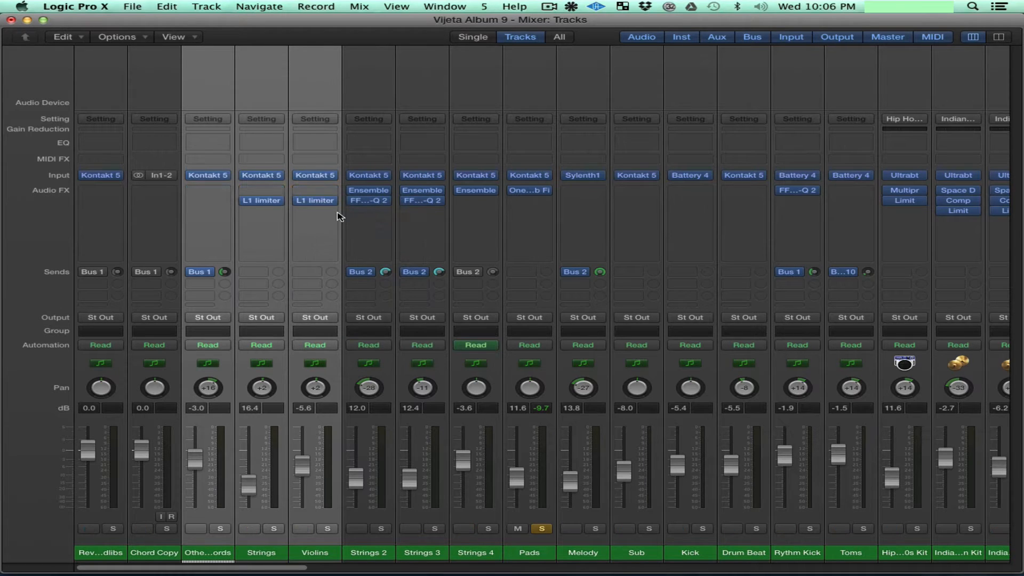
click(334, 202)
click(333, 219)
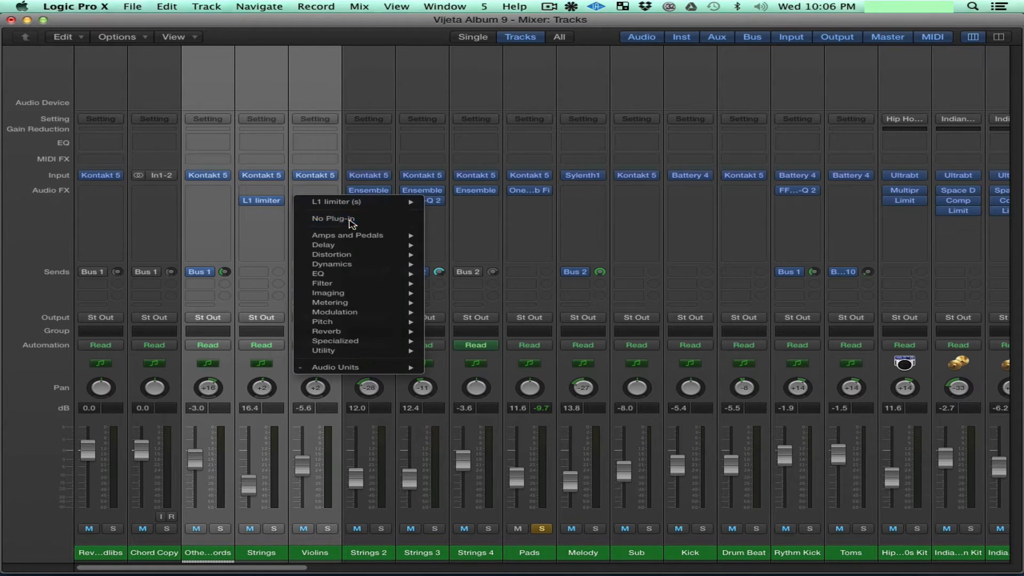
Remove the FF Pro-Q 2 plug-in from the Strings 2 and Strings 3 channel strips together.
click(387, 554)
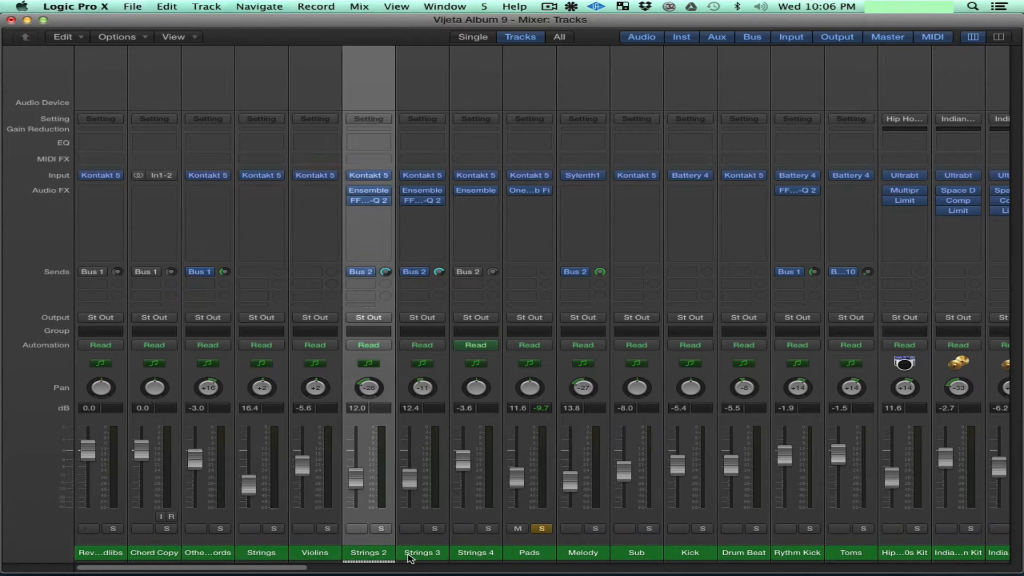
shift+click(411, 555)
click(440, 200)
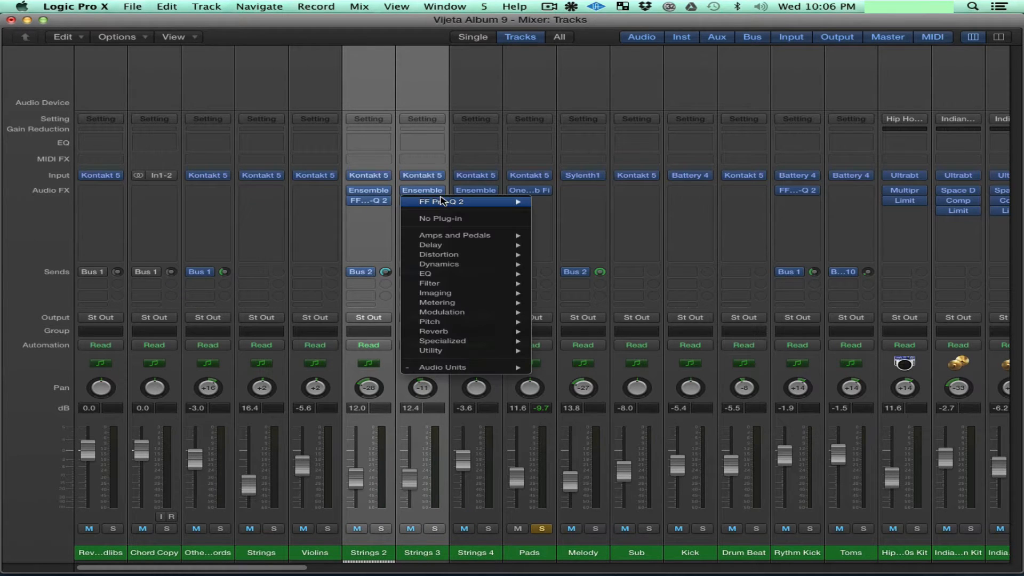
click(439, 219)
Check the Ensemble plug-in settings on Strings 3 and save the project.
click(423, 190)
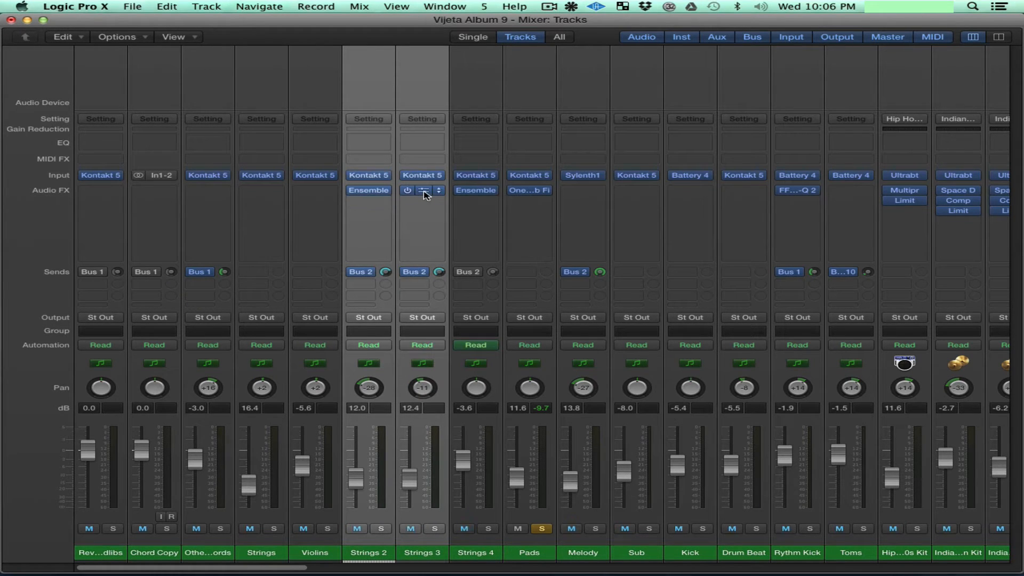
click(50, 50)
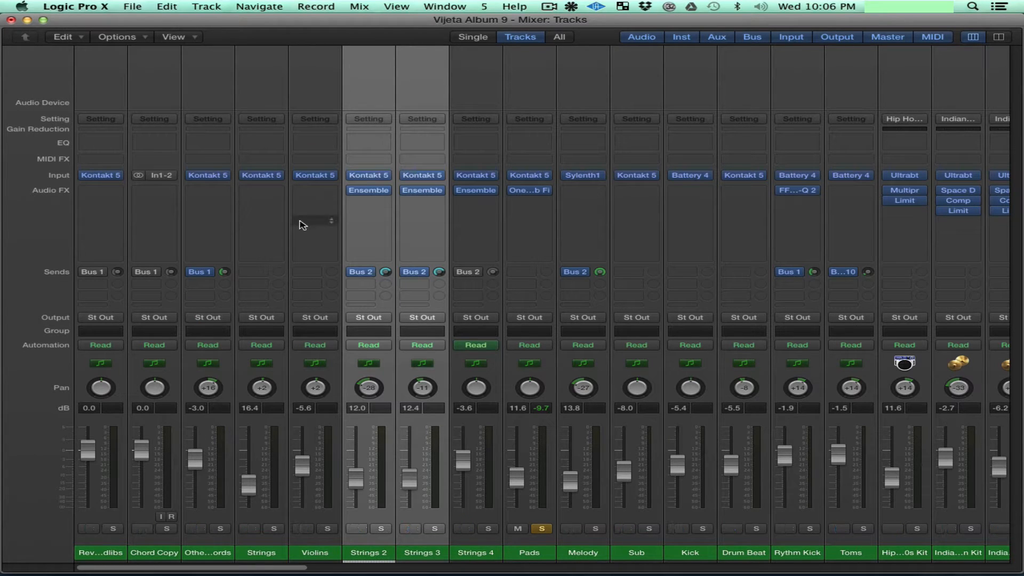
key(super+s)
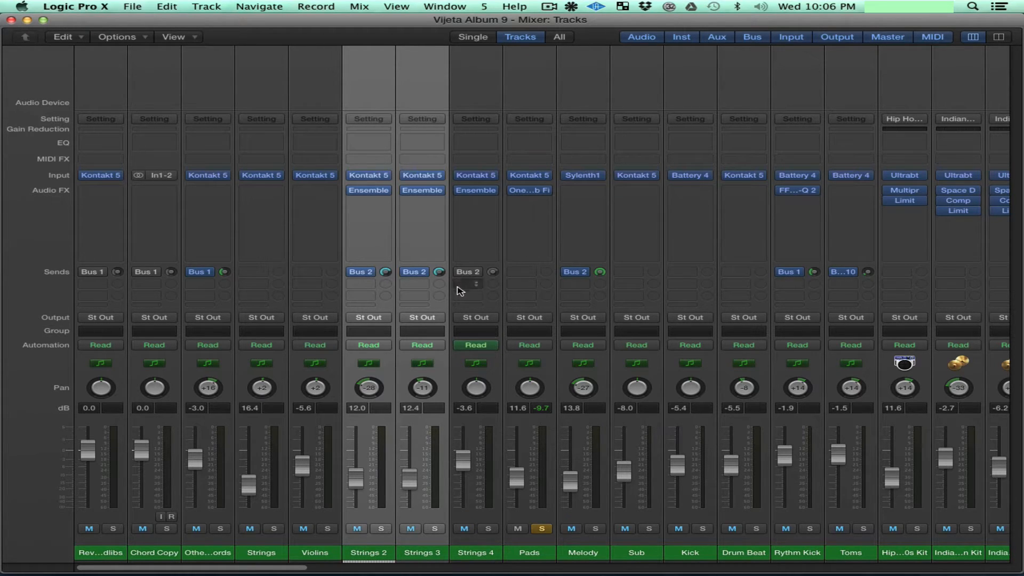
Remove the Bus 2 sends from Strings 2, Strings 3 and Strings 4 and the Bus 1 send from Other Chords.
click(424, 274)
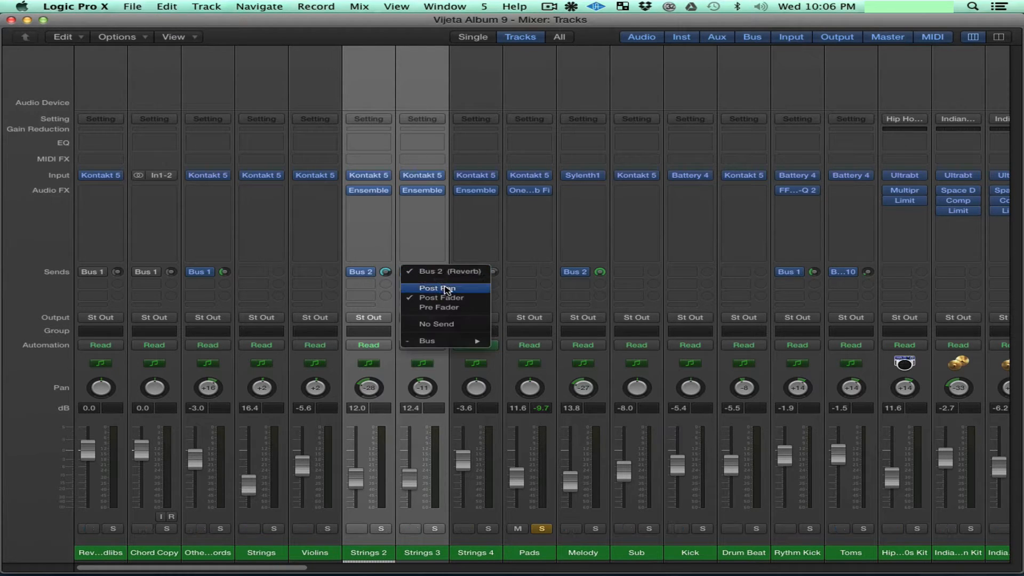
click(457, 324)
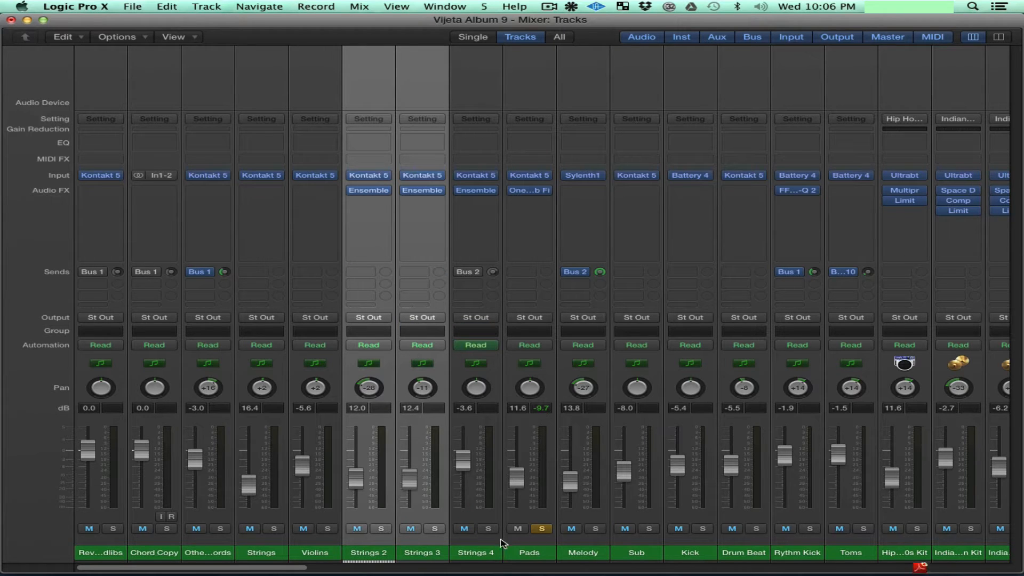
click(488, 554)
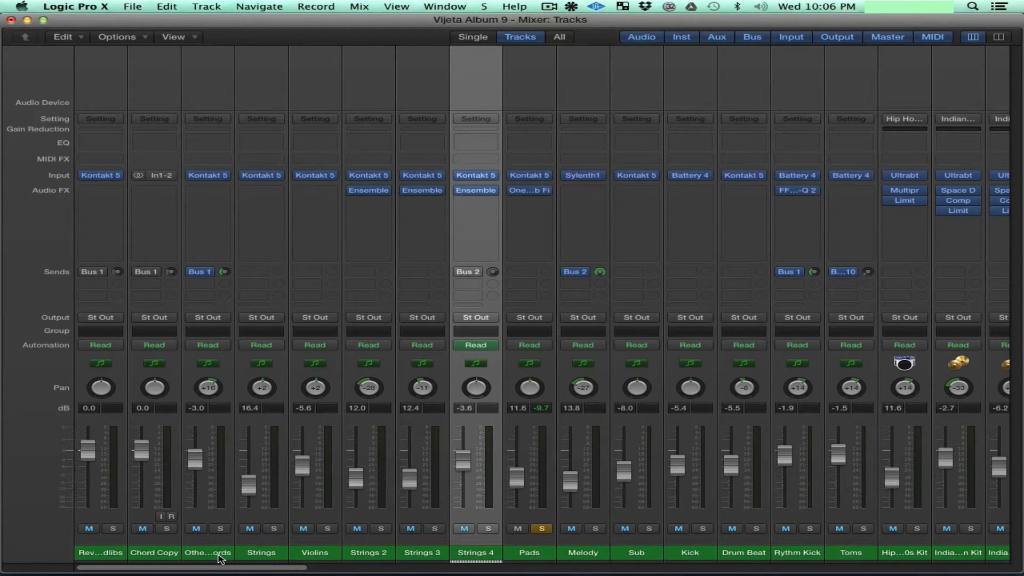
shift+click(220, 558)
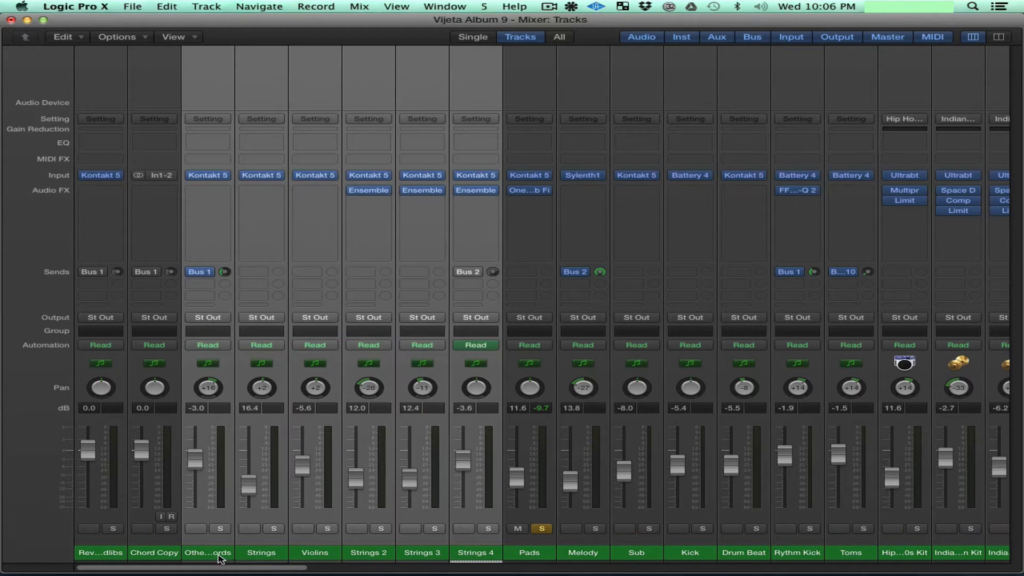
click(210, 273)
click(245, 327)
Remove the Bus 1 sends from the Rev Vox Adlibs and Chord Copy channel strips together.
click(169, 557)
shift+click(114, 555)
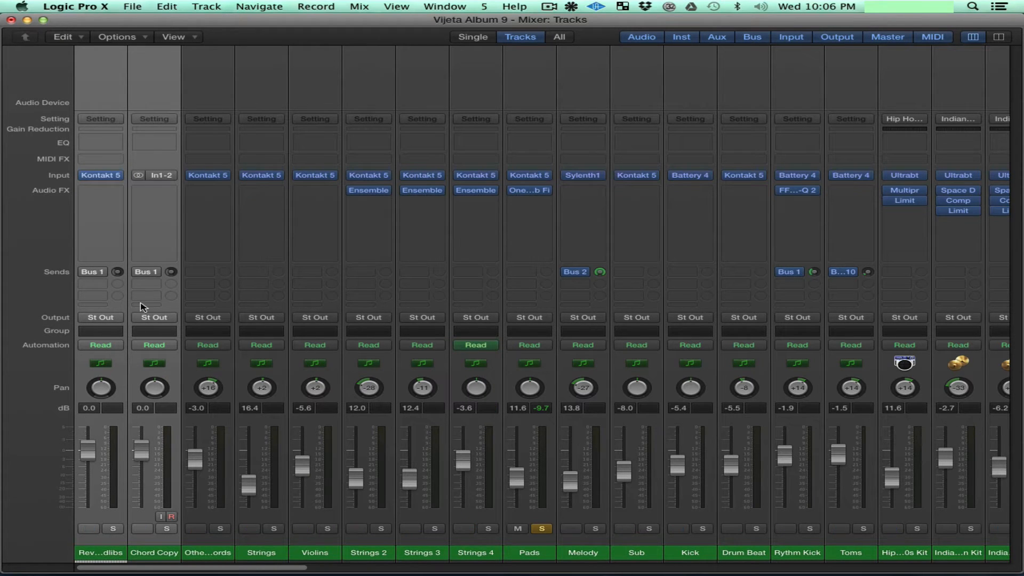
click(145, 272)
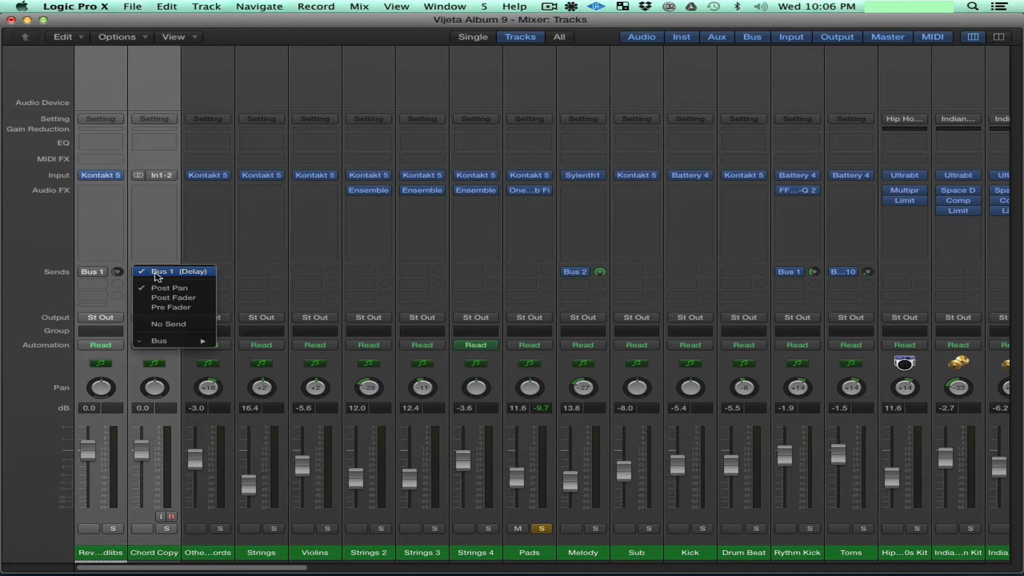
click(198, 325)
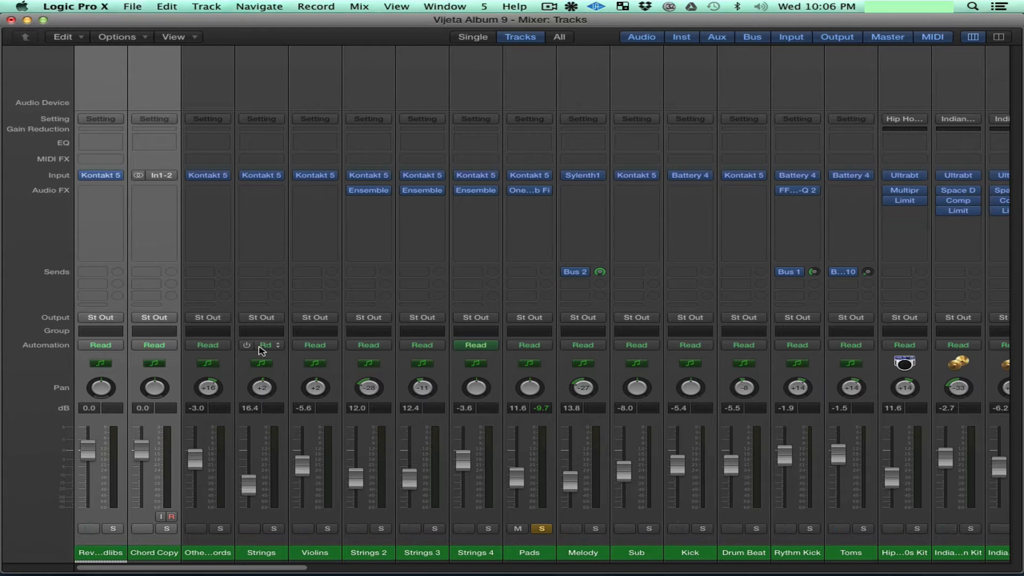
Remove the Bus 2 reverb send from the Melody channel strip.
click(222, 556)
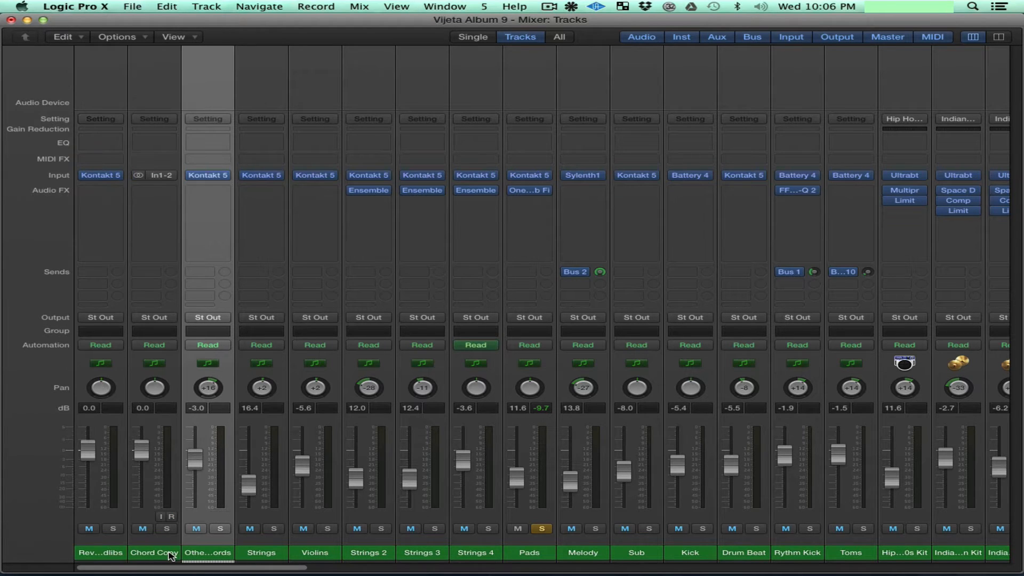
click(585, 274)
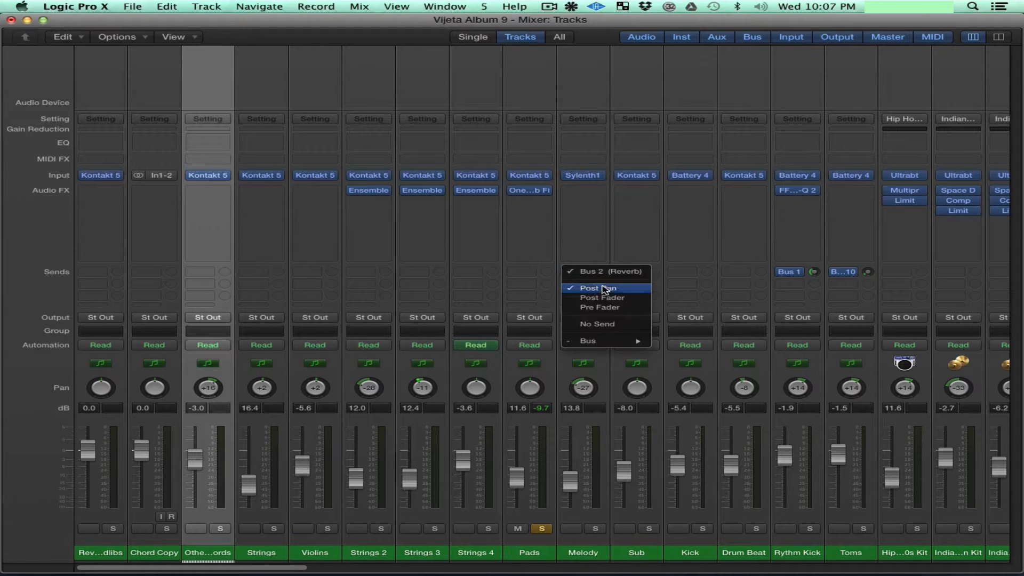
click(619, 325)
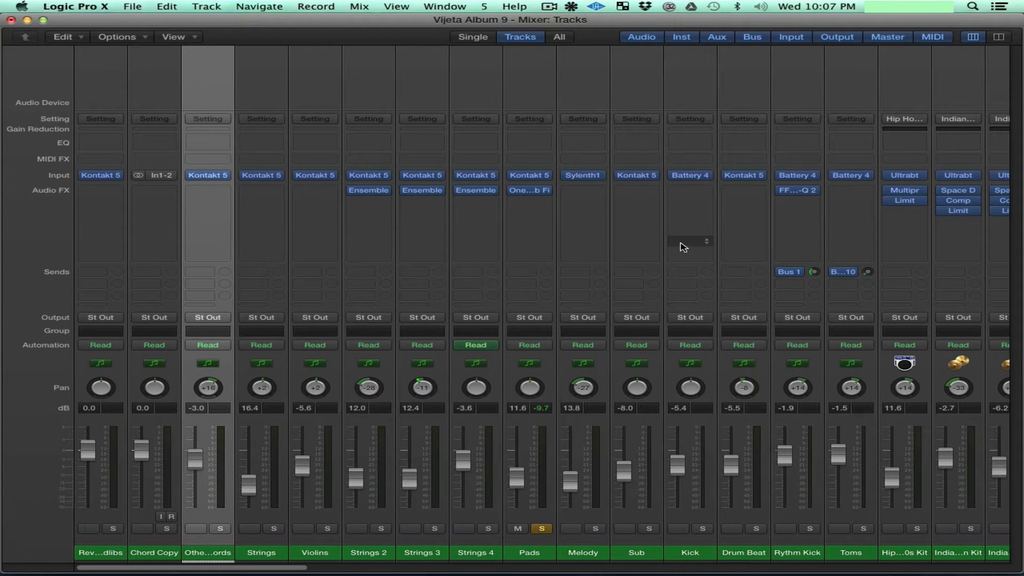
Turn off solo on Pads and remove the FF Pro-Q 2 plug-in from the Rythm Kick channel strip.
scroll(680, 246, right, 4)
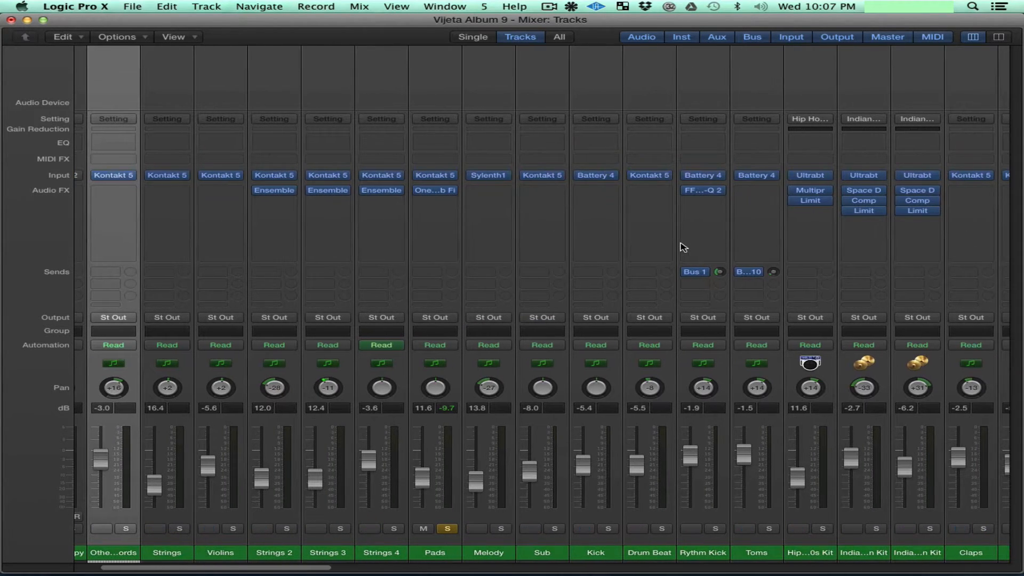
scroll(680, 245, right, 8)
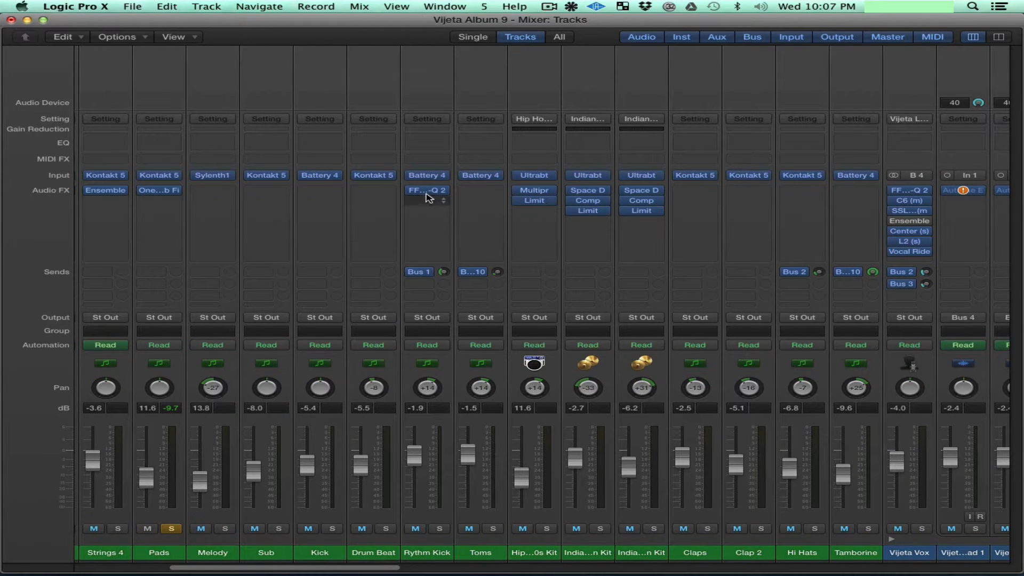
mouse_move(432, 197)
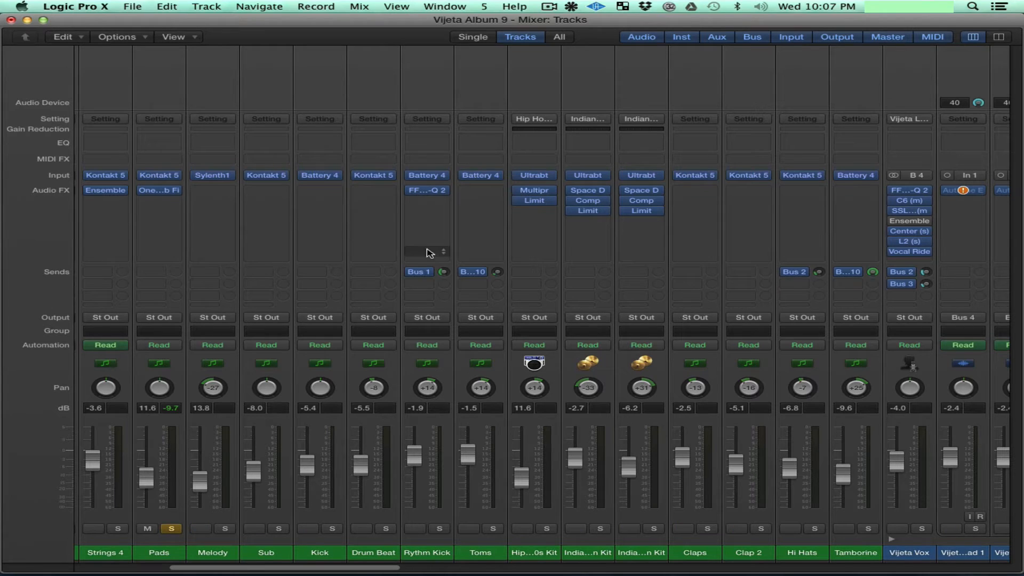
mouse_move(432, 273)
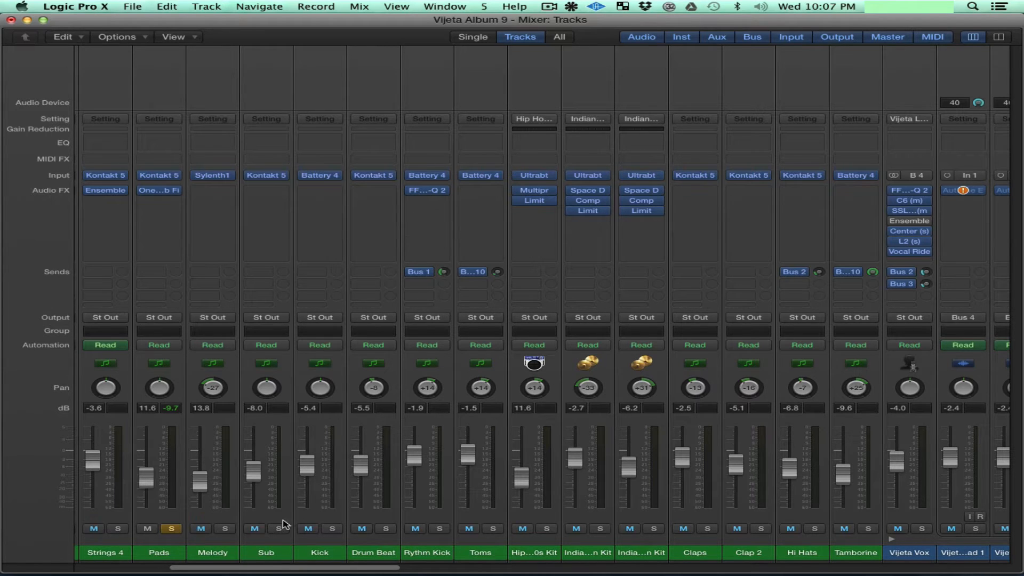
click(172, 528)
click(447, 191)
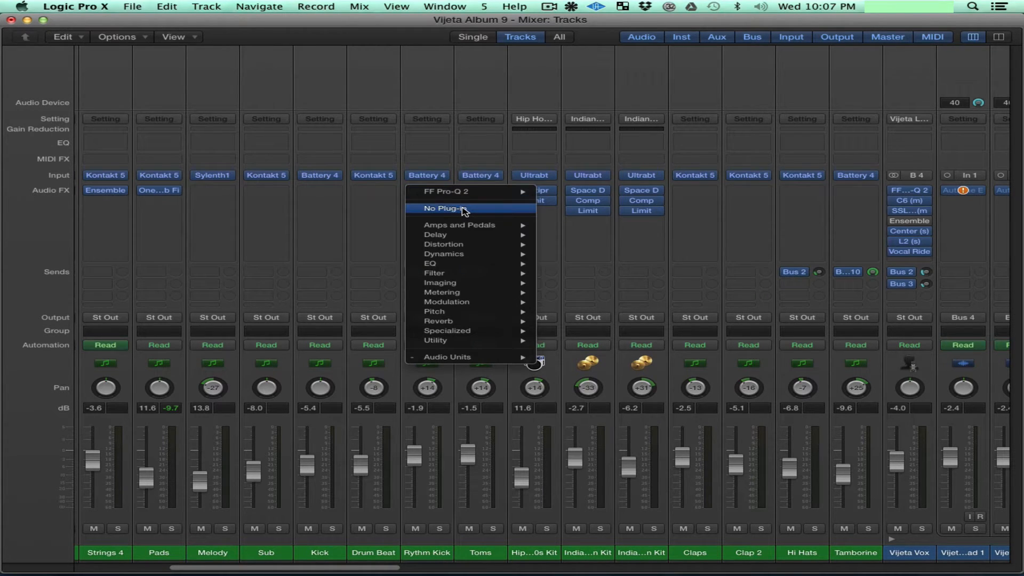
click(463, 209)
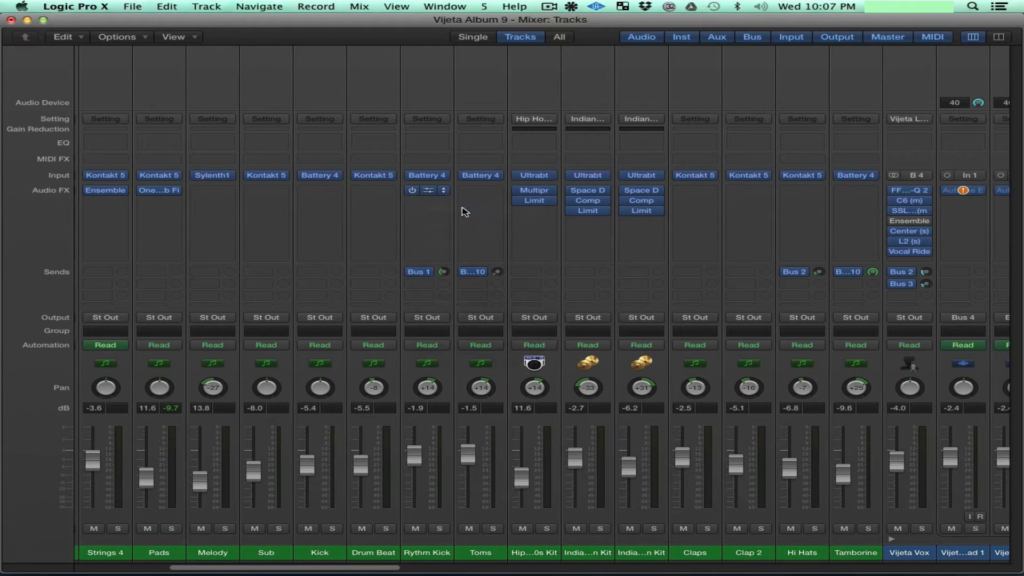
Remove the Bus 1 send from Rythm Kick and the Bus 10 send from Toms together.
click(438, 555)
shift+click(504, 552)
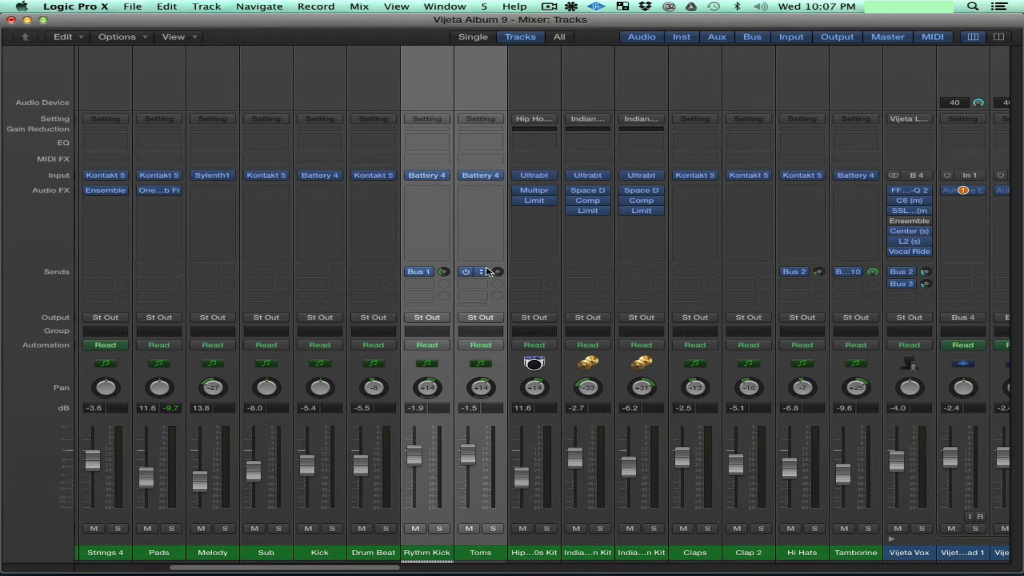
click(486, 273)
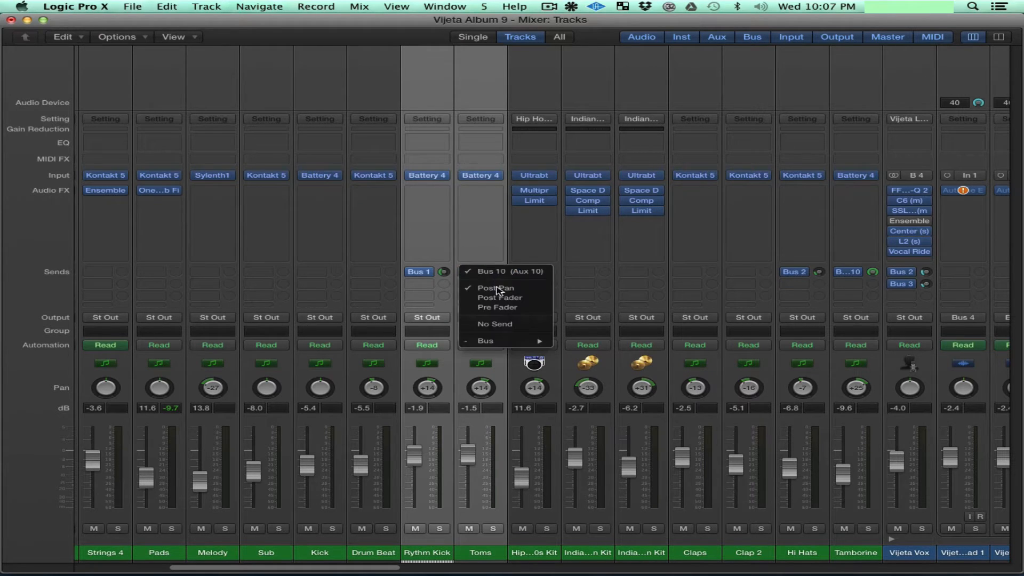
click(504, 326)
Remove the Limiter plug-ins from Hip Hop 90s Kit and both Indian & Middle Eastern Kit strips, plus the Compressor plug-ins from the Indian kits.
scroll(602, 264, right, 5)
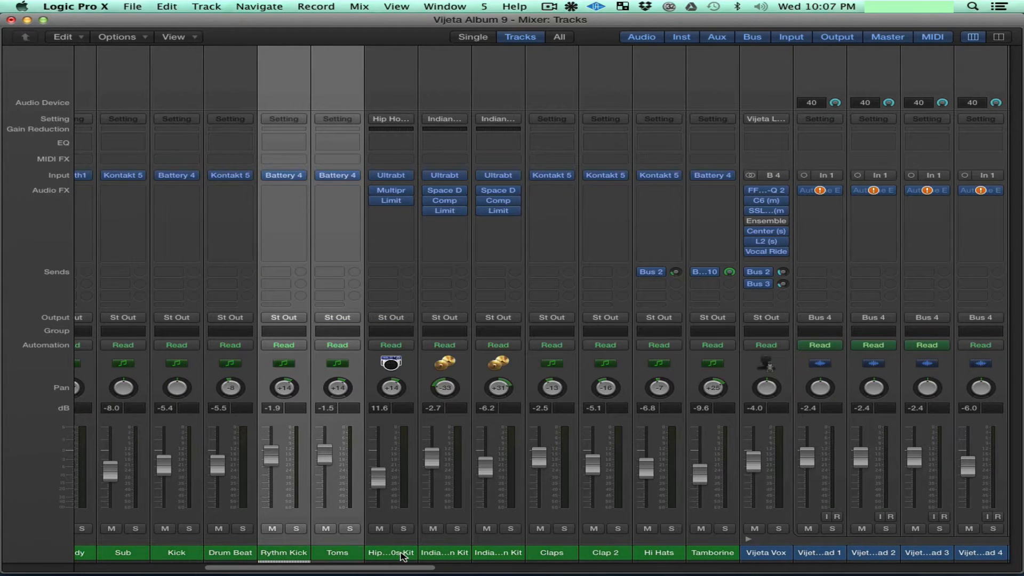
click(407, 555)
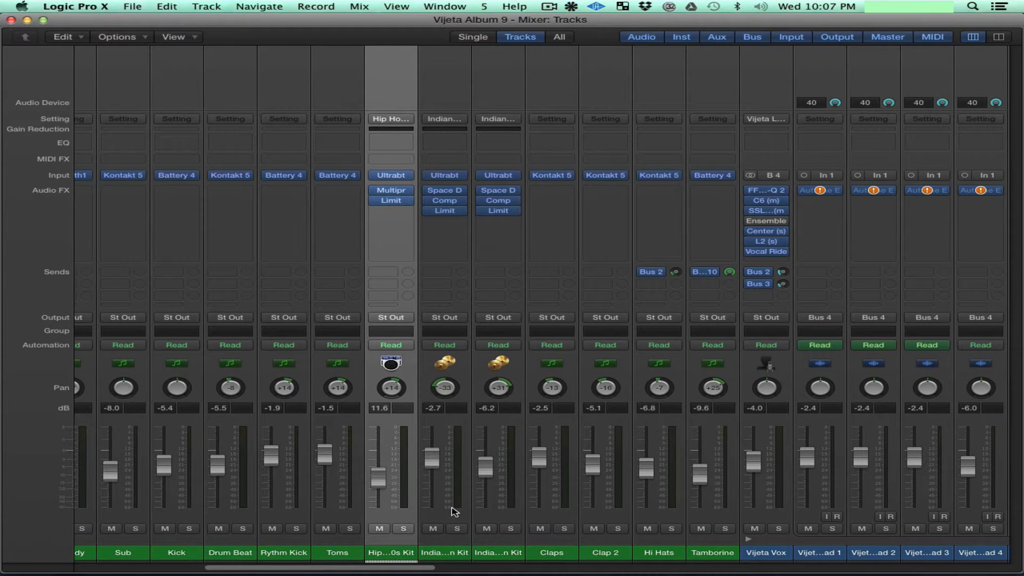
shift+click(496, 556)
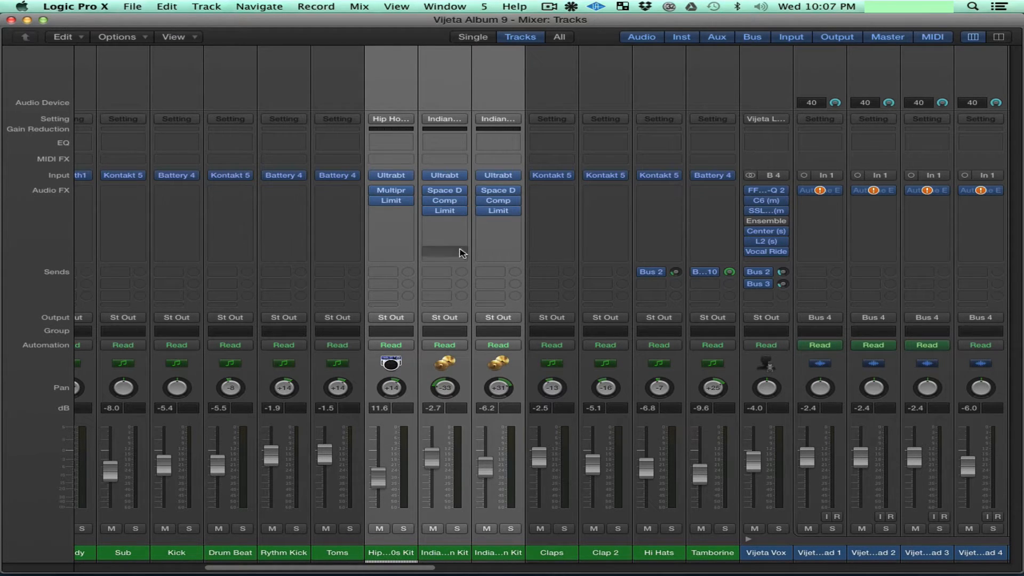
click(514, 212)
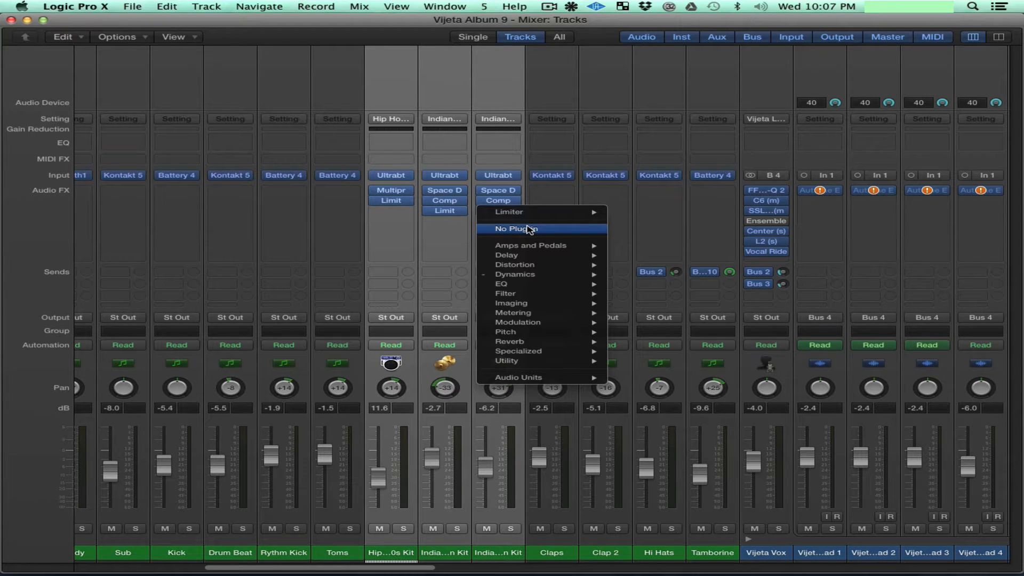
click(528, 229)
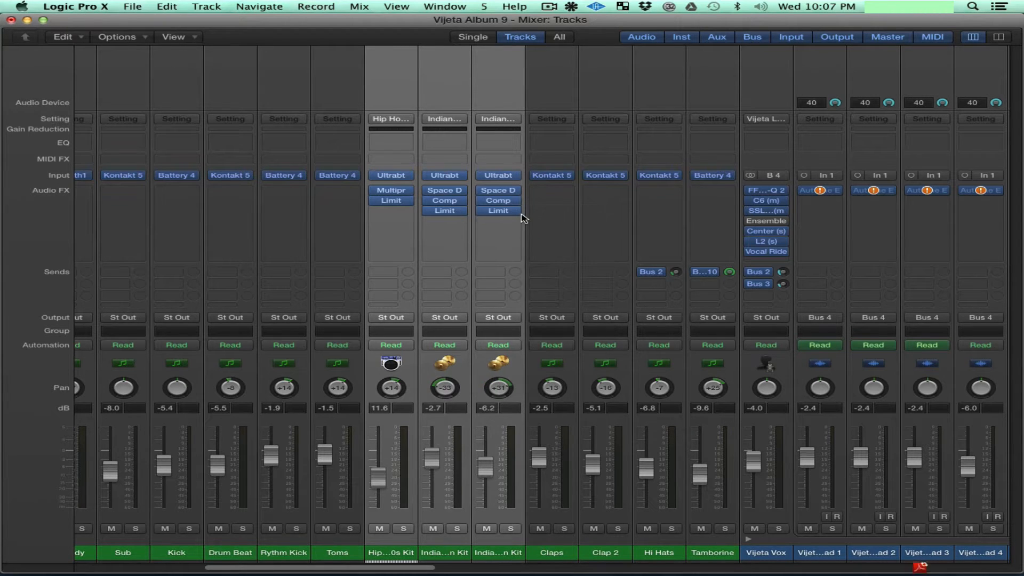
click(516, 201)
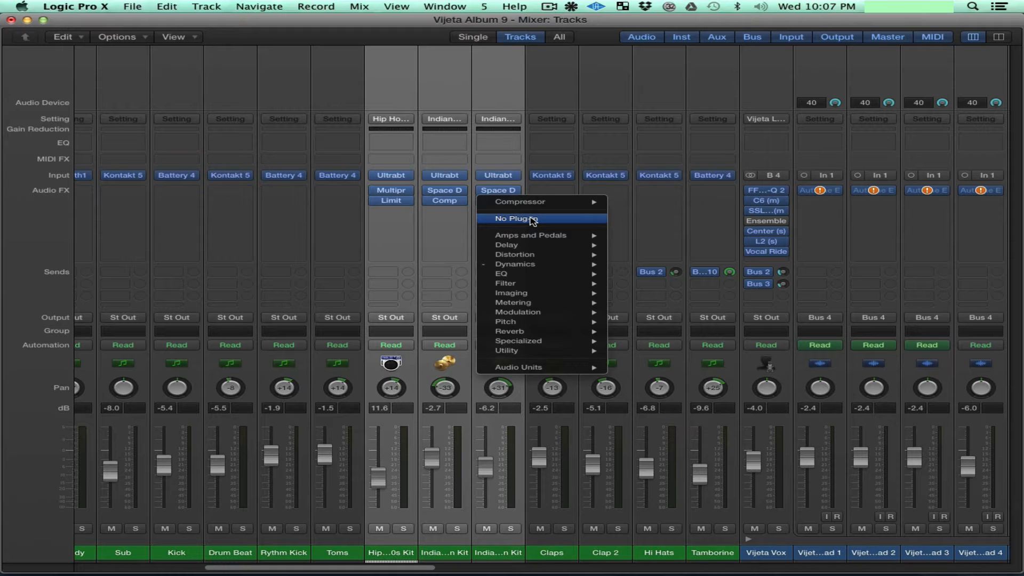
click(531, 220)
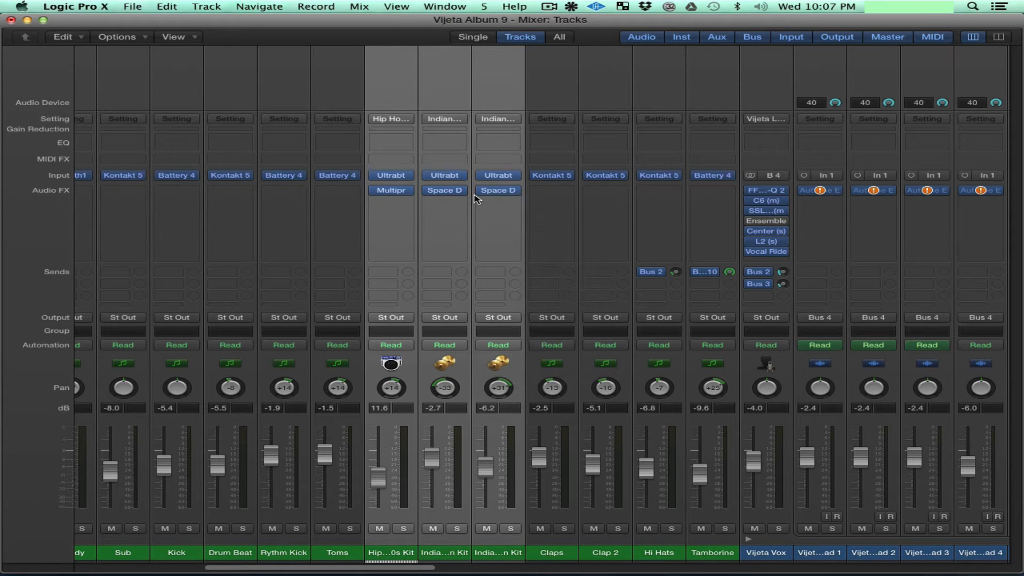
Check the Multipressor settings on Hip Hop 90s Kit and the Space Designer settings on the first Indian & Middle Eastern Kit.
click(397, 192)
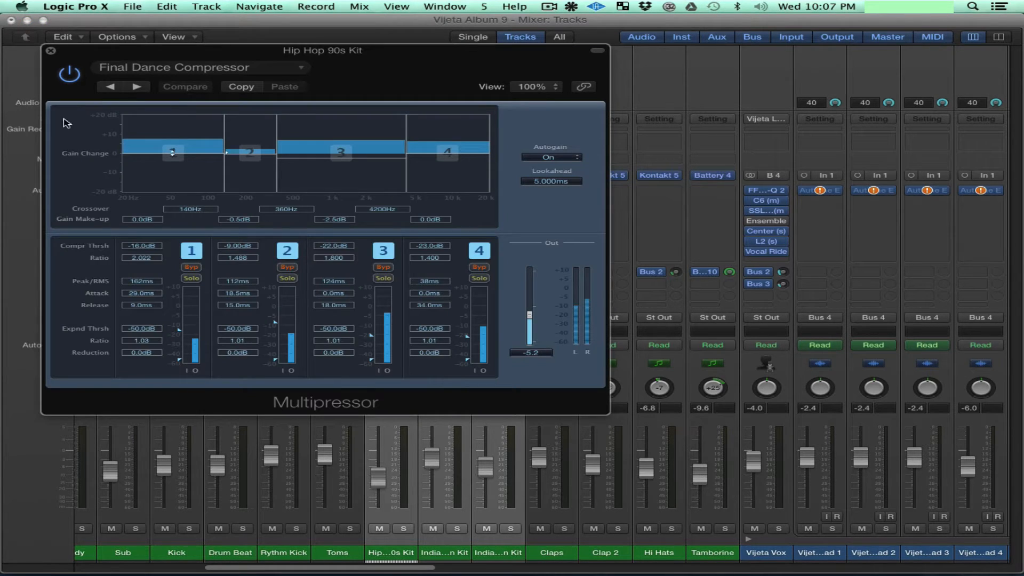
click(50, 53)
mouse_move(432, 193)
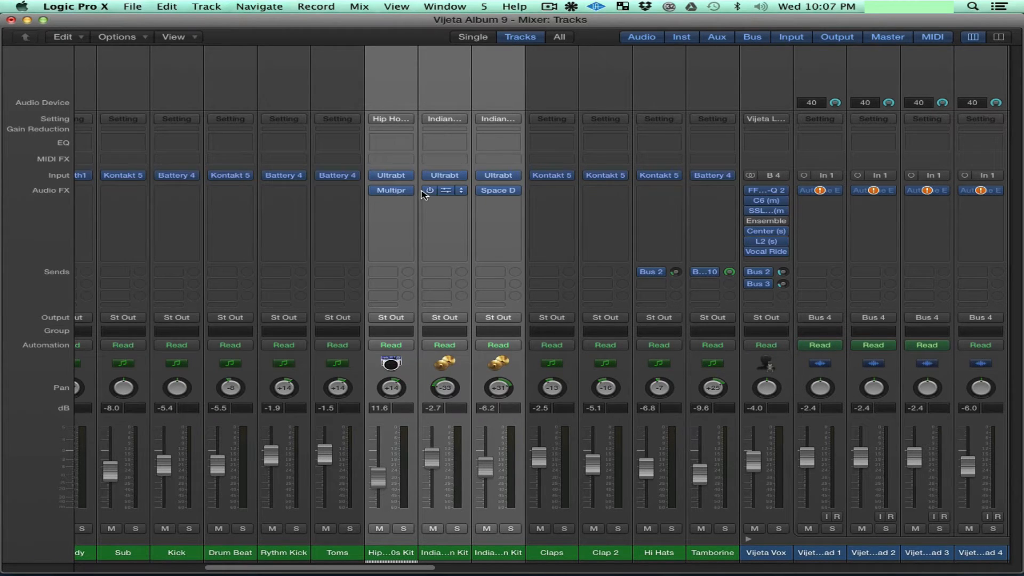
click(447, 191)
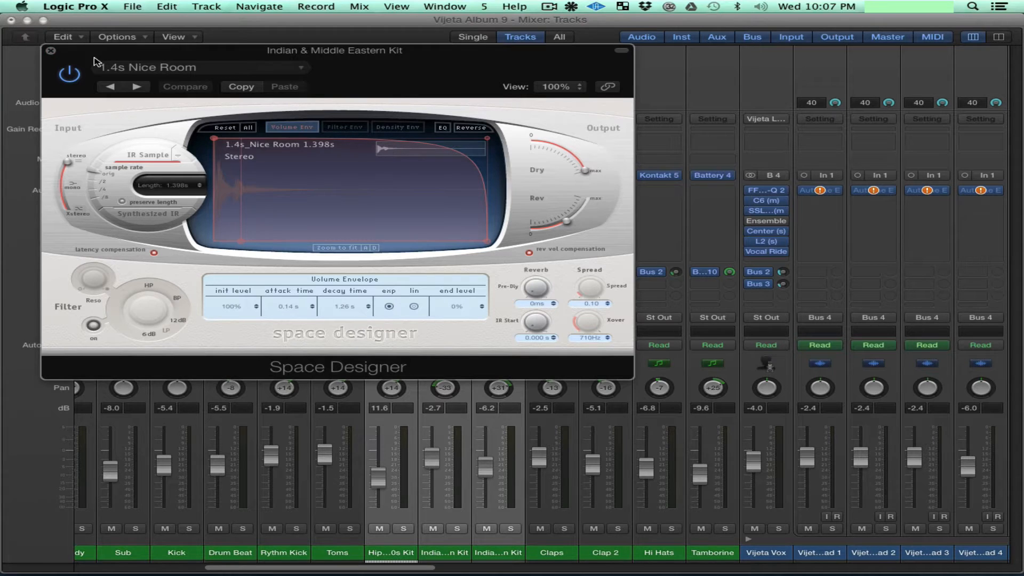
click(51, 52)
mouse_move(501, 193)
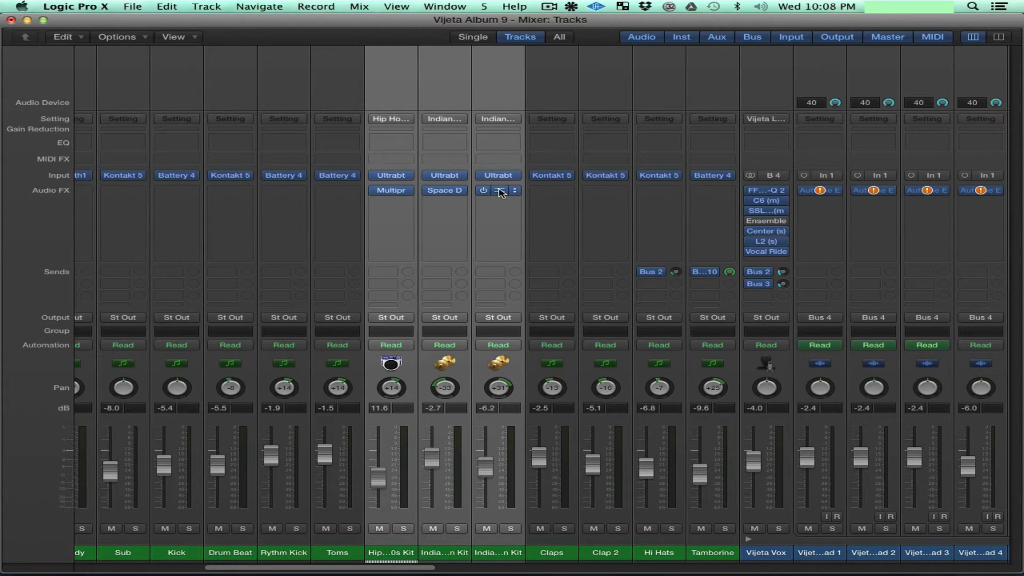
Remove the Multipressor from the Hip Hop 90s Kit channel strip only and save the project.
key(super+s)
click(410, 191)
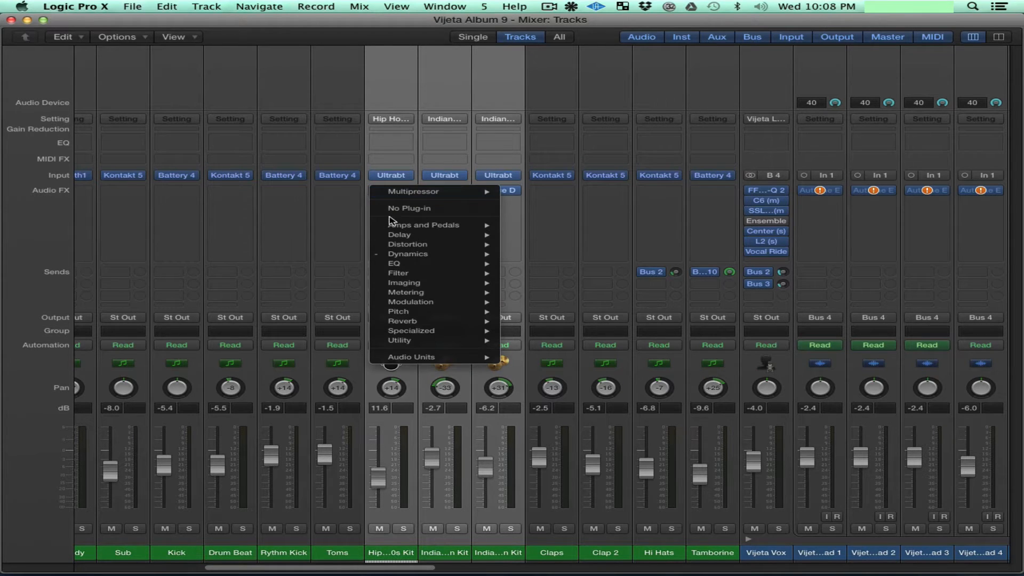
click(329, 213)
click(328, 555)
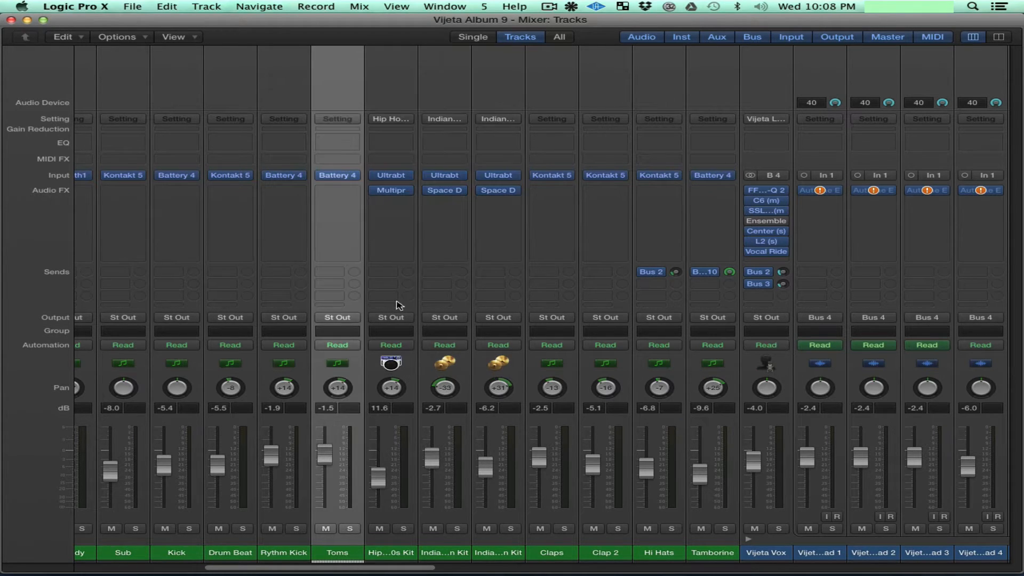
click(410, 190)
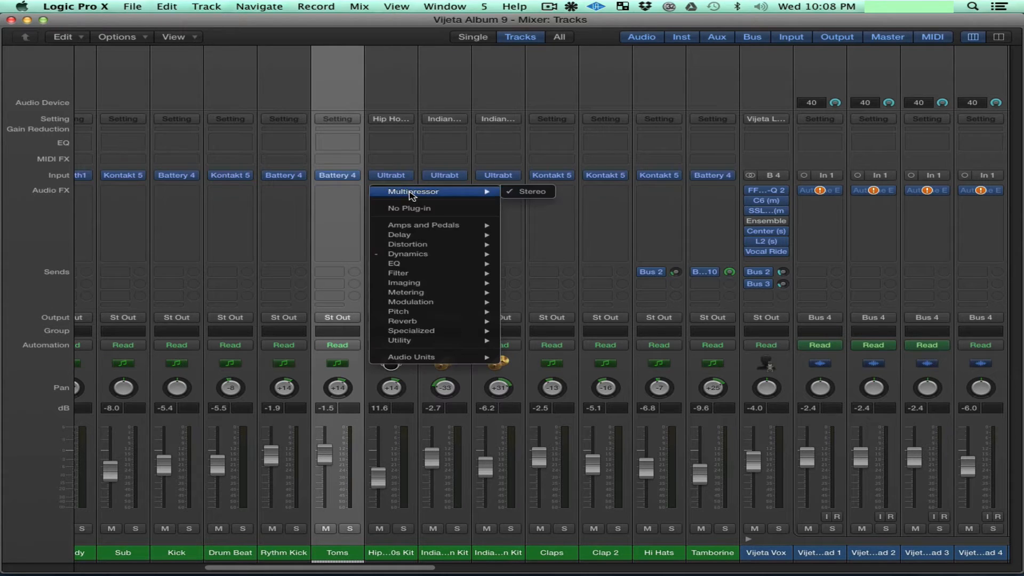
click(429, 209)
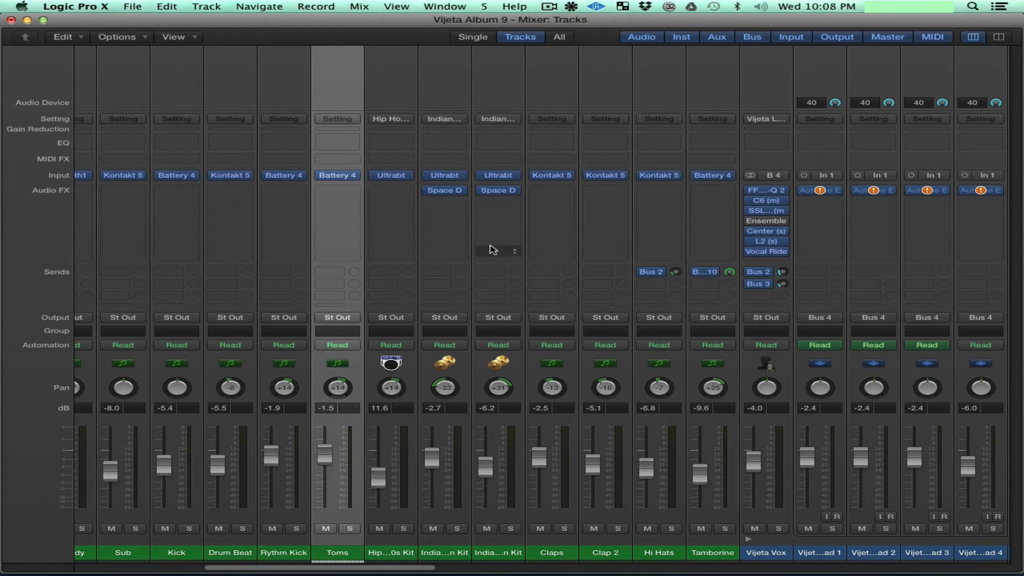
key(super+s)
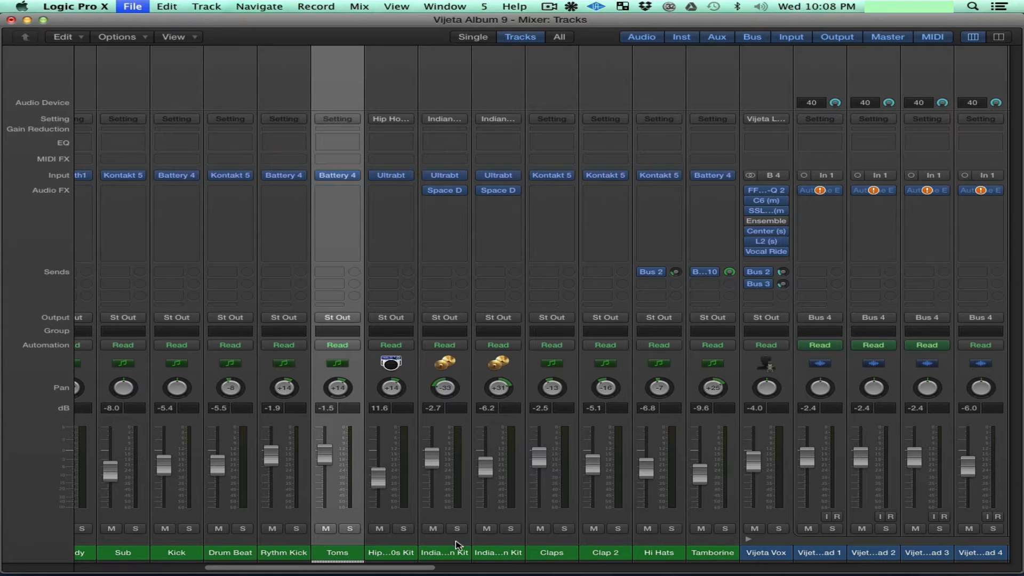
Select the two Indian & Middle Eastern Kit channel strips in turn, keeping their Space Designer reverbs, and save the project.
key(Right)
key(Right)
key(super+s)
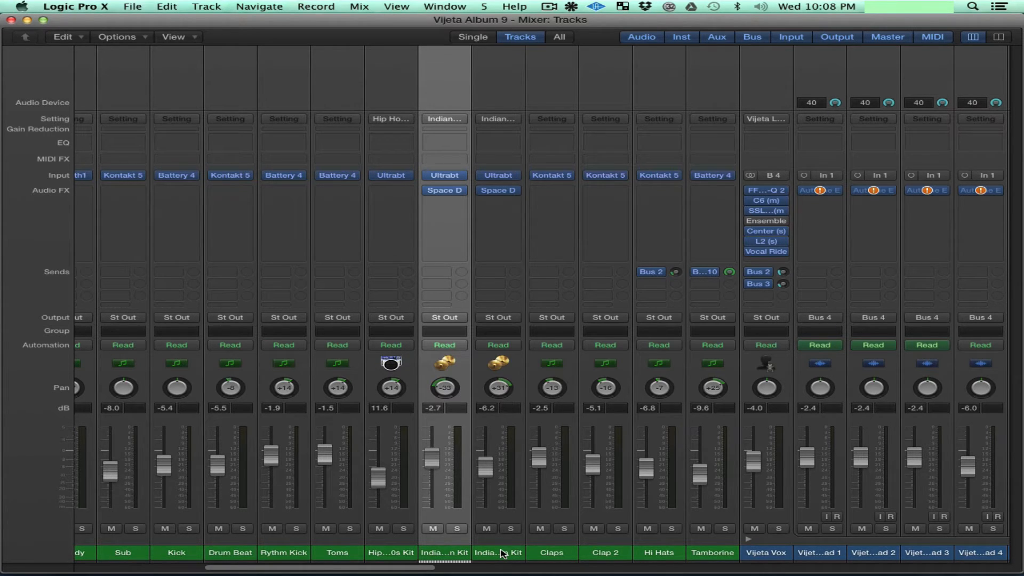
key(super+s)
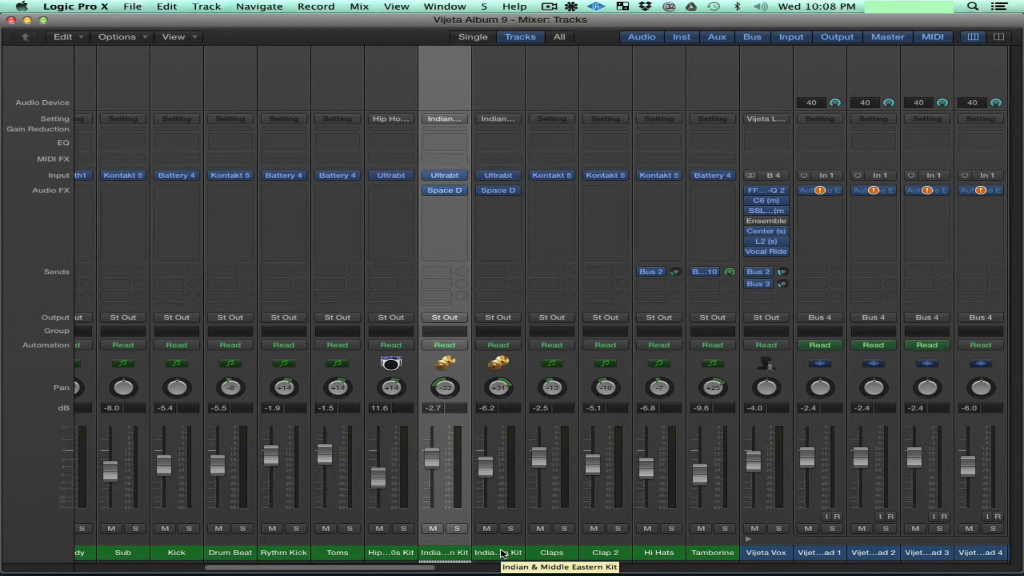
key(super+s)
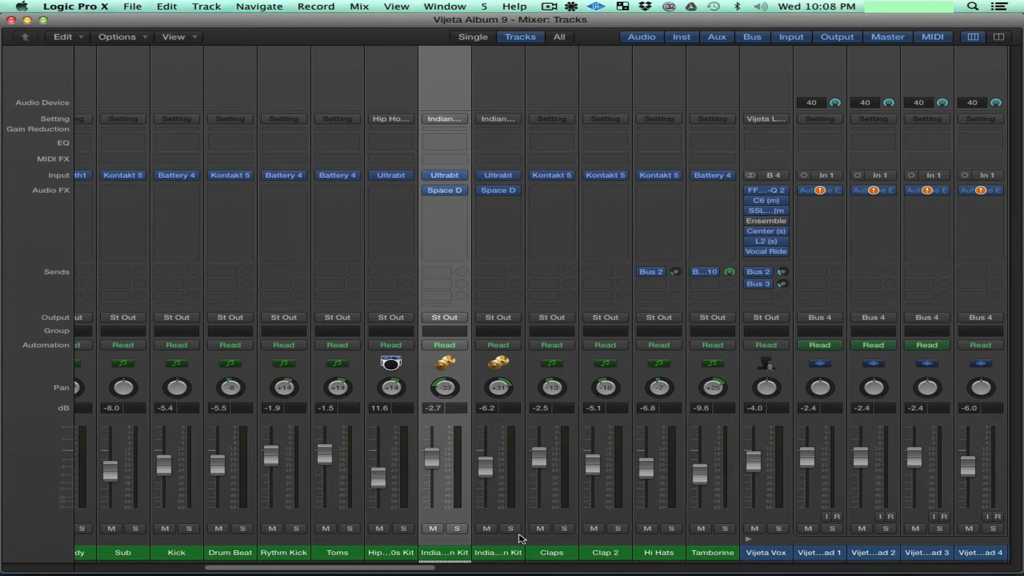
click(522, 538)
key(super+s)
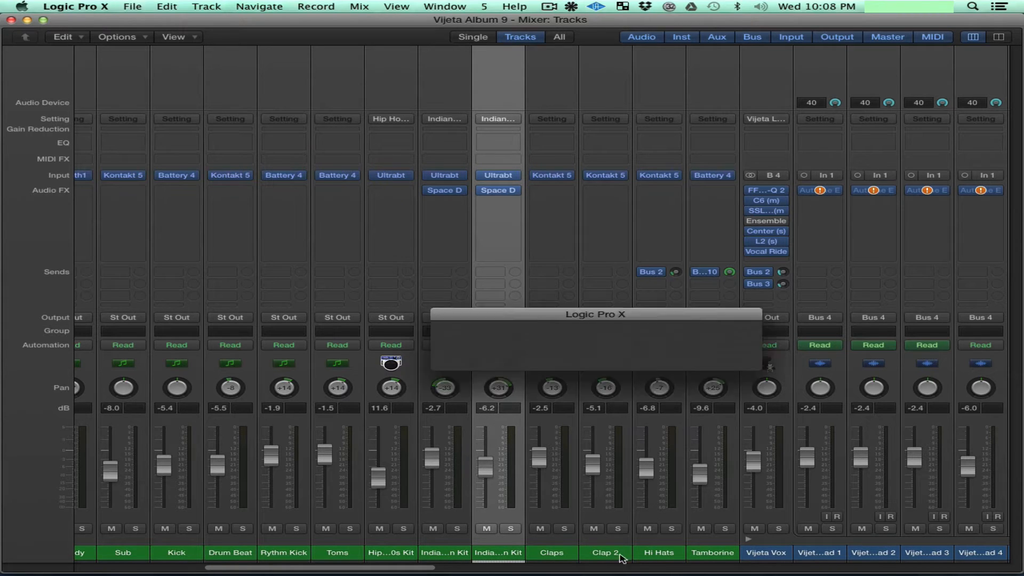
Remove the Bus 2 send from Hi Hats and the Bus 10 send from Tamborine together, and save the project.
click(683, 556)
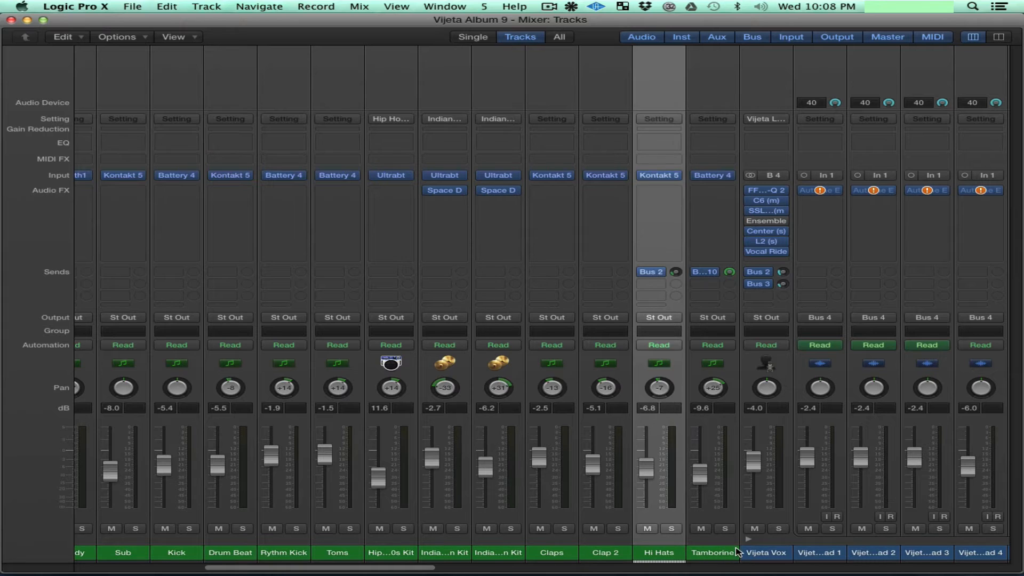
shift+click(735, 557)
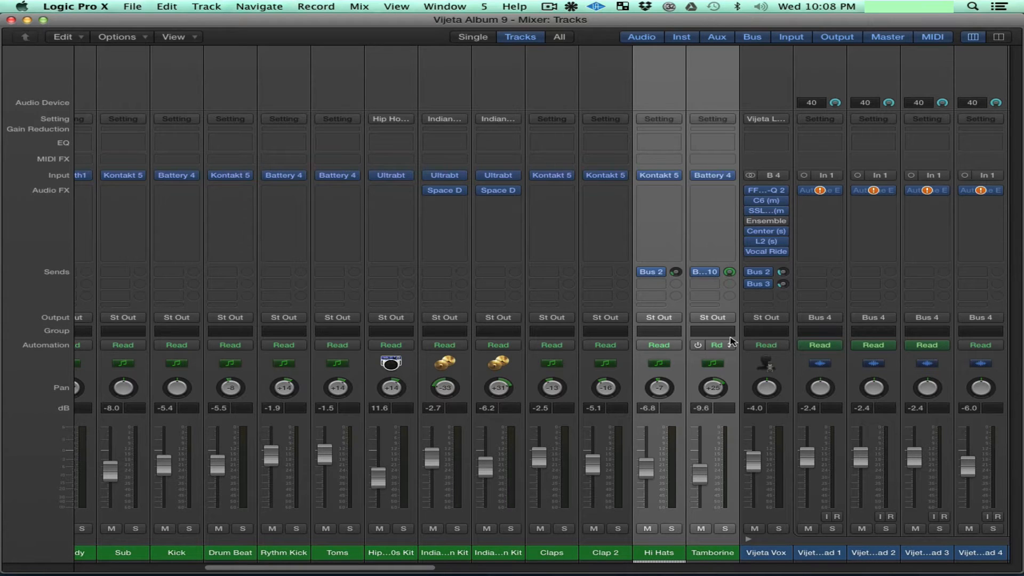
click(714, 272)
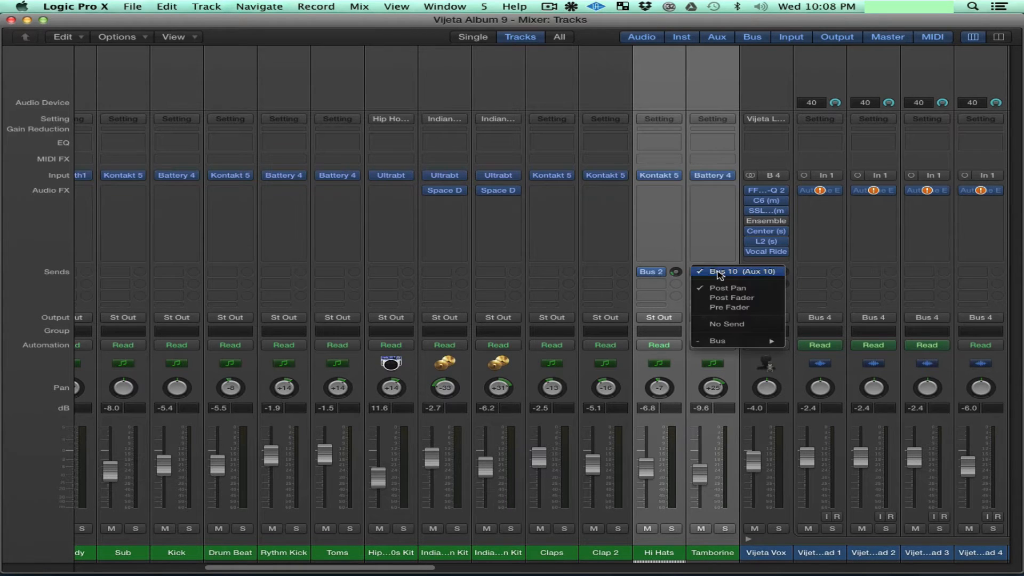
click(749, 326)
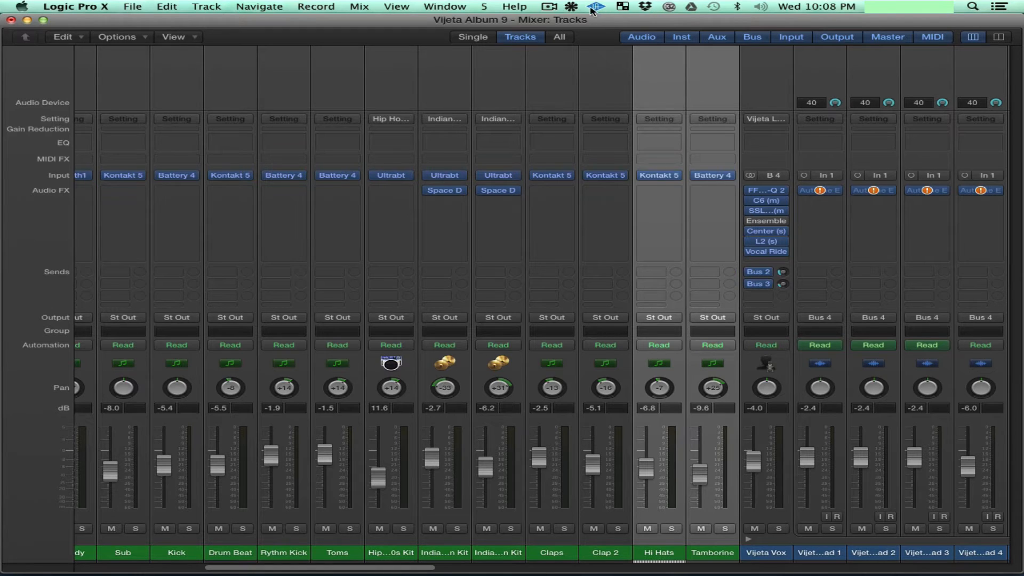
click(571, 6)
click(616, 87)
key(super+s)
Remove the FF Pro-Q 2, C6 (m) and SSL plug-ins from the Vijeta Vox channel strip.
click(766, 553)
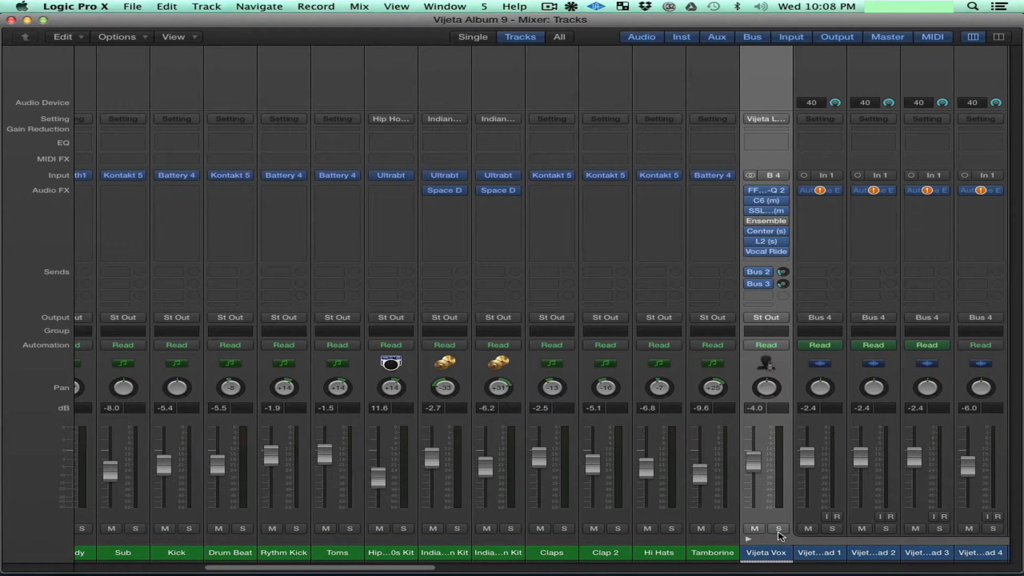
scroll(779, 534, right, 10)
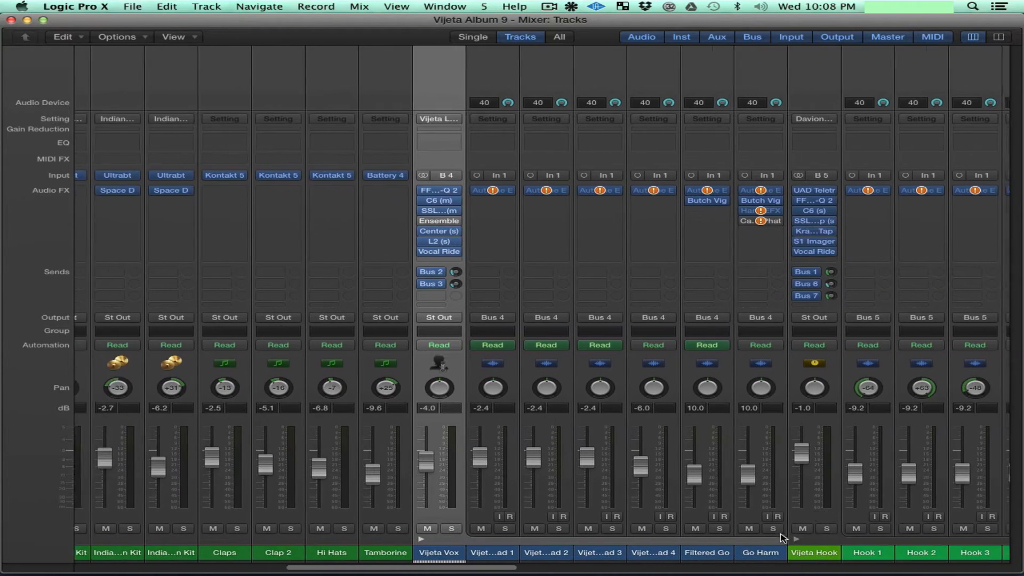
scroll(782, 537, right, 3)
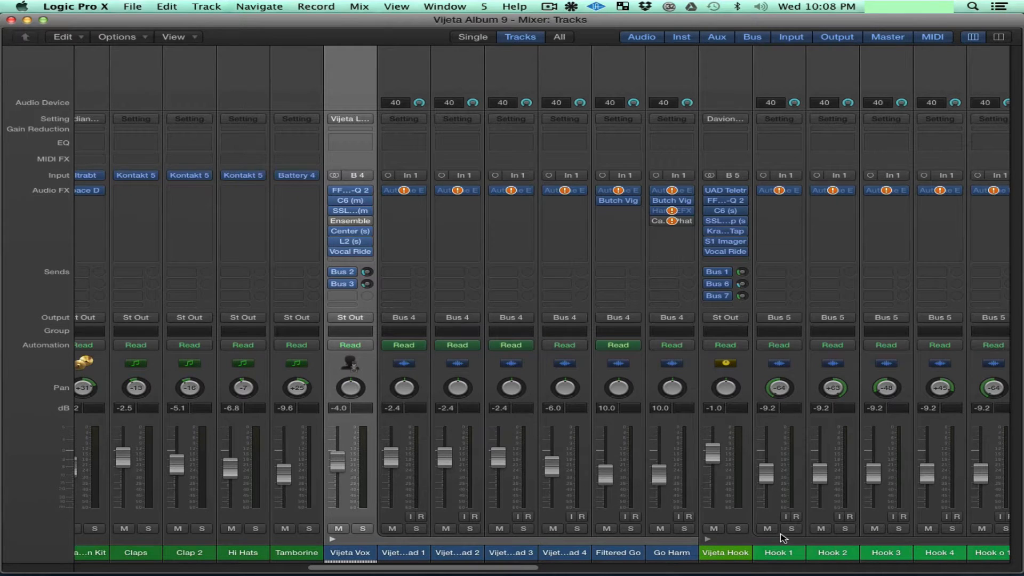
scroll(782, 537, right, 3)
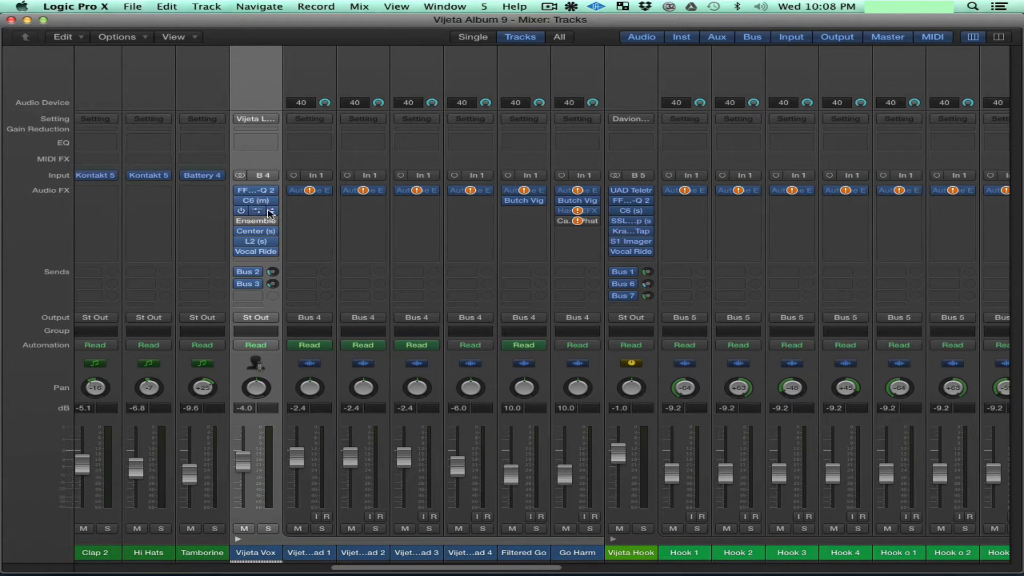
click(274, 190)
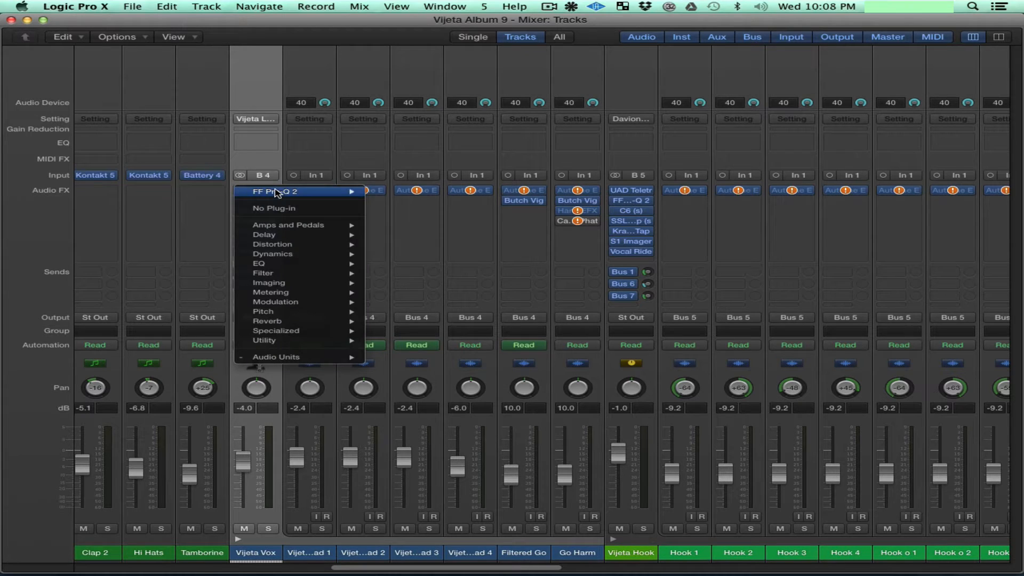
click(302, 209)
click(274, 201)
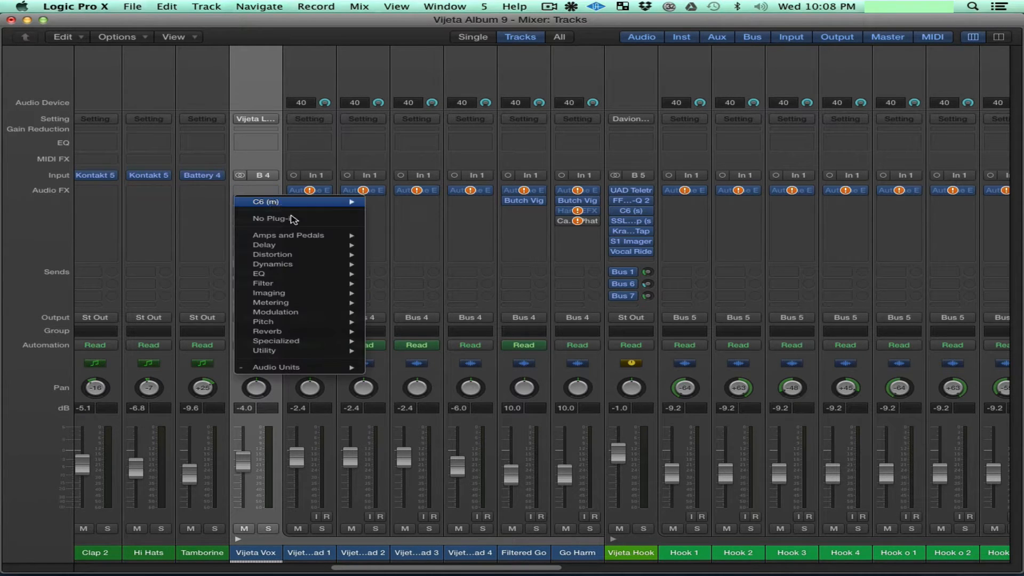
click(285, 218)
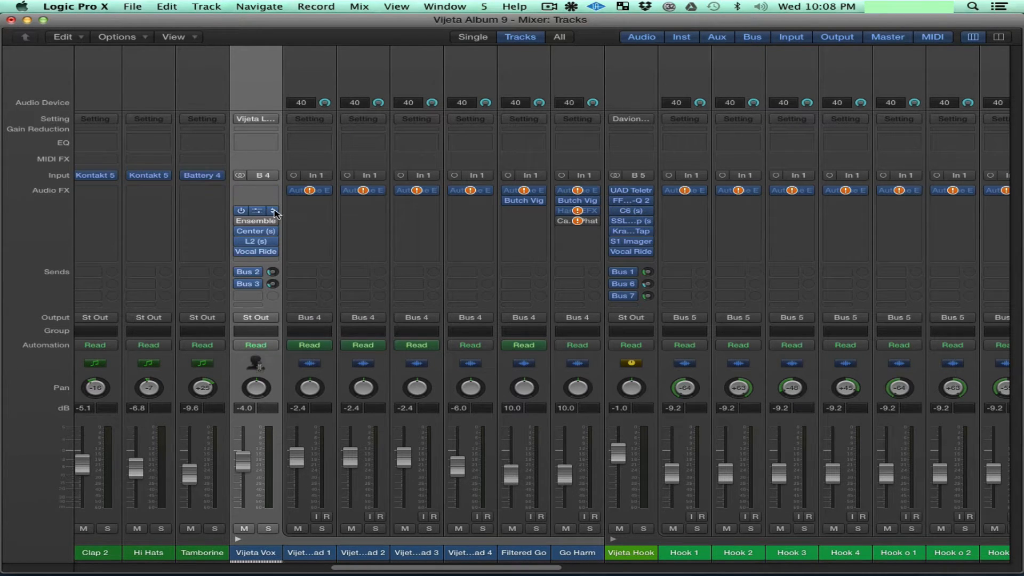
click(272, 211)
click(293, 230)
Remove the Ensemble, Center (s) and L2 (s) plug-ins from the Vijeta Vox channel strip.
click(273, 221)
click(288, 239)
click(276, 235)
click(283, 251)
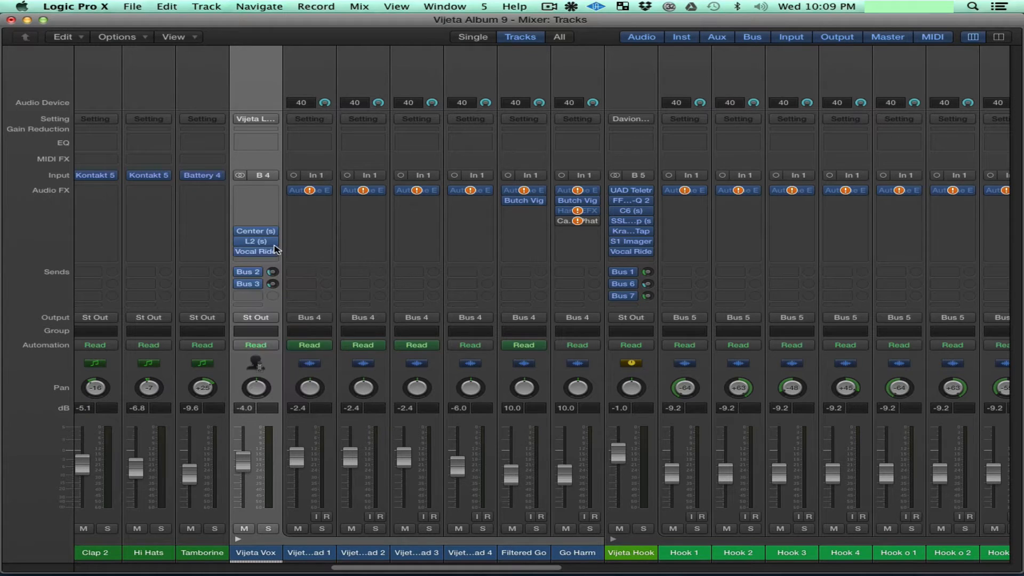
click(275, 243)
click(292, 260)
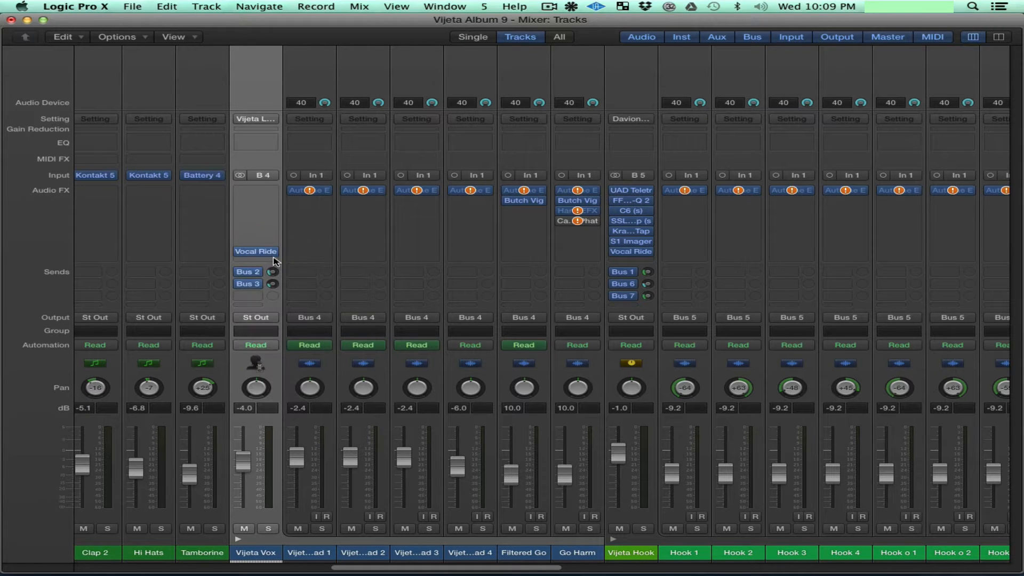
Remove the Vocal Rider plug-in and the Bus 2 and Bus 3 sends from the Vijeta Vox channel strip, and save the project.
click(274, 252)
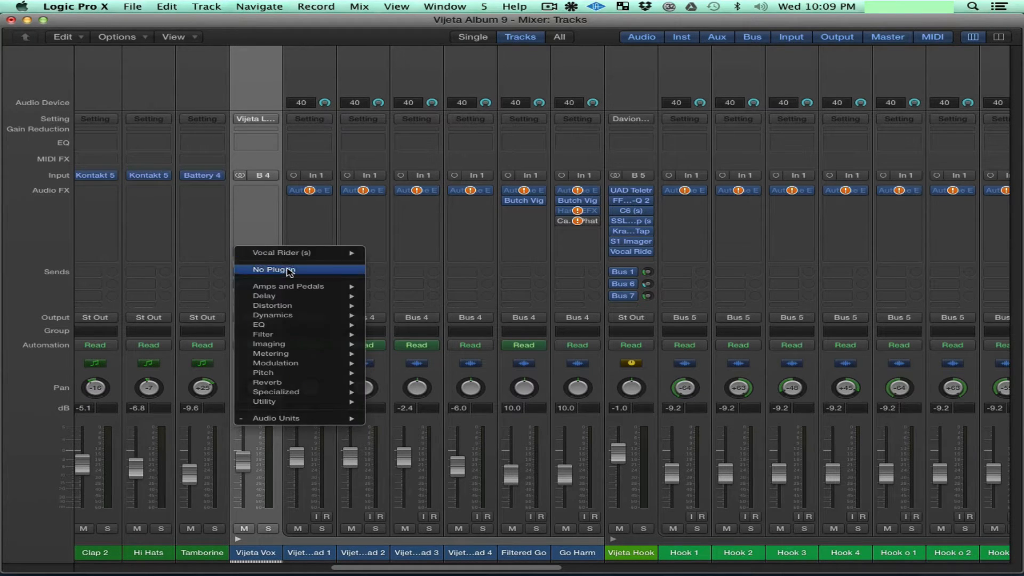
click(289, 270)
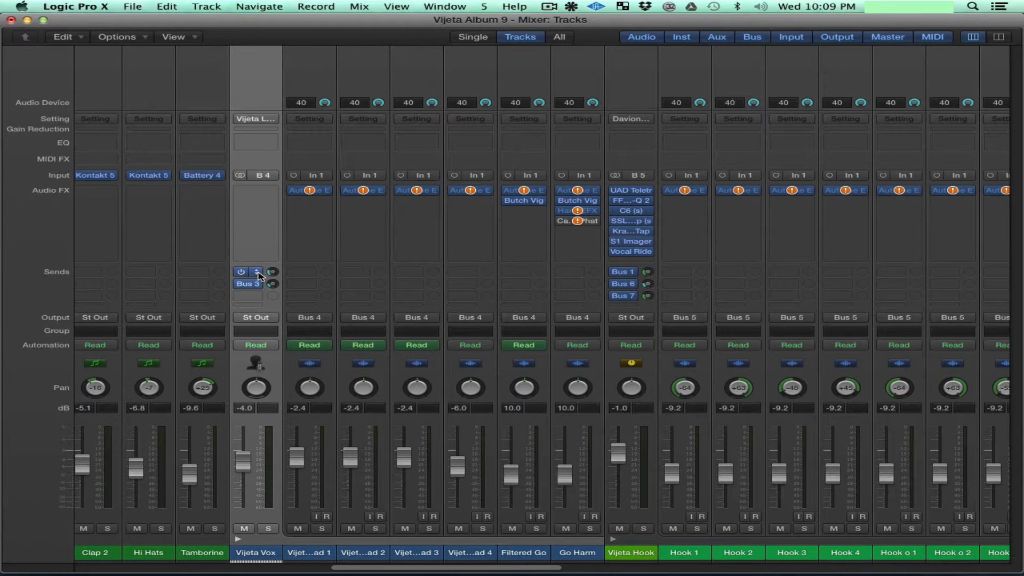
click(259, 272)
click(288, 323)
click(259, 285)
click(290, 338)
key(super+s)
click(324, 553)
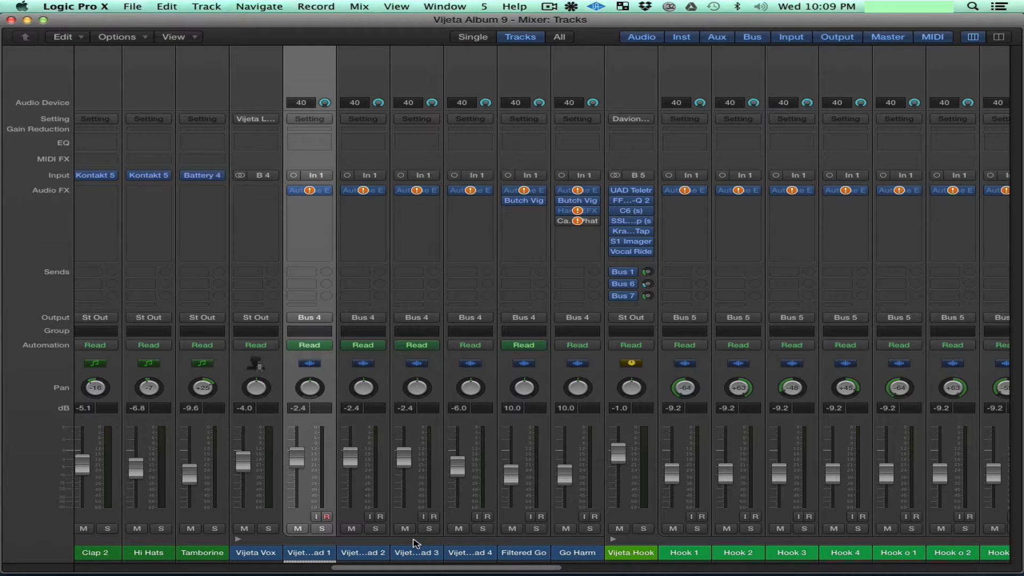
key(super+s)
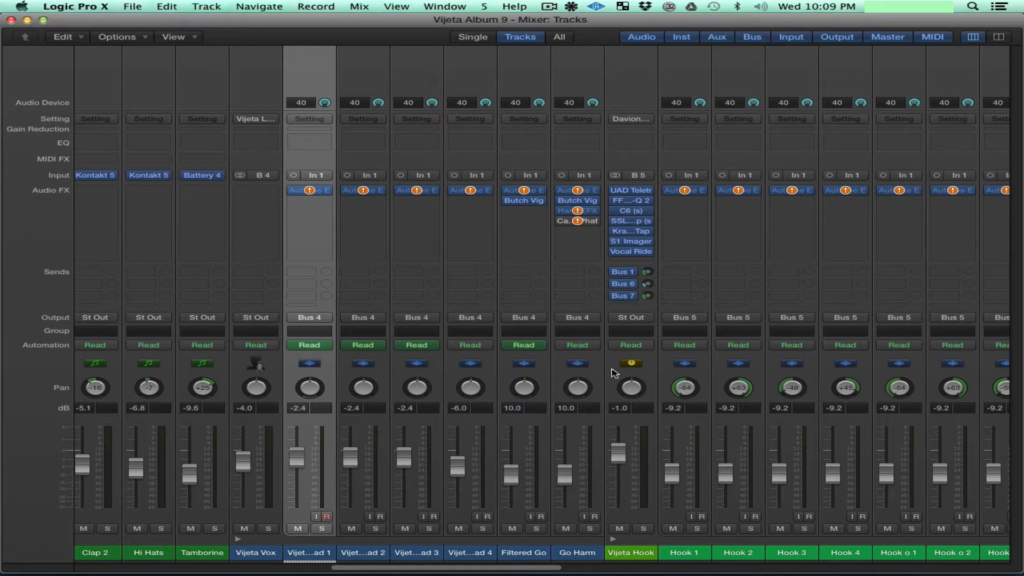
Remove the FF Pro-Q 2 and Auto-Tune E plug-ins from the Harm 5 through Harm 10 channel strips together.
mouse_move(649, 195)
scroll(670, 518, right, 10)
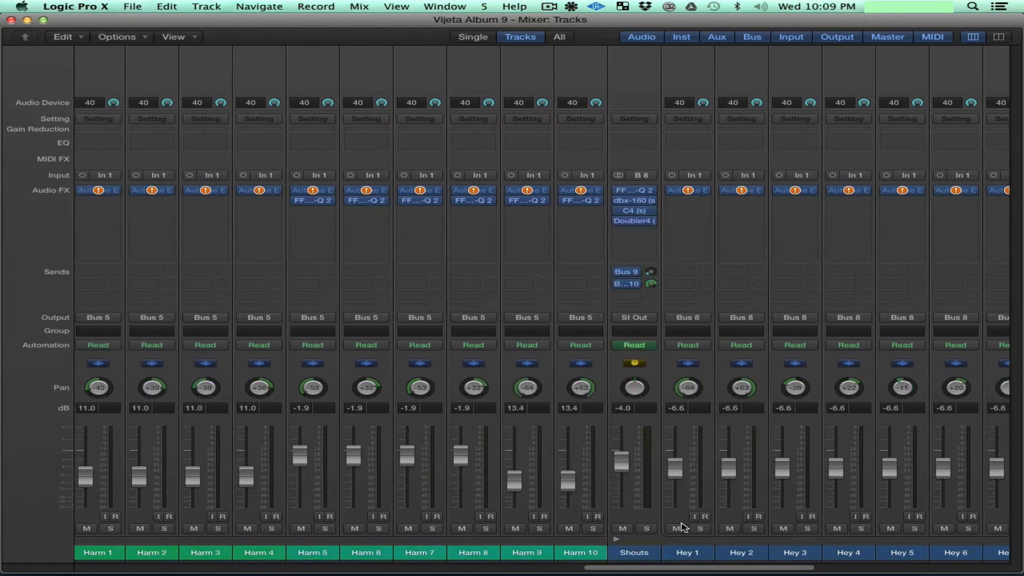
scroll(681, 527, right, 3)
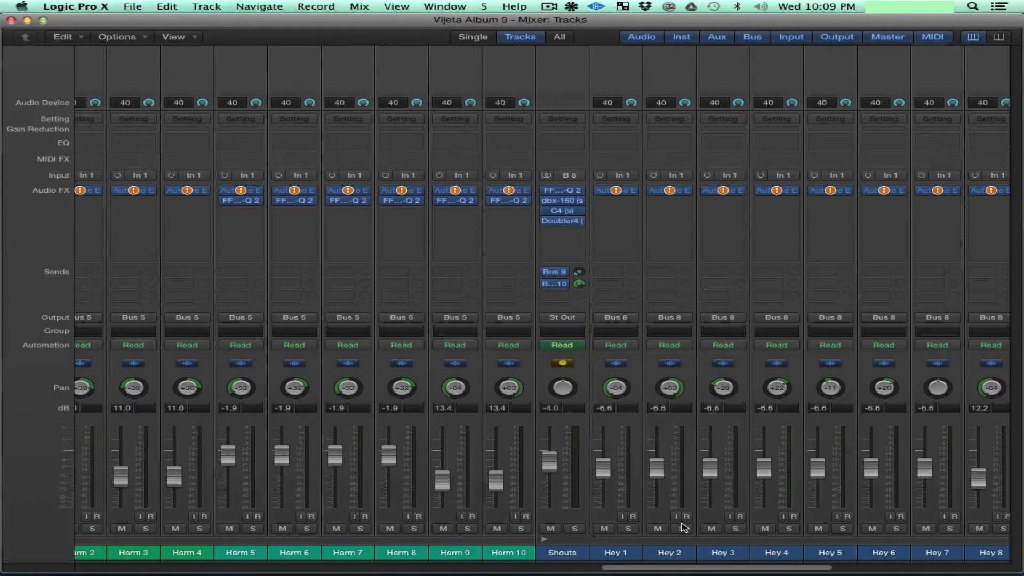
scroll(682, 526, left, 2)
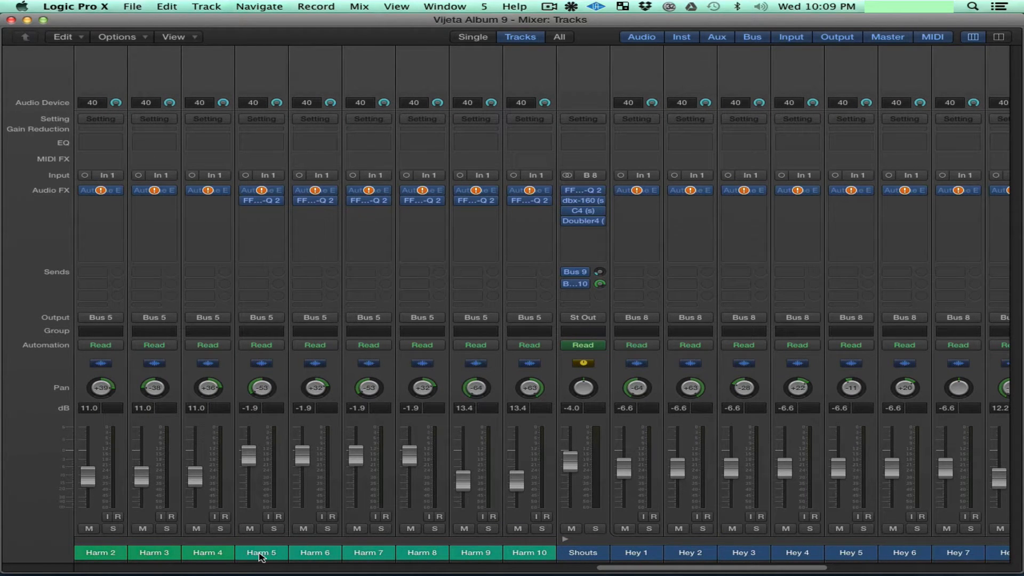
click(261, 554)
shift+click(512, 553)
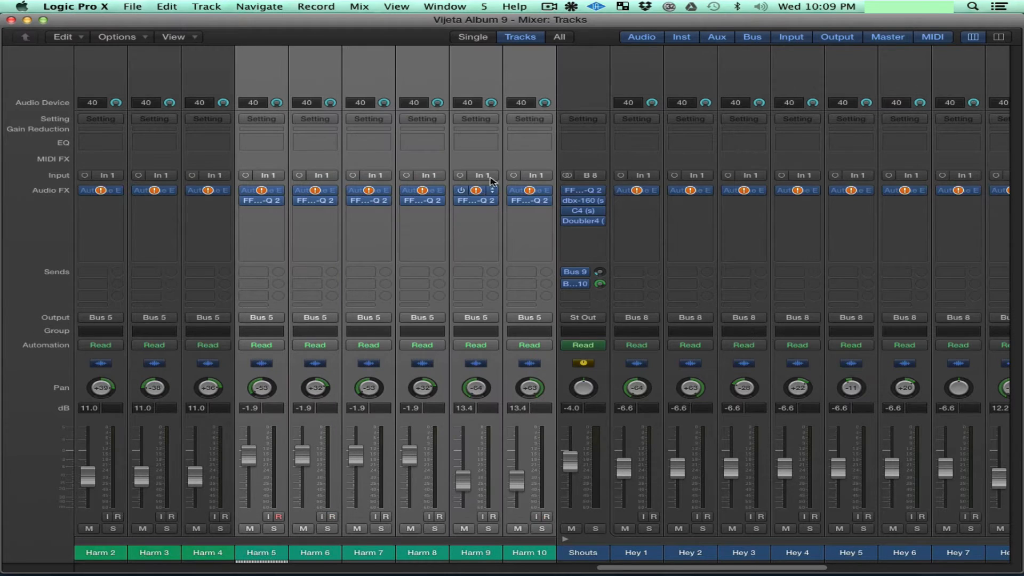
click(549, 200)
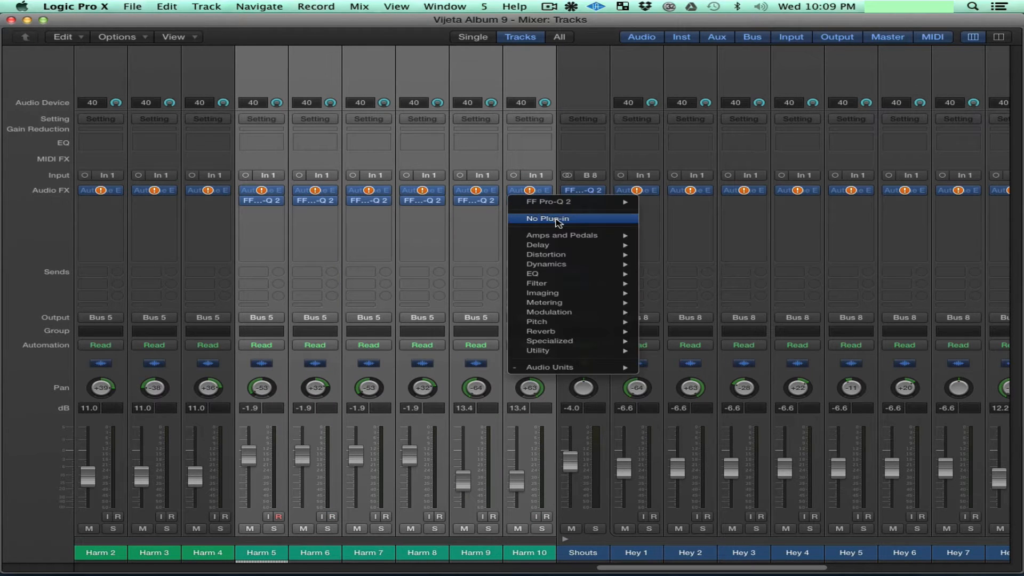
click(557, 220)
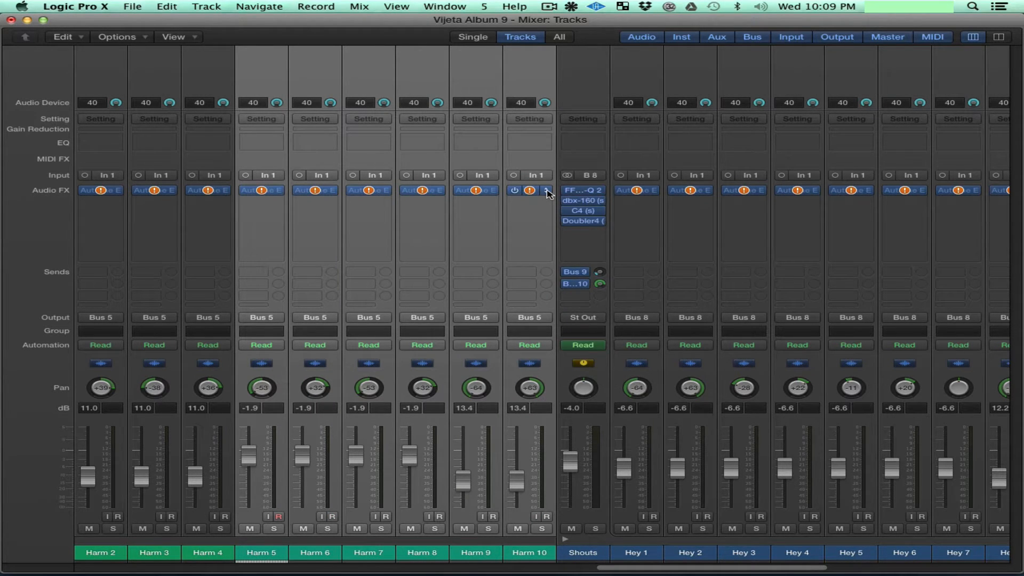
click(548, 192)
key(Escape)
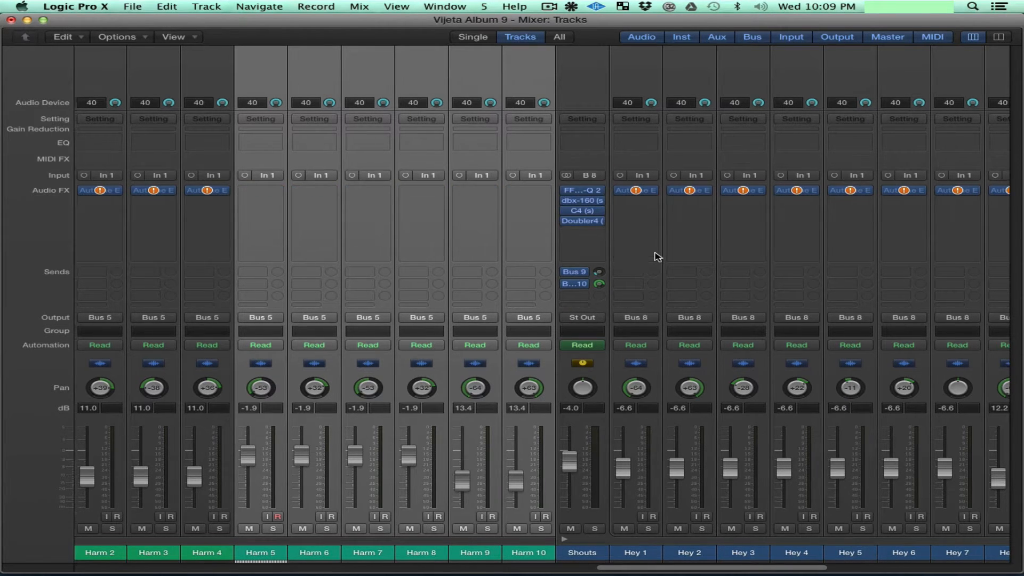
Delete the auxiliary channel strips from Delay through Aux 10 despite their active bus routing, and save the project.
scroll(657, 257, right, 15)
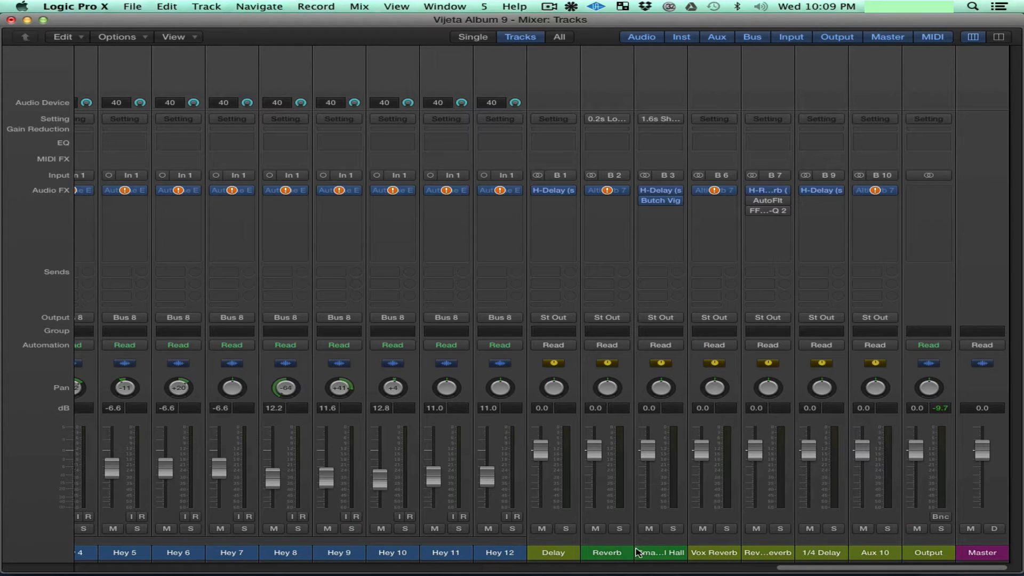
click(560, 552)
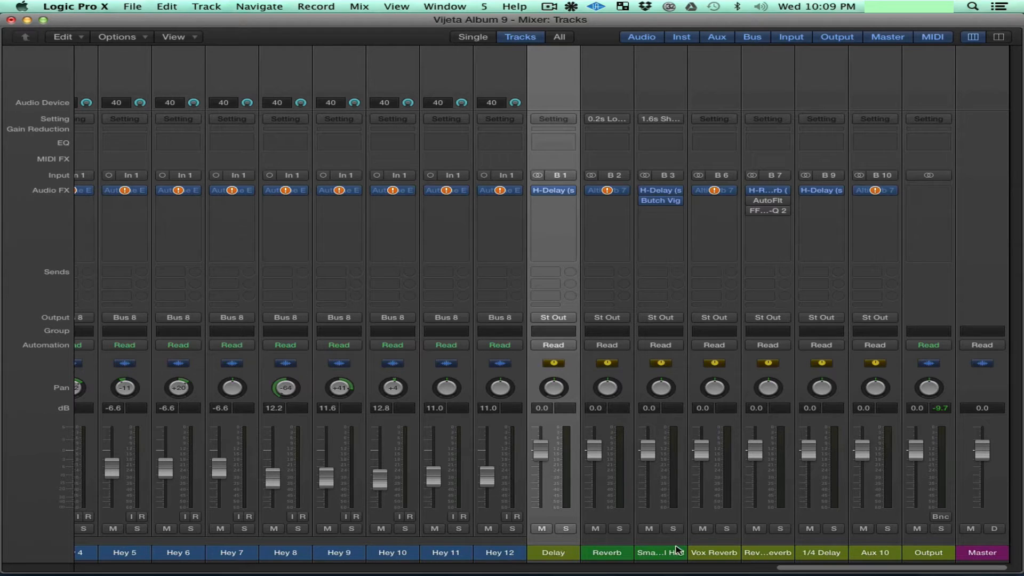
shift+click(875, 553)
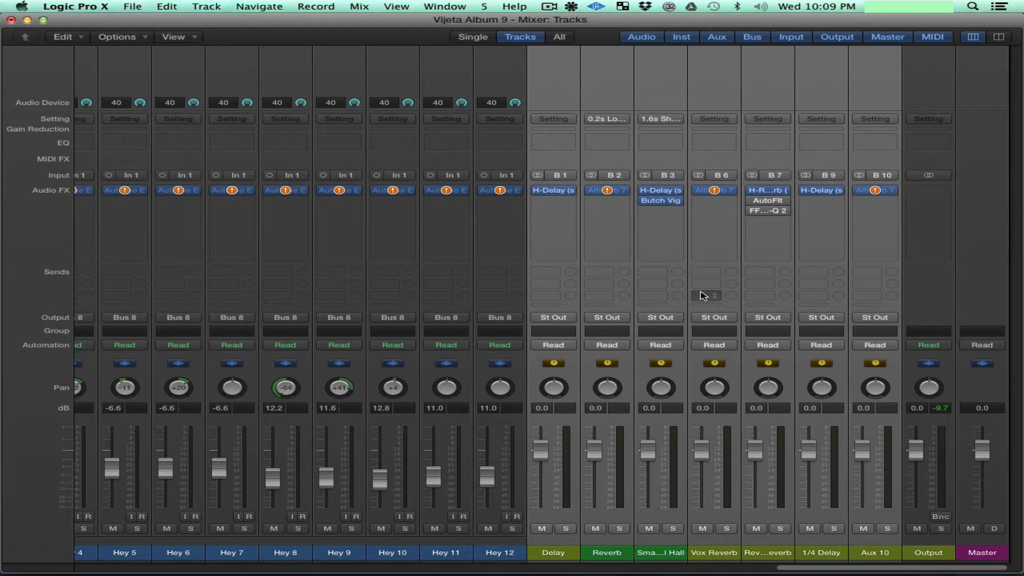
right_click(564, 557)
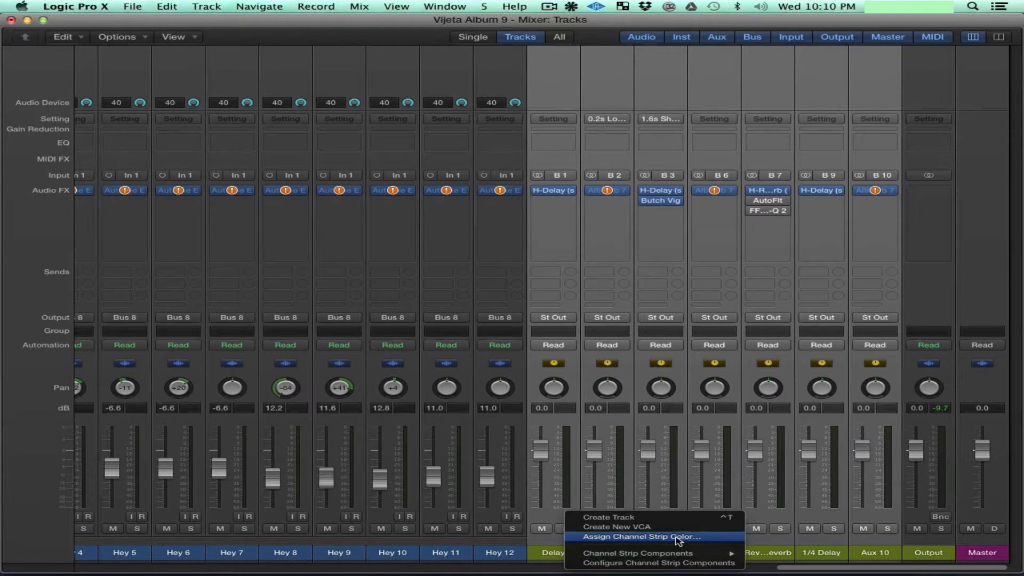
click(556, 556)
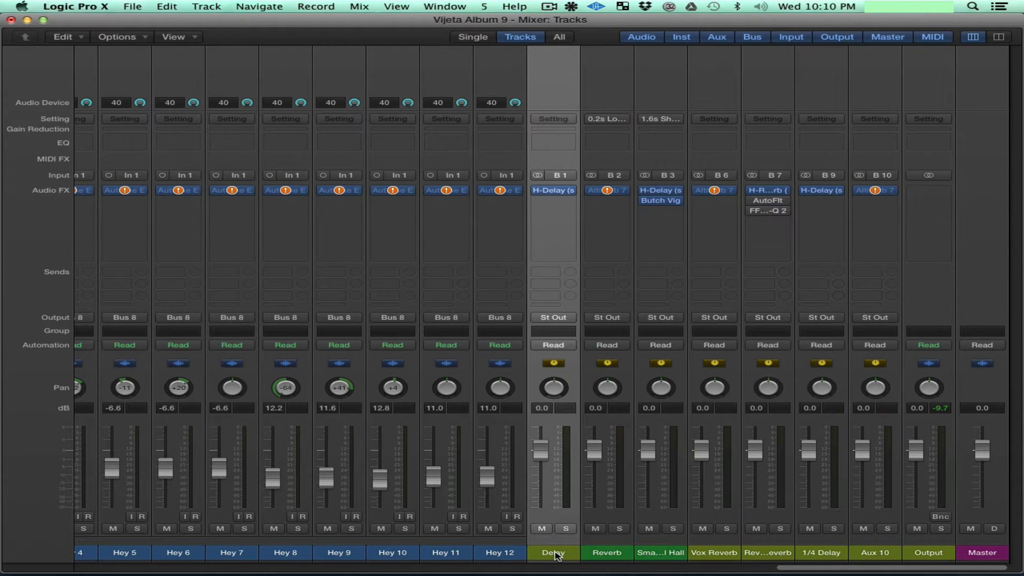
shift+click(886, 555)
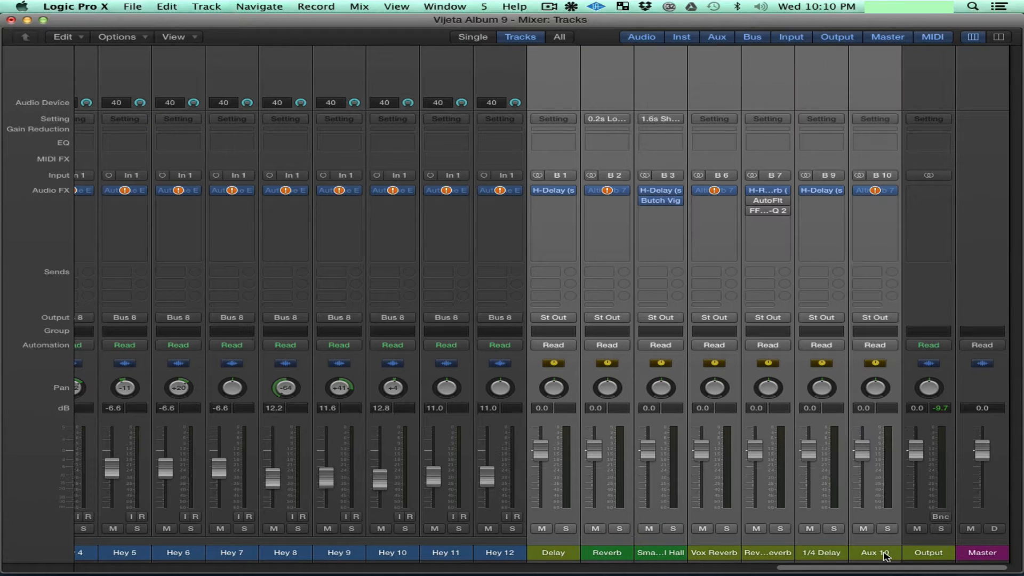
click(129, 7)
click(80, 38)
click(80, 37)
click(80, 125)
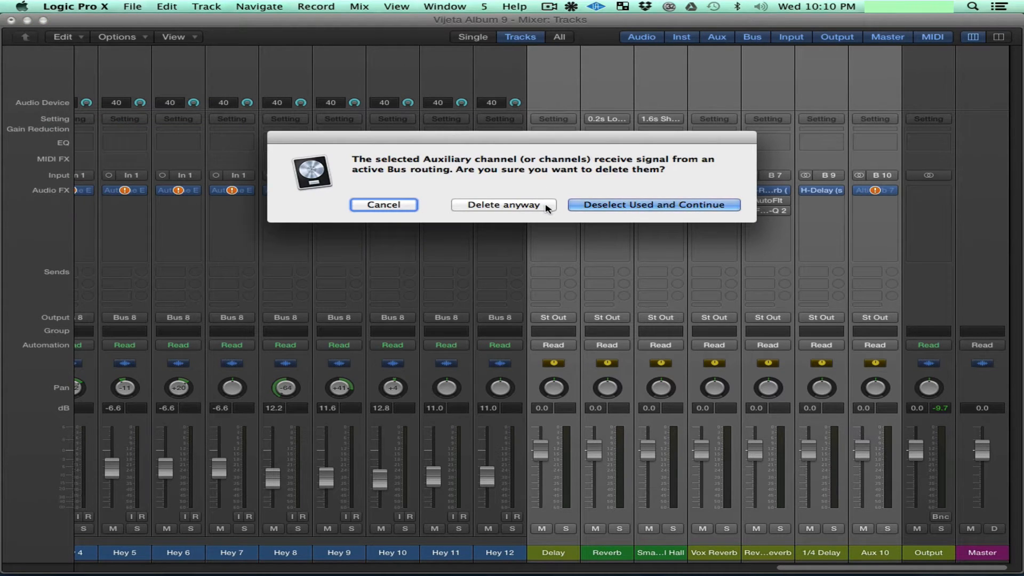
click(547, 205)
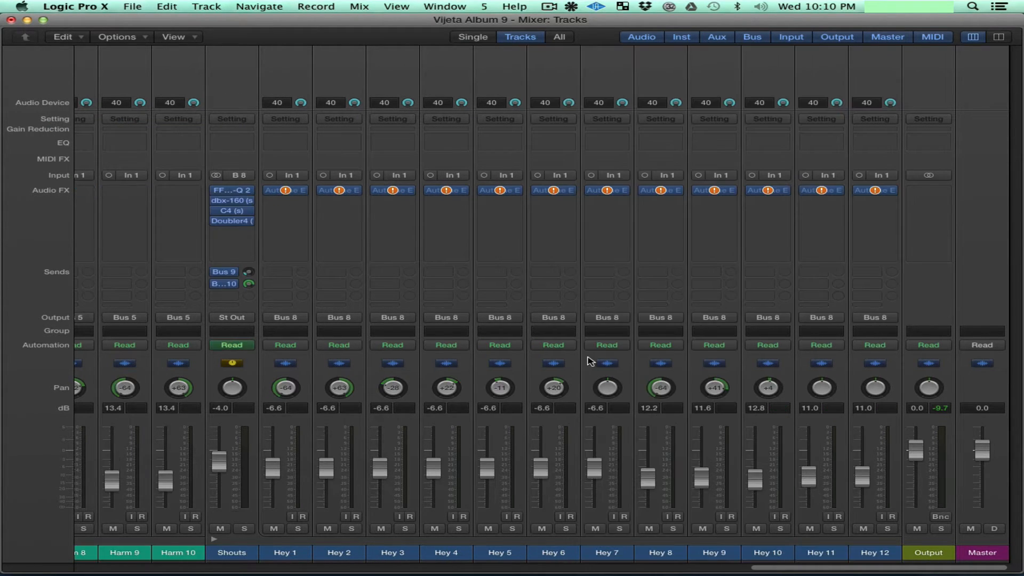
key(super+s)
Remove the FF Pro-Q 2, dbx-160, C4 and Doubler4 plug-ins from the Shouts channel strip, and save the project.
click(235, 232)
click(252, 190)
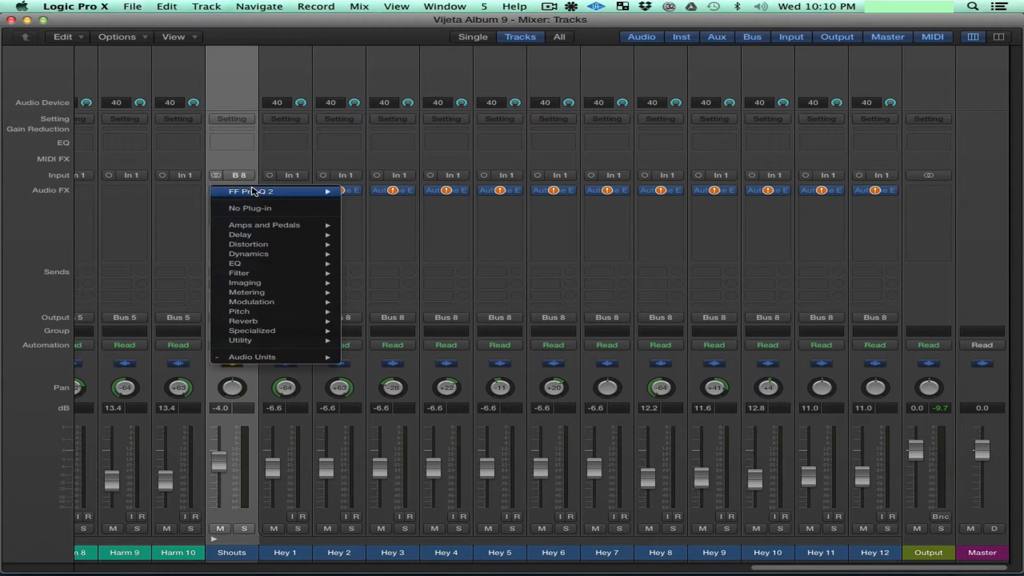
click(271, 208)
click(250, 202)
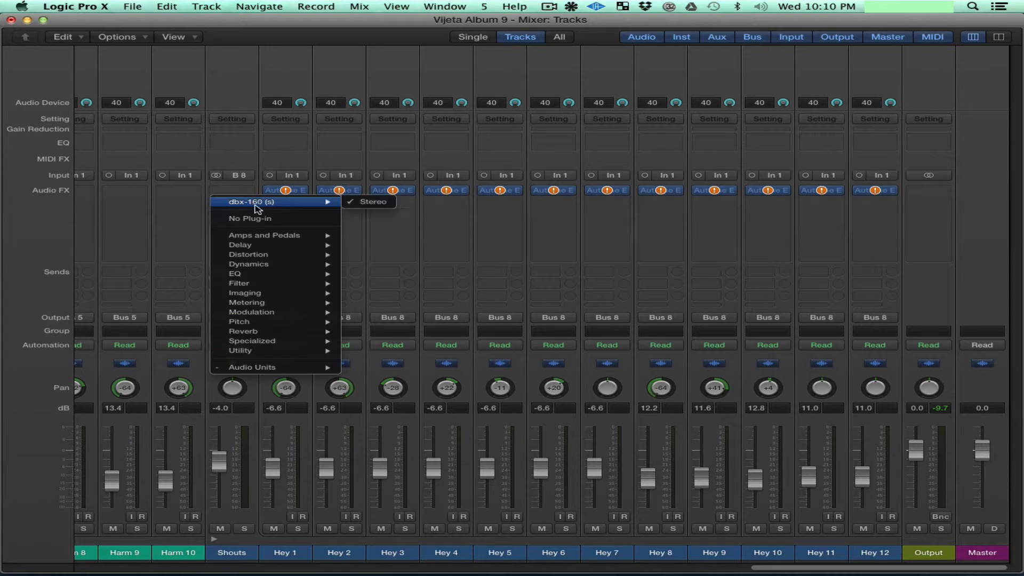
click(267, 217)
click(244, 211)
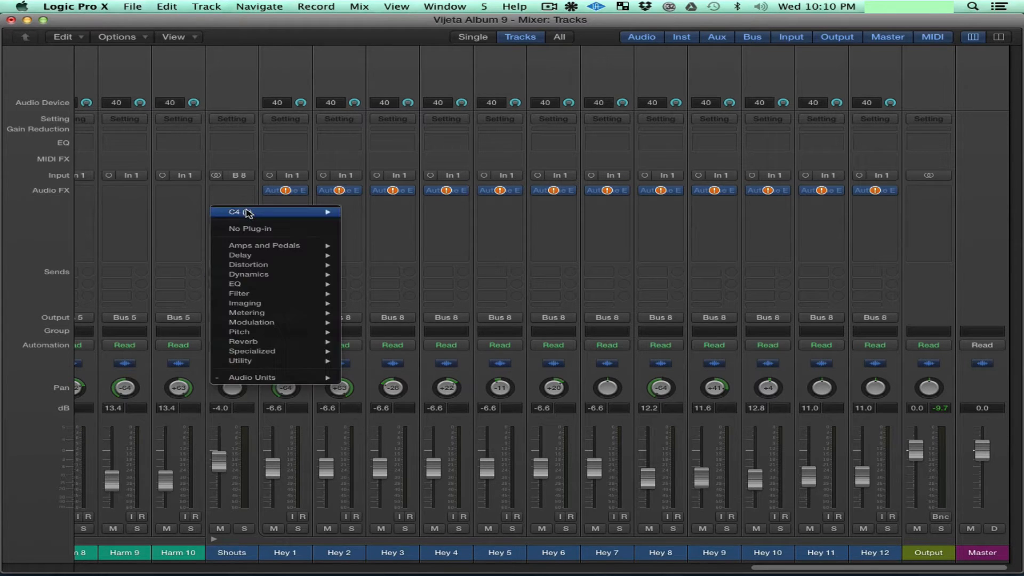
click(260, 228)
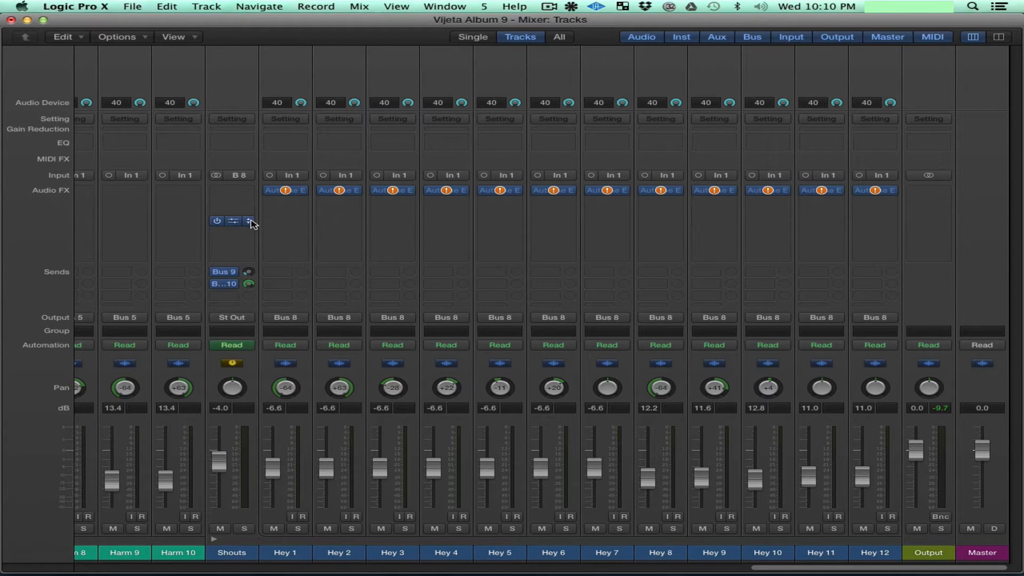
click(249, 221)
click(264, 241)
key(super+s)
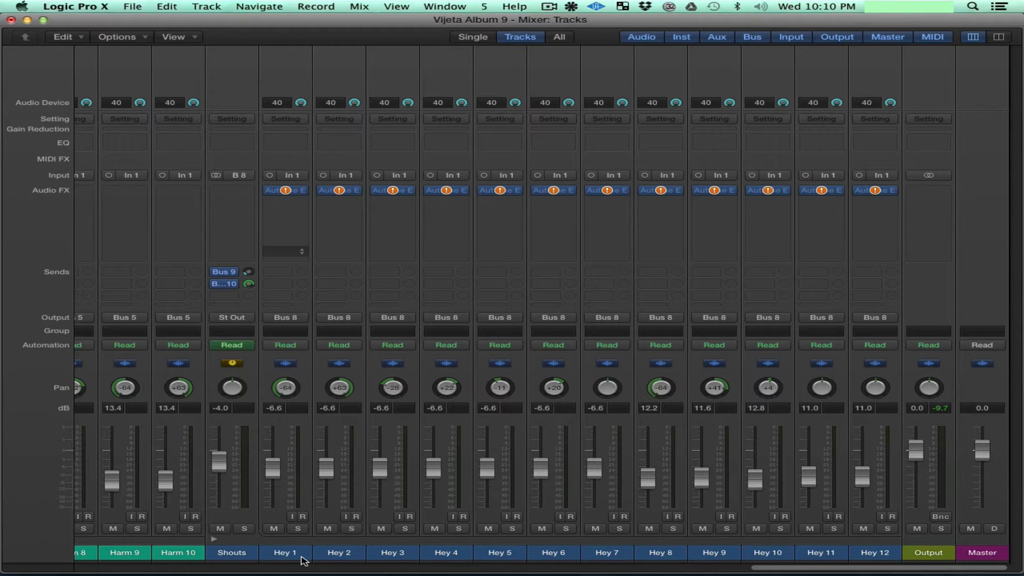
Remove the Auto-Tune E plug-in from the Hey 1 through Hey 12 channel strips together.
click(303, 559)
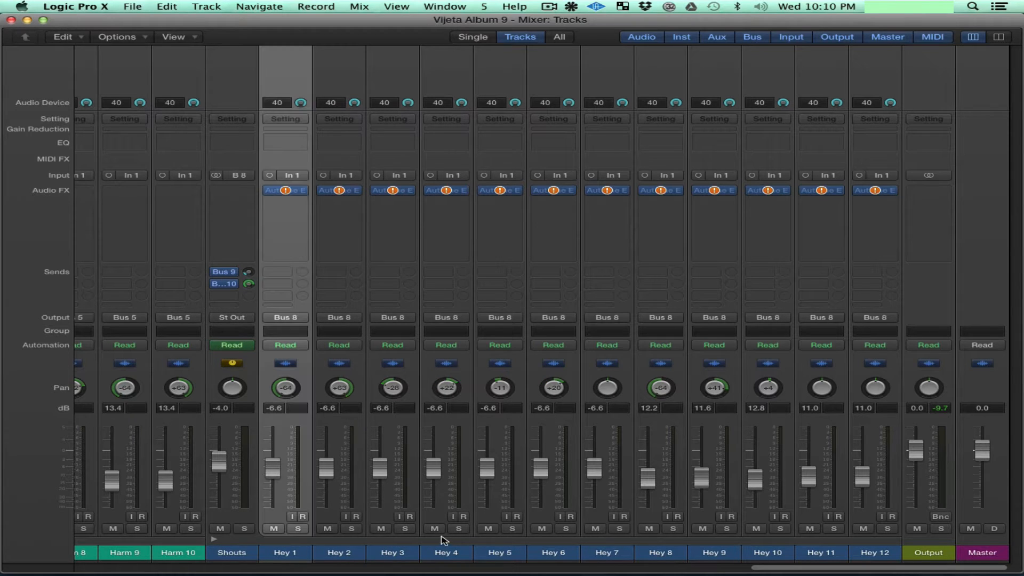
shift+click(877, 558)
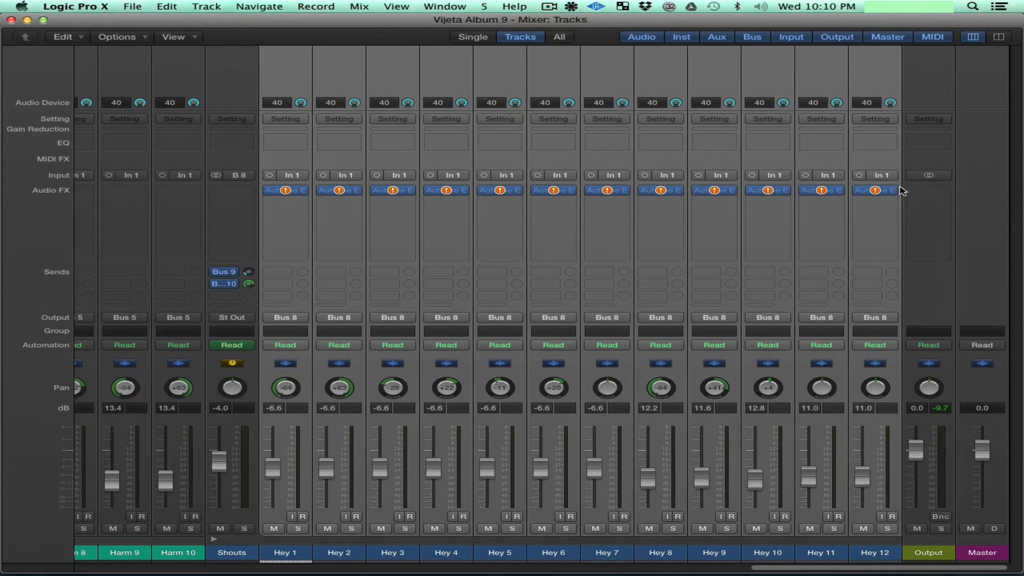
mouse_move(896, 192)
click(894, 192)
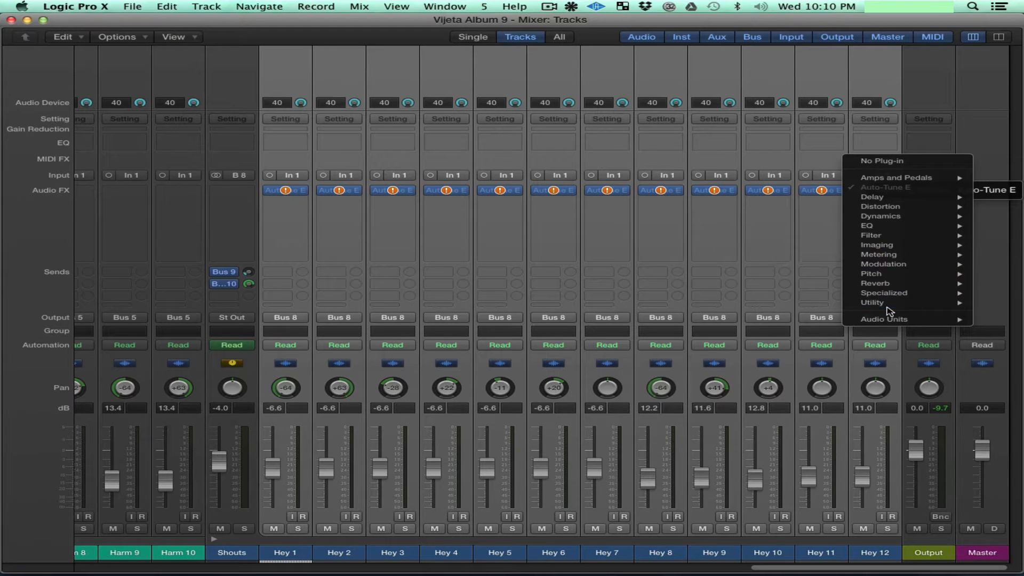
click(895, 163)
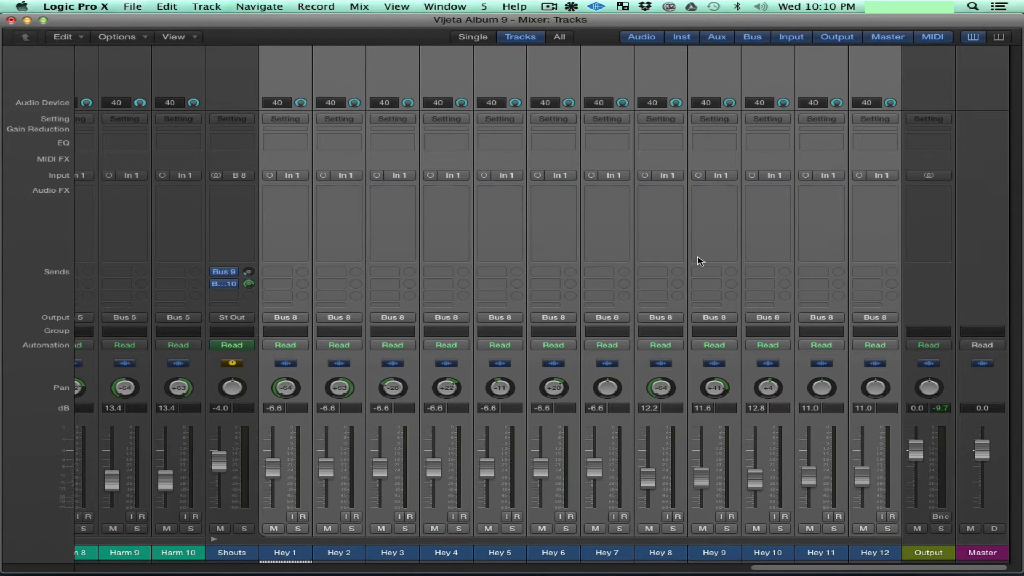
Remove the Bus 9 and Bus 10 sends from the Shouts channel strip, and save the project.
scroll(458, 283, left, 7)
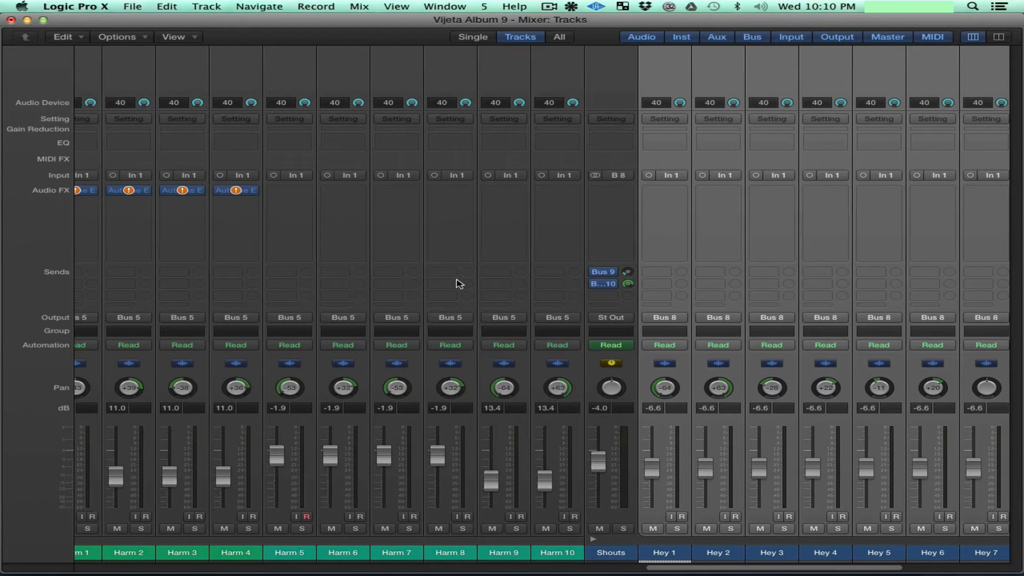
click(628, 555)
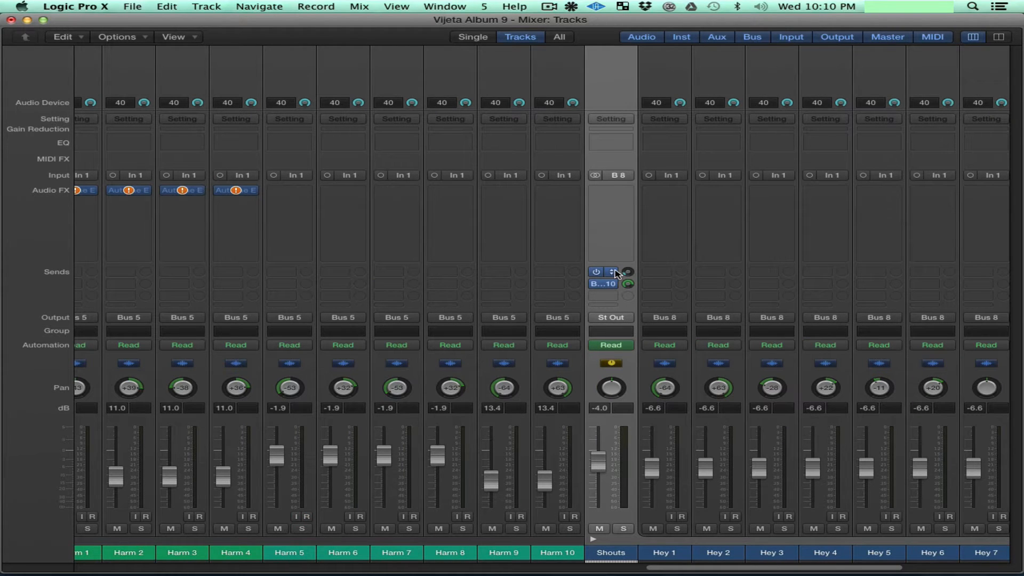
mouse_move(615, 276)
click(612, 276)
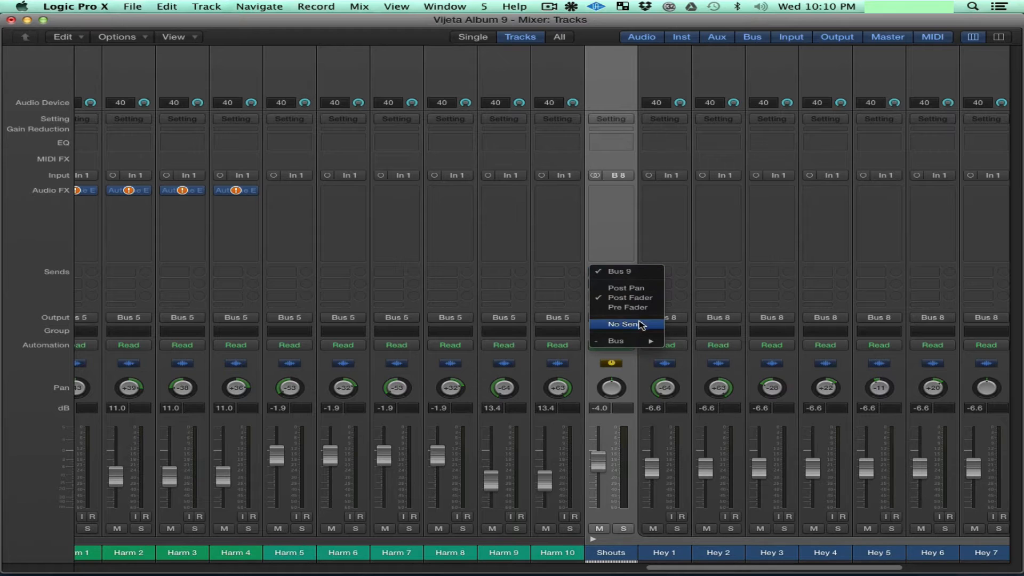
click(644, 324)
click(613, 284)
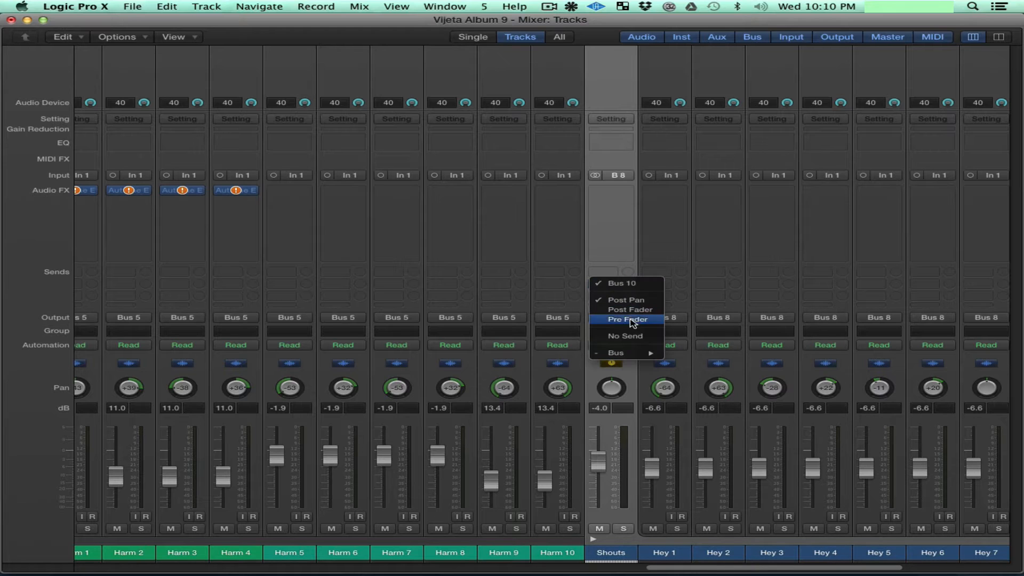
click(635, 336)
key(super+s)
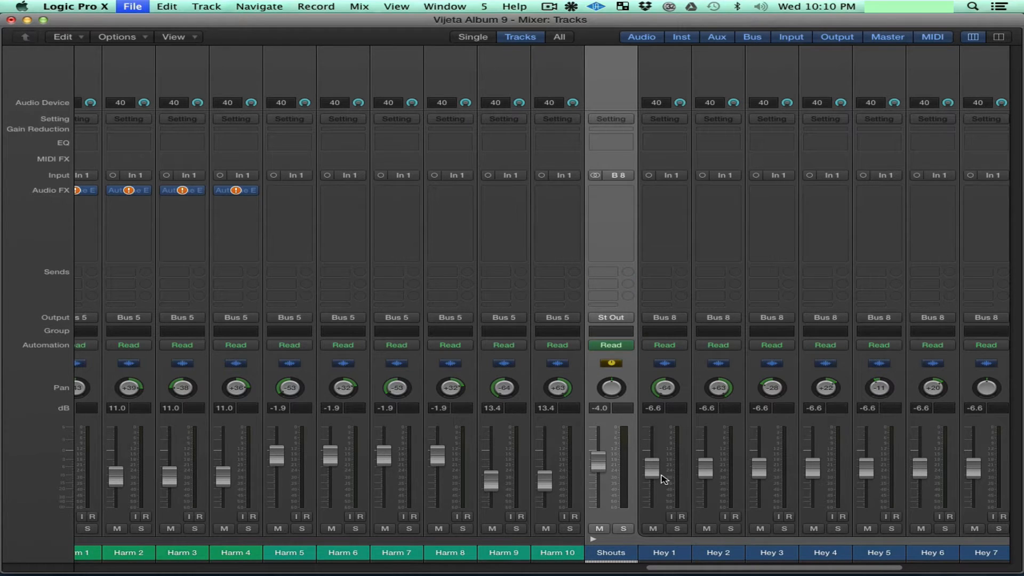
Remove the Auto-Tune E plug-in from the Hook 1 through Harm 4 channel strips together.
scroll(587, 560, left, 10)
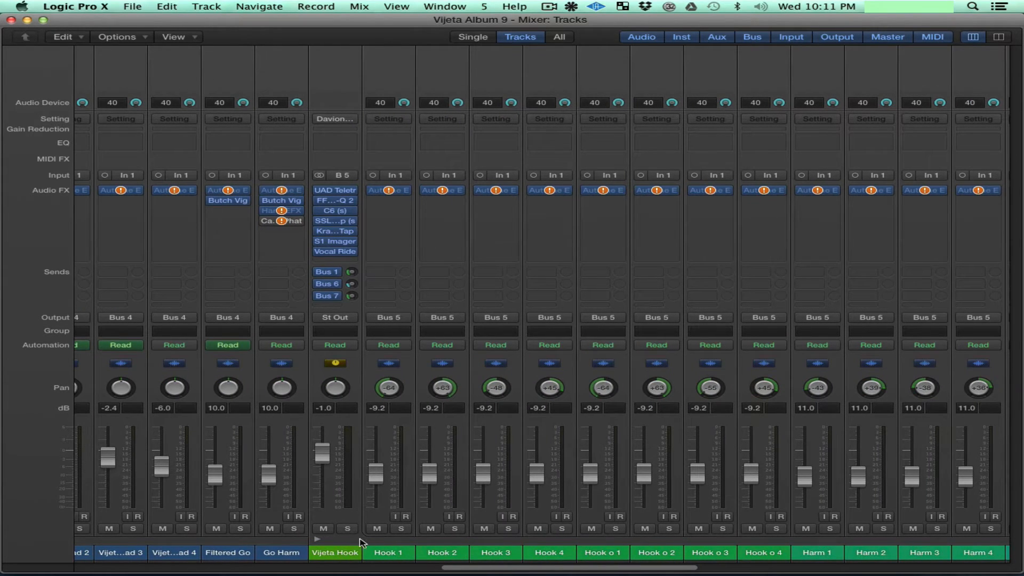
click(352, 553)
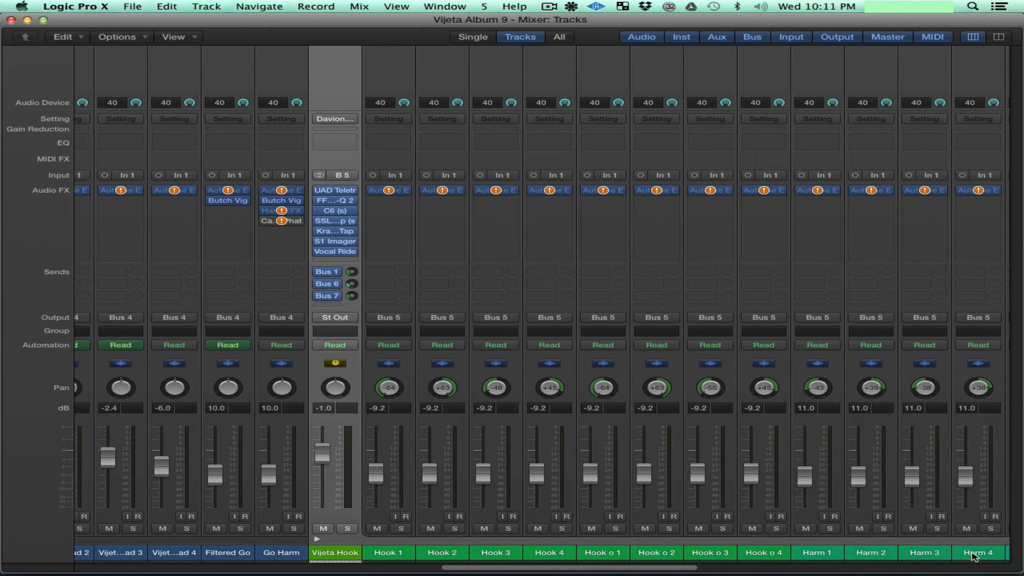
shift+click(987, 324)
scroll(988, 325, right, 1)
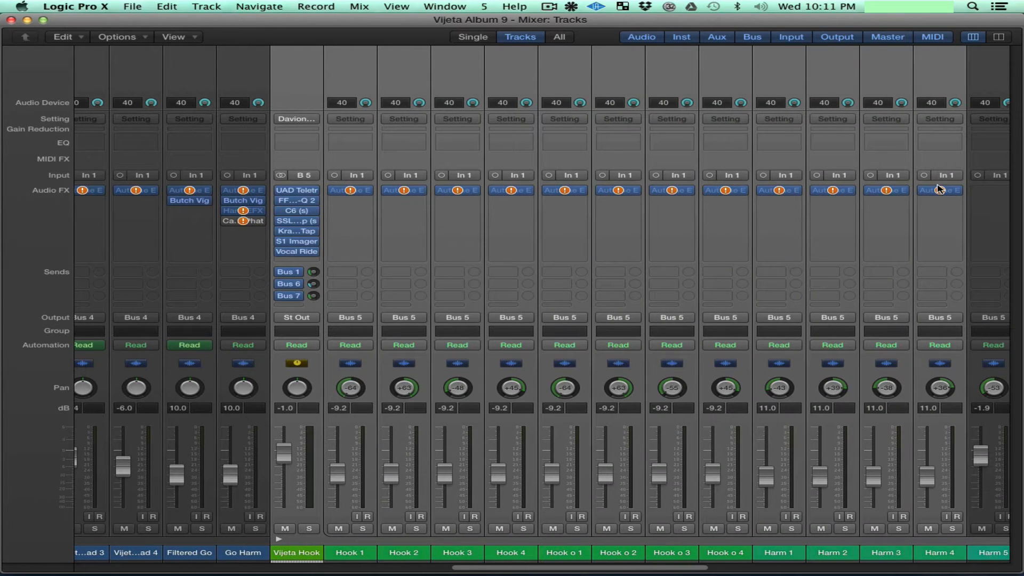
click(958, 195)
click(938, 164)
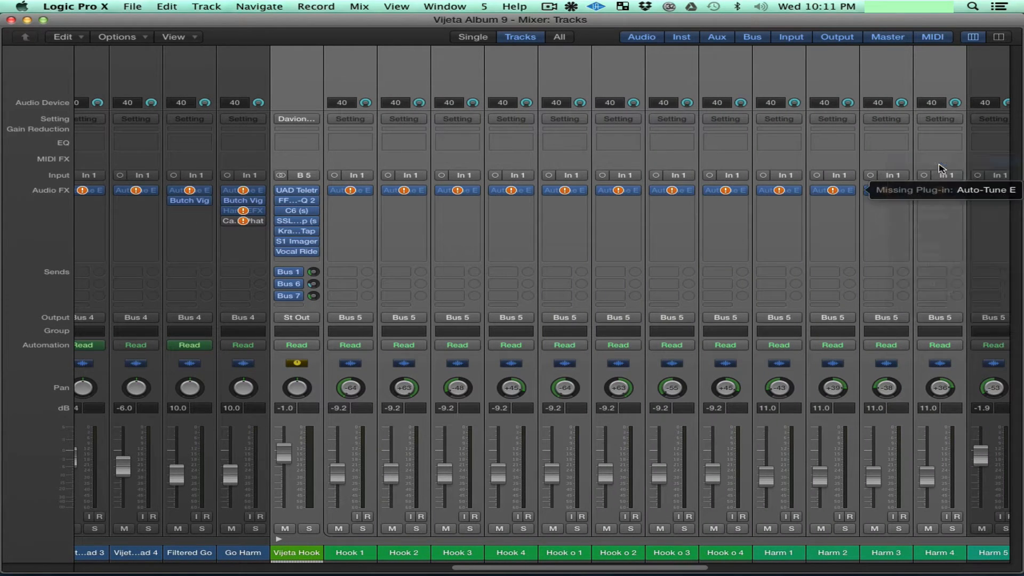
Remove the UAD Teletronix, FF Pro-Q 2, C6 and SSL compressor plug-ins from the Vijeta Hook channel strip.
click(315, 191)
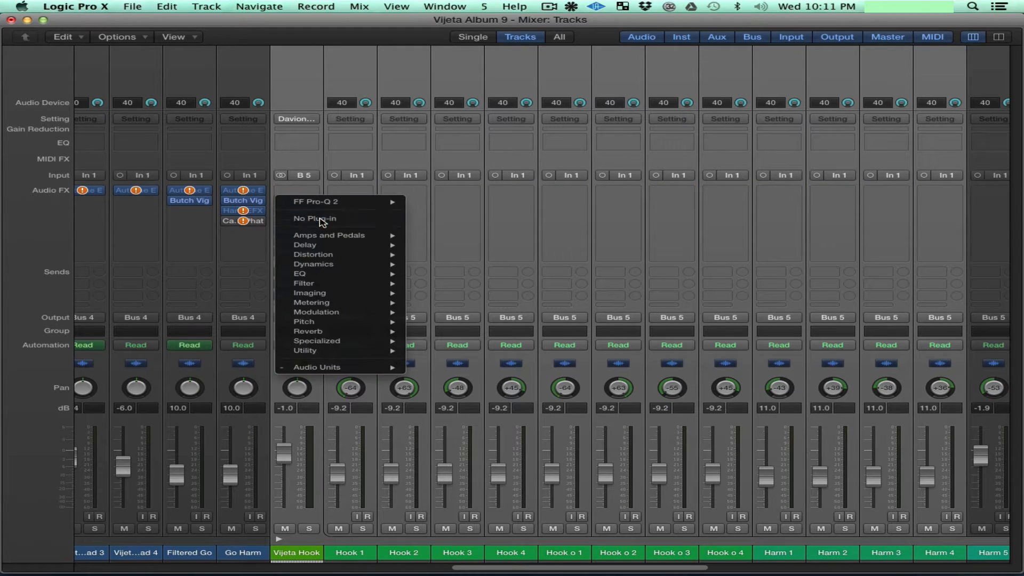
click(320, 214)
click(319, 213)
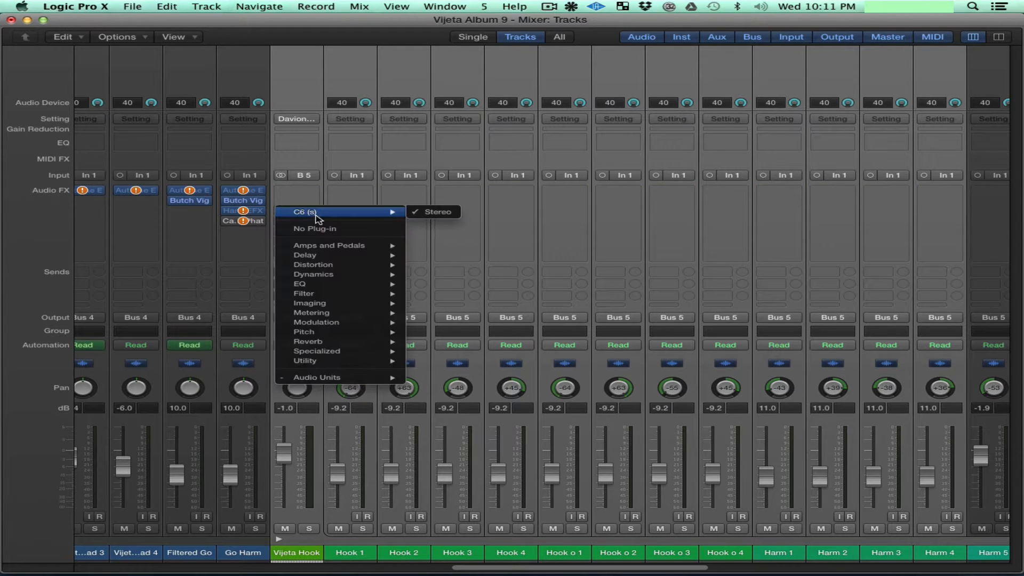
click(331, 230)
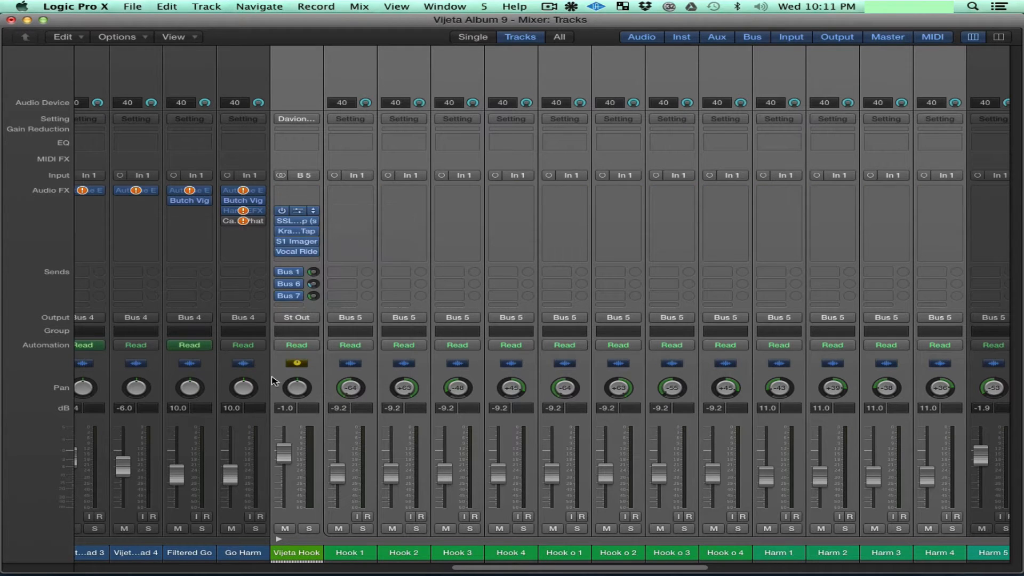
click(315, 223)
click(327, 238)
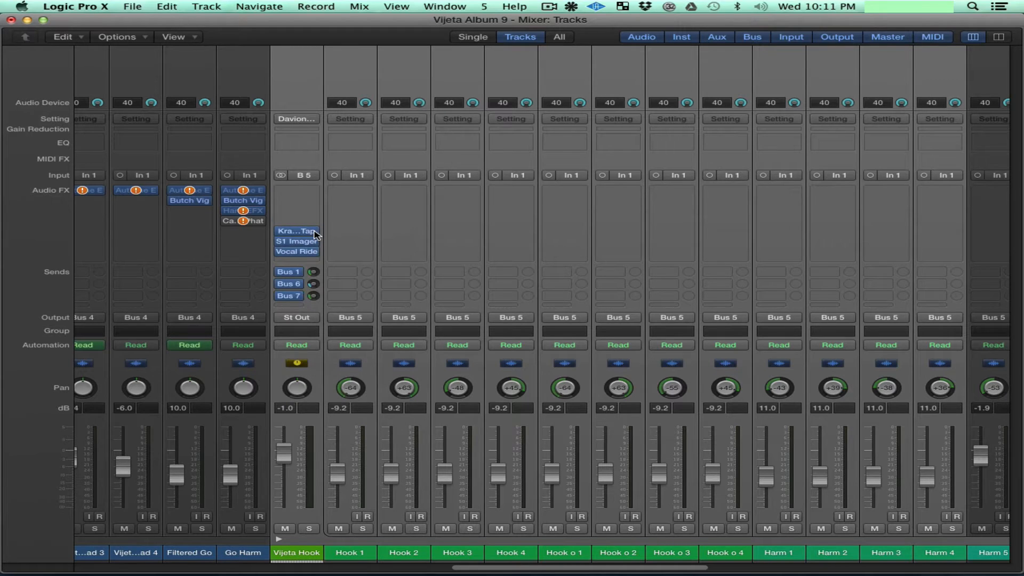
Remove the Kramer Tape, S1 Imager and Vocal Rider plug-ins from the Vijeta Hook channel strip, and save the project.
click(314, 233)
click(322, 237)
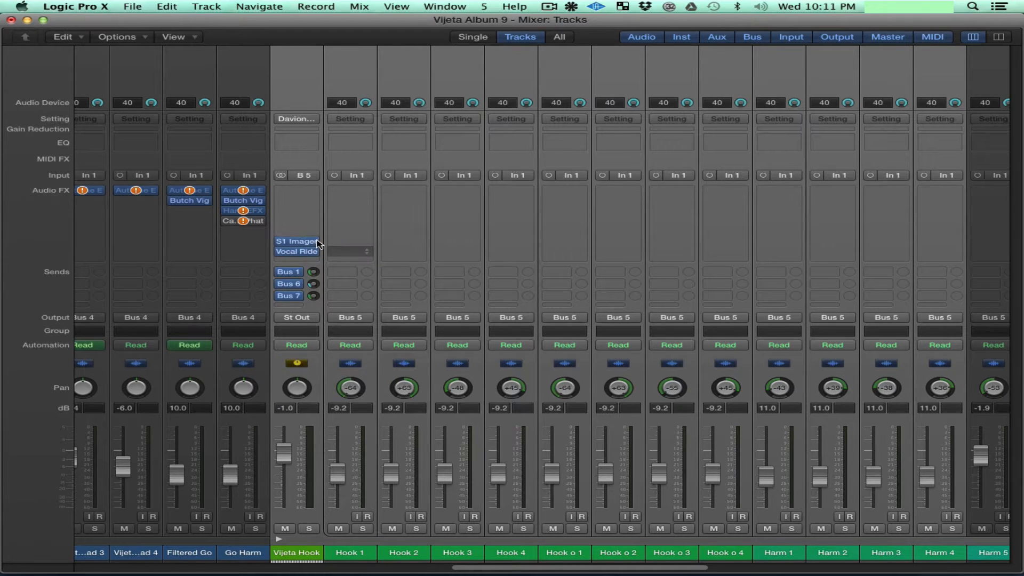
click(319, 243)
click(325, 259)
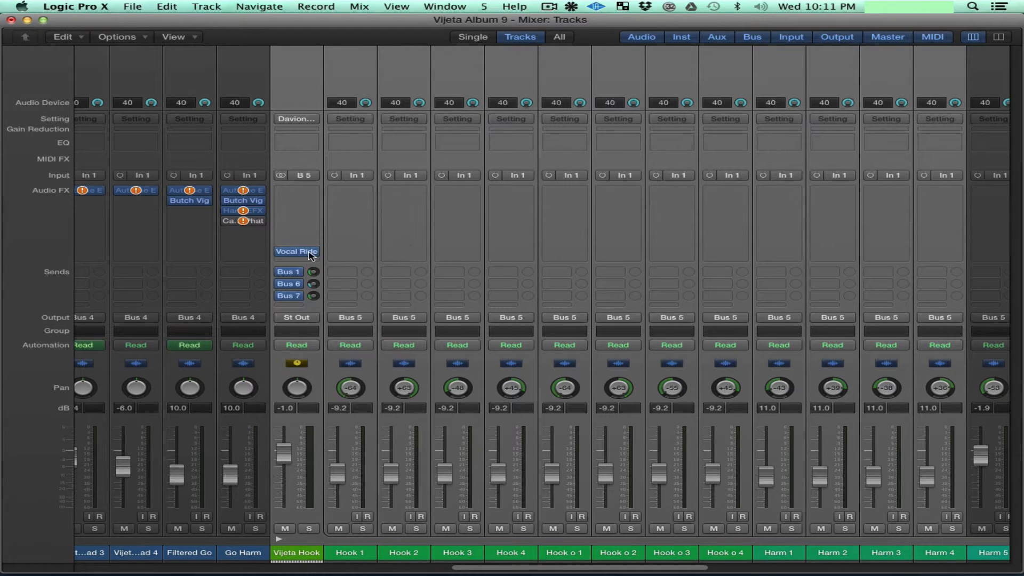
click(317, 253)
click(329, 270)
key(Left)
key(super+s)
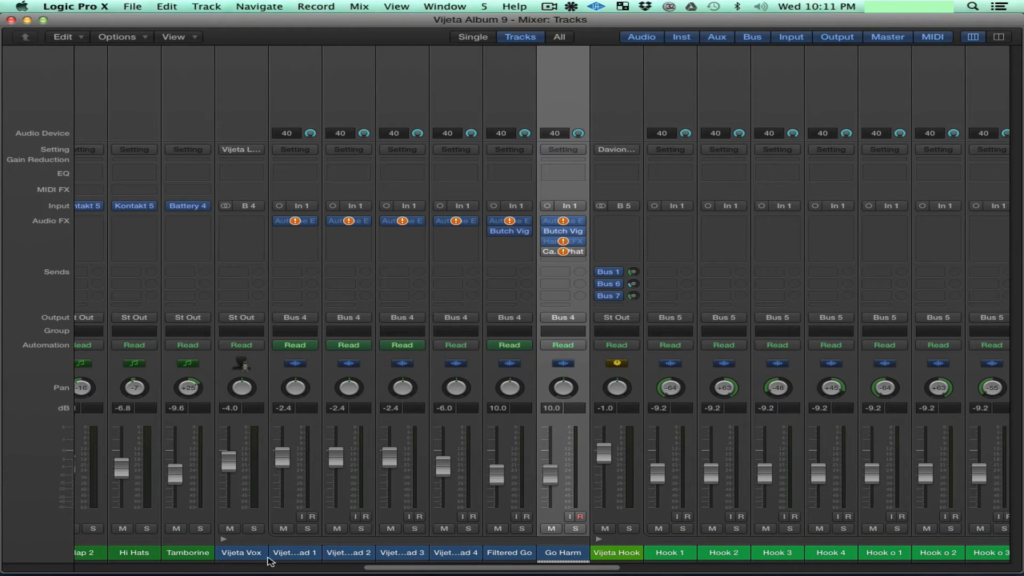
Remove the Auto-Tune E plug-in from all six vocal channel strips between Vijeta Vox and Vijeta Hook together.
shift+click(298, 556)
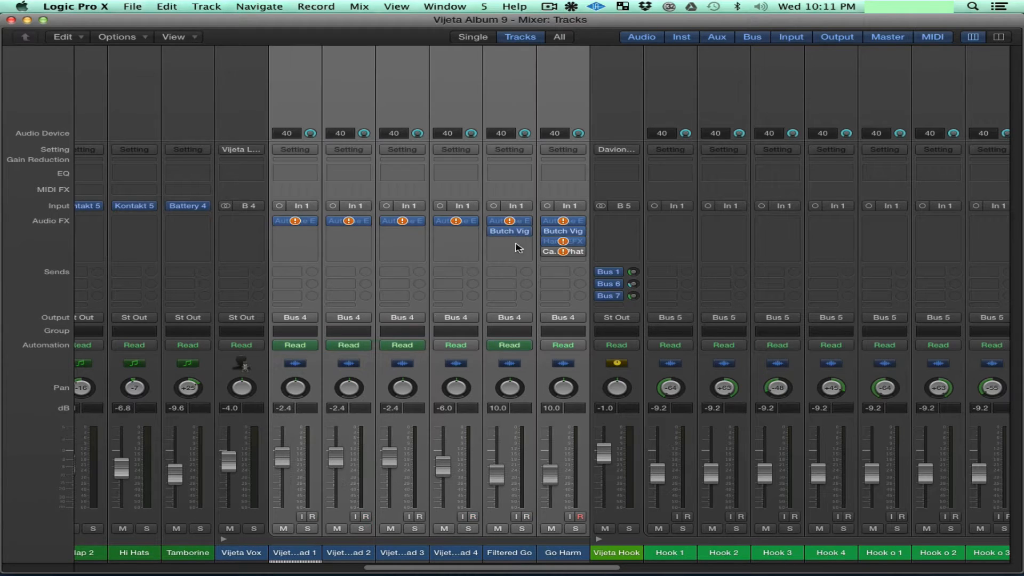
click(581, 221)
click(584, 192)
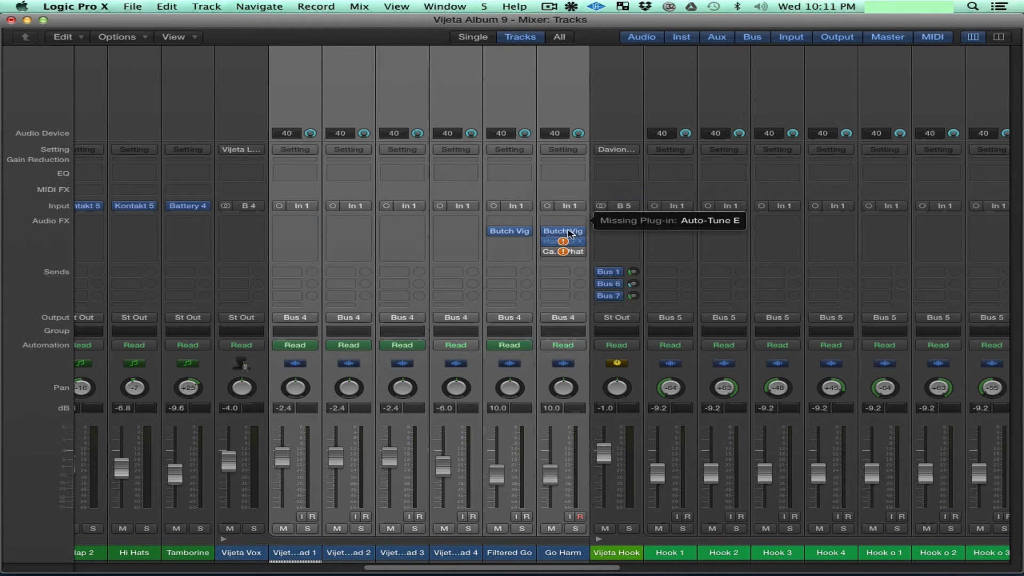
Remove the Butch Vig plug-in from Filtered Go and Go Harm, and Harmony EFX and CamelPhat from Go Harm.
click(584, 233)
click(582, 249)
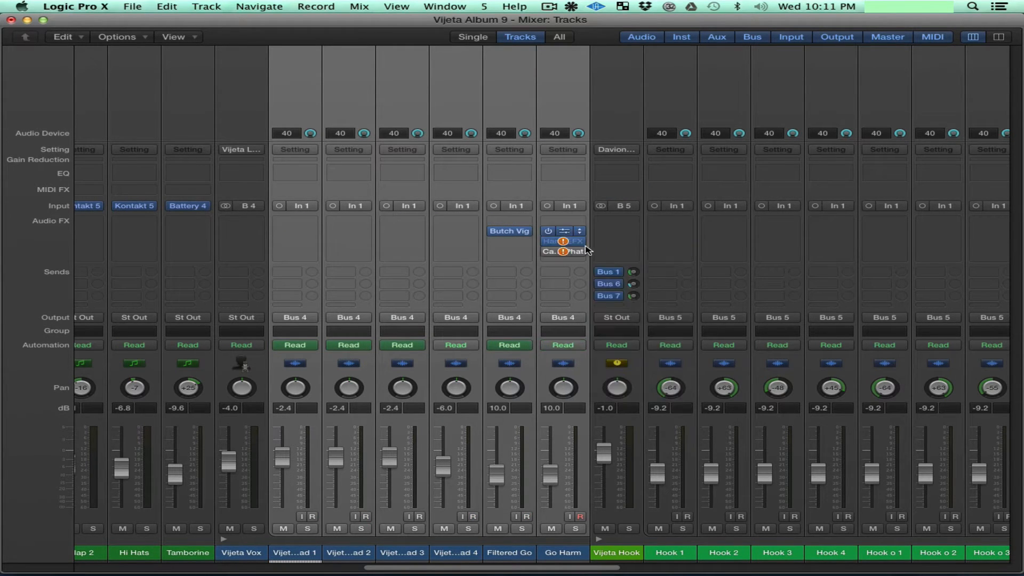
click(580, 246)
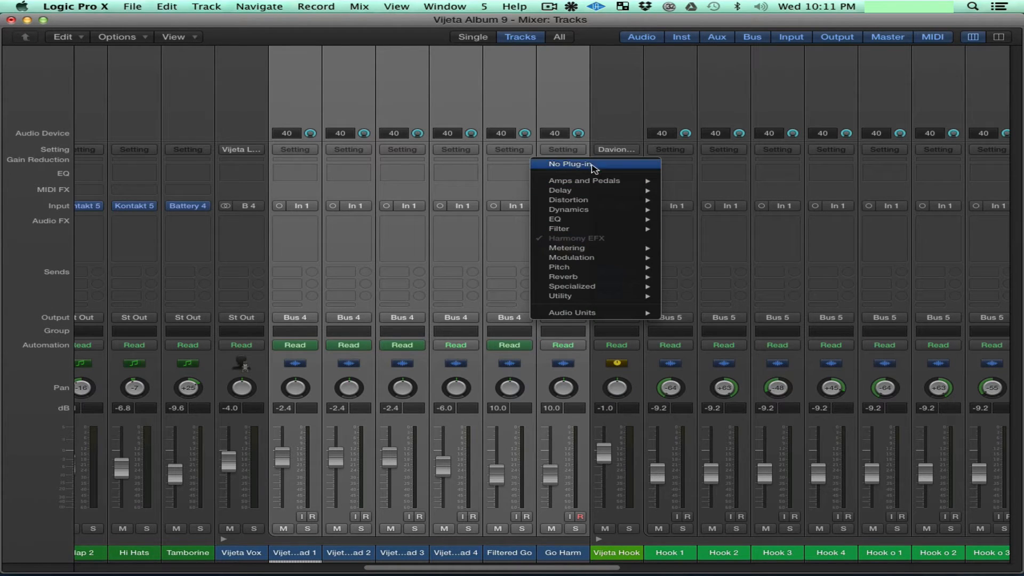
click(590, 163)
click(580, 252)
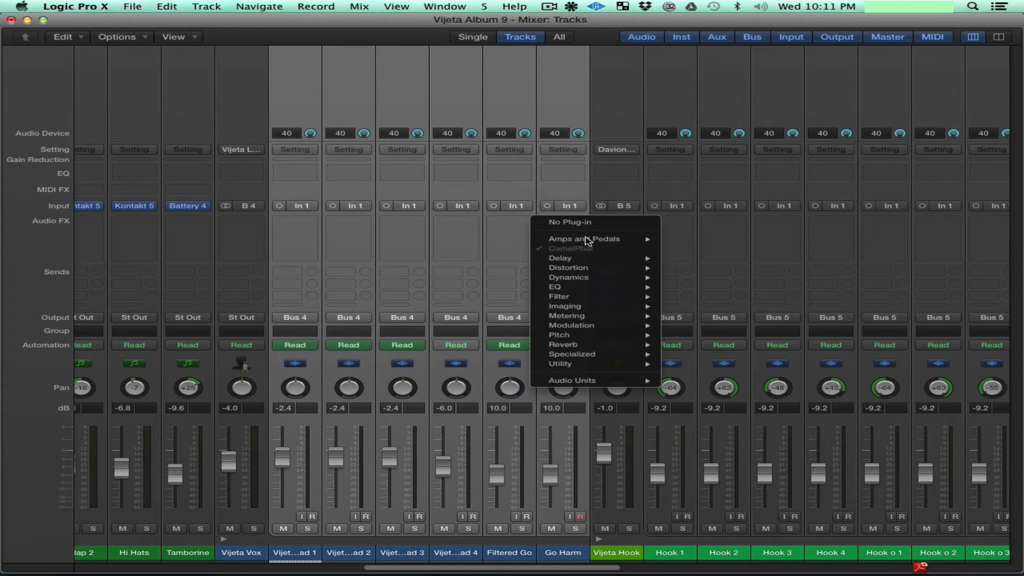
click(591, 223)
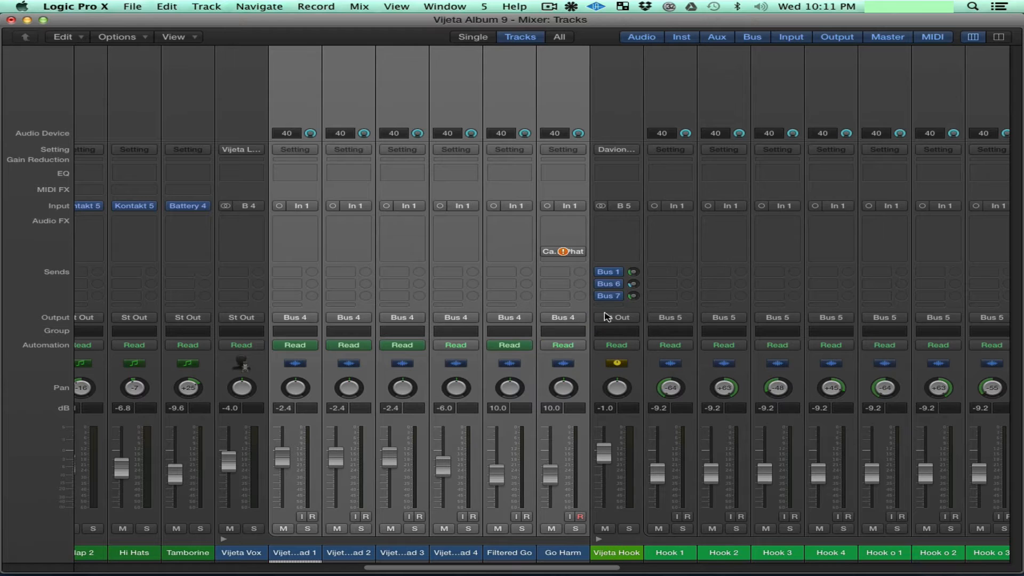
Remove the Bus 1, Bus 6 and Bus 7 sends from the Vijeta Hook channel strip, and save the project.
click(621, 276)
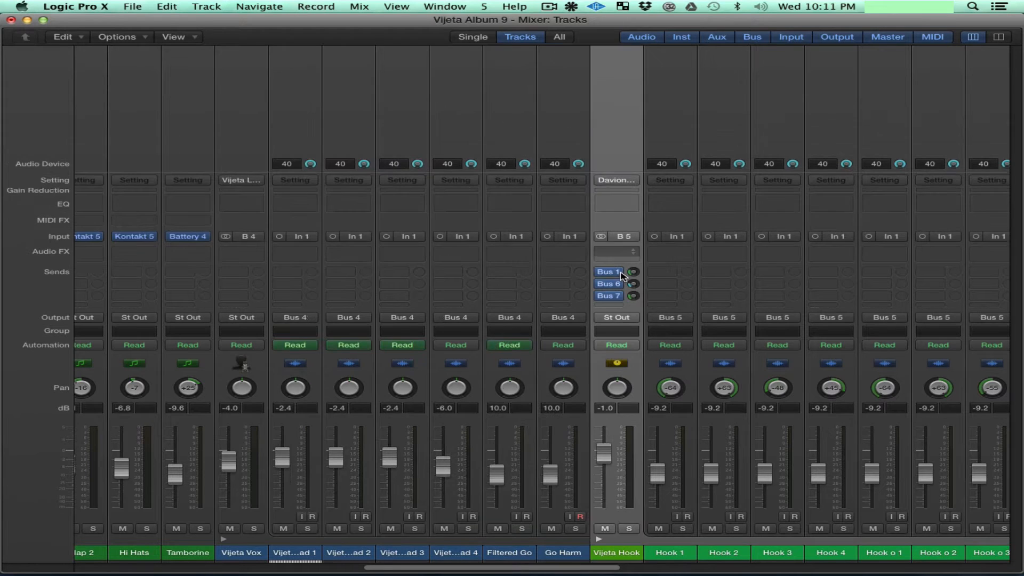
click(617, 273)
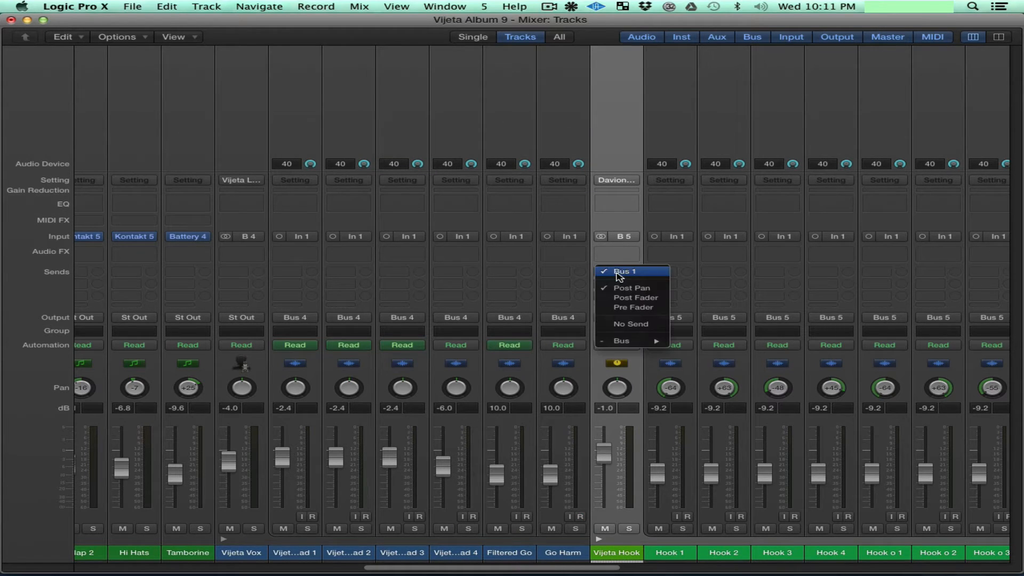
click(636, 282)
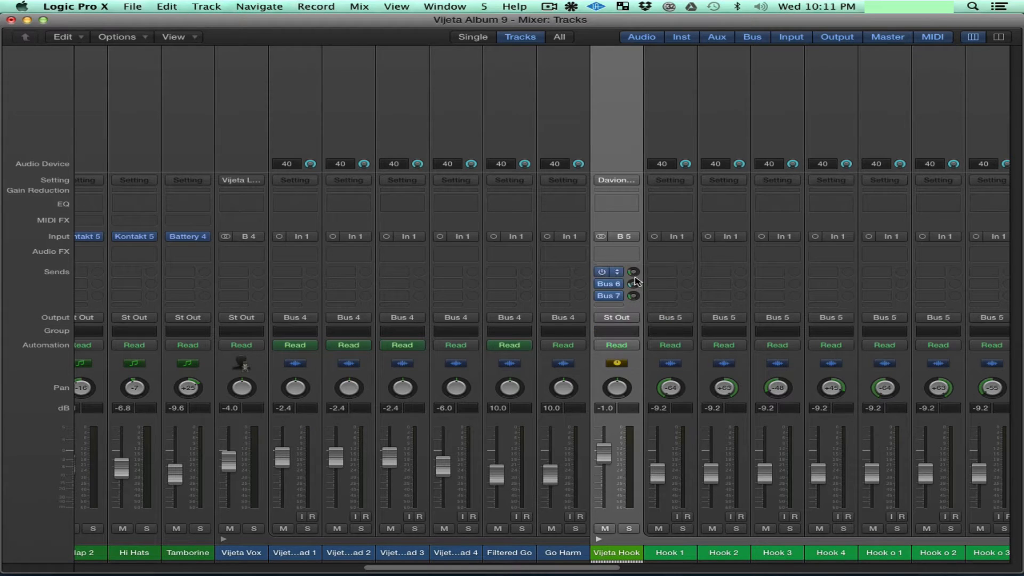
click(608, 283)
click(635, 337)
click(619, 297)
click(635, 349)
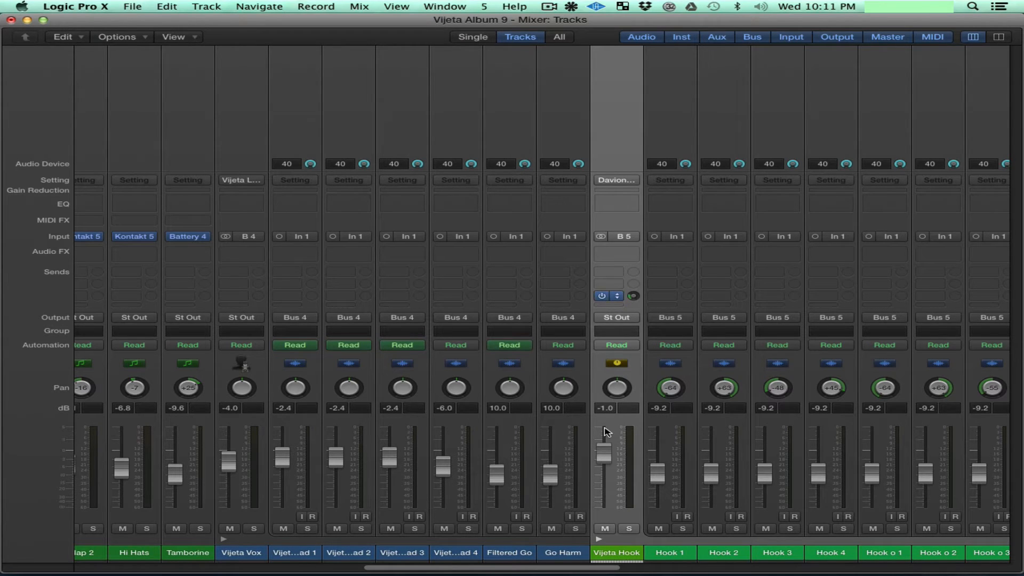
key(super+s)
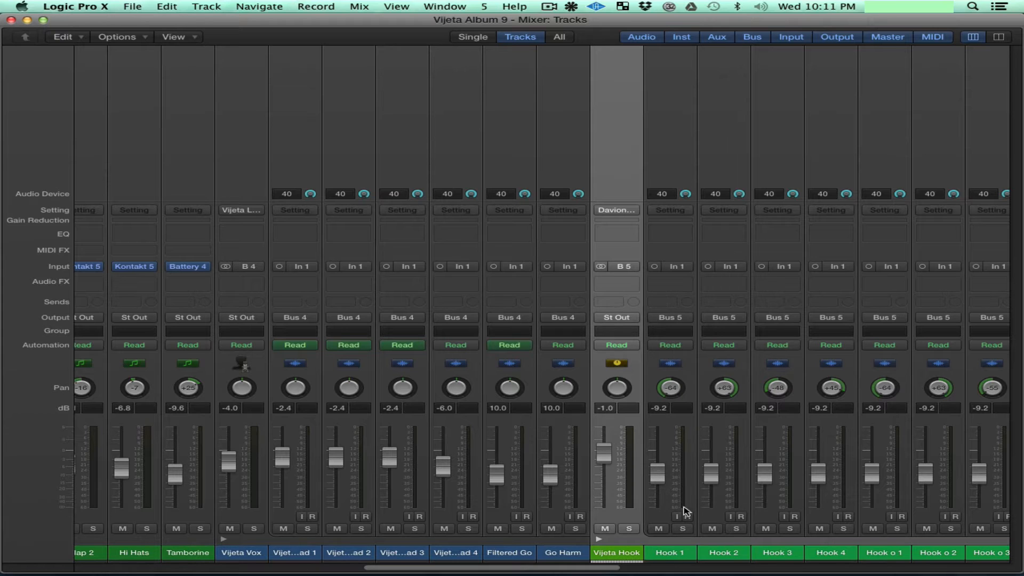
Route the output of the Hook 1 through Harm 10 channel strips together to Stereo Output.
click(675, 553)
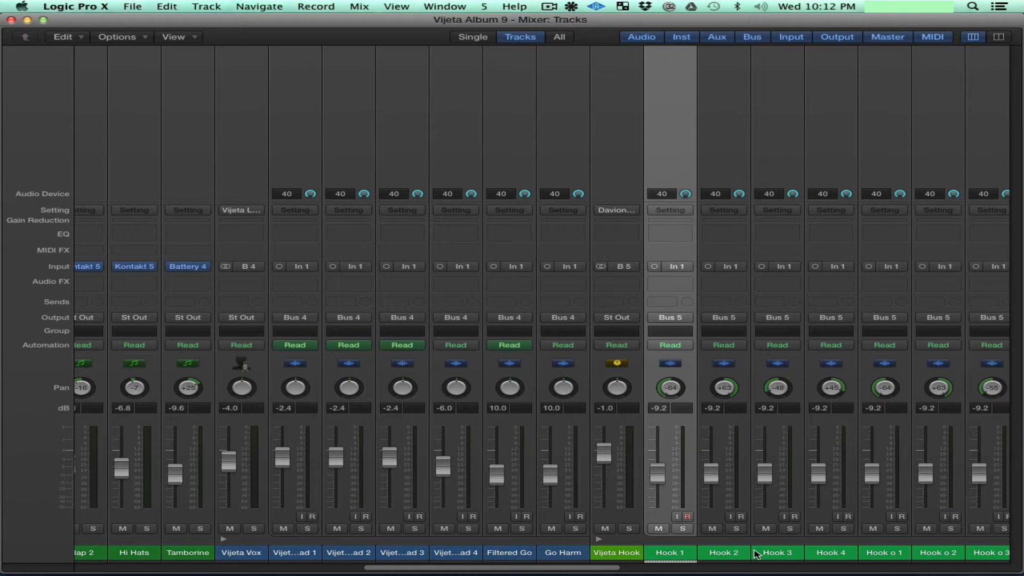
scroll(757, 554, right, 10)
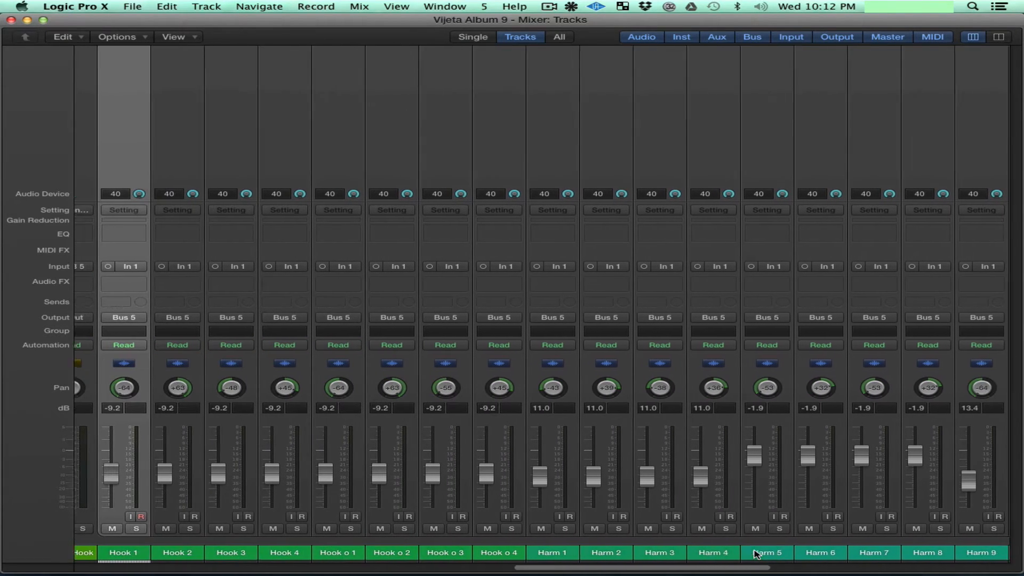
scroll(757, 553, right, 7)
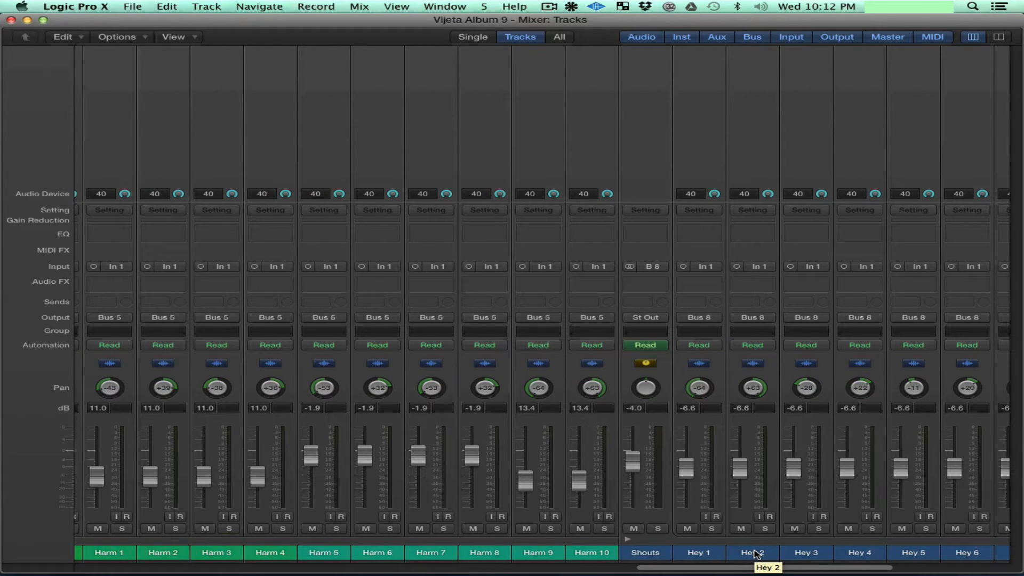
shift+click(607, 556)
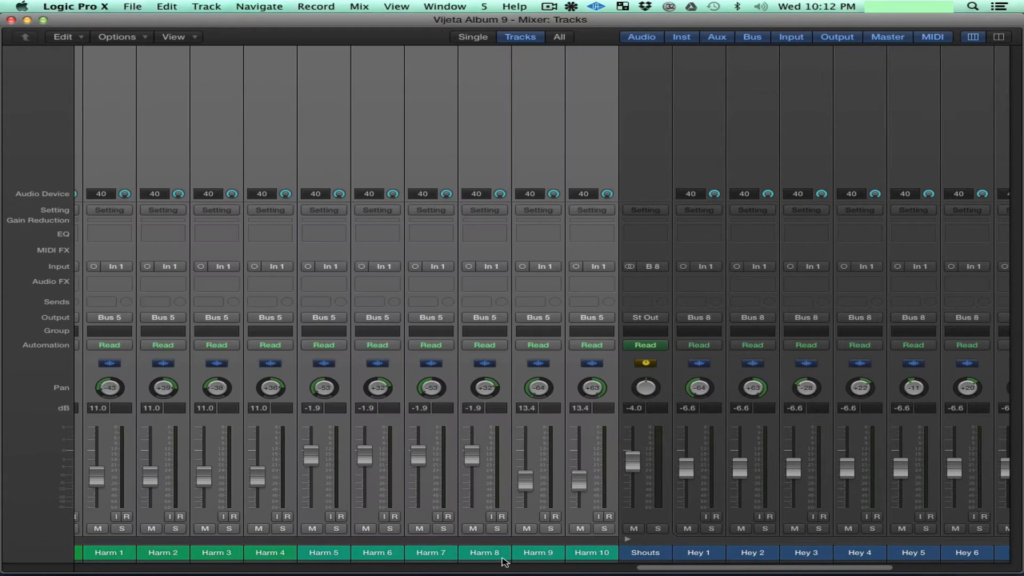
scroll(504, 562, left, 13)
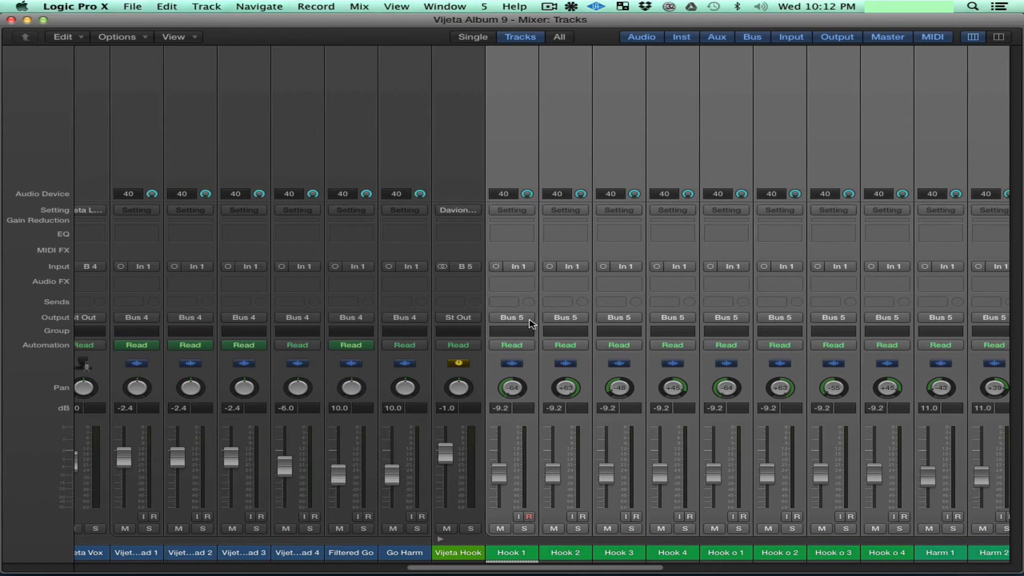
click(530, 321)
mouse_move(588, 352)
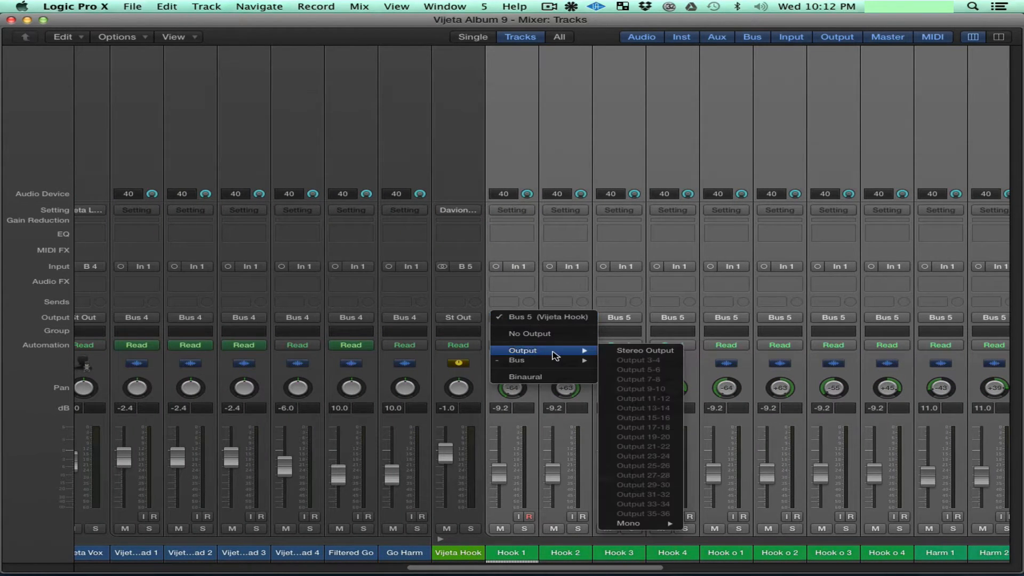
click(619, 351)
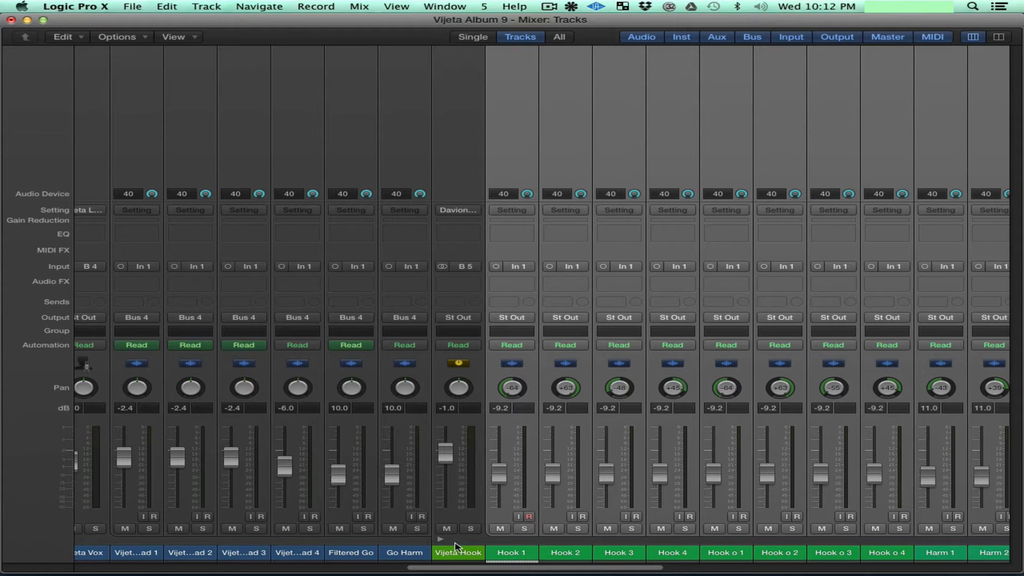
Route the six vocal channel strips between Vijeta Vox and Vijeta Hook to Stereo Output, and save the project.
click(402, 554)
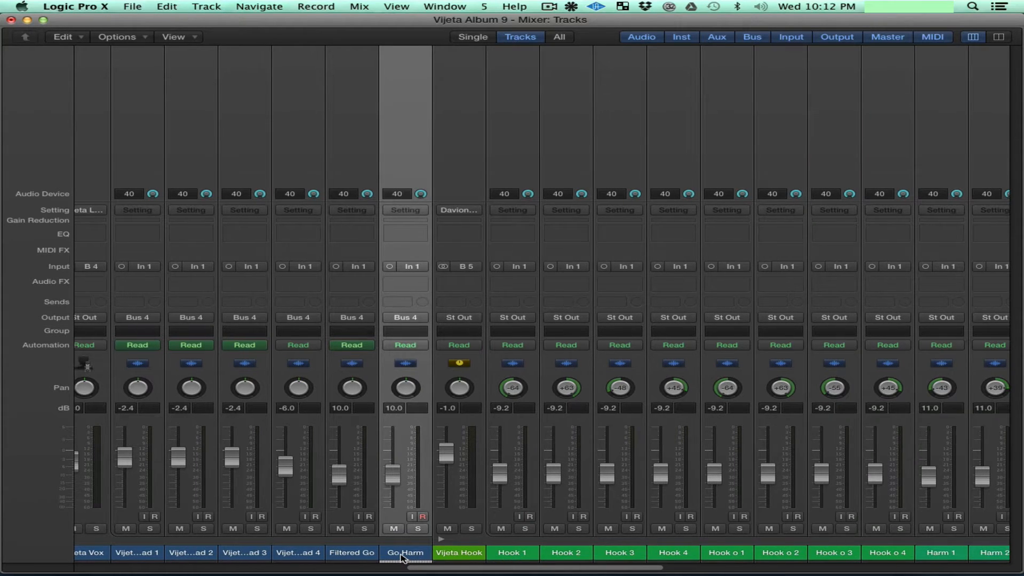
scroll(401, 556, left, 5)
scroll(401, 557, left, 3)
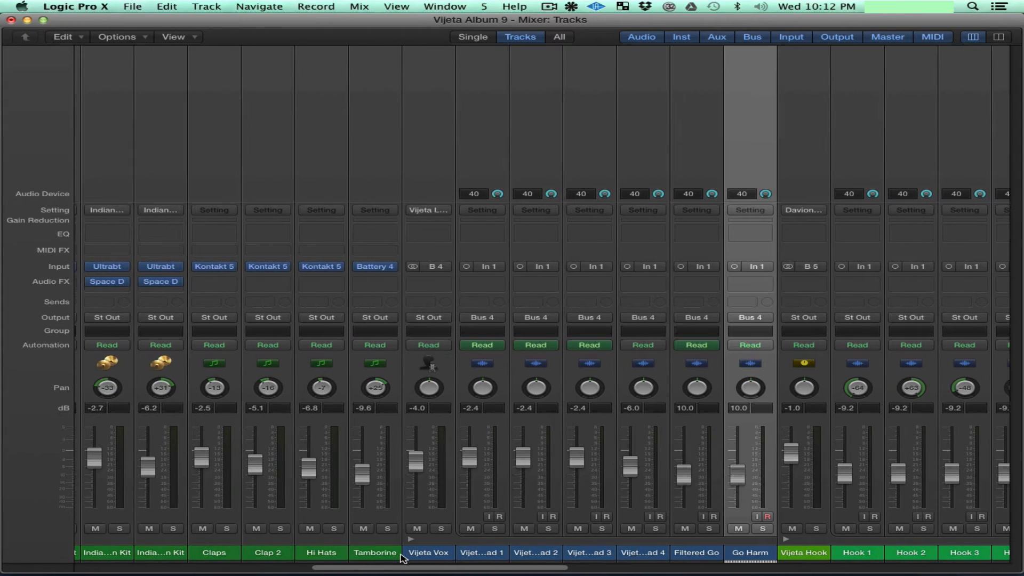
shift+click(492, 558)
click(501, 322)
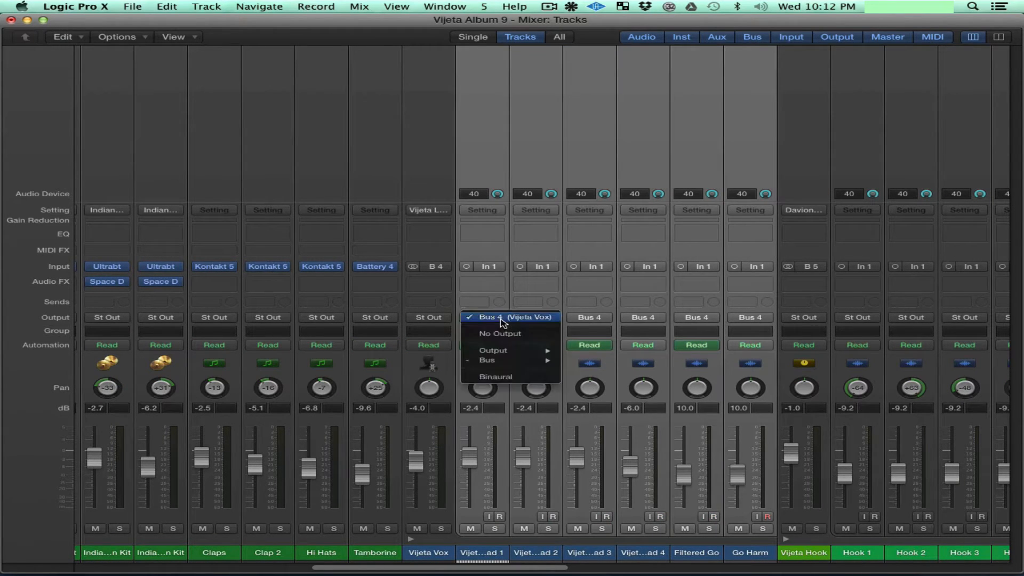
mouse_move(538, 350)
click(587, 353)
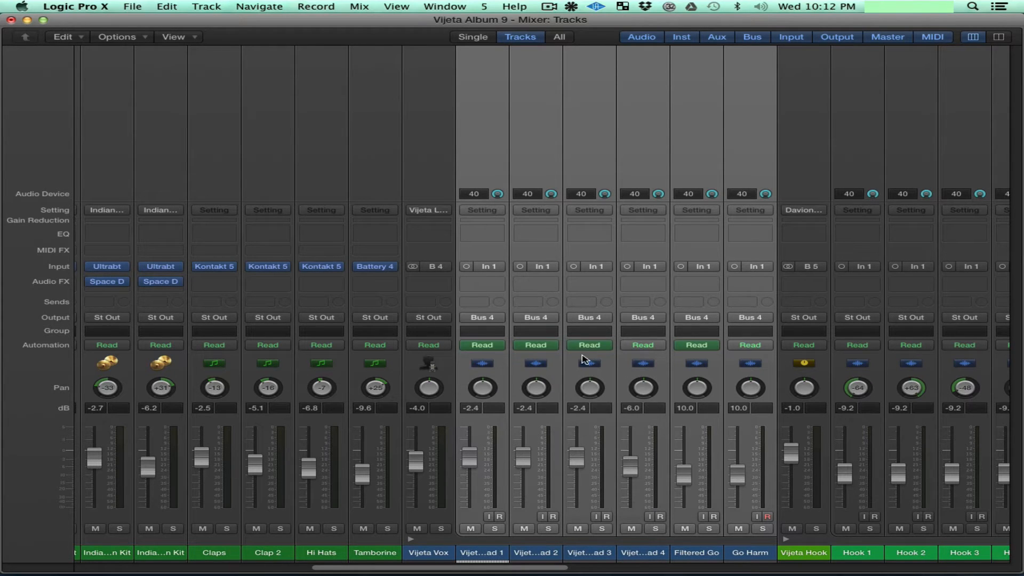
click(433, 556)
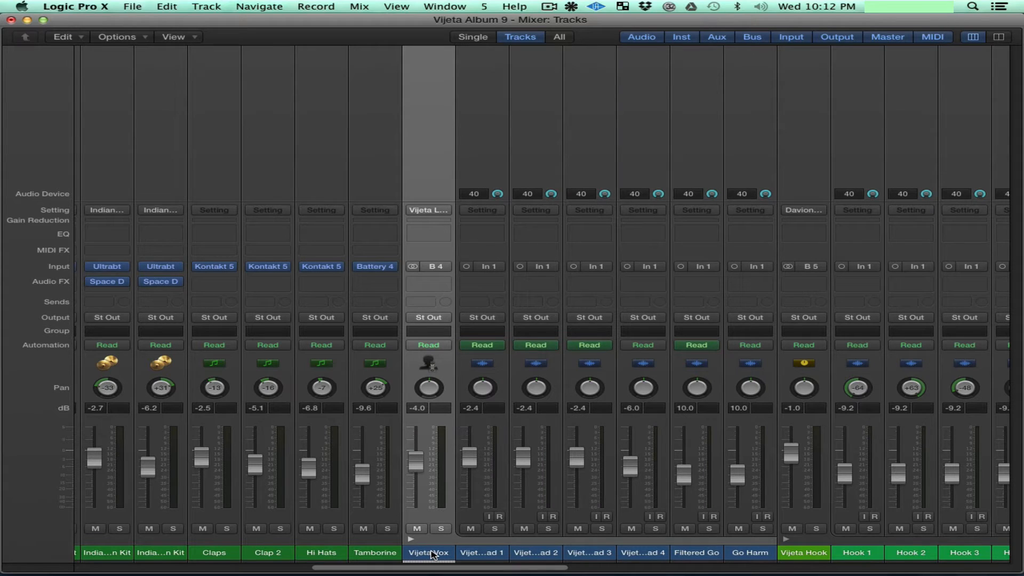
key(super+s)
scroll(433, 556, left, 5)
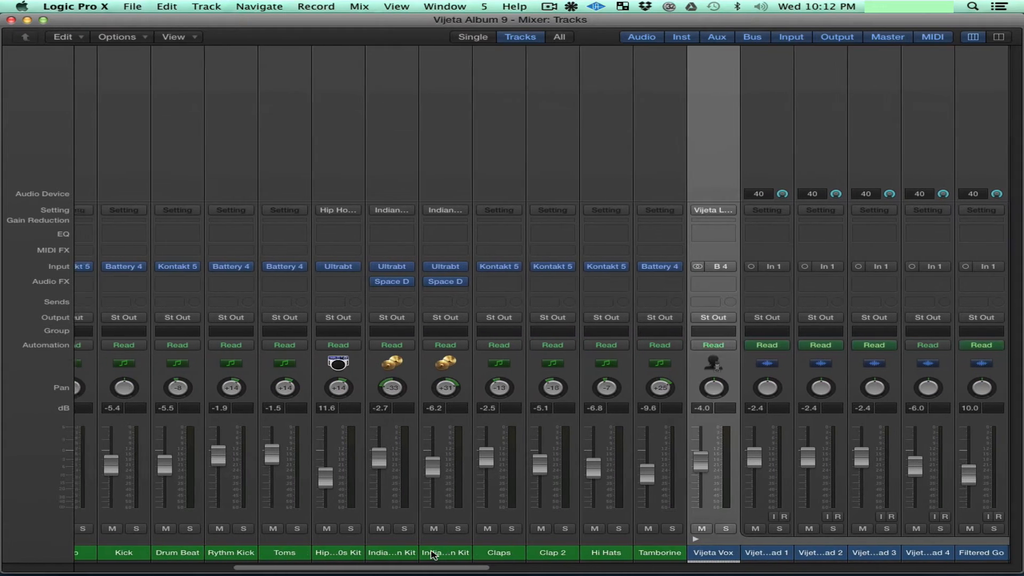
Route the outputs of the Hey 1 through Hey 12 channel strips together to Stereo Output, and save the project.
scroll(433, 555, left, 10)
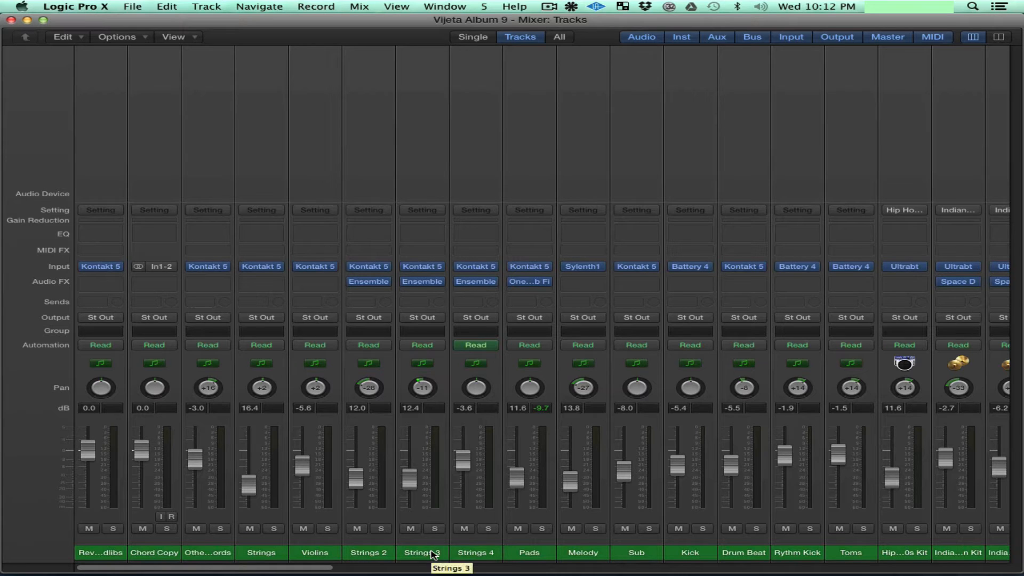
scroll(434, 534, right, 7)
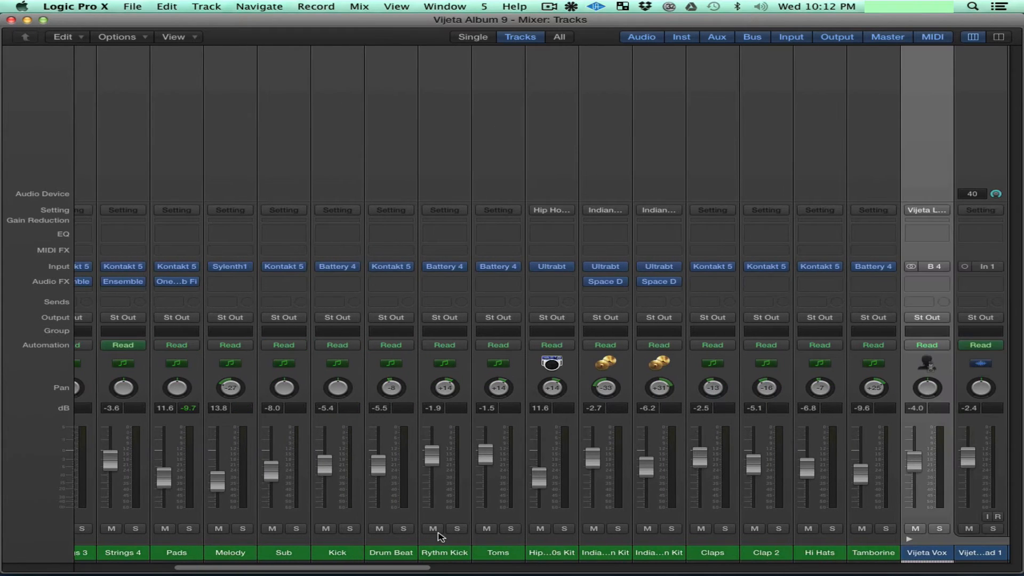
scroll(441, 537, right, 9)
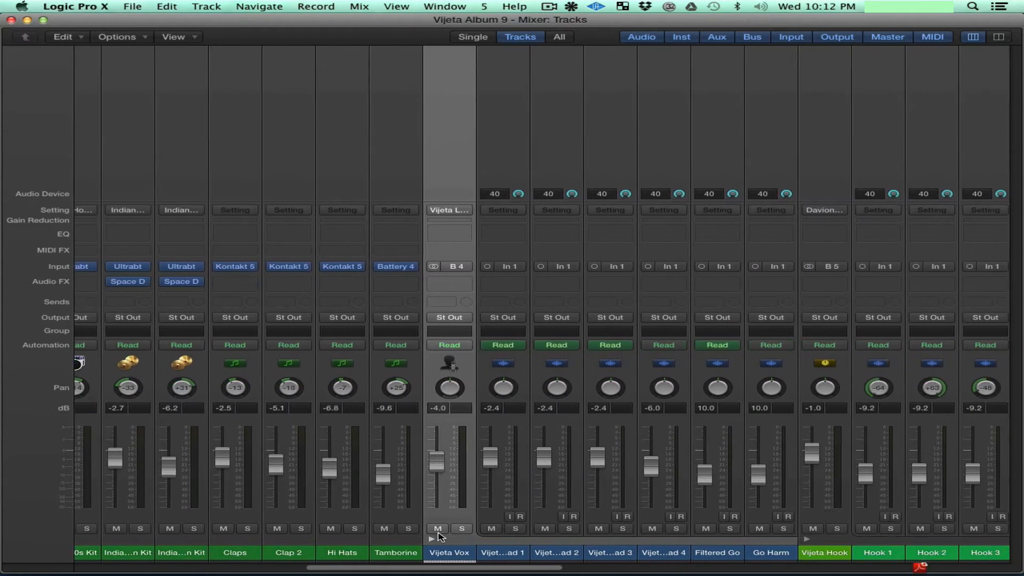
scroll(438, 537, right, 1)
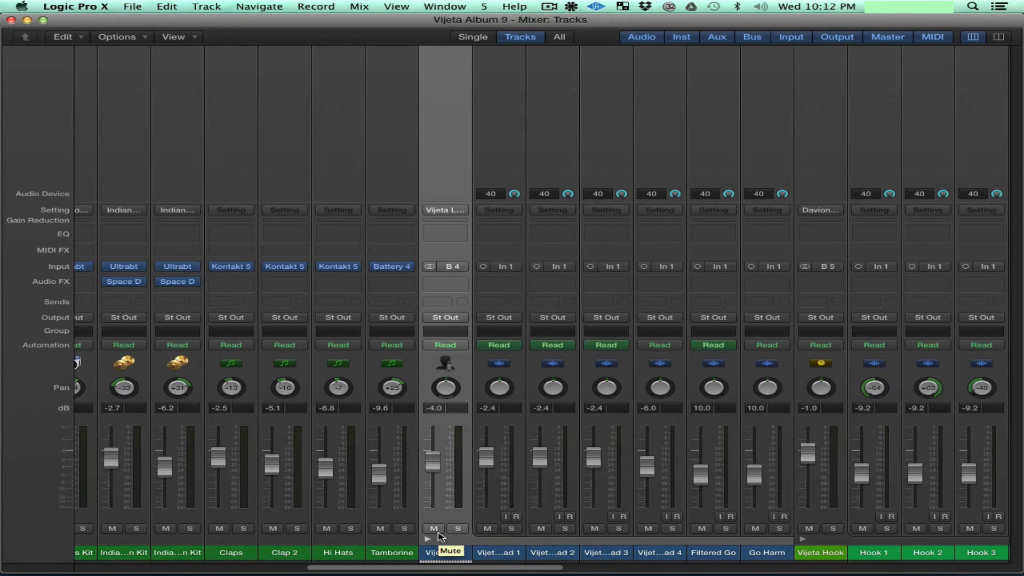
scroll(438, 536, right, 14)
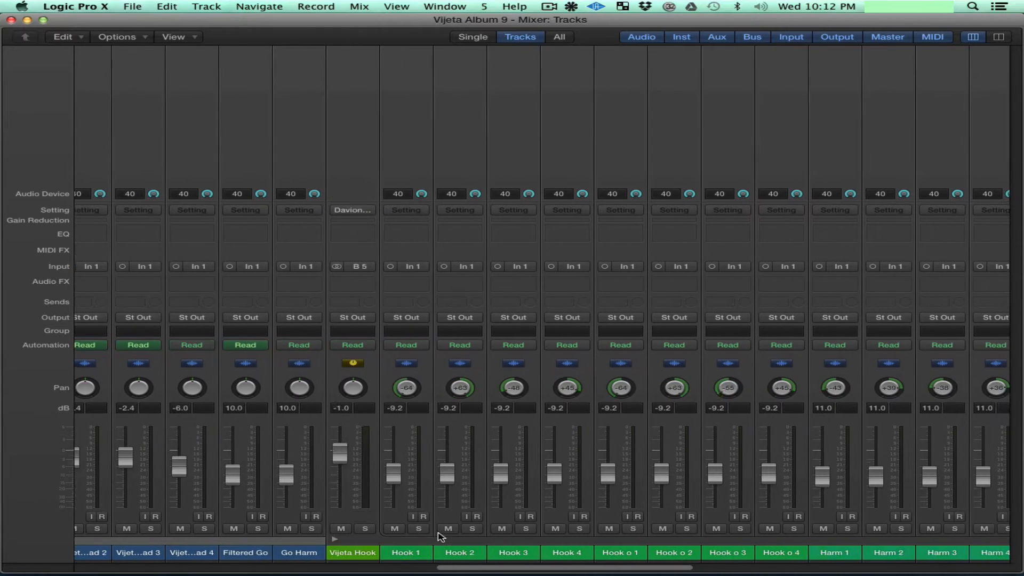
scroll(438, 536, right, 10)
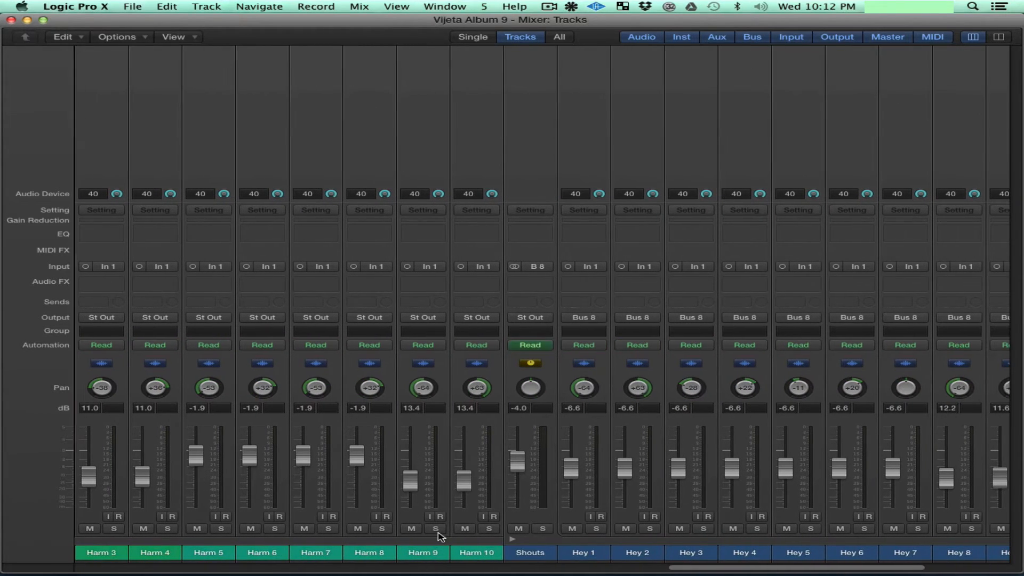
click(570, 555)
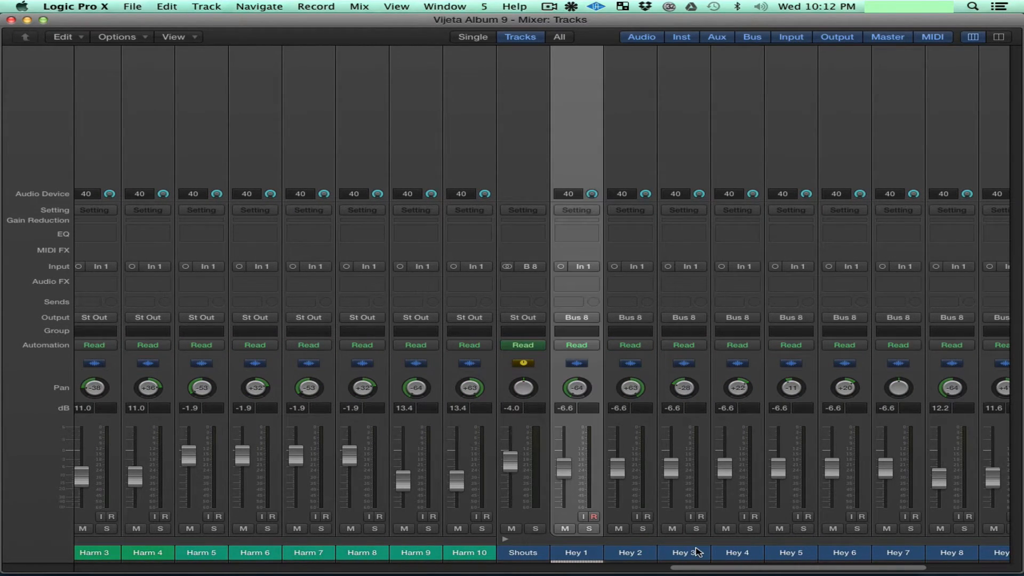
scroll(699, 549, right, 5)
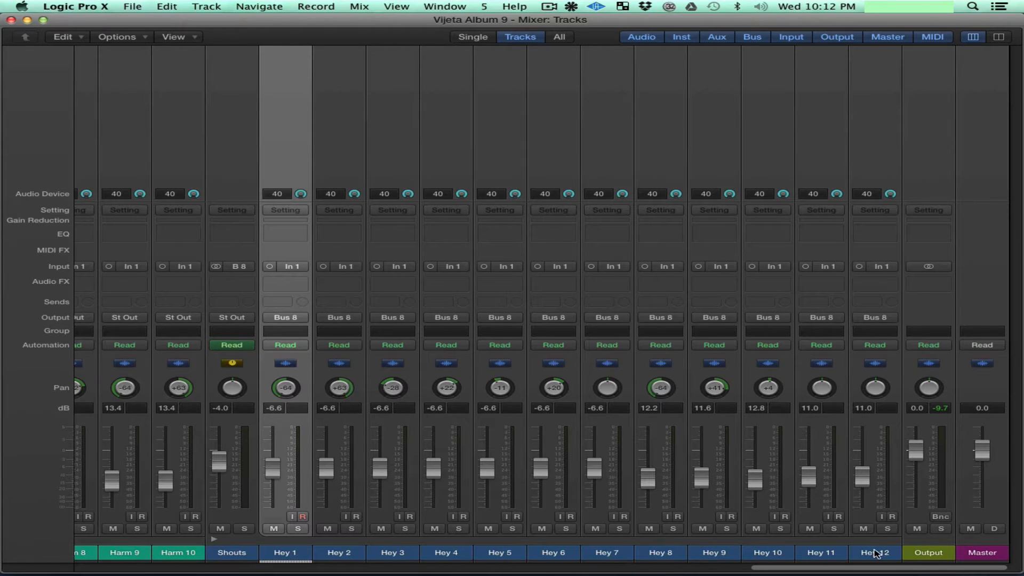
shift+click(875, 553)
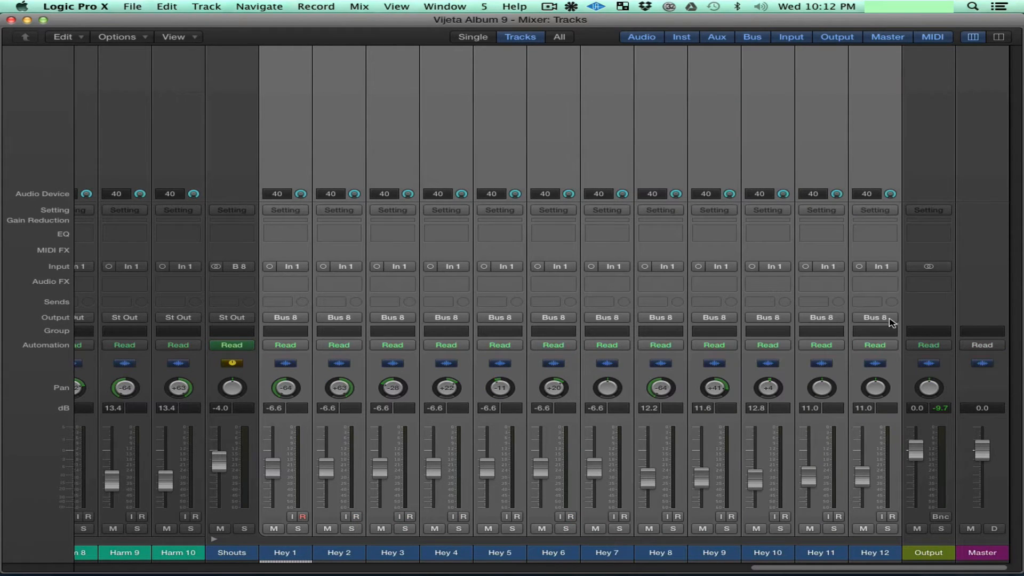
click(894, 321)
mouse_move(916, 357)
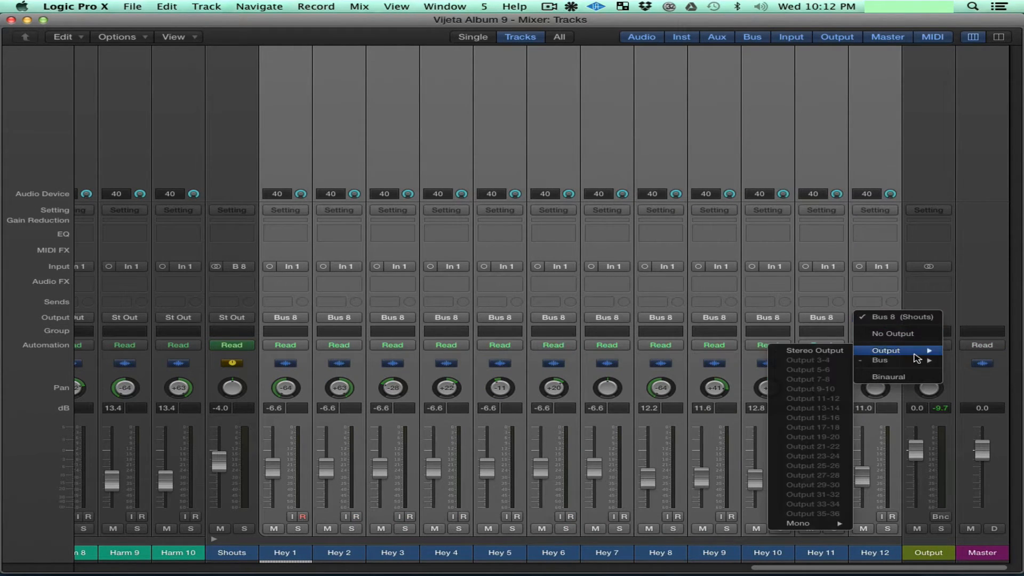
click(834, 354)
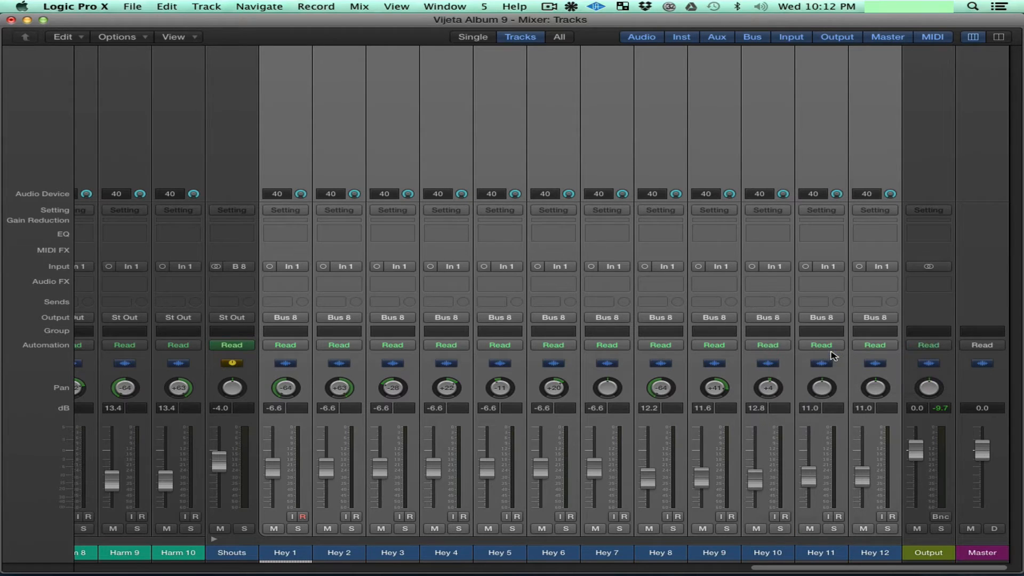
click(571, 6)
click(638, 90)
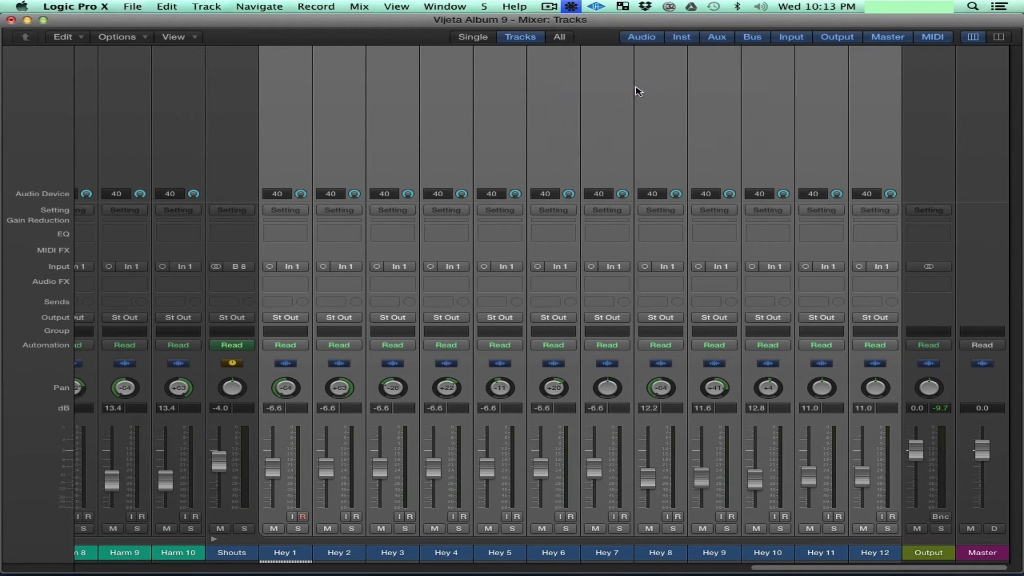
click(235, 557)
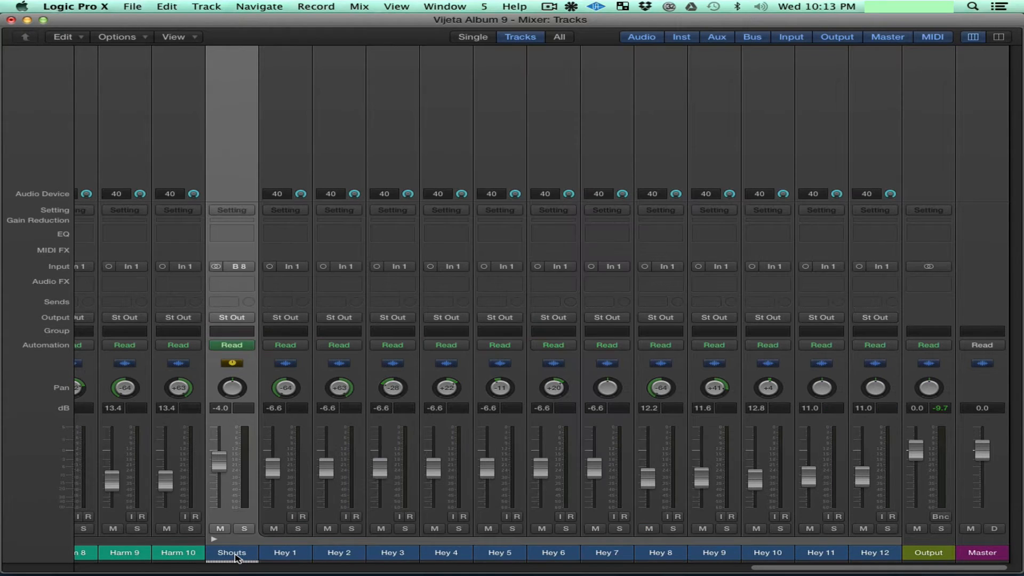
key(super+s)
key(super+s)
Try to reset the faders of Shouts and Hey 1 through Hey 12 together to 0 dB.
shift+click(875, 553)
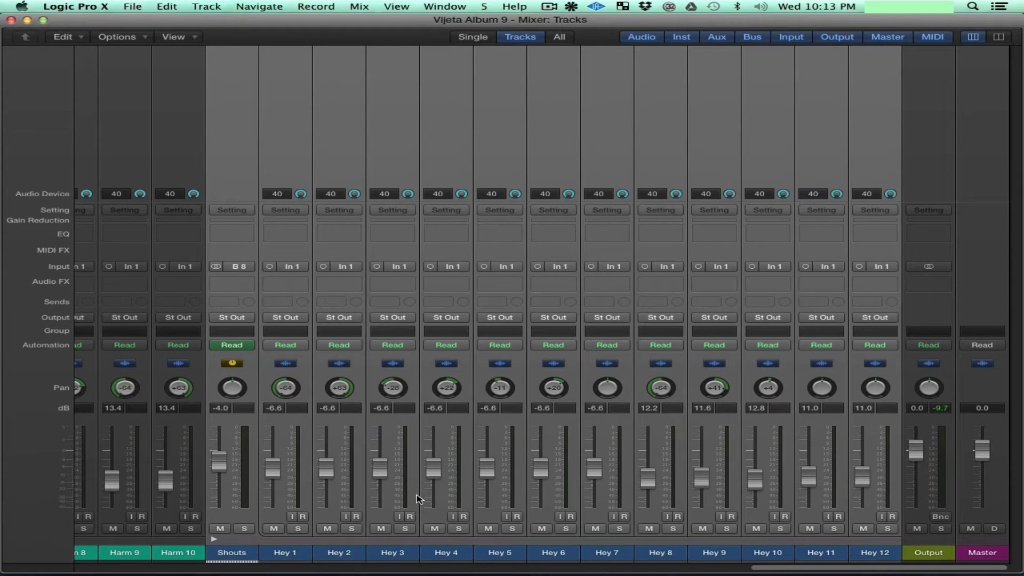
alt+click(327, 477)
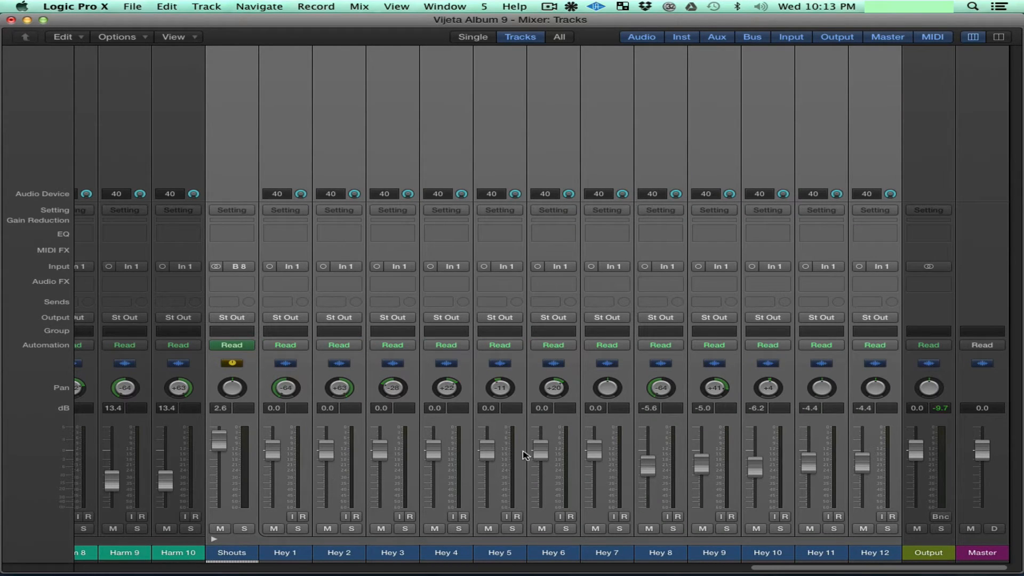
alt+click(648, 466)
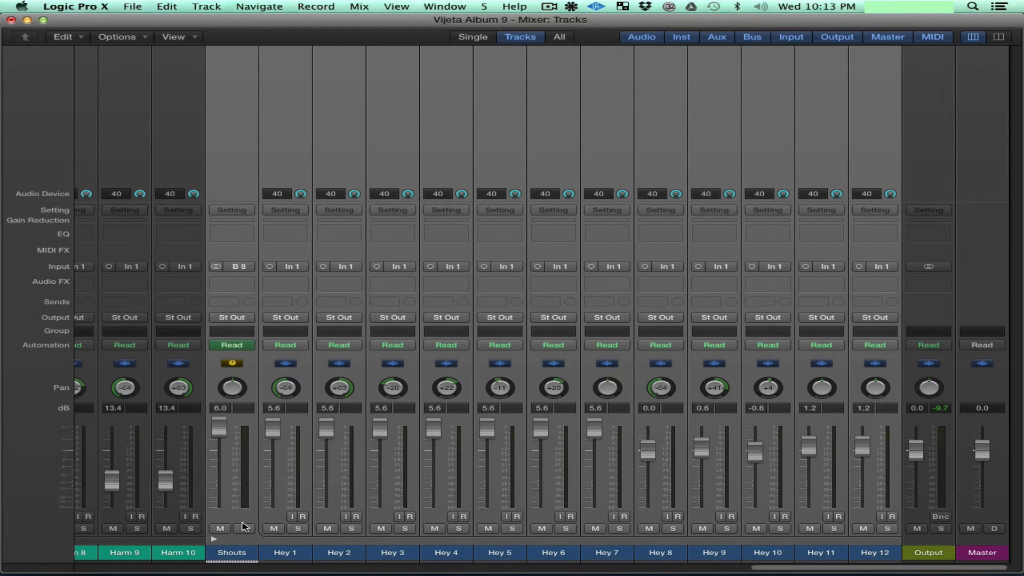
click(192, 554)
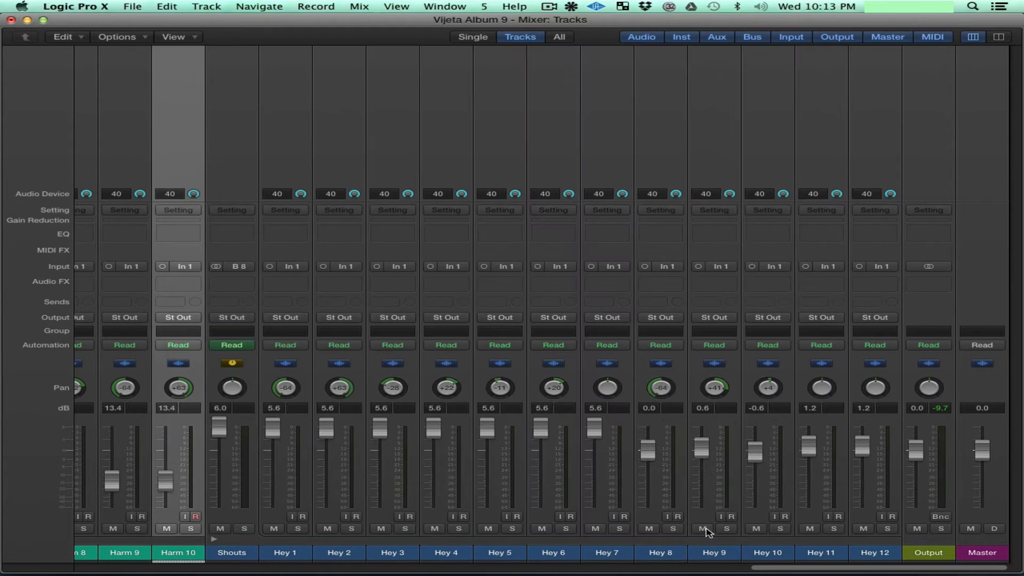
Bring the volume faders of Hey 8 through Hey 12 to 0.0 dB.
click(675, 553)
shift+click(867, 555)
drag(757, 461, 758, 459)
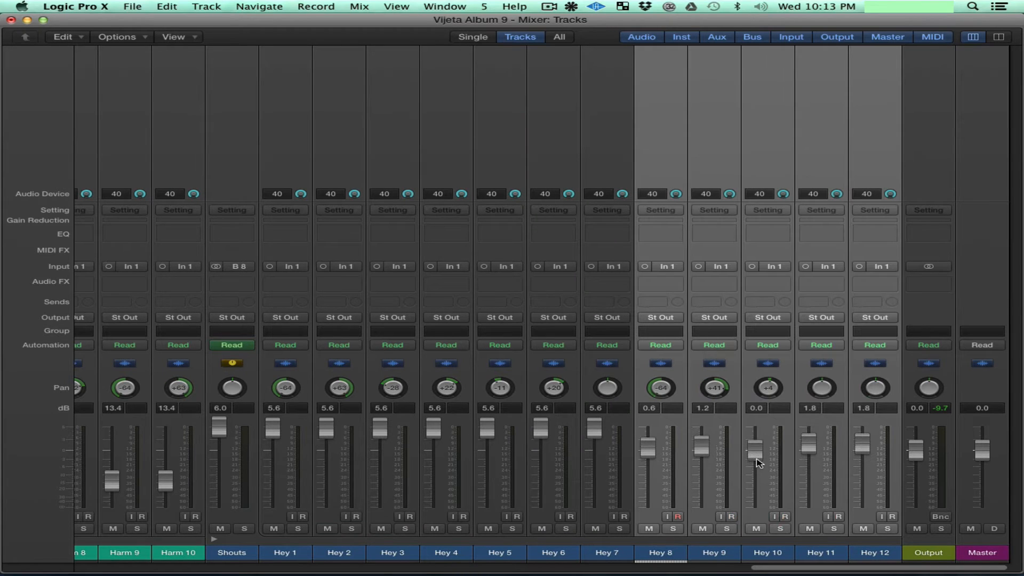
click(617, 557)
alt+click(647, 448)
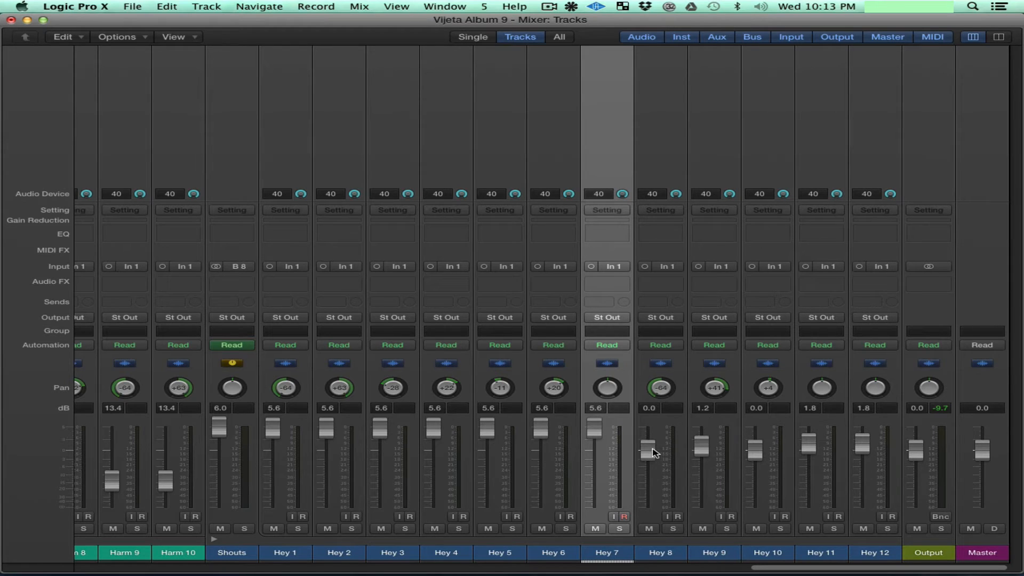
alt+click(701, 448)
alt+click(815, 451)
alt+click(866, 450)
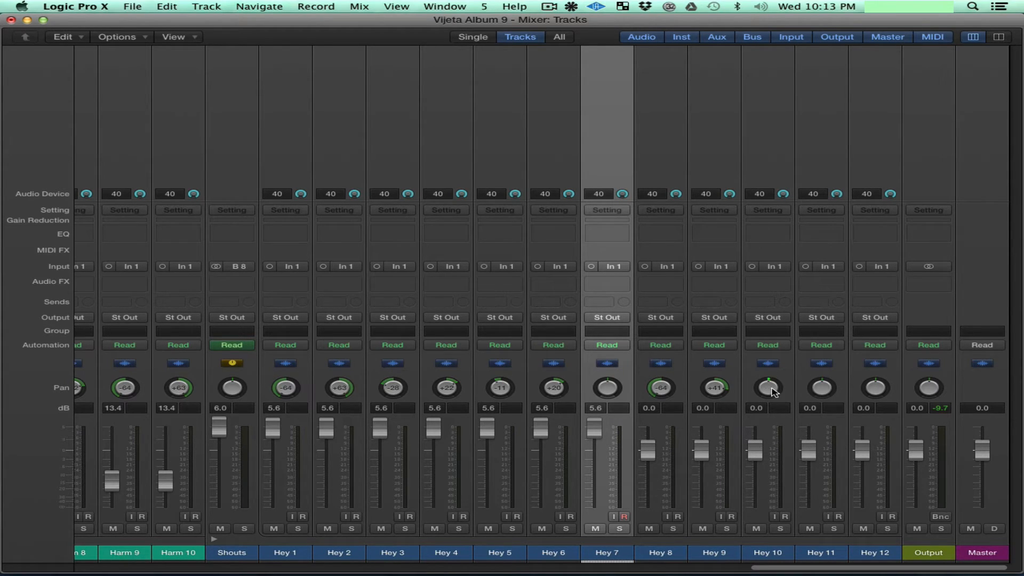
Center the pan of Hey 5, Hey 6, Hey 8, Hey 9 and Hey 10.
alt+click(715, 388)
alt+click(661, 388)
alt+click(553, 388)
Reset the volume faders of Hey 1 through Hey 6 to 0.0 dB and the Shouts fader to -4.0 dB.
alt+click(541, 427)
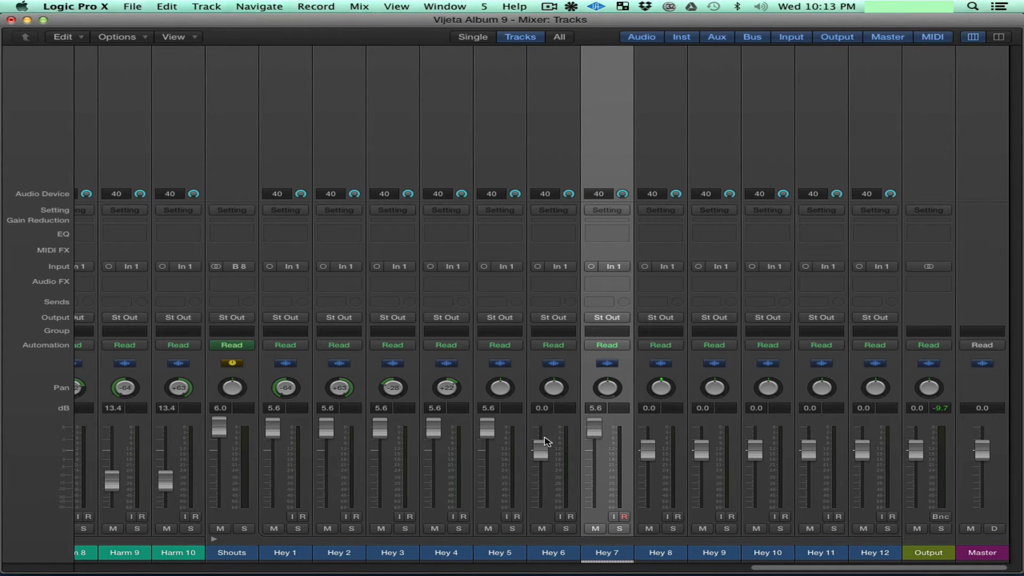
alt+click(487, 429)
alt+click(434, 431)
alt+click(380, 429)
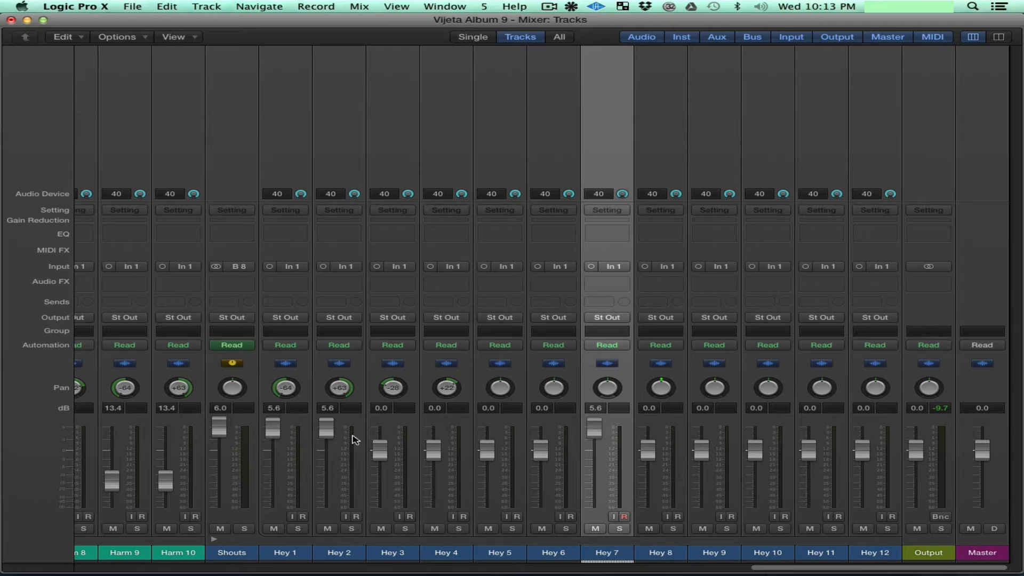
alt+click(326, 430)
alt+click(273, 429)
alt+click(219, 429)
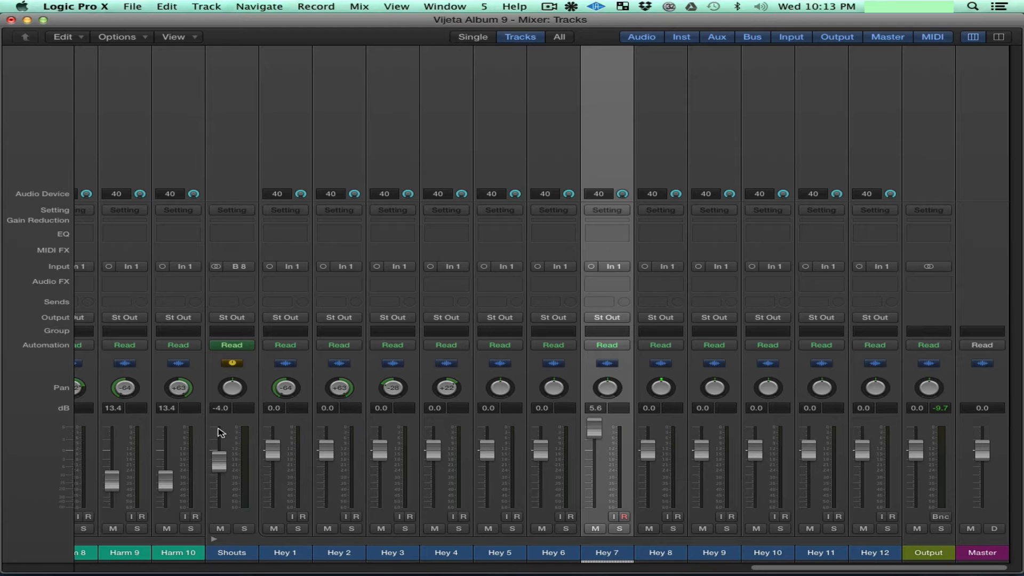
Center the pan of the Hey 1 through Hey 4 channel strips.
alt+click(286, 388)
alt+click(339, 389)
alt+click(393, 389)
alt+click(447, 389)
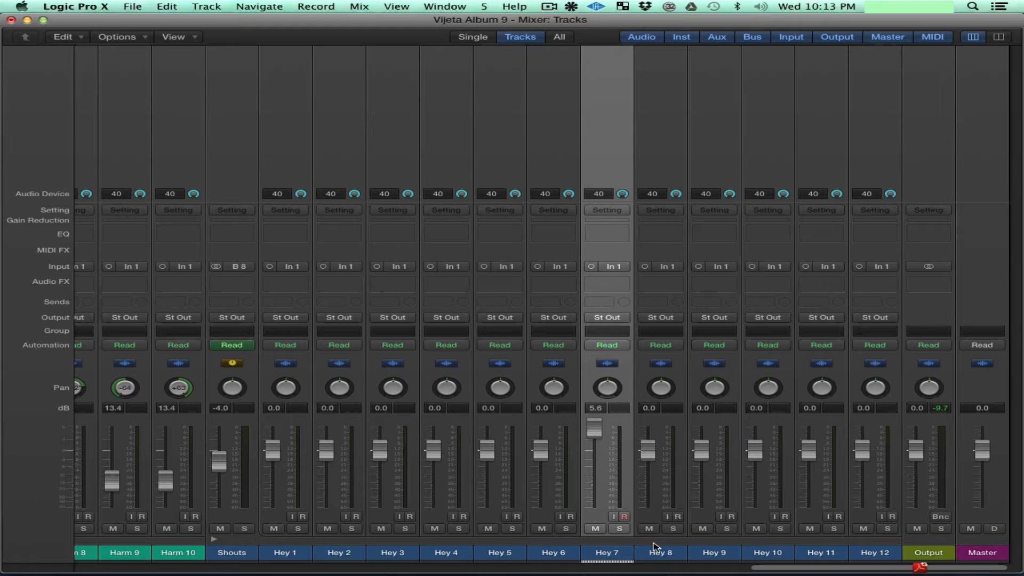
Reset the Hey 7 volume fader to 0.0 dB and save the project.
key(super+s)
alt+click(590, 430)
key(super+s)
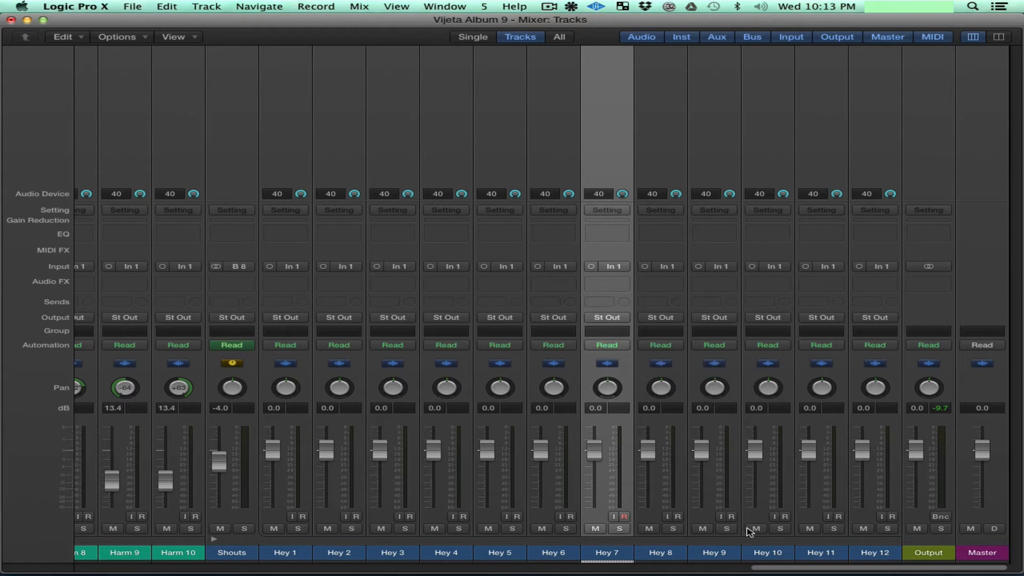
Reset the volume faders of Harm 4 through Harm 10 to 0.0 dB.
scroll(765, 558, left, 5)
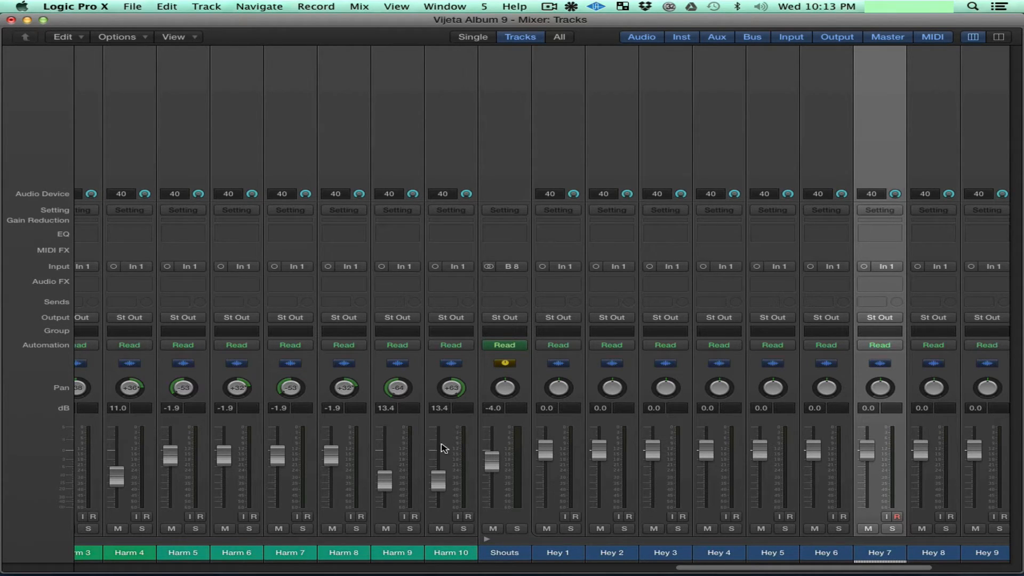
alt+click(438, 472)
alt+click(395, 474)
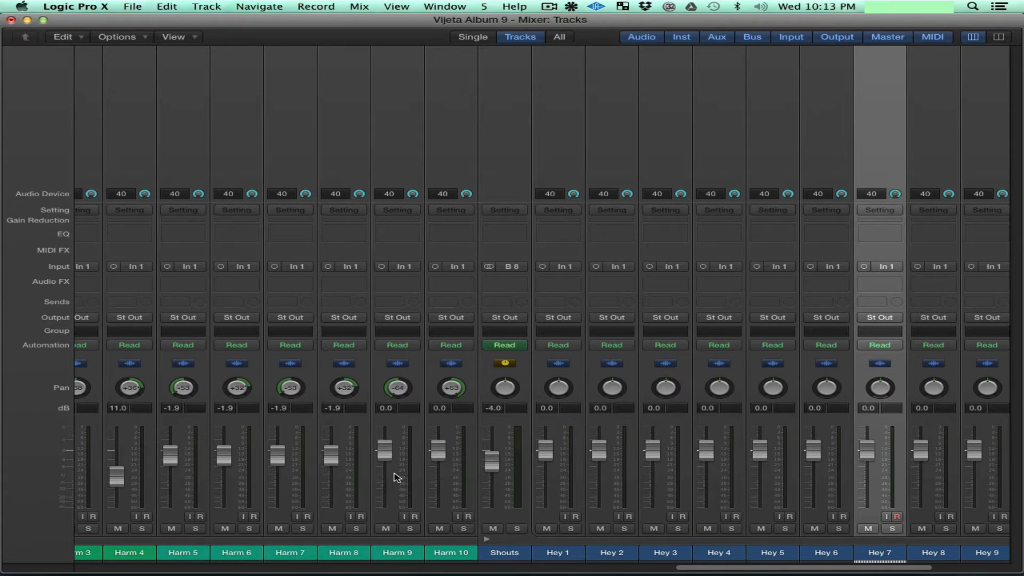
alt+click(335, 457)
alt+click(280, 458)
alt+click(226, 457)
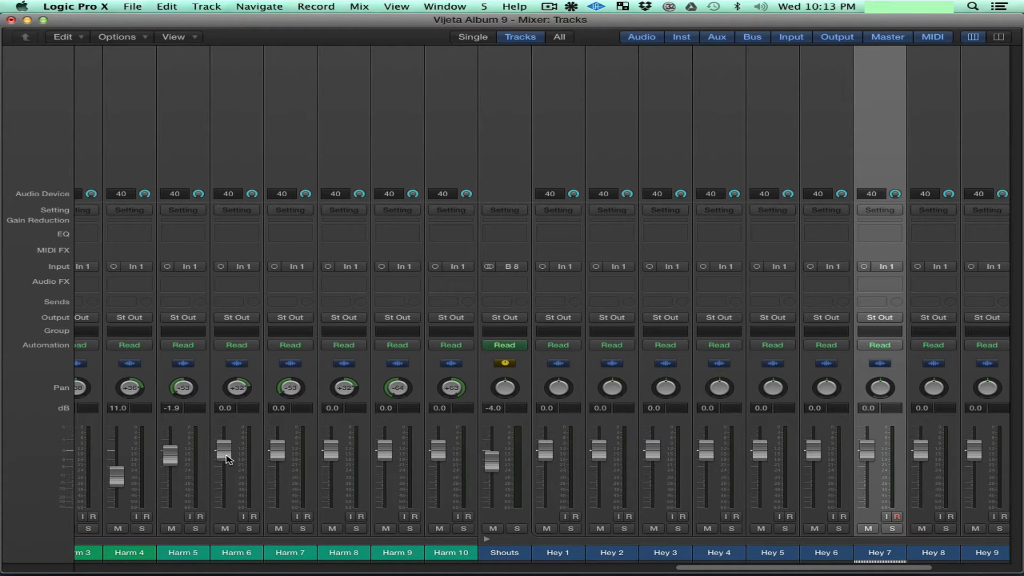
alt+click(171, 460)
alt+click(117, 476)
Center the pan of the Harm 4 through Harm 10 channel strips.
alt+click(132, 389)
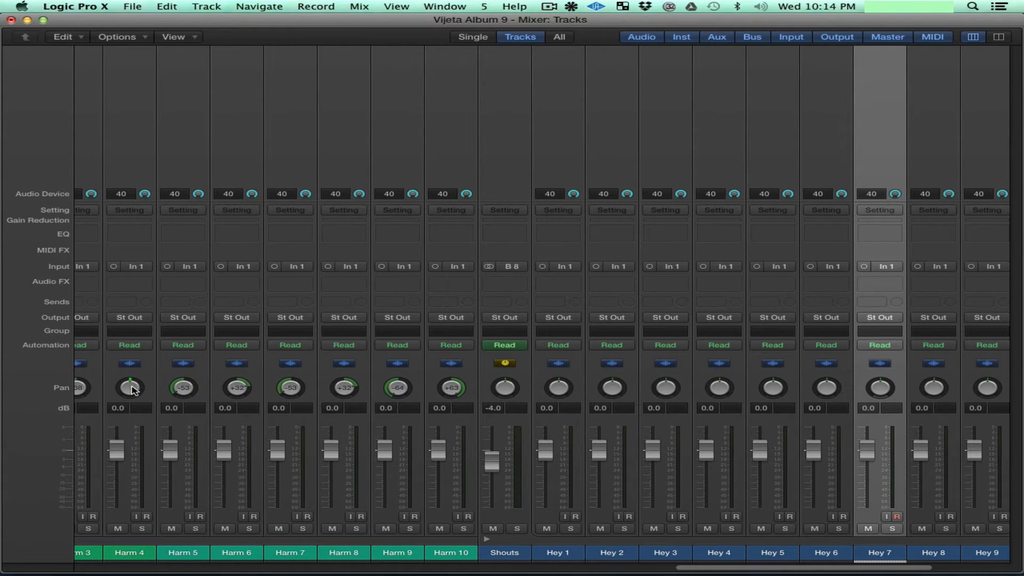
alt+click(183, 388)
alt+click(235, 390)
alt+click(288, 390)
alt+click(341, 389)
alt+click(386, 390)
alt+click(441, 393)
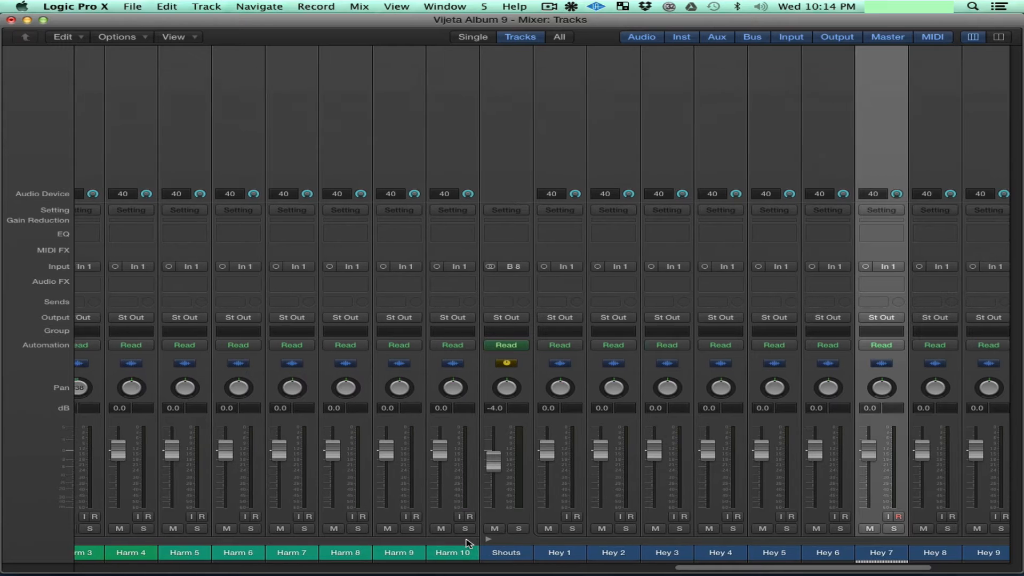
Center the pan of Hook 3, Hook 4, Hook o 1 through Hook o 4, and Harm 1 through Harm 3.
scroll(480, 481, left, 8)
alt+click(534, 391)
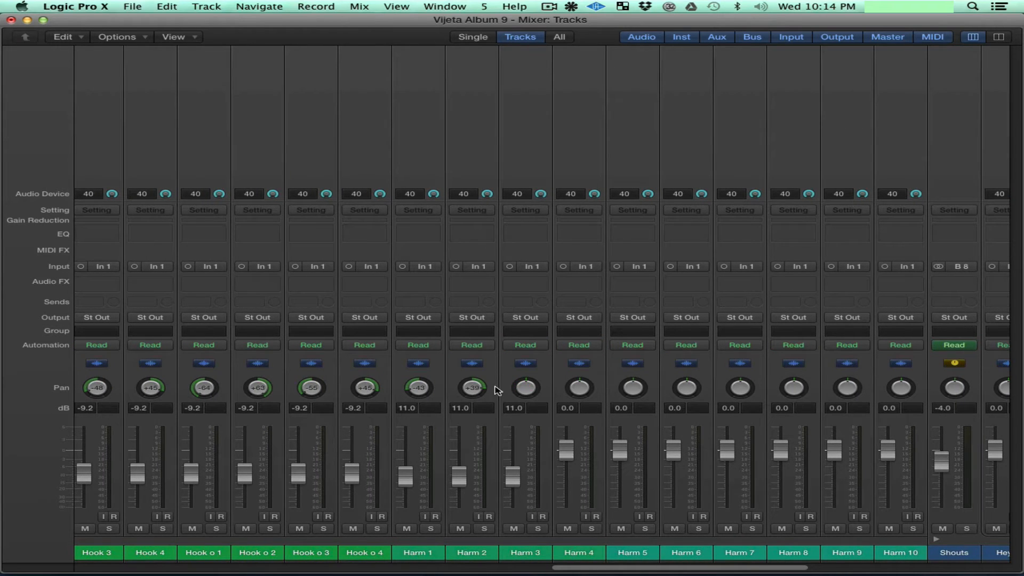
alt+click(477, 393)
alt+click(425, 394)
alt+click(367, 395)
alt+click(314, 394)
alt+click(260, 394)
alt+click(207, 393)
alt+click(150, 391)
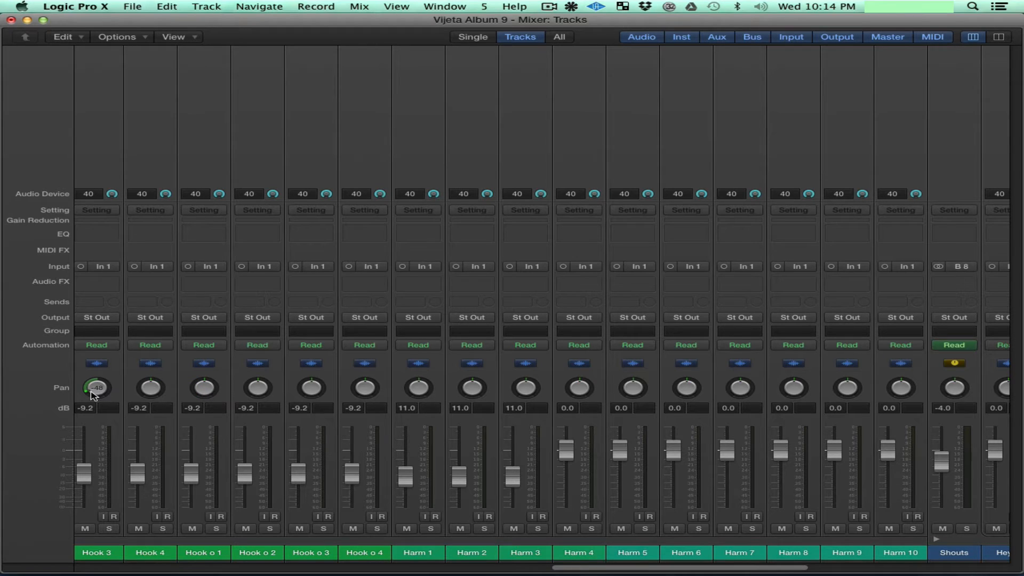
alt+click(96, 390)
Reset the volume faders of Hook 3, Hook 4 and Hook o 1 through Hook o 3 to 0.0 dB.
alt+click(83, 473)
alt+click(138, 473)
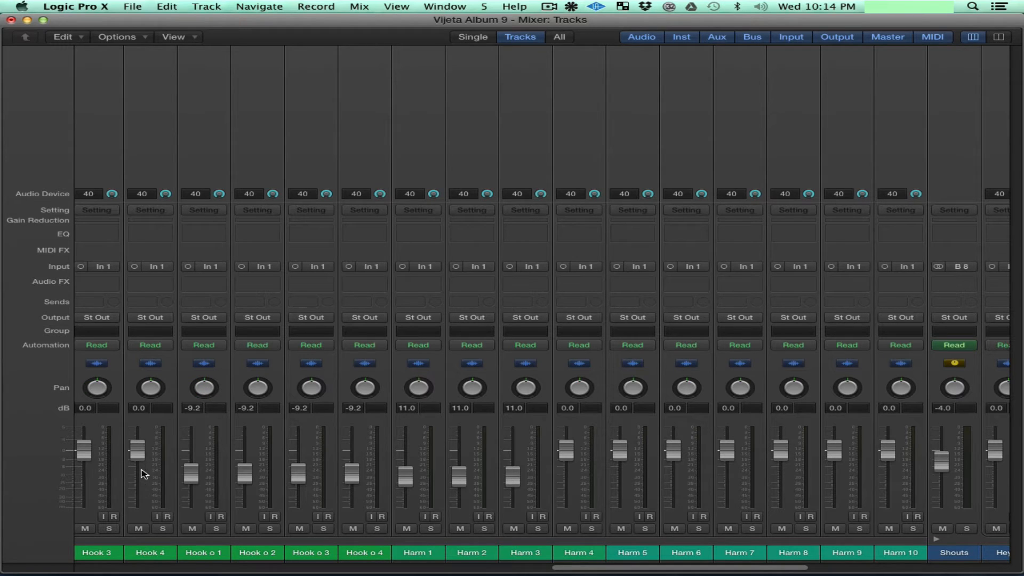
alt+click(192, 473)
alt+click(245, 473)
alt+click(292, 474)
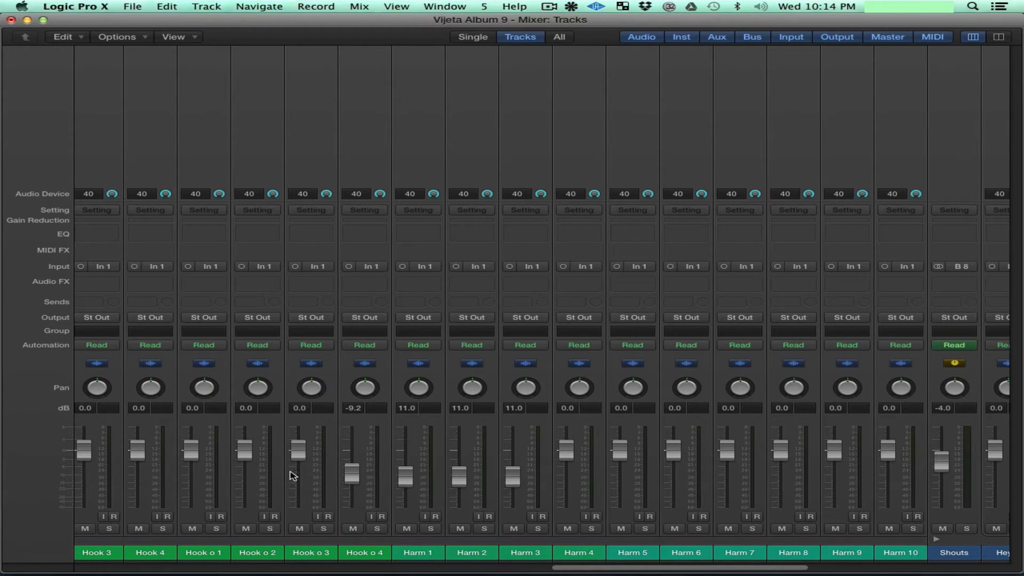
Reset the volume faders of Hook o 4, Harm 1, Harm 2 and Harm 3 to 0 dB and save the project.
alt+click(356, 472)
alt+click(405, 477)
alt+click(459, 476)
alt+click(513, 480)
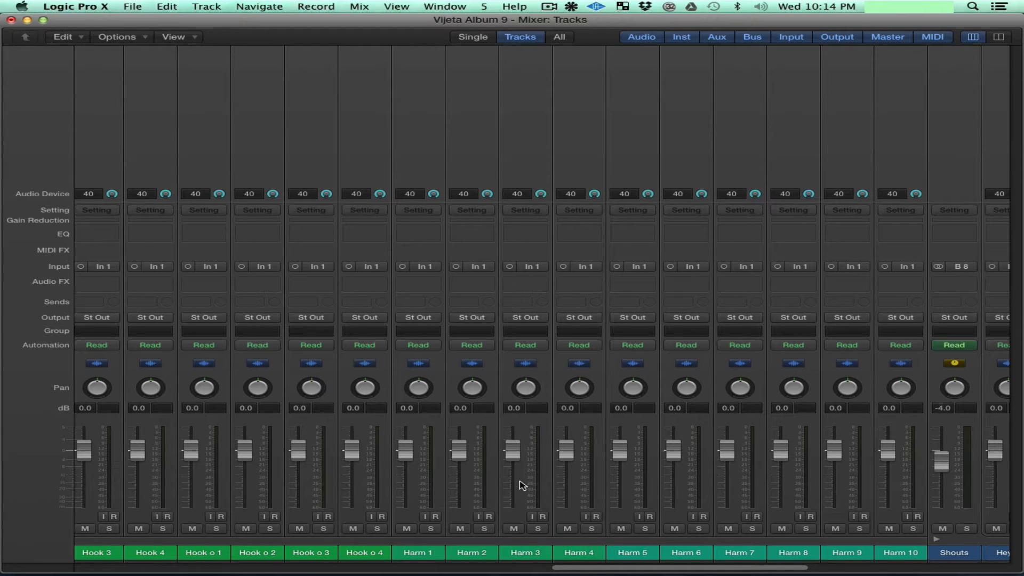
key(super+s)
Reset Hook 1, Hook 2 and the Hook stack track to 0 dB and centre the pan of Hook 1 and Hook 2.
scroll(608, 499, left, 15)
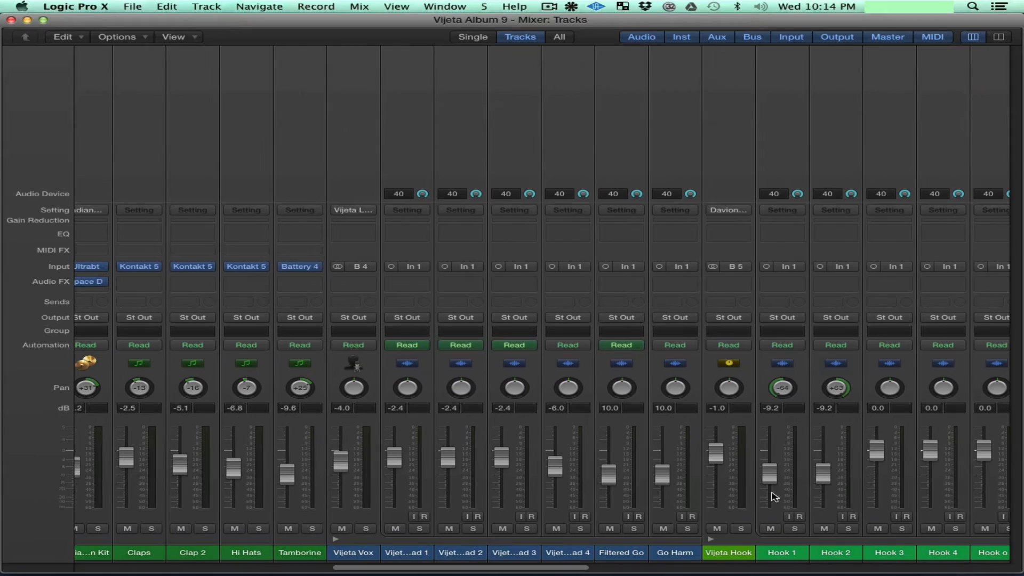
alt+click(831, 474)
alt+click(834, 390)
alt+click(794, 391)
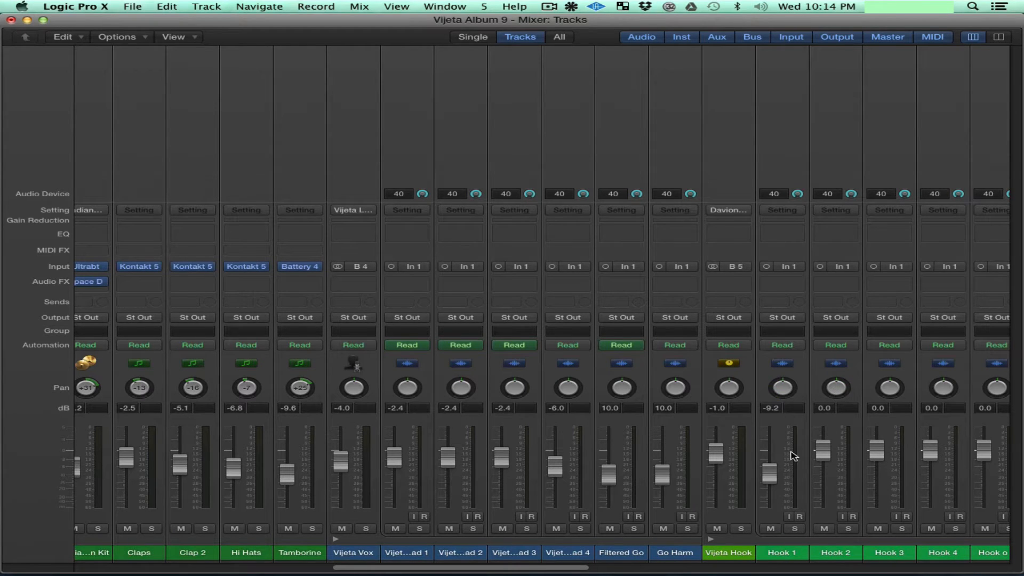
alt+click(772, 473)
alt+click(716, 454)
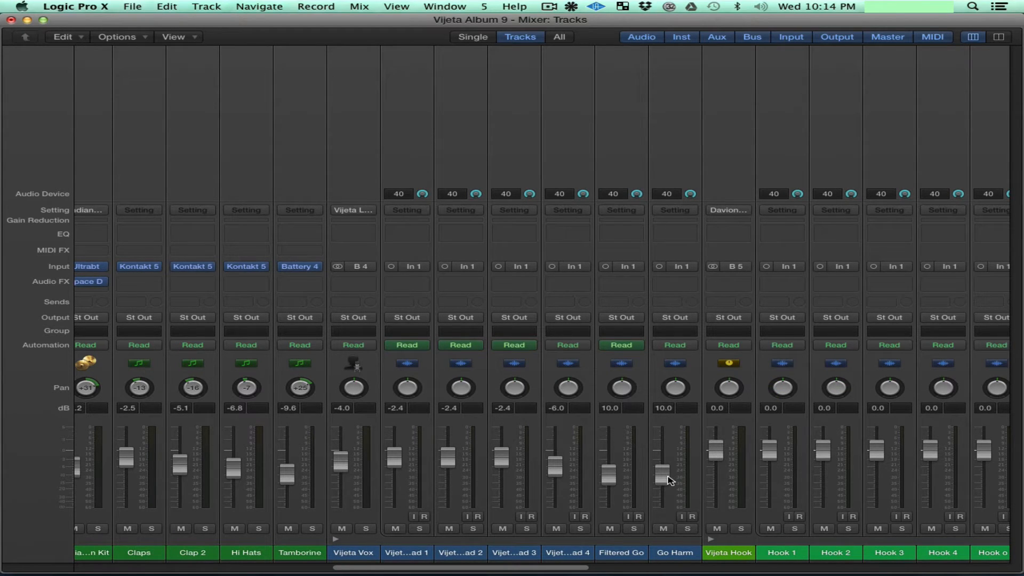
Reset the Go Harm, Lead 4 and Vox stack faders to 0 dB and save the project.
alt+click(667, 478)
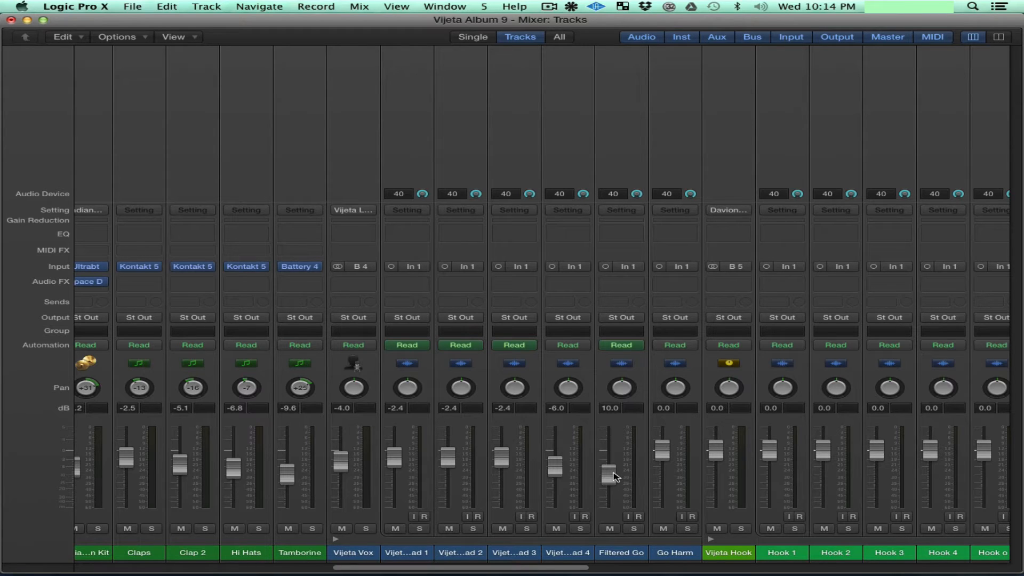
alt+click(554, 467)
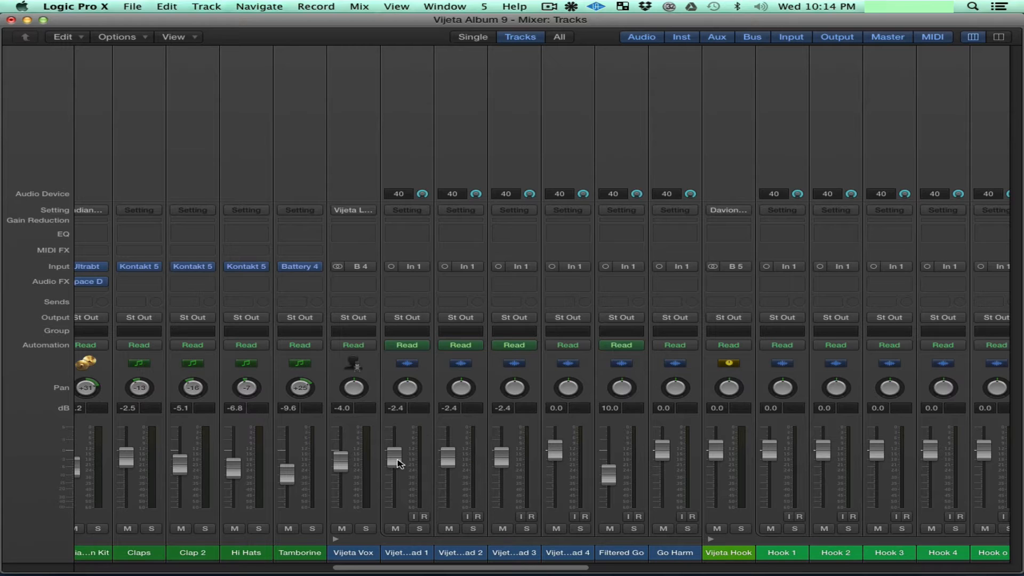
alt+click(339, 465)
key(super+s)
Reset Tamborine and Hi Hats to 0 dB and centre the pan of Tamborine, Hi Hats, Clap 2 and Claps.
alt+click(294, 476)
alt+click(238, 475)
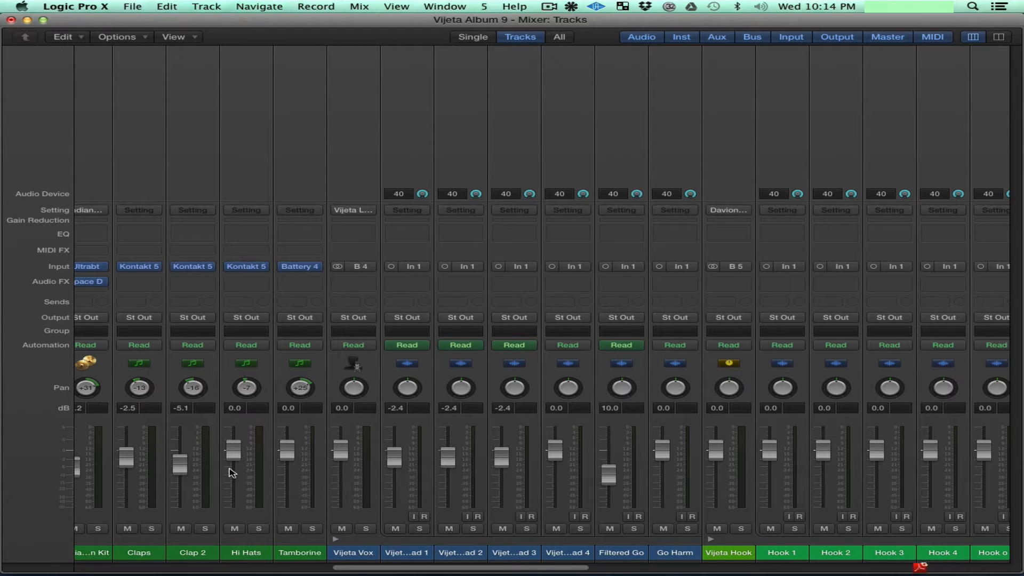
alt+click(300, 388)
alt+click(247, 388)
alt+click(202, 392)
Reset Clap 2 and both Indian & Middle Eastern Kit tracks to 0 dB and centre the pan of both kits.
scroll(182, 520, left, 5)
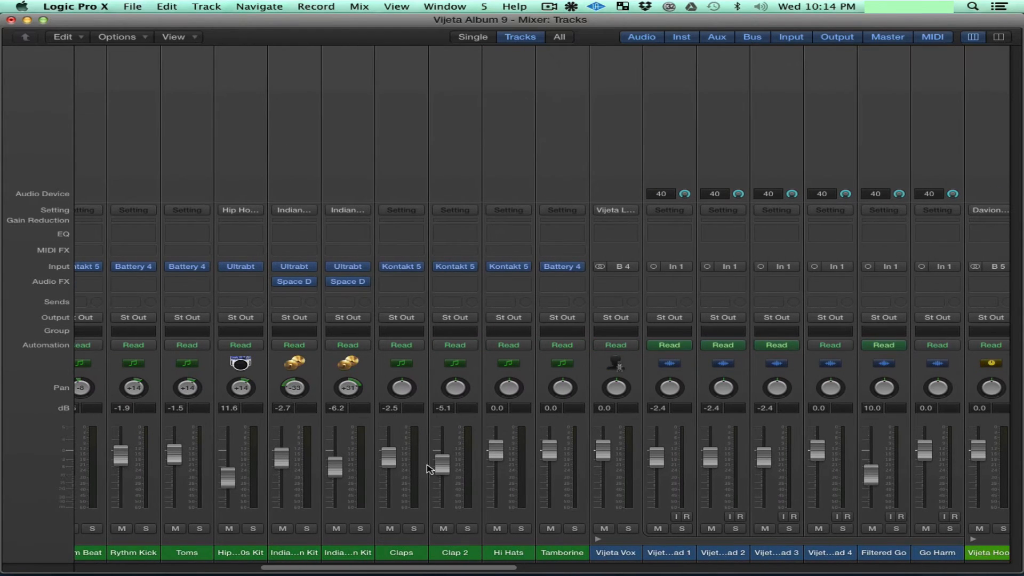
alt+click(359, 392)
alt+click(344, 468)
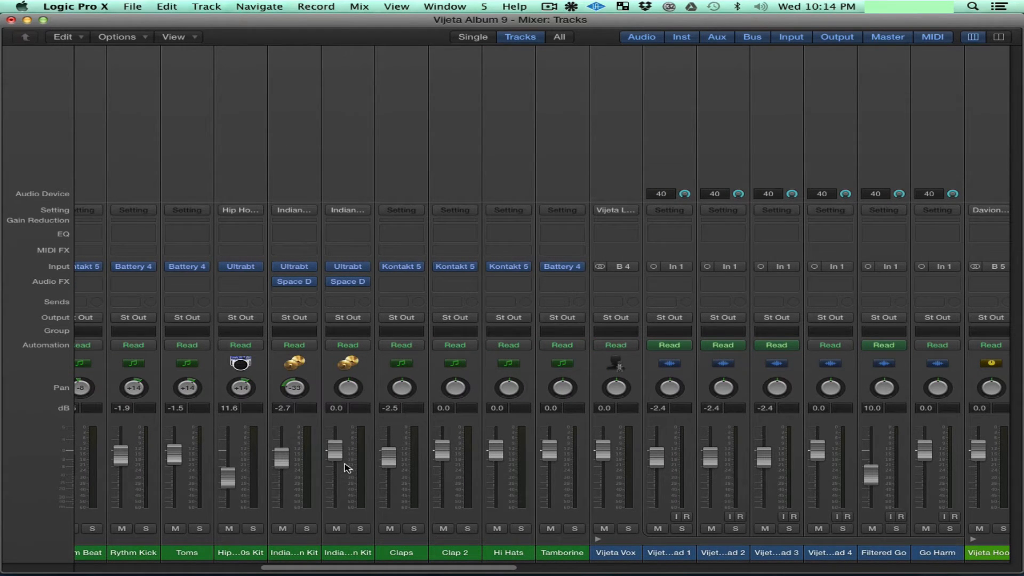
alt+click(288, 468)
alt+click(296, 392)
Reset the Hip Hop 90s Kit and Toms tracks to 0 dB volume and centred pan.
alt+click(244, 391)
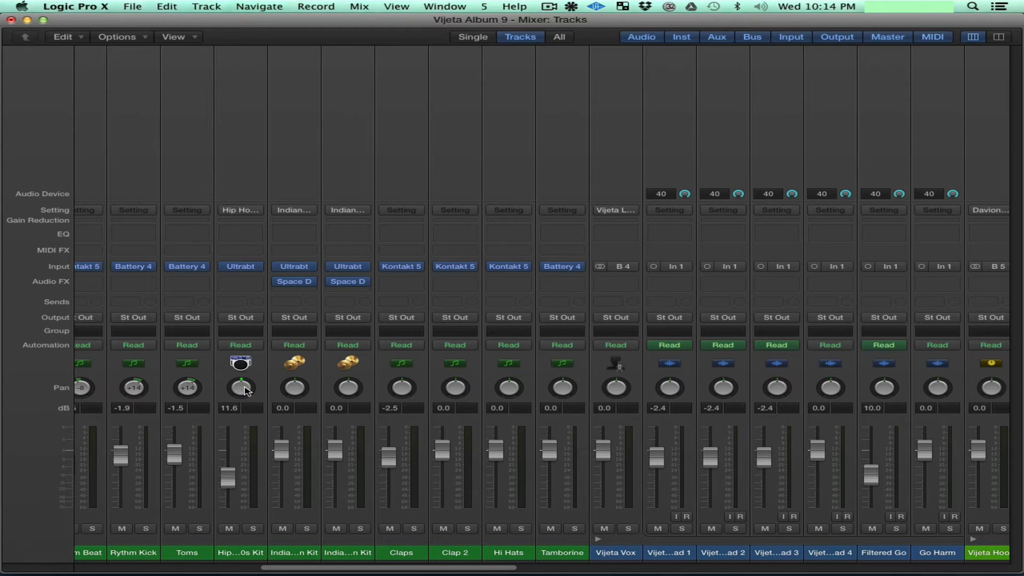
alt+click(228, 479)
alt+click(174, 454)
alt+click(187, 390)
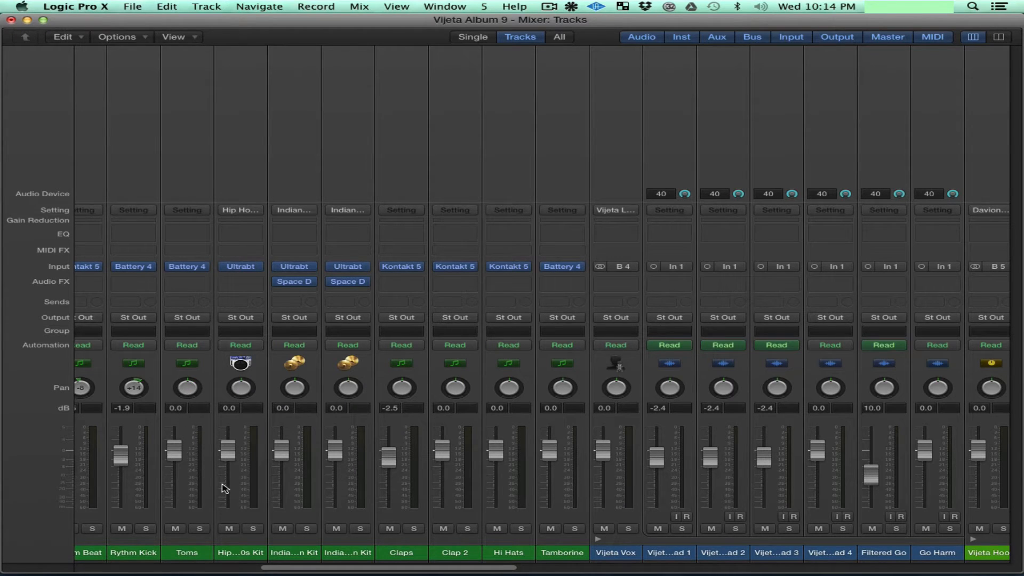
Reset the Rythm Kick and Drum Beat tracks to 0 dB volume and centred pan.
scroll(226, 488, left, 10)
alt+click(646, 462)
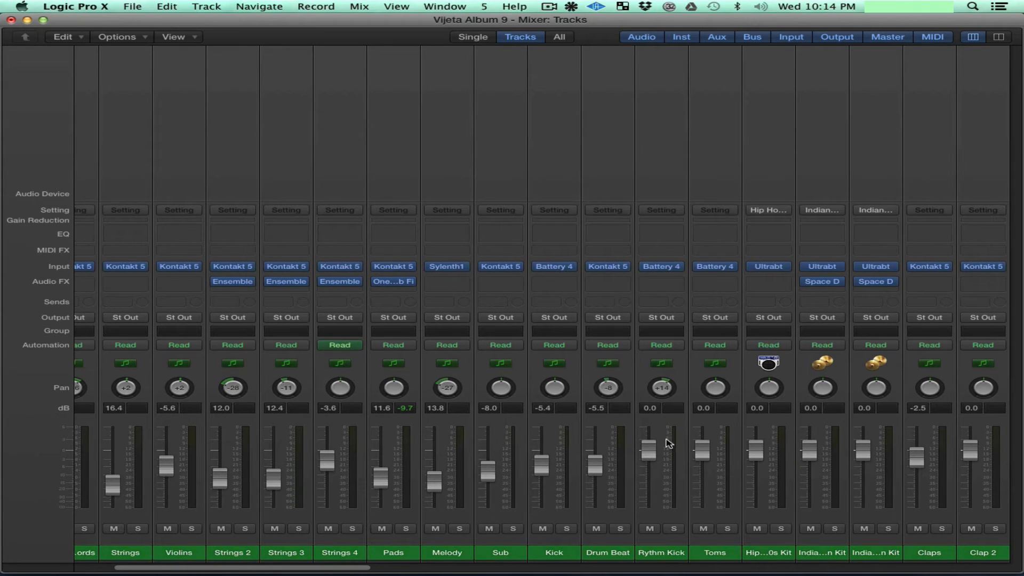
alt+click(611, 389)
alt+click(598, 463)
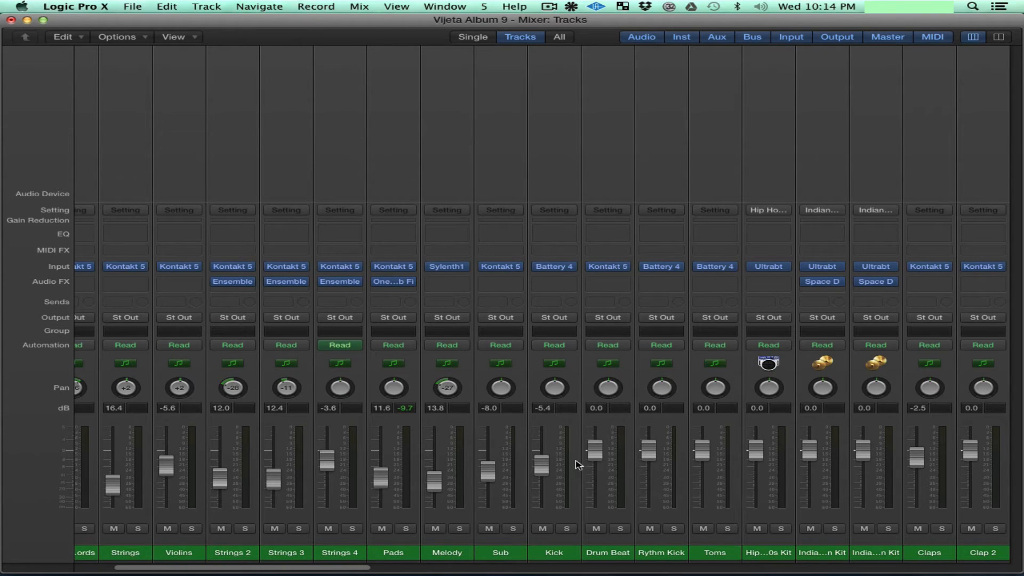
Reset the Kick, Sub, Melody and Pads faders to 0 dB and centre the Melody pan.
alt+click(542, 467)
alt+click(489, 472)
alt+click(435, 481)
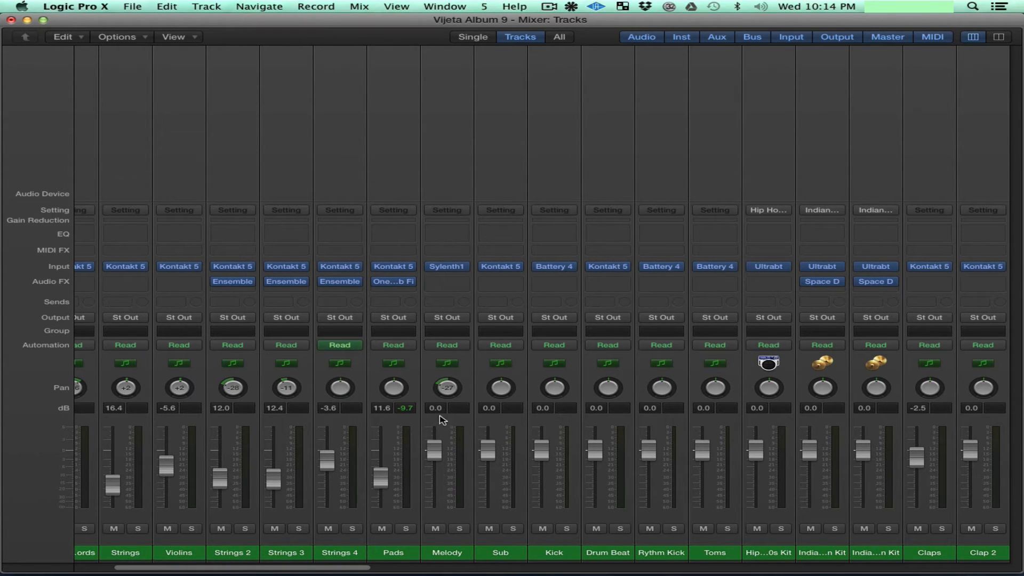
alt+click(379, 479)
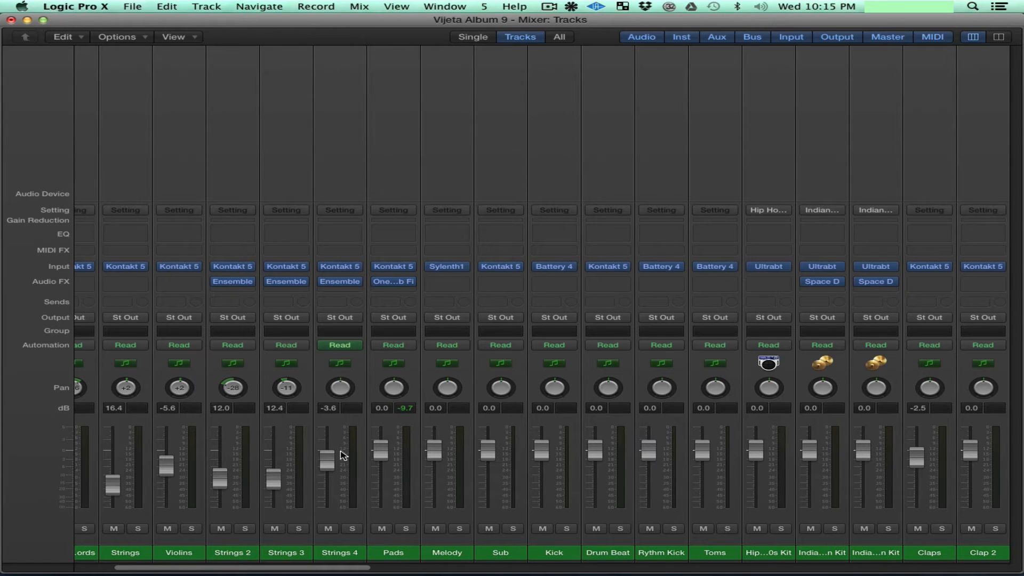
Reset Strings 3, Strings 2, Violins and Strings to 0 dB volume and centred pan.
alt+click(275, 480)
alt+click(221, 480)
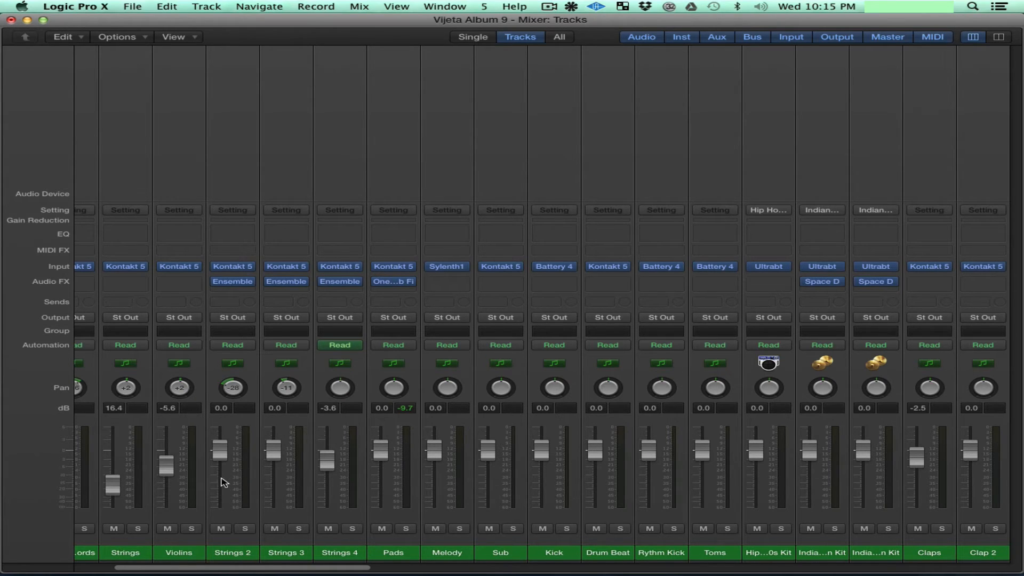
alt+click(166, 469)
alt+click(124, 483)
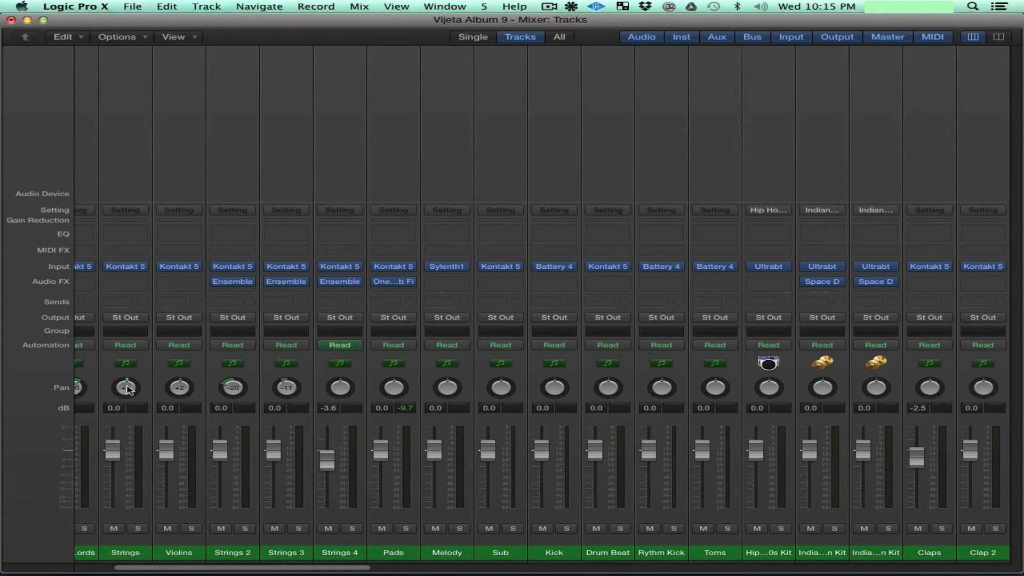
alt+click(283, 389)
Reset the chords track beside Strings to 0 dB volume and centred pan, and save the project.
scroll(314, 533, left, 5)
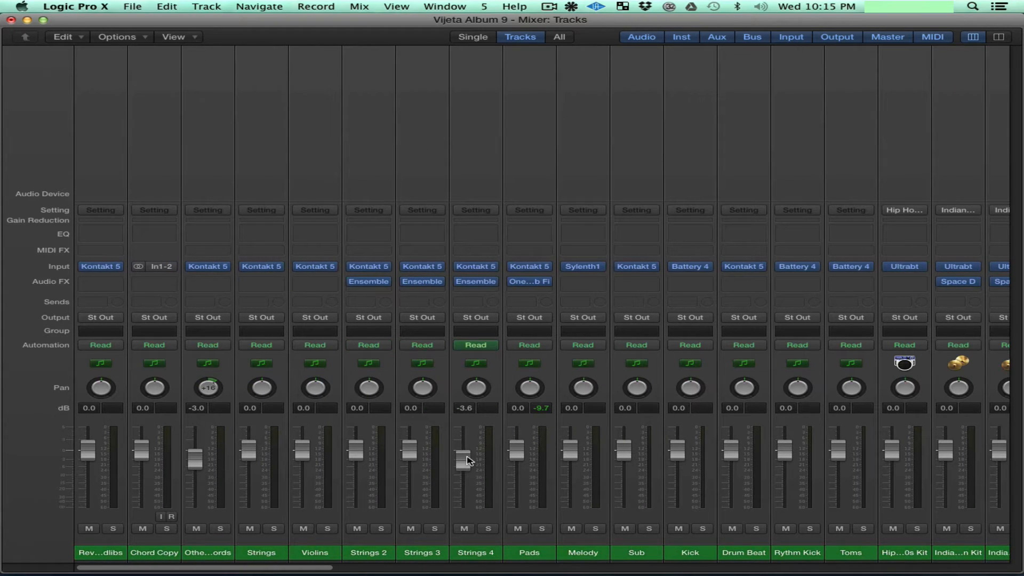
alt+click(200, 467)
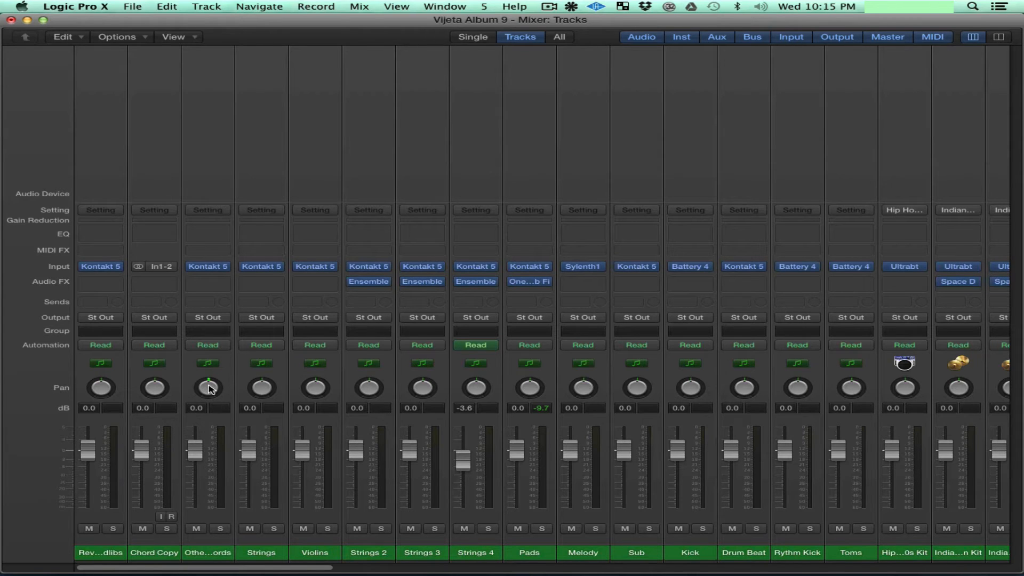
key(super+s)
Select the Strings 4 track and display its volume automation in an enlarged tracks view.
click(490, 553)
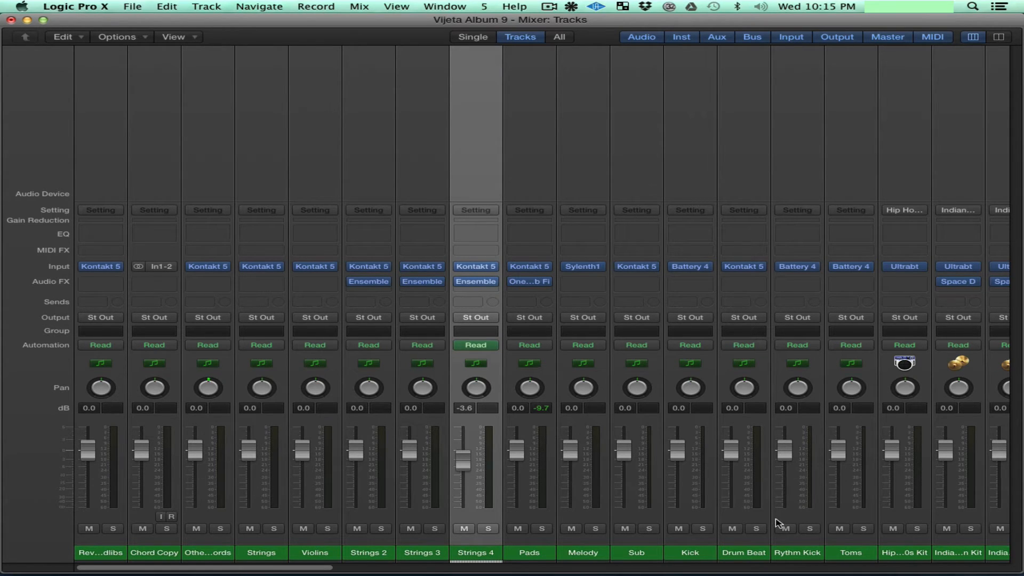
scroll(849, 541, right, 5)
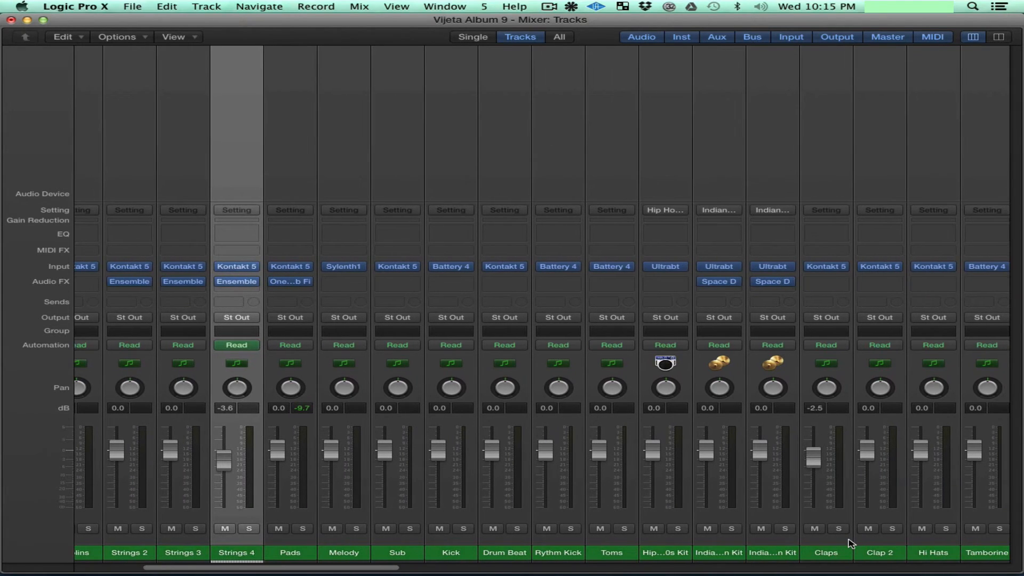
key(super+1)
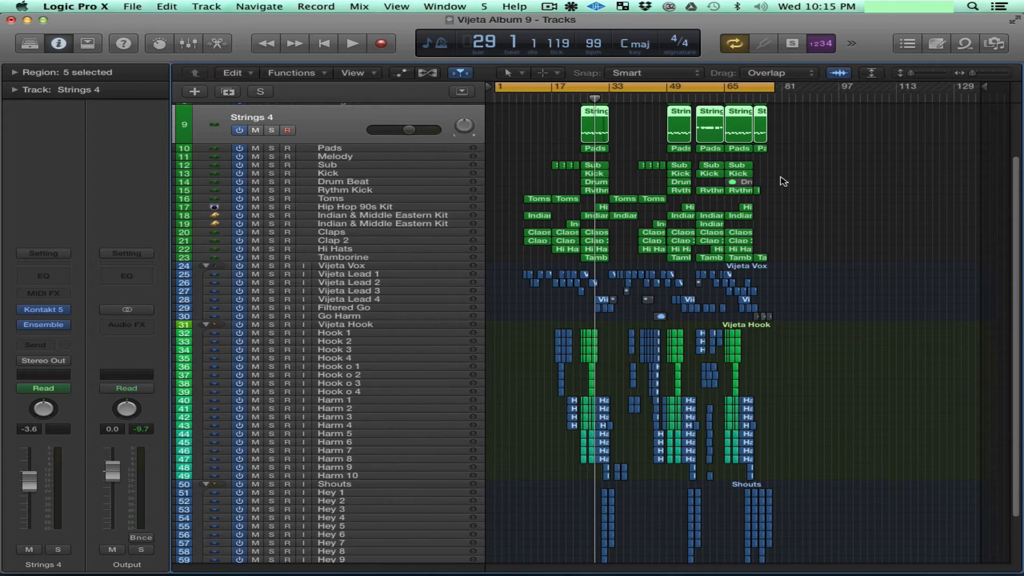
key(super+Down)
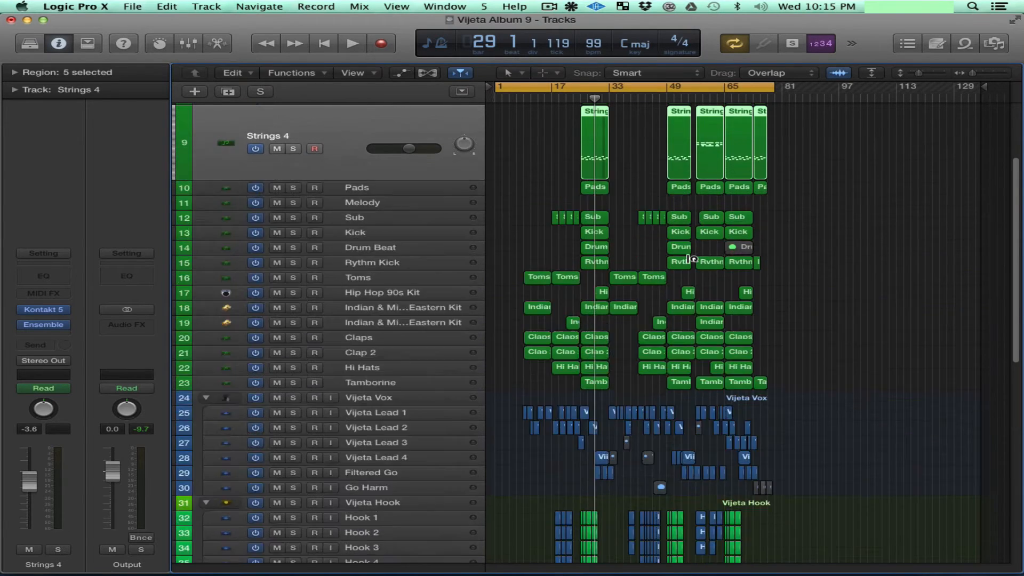
key(a)
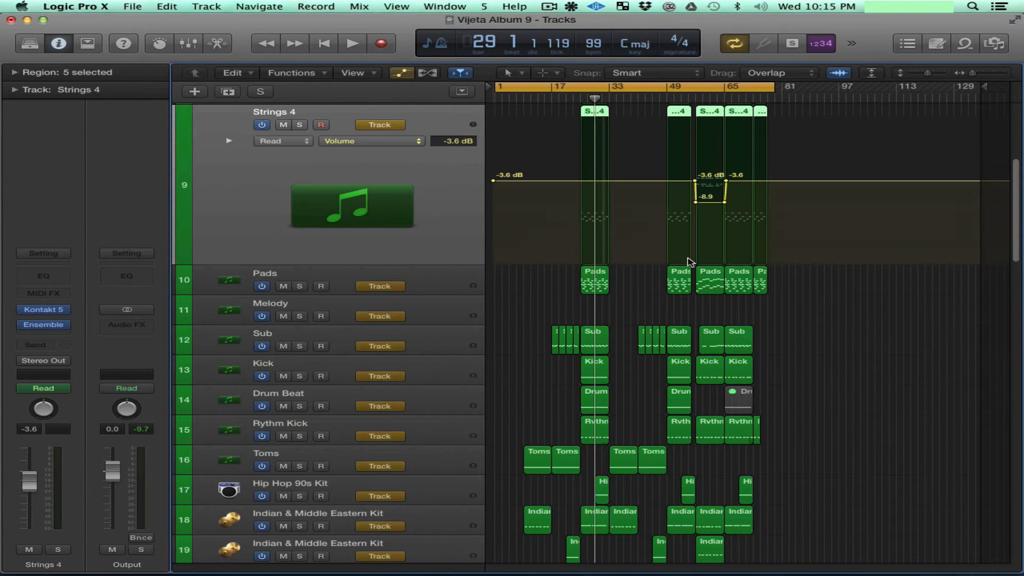
key(a)
key(a)
Delete all volume automation points on the Strings 4 track and hide the automation view.
drag(853, 116, 468, 249)
key(Delete)
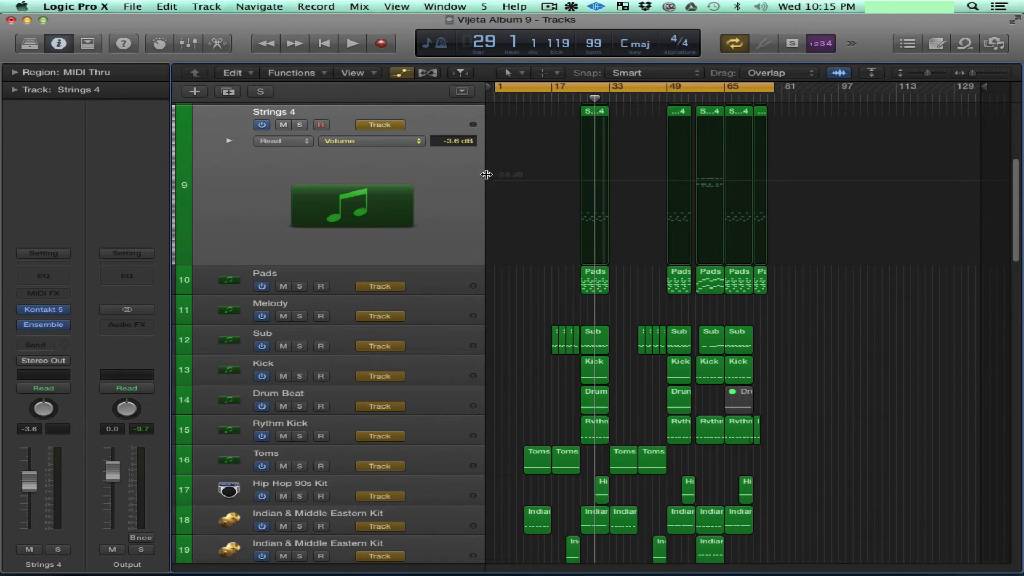
key(a)
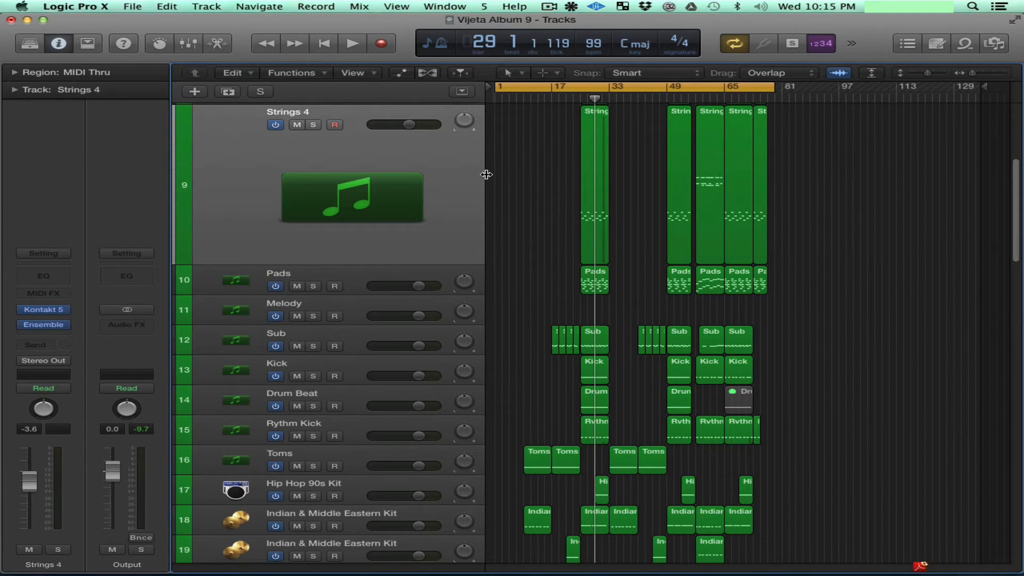
Reset the Strings 4 fader to 0 dB in the mixer and close the mixer window.
key(super+2)
alt+click(227, 464)
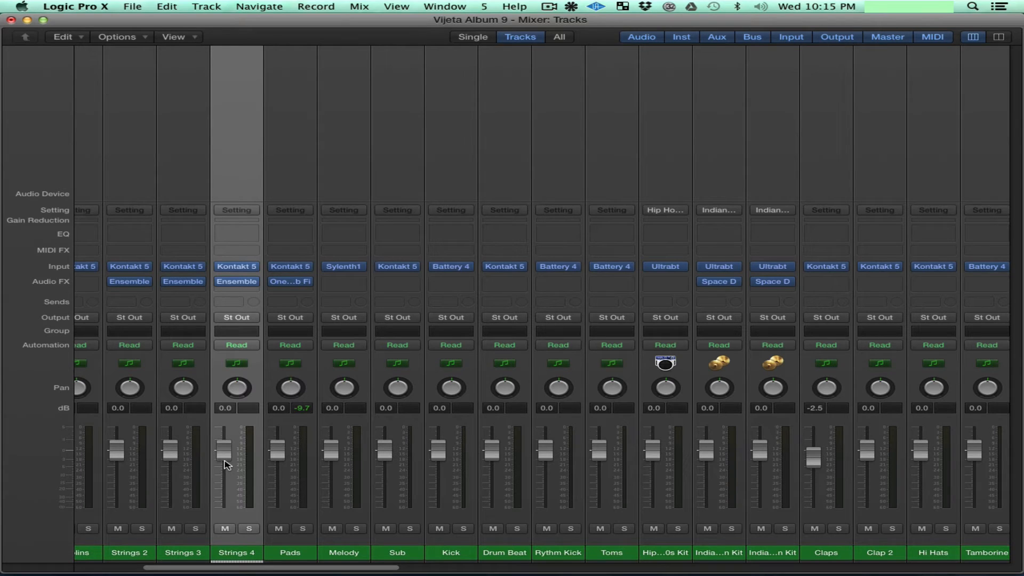
scroll(743, 520, right, 3)
scroll(743, 520, right, 3)
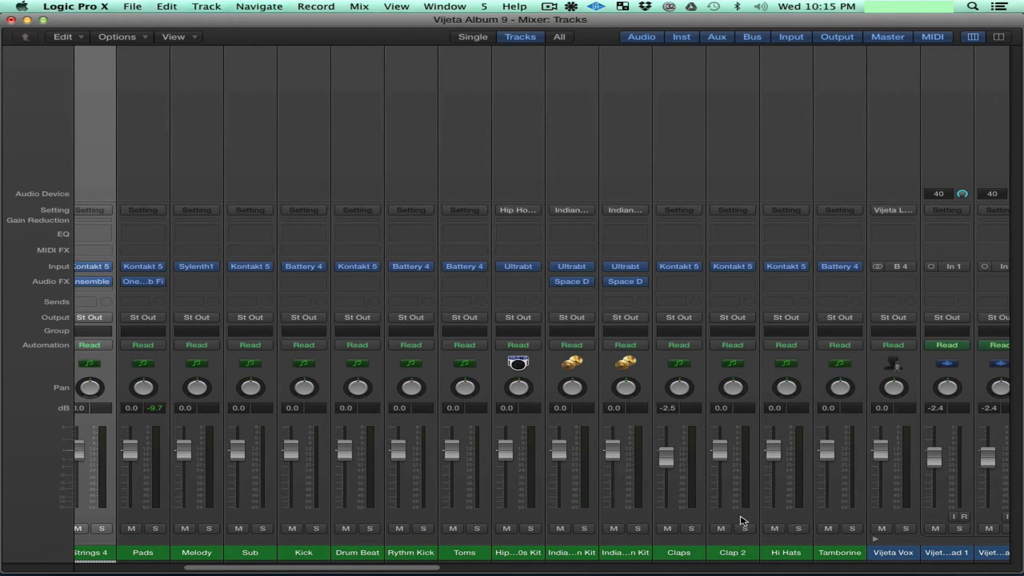
key(super+w)
Display track automation and inspect the volume lanes of each track from Pads through Hip Hop 90s Kit.
key(a)
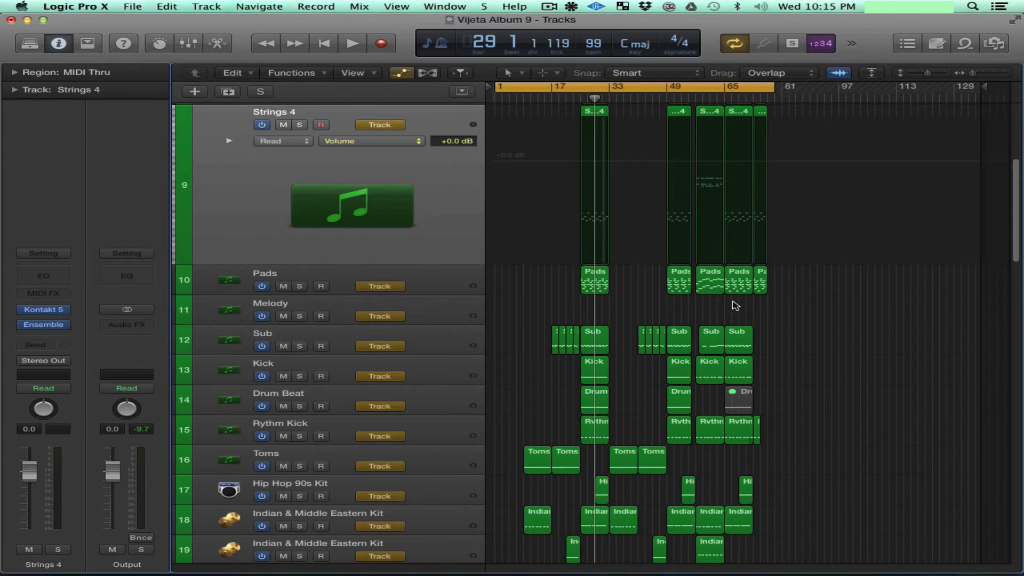
click(443, 277)
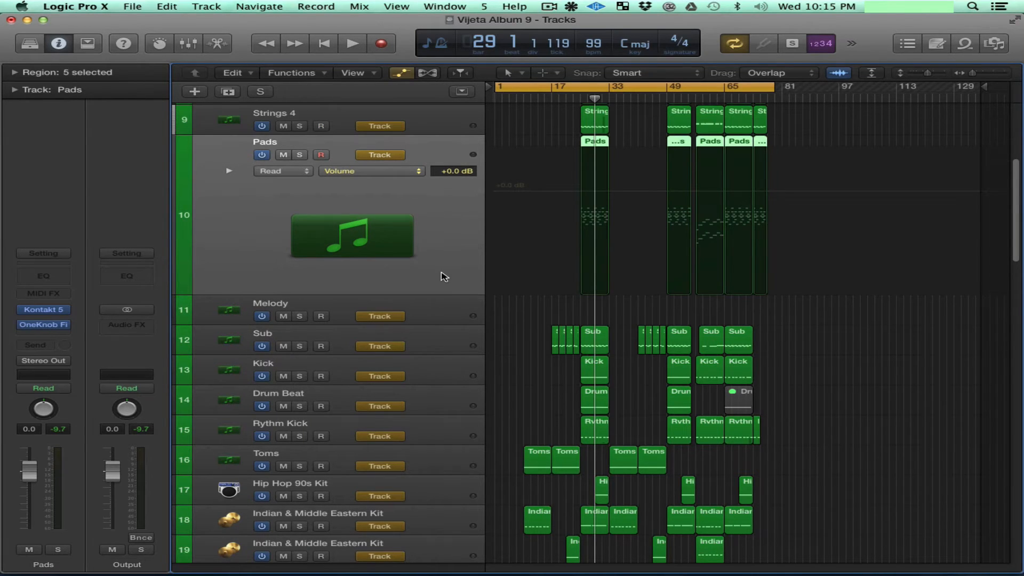
click(432, 304)
click(425, 346)
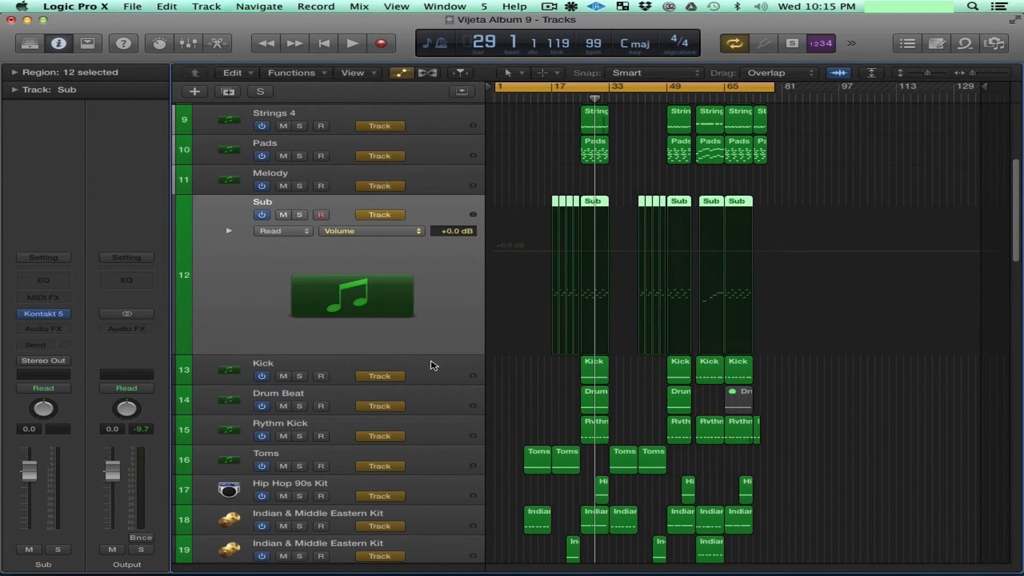
click(437, 365)
click(434, 401)
click(423, 435)
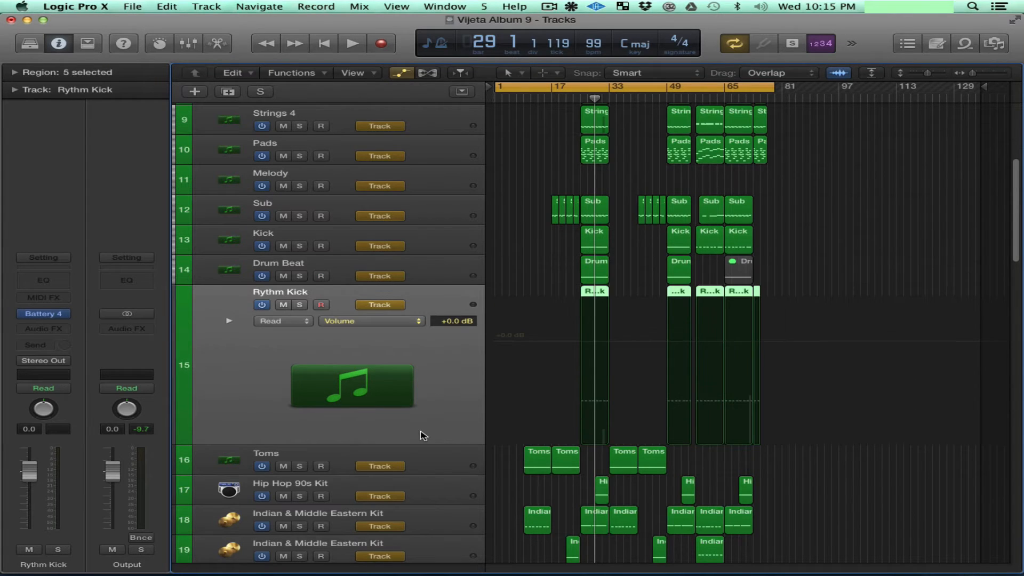
click(421, 458)
click(426, 486)
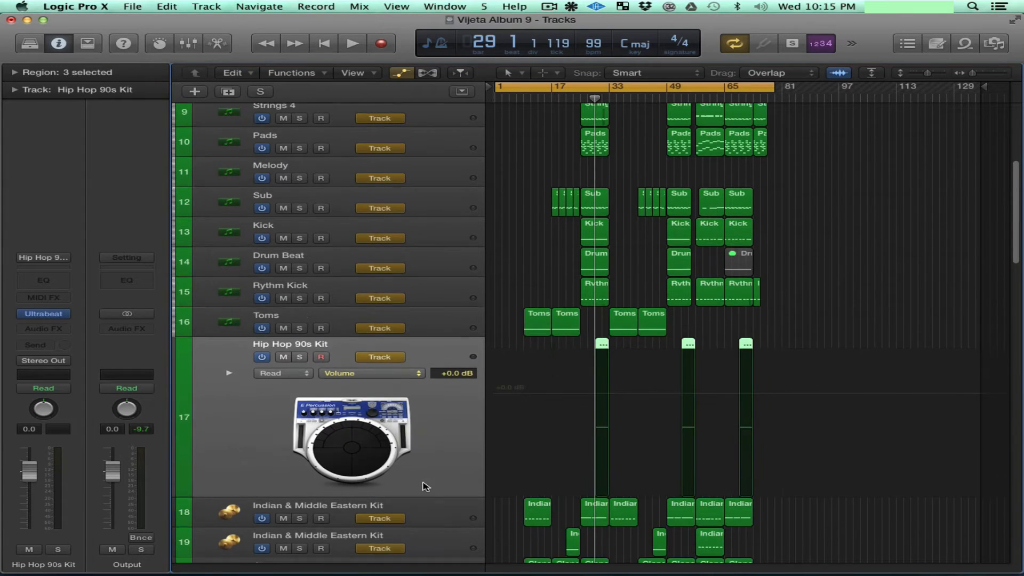
Inspect the volume lanes from the first Indian & Middle Eastern Kit through Tamborine and the lead vocal stack, track 24.
scroll(419, 374, down, 10)
click(434, 317)
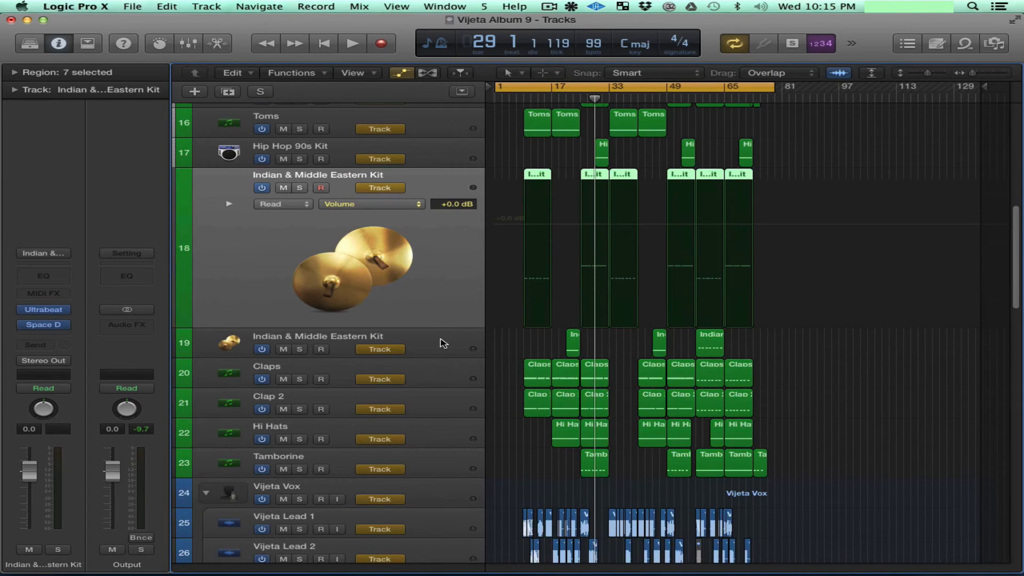
click(441, 344)
click(435, 373)
click(430, 404)
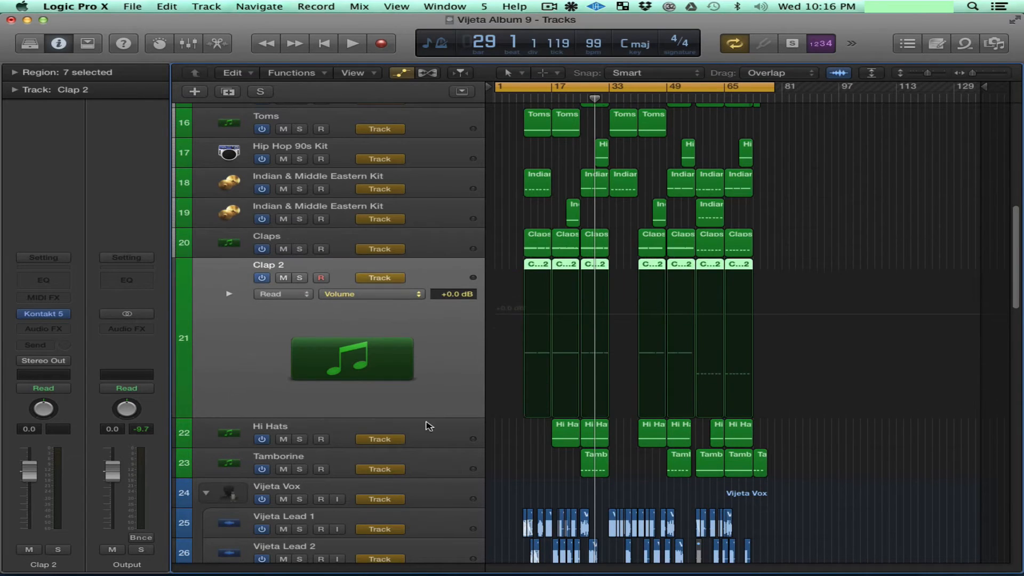
click(432, 434)
click(438, 459)
click(435, 497)
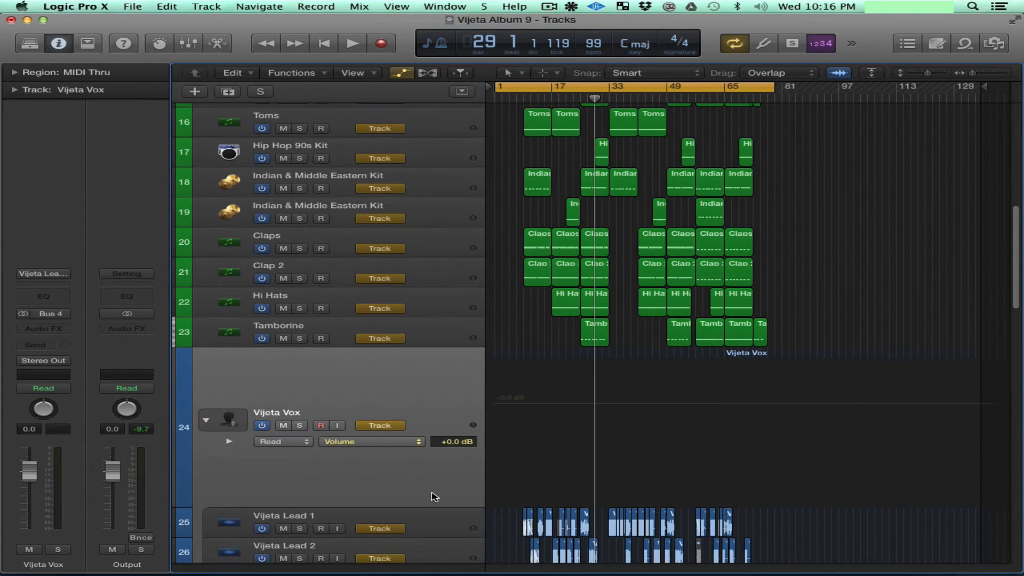
Delete all volume automation on the Lead 1 vocal track.
scroll(435, 497, down, 10)
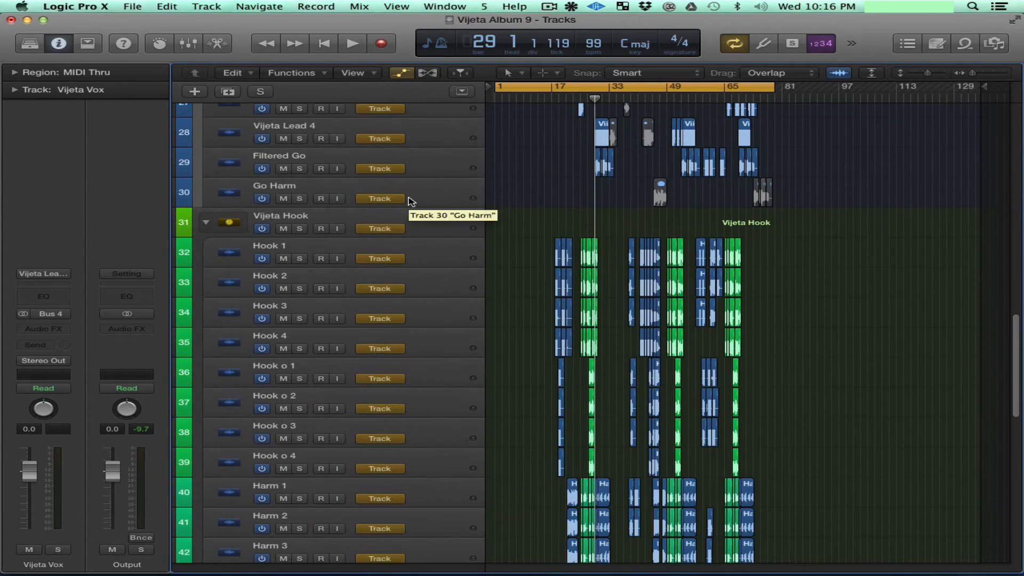
scroll(413, 197, up, 4)
click(425, 161)
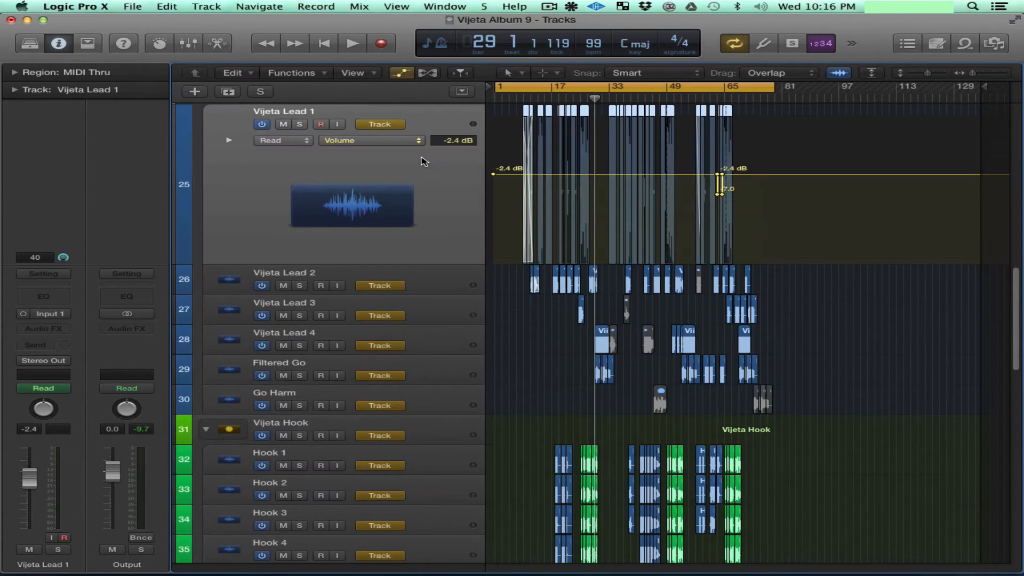
click(813, 137)
key(ctrl+super+BackSpace)
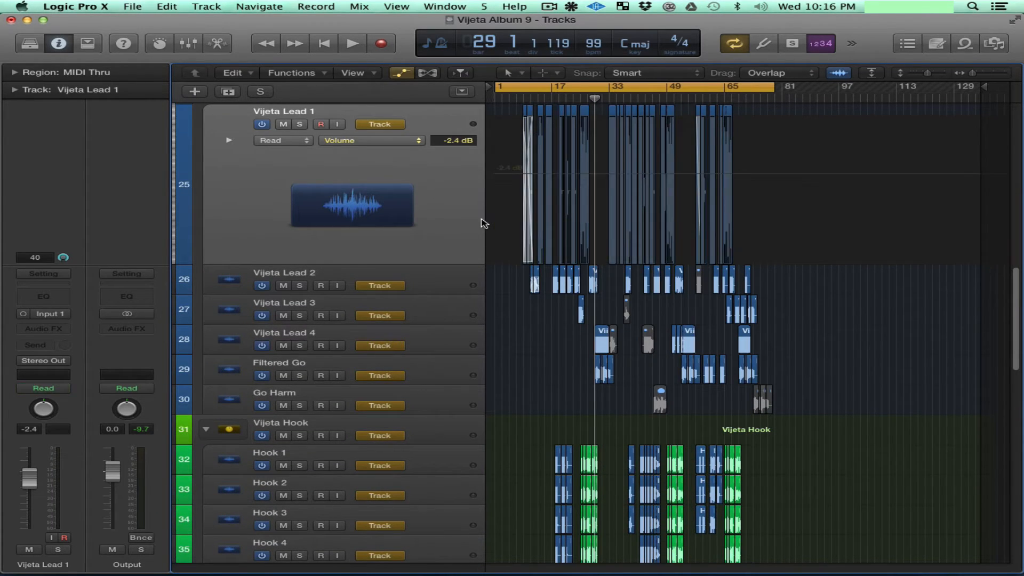
Delete all volume automation points on the Lead 2 and Lead 3 vocal tracks.
click(411, 285)
click(821, 177)
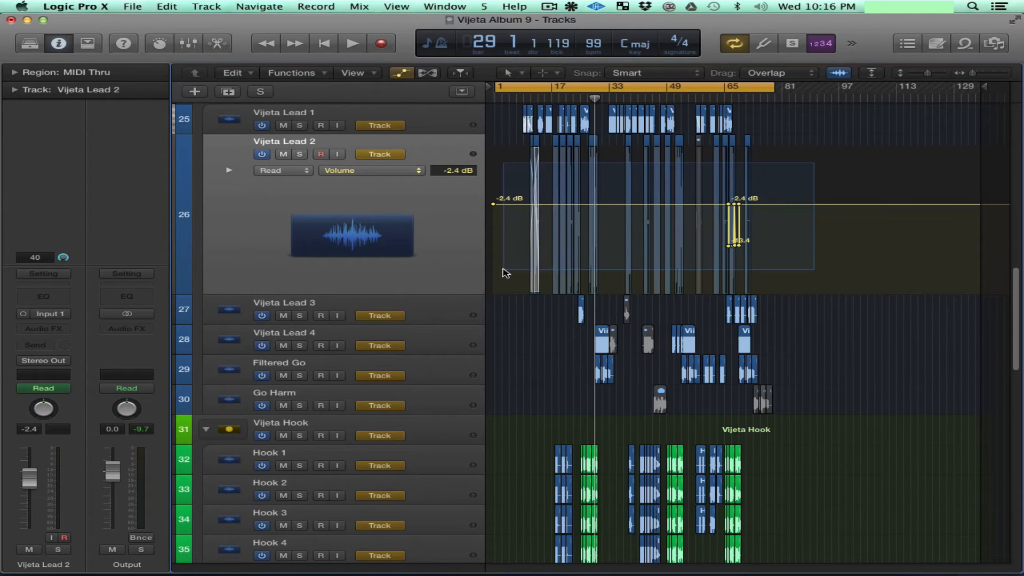
click(432, 316)
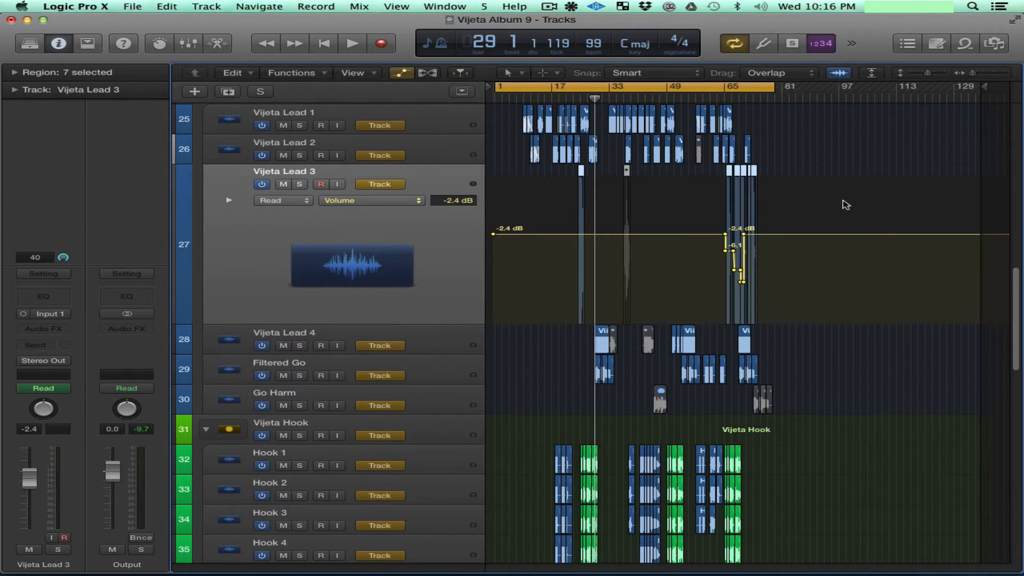
drag(799, 197, 474, 293)
key(Delete)
Check the Lead 4 vocal track's volume lane and delete all volume automation points on the Filtered Go track.
click(421, 340)
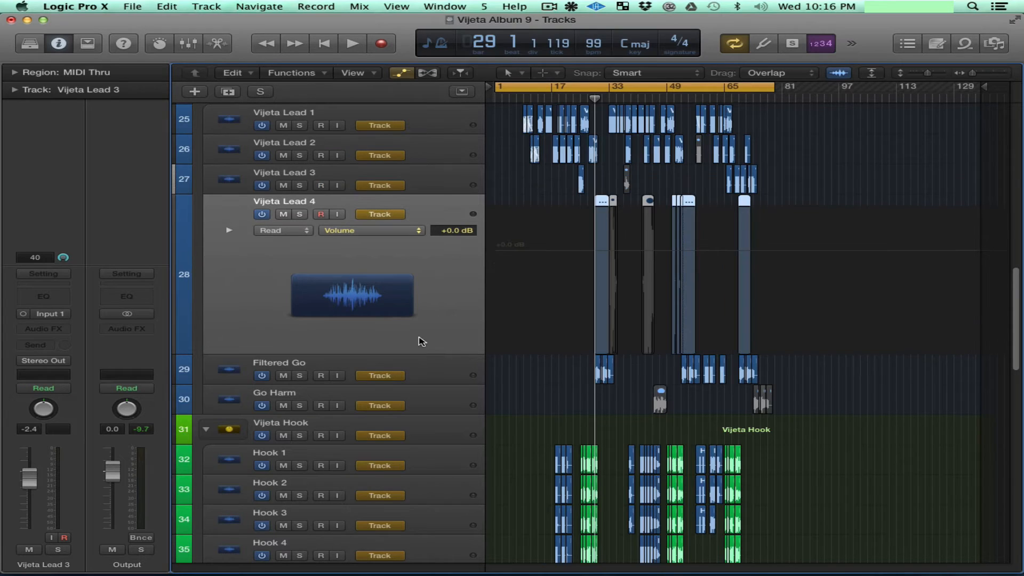
click(432, 372)
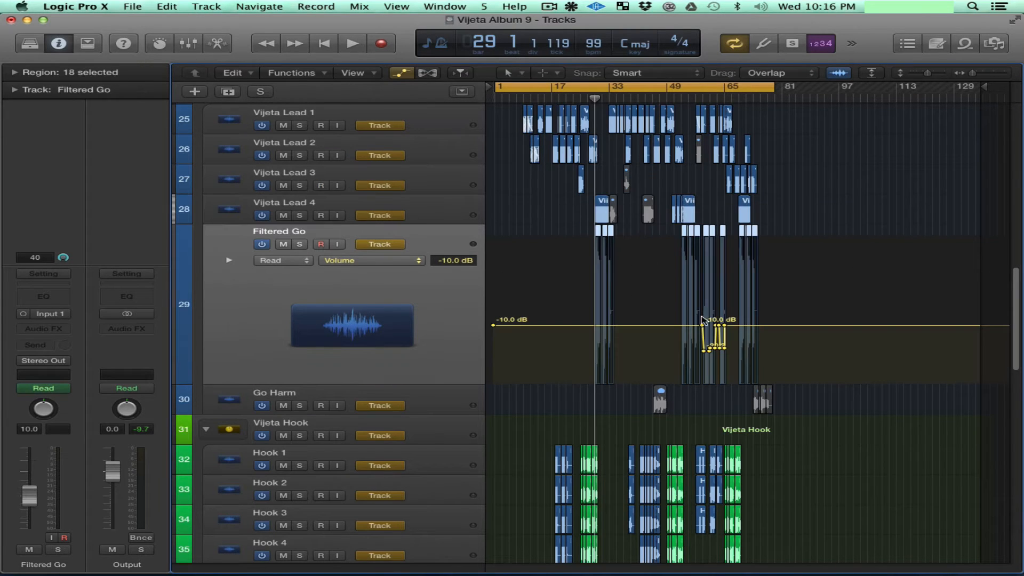
drag(806, 287, 501, 376)
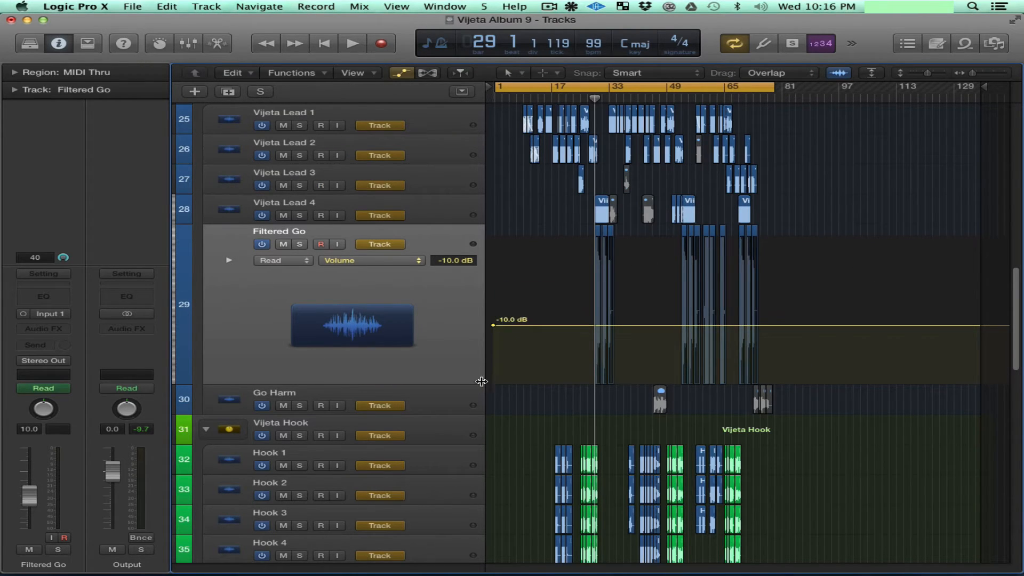
key(Delete)
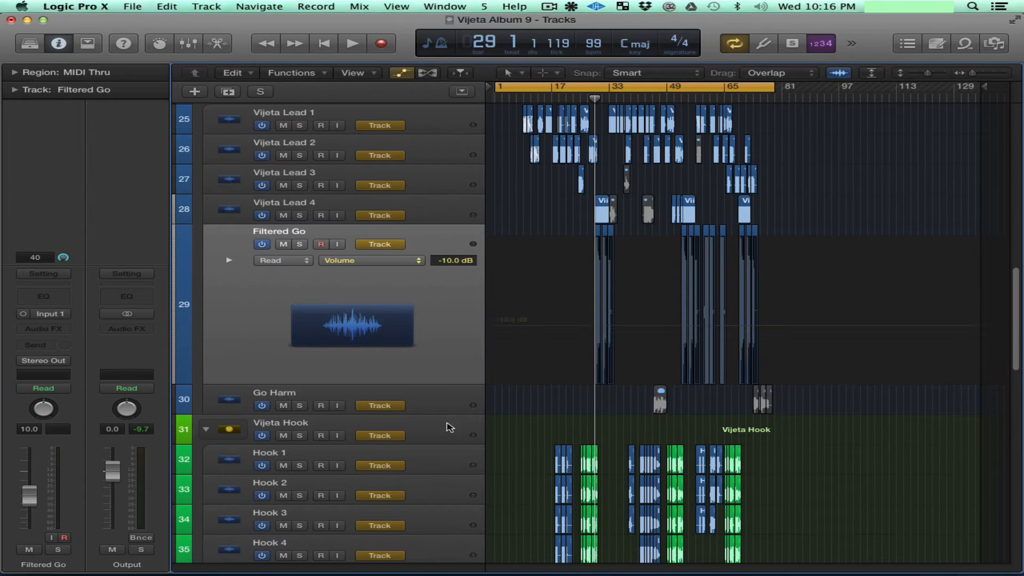
Inspect the volume lanes from Go Harm through the hook vocal stack and its tracks, ending at Hook o 4.
click(429, 406)
click(428, 442)
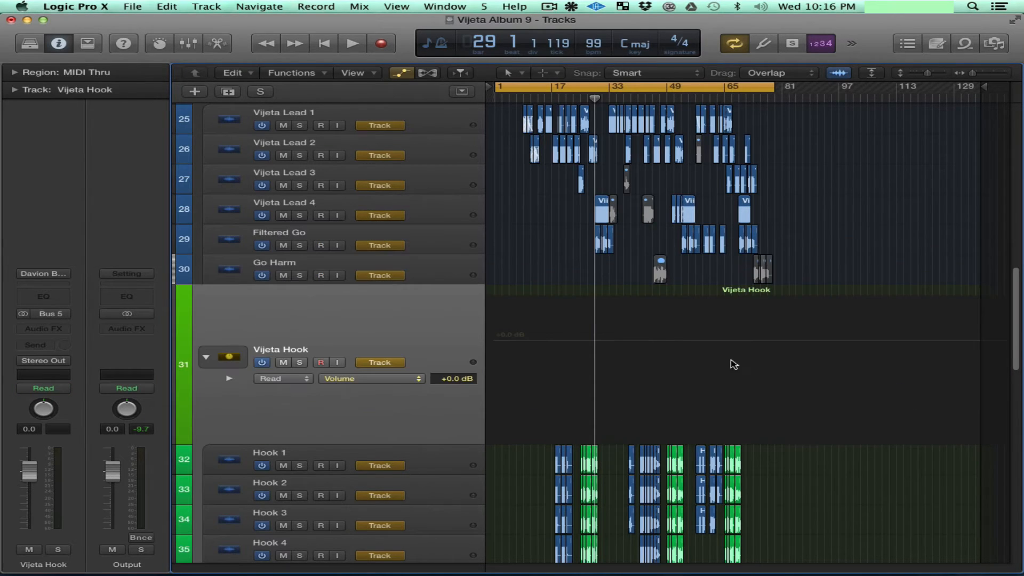
click(425, 471)
click(433, 491)
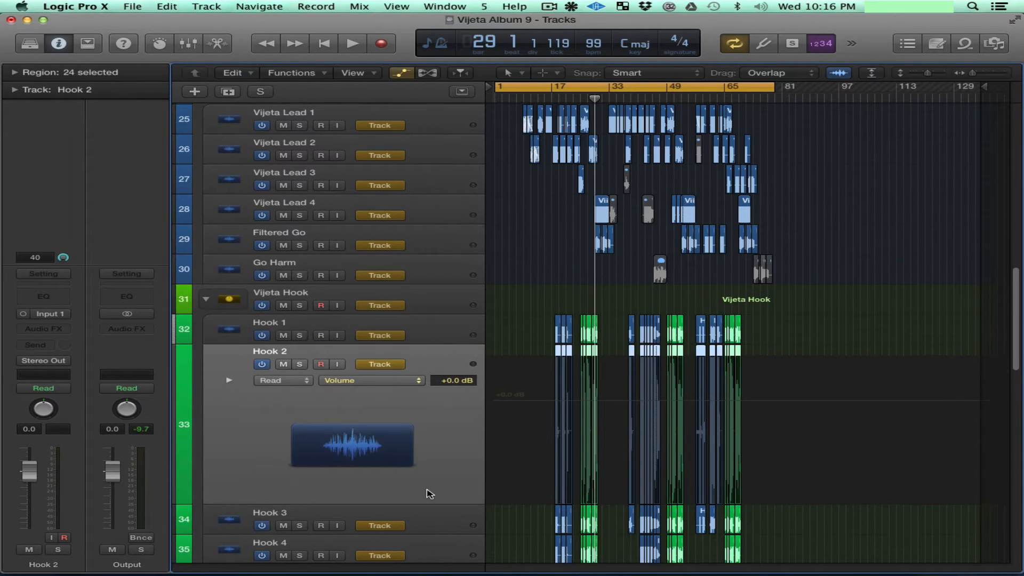
scroll(427, 490, down, 5)
click(437, 246)
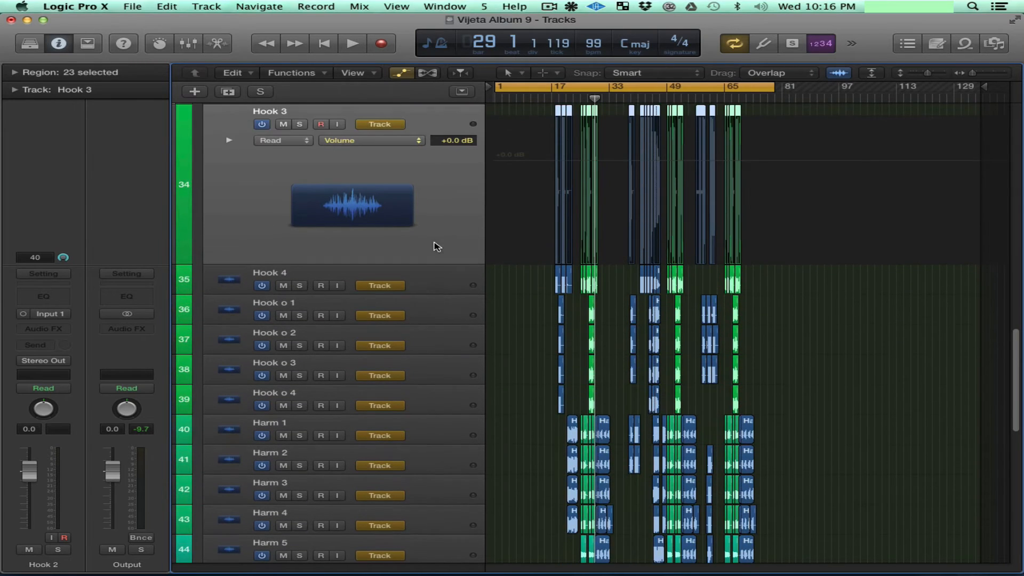
click(442, 287)
click(435, 316)
click(456, 350)
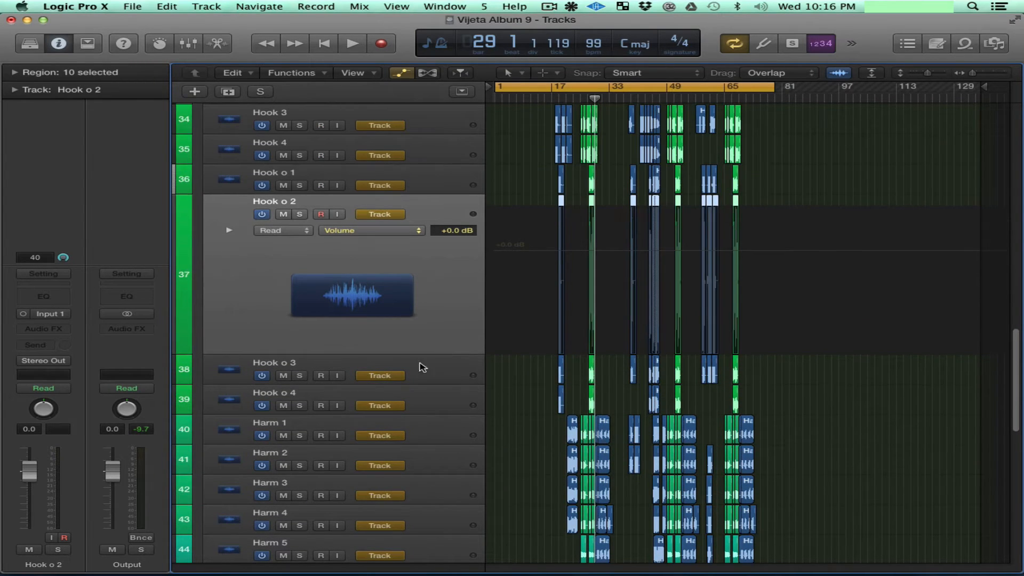
click(423, 374)
click(433, 397)
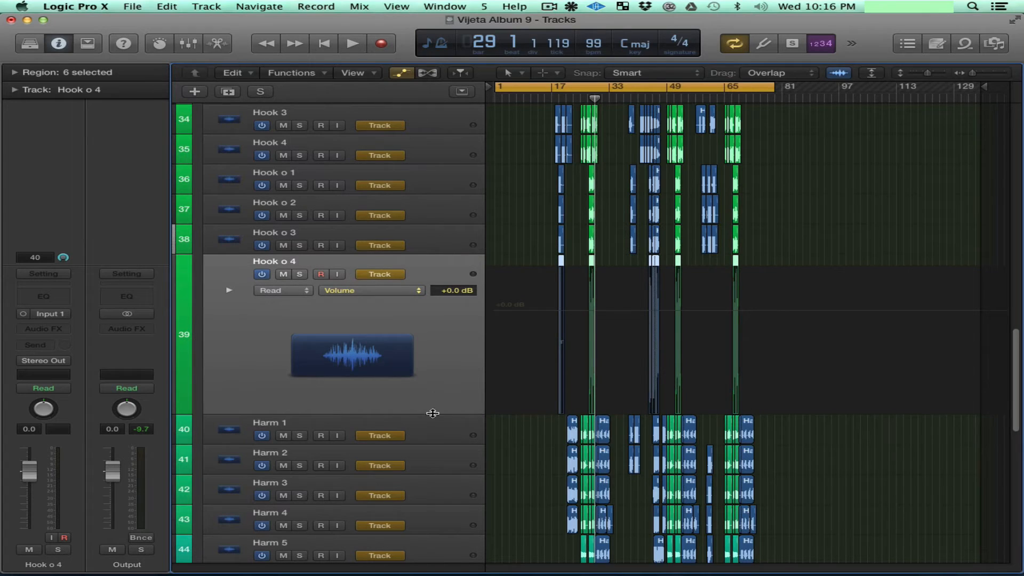
Inspect the volume lanes of the harmony tracks from Harm 1 through Harm 10 for automation.
click(442, 431)
click(427, 464)
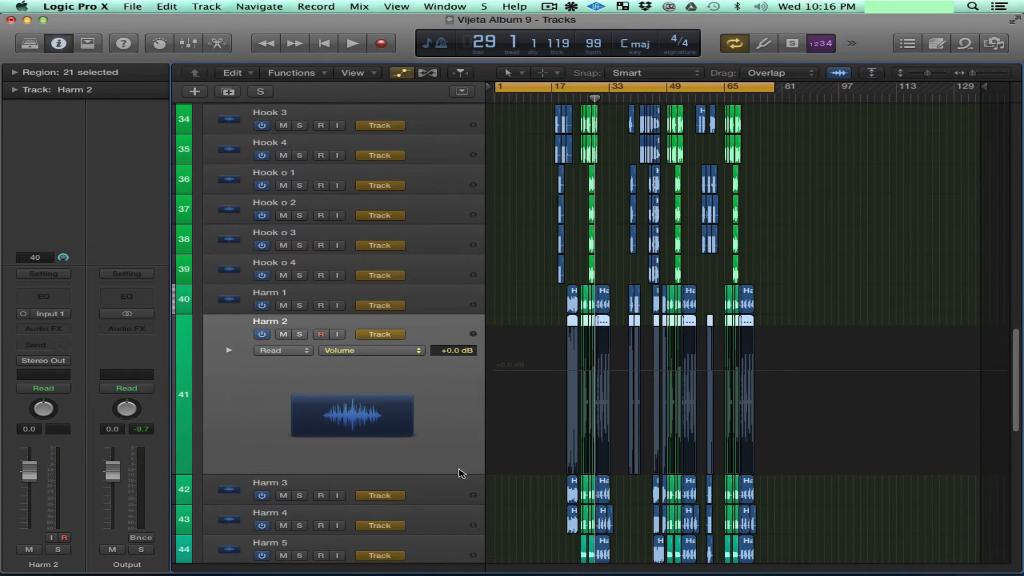
click(441, 494)
click(430, 512)
scroll(629, 425, down, 10)
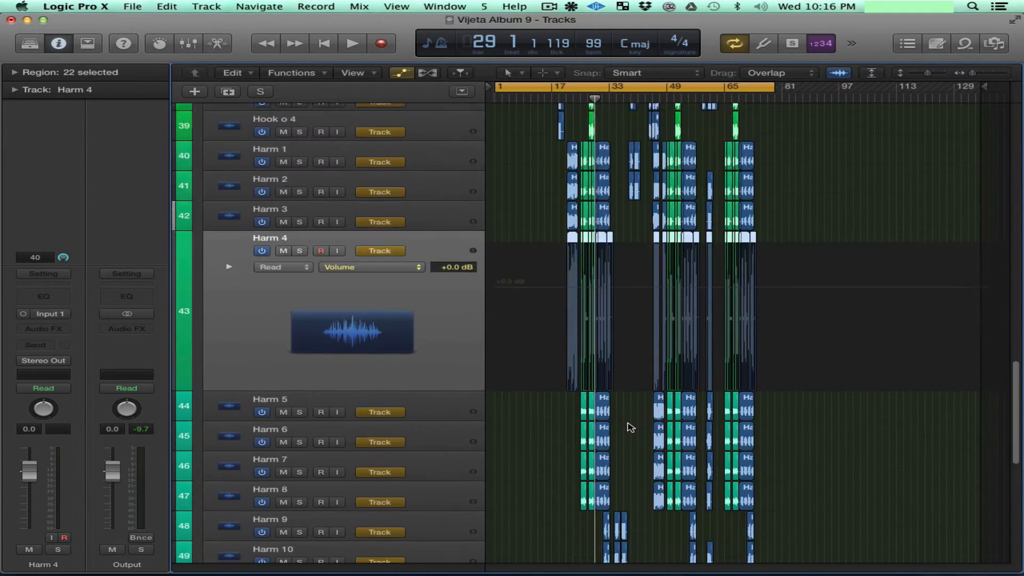
click(427, 213)
click(435, 280)
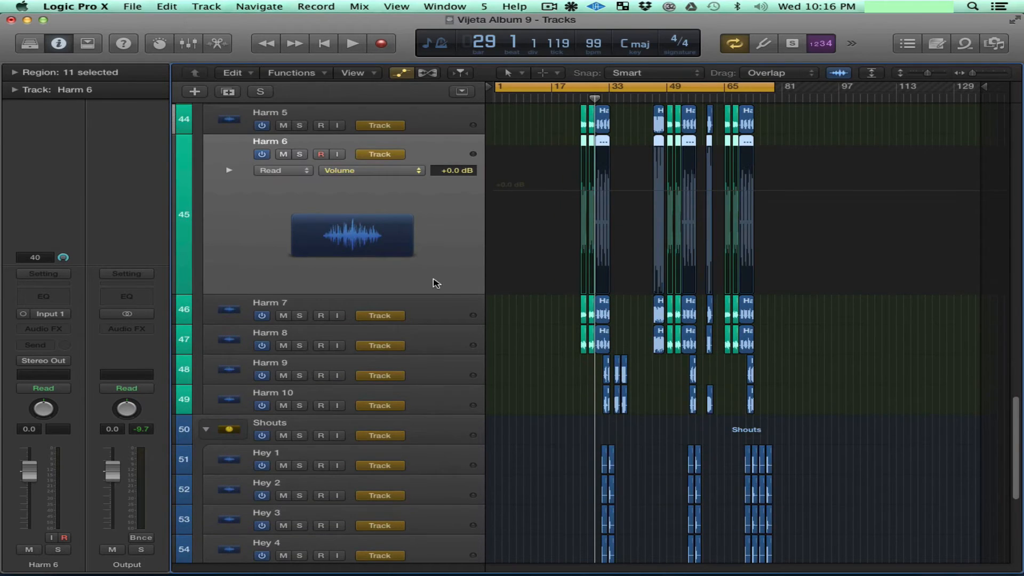
click(443, 303)
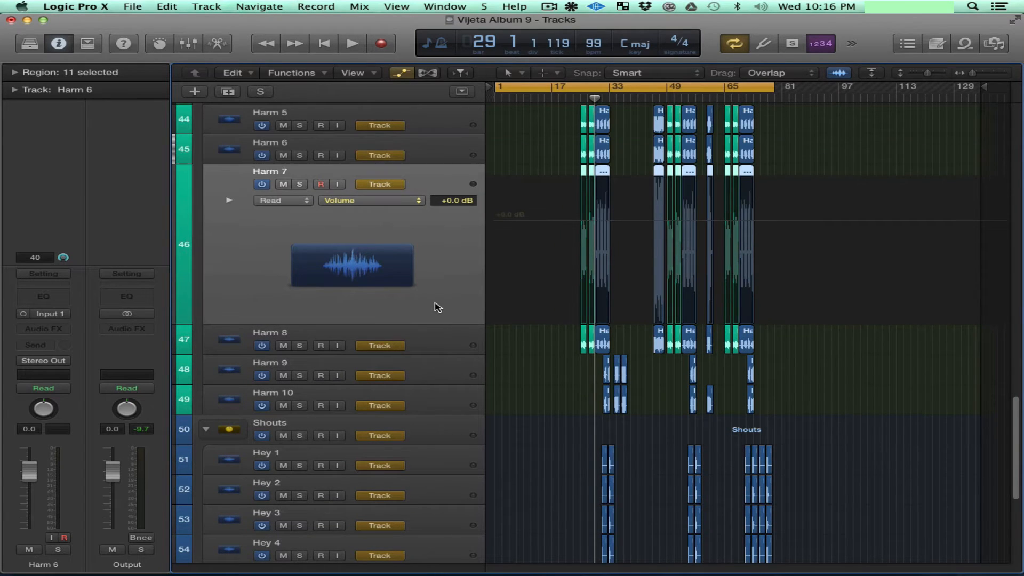
click(425, 349)
click(432, 365)
click(440, 394)
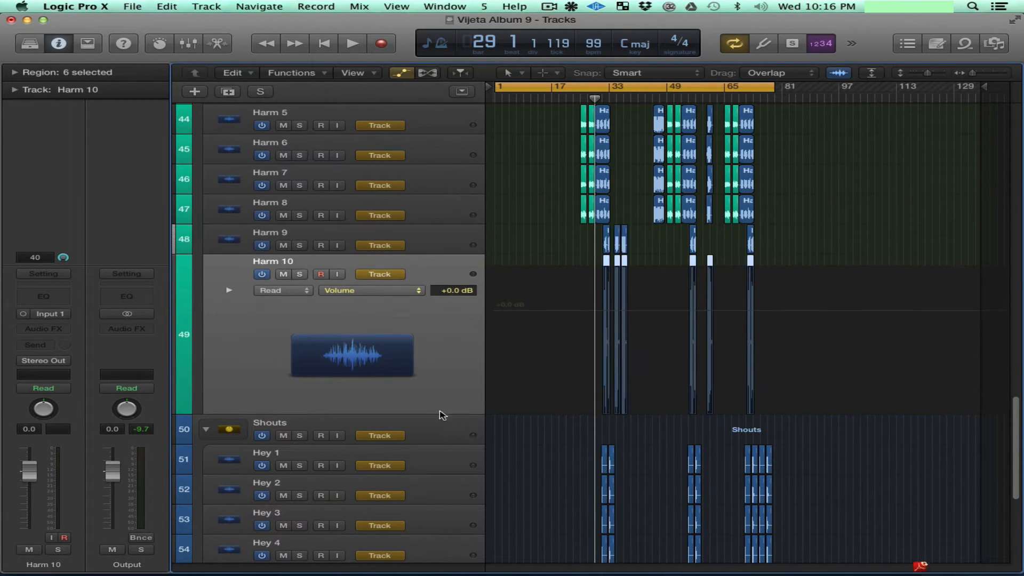
Delete all volume automation points on the Shouts stack, including the starting point.
click(445, 431)
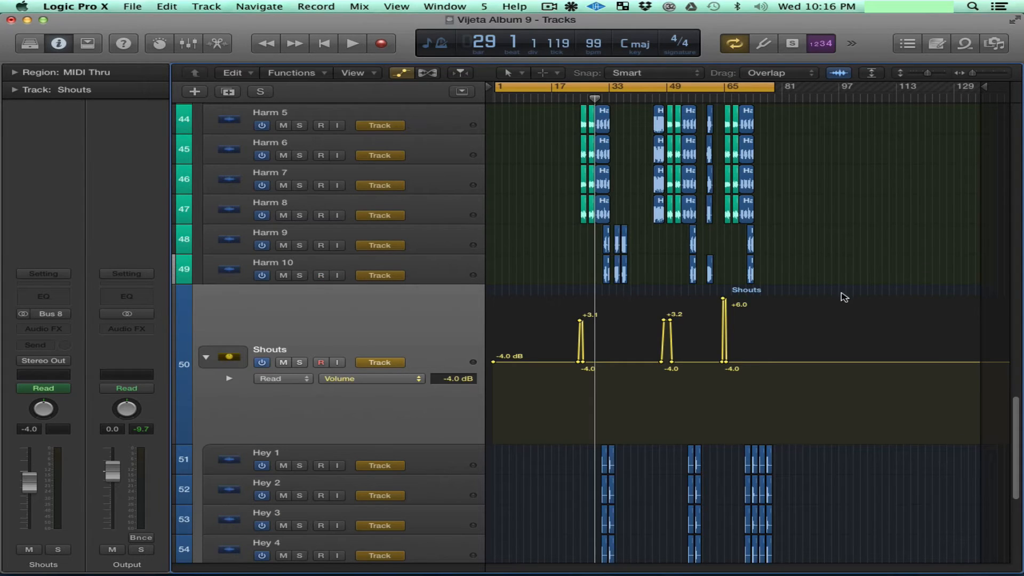
drag(837, 297, 530, 393)
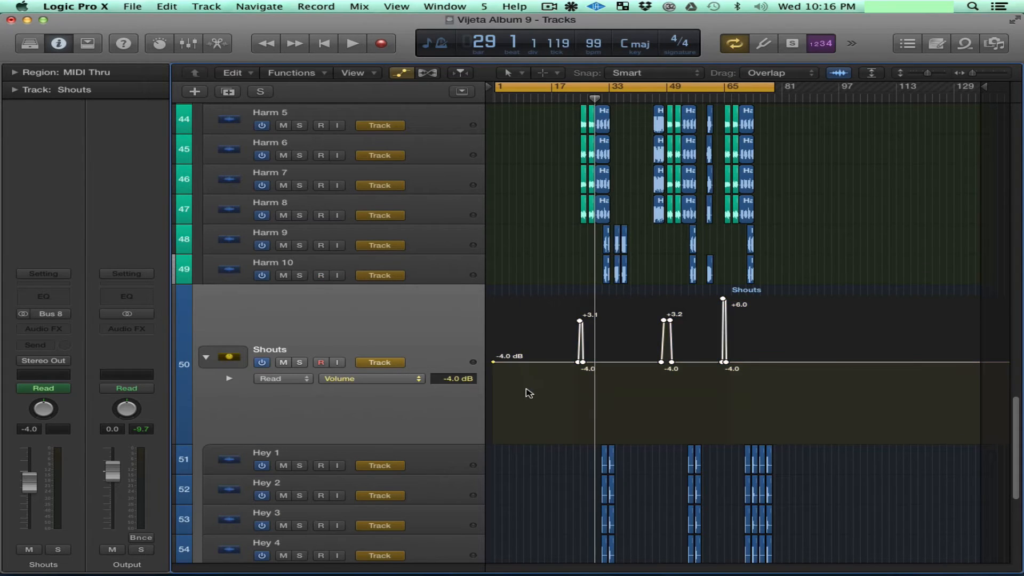
key(Delete)
drag(626, 325, 480, 380)
key(Delete)
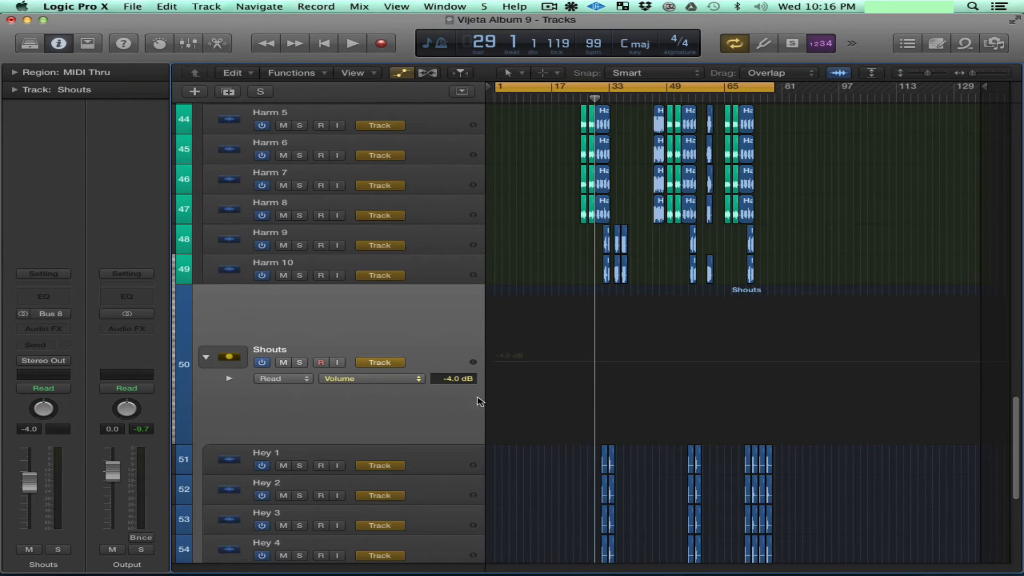
Inspect the volume lanes of the Hey tracks in the Shouts stack, from Hey 1 through Hey 12.
scroll(447, 427, down, 5)
click(435, 309)
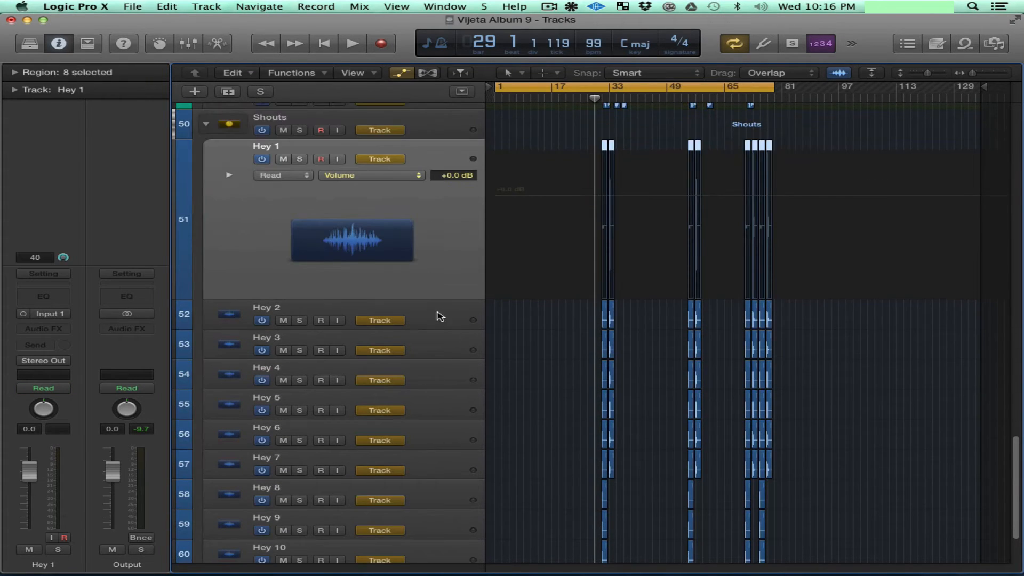
click(437, 350)
click(431, 372)
click(435, 402)
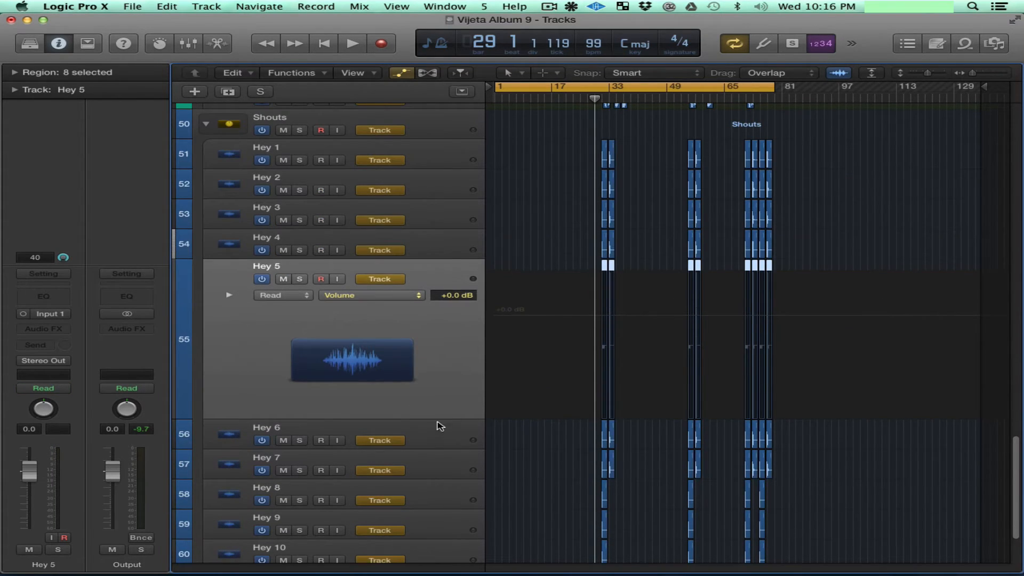
click(439, 426)
scroll(573, 405, down, 3)
click(411, 368)
click(441, 391)
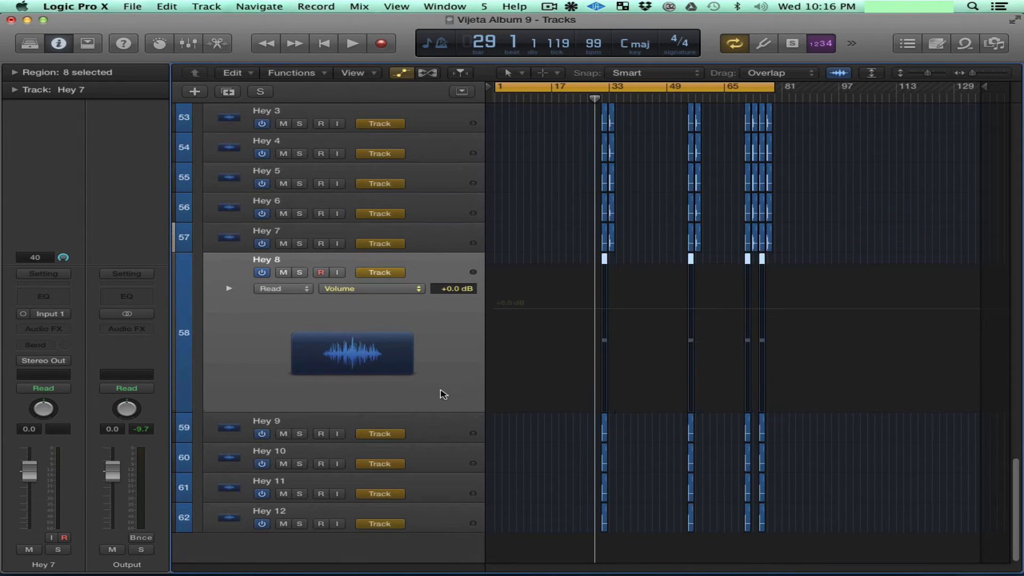
click(448, 425)
click(446, 471)
click(438, 491)
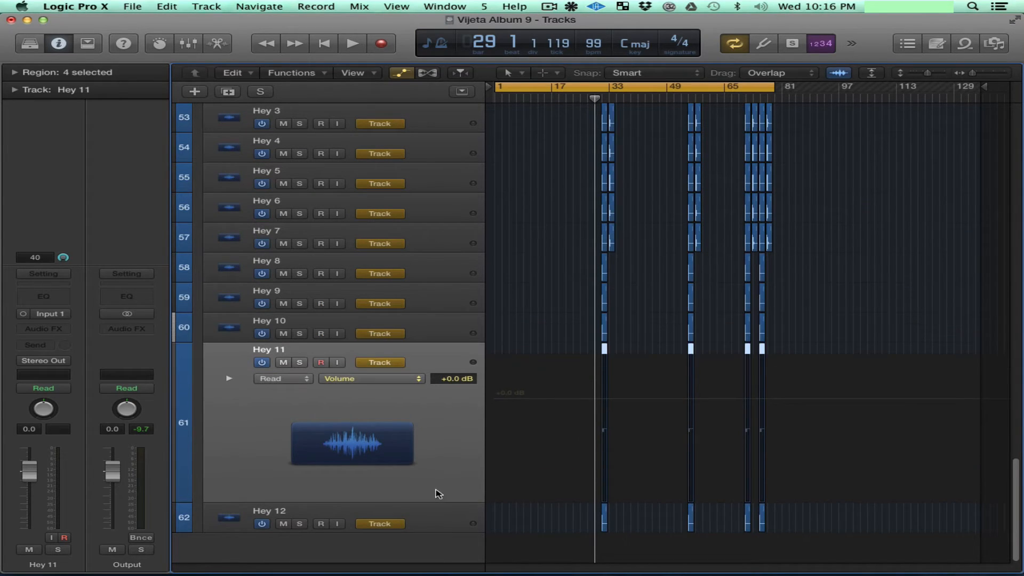
click(433, 519)
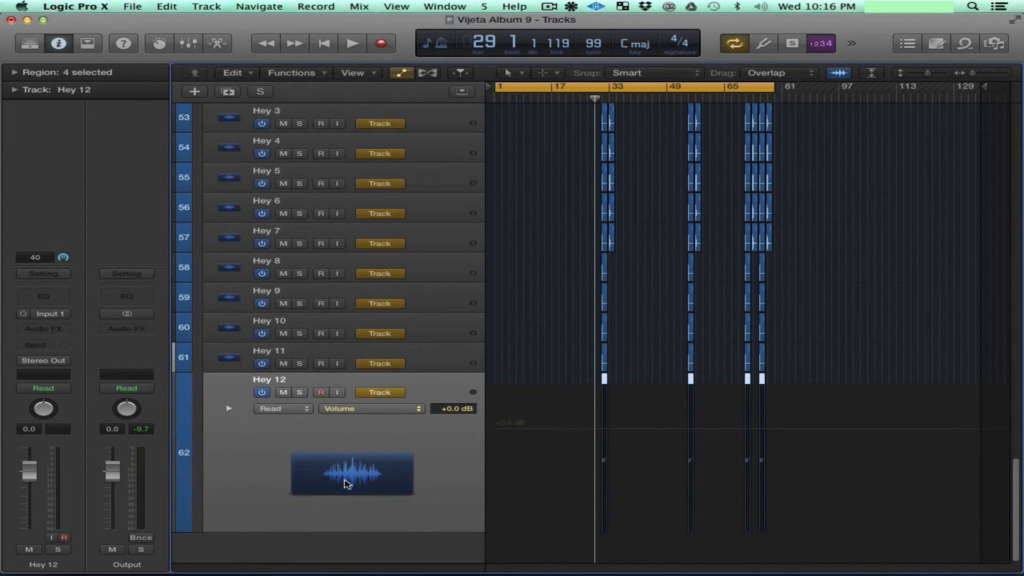
Save the project and reset the Shouts channel's fader to 0 dB in the mixer.
drag(366, 532, 384, 572)
ctrl+alt+click(724, 397)
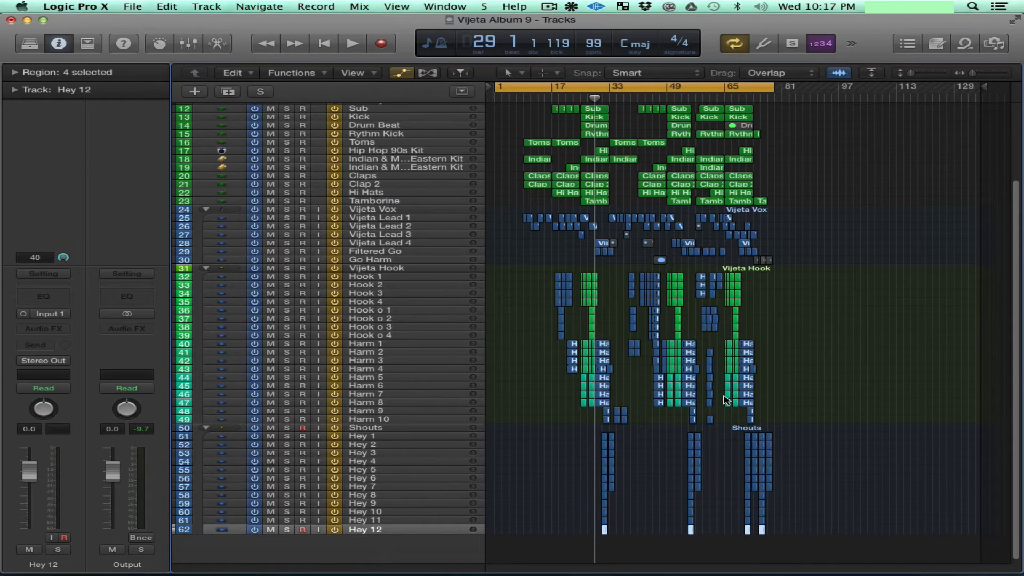
key(super+s)
key(super+2)
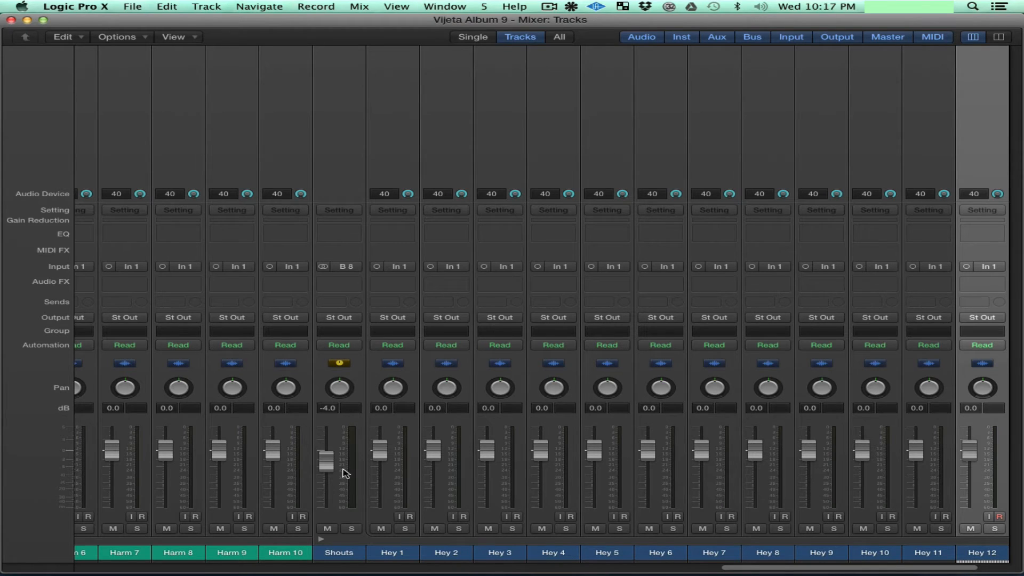
alt+click(323, 470)
Reset the faders of lead vocal channels 1 to 3, Filtered Go and Claps to 0 dB.
scroll(352, 522, left, 20)
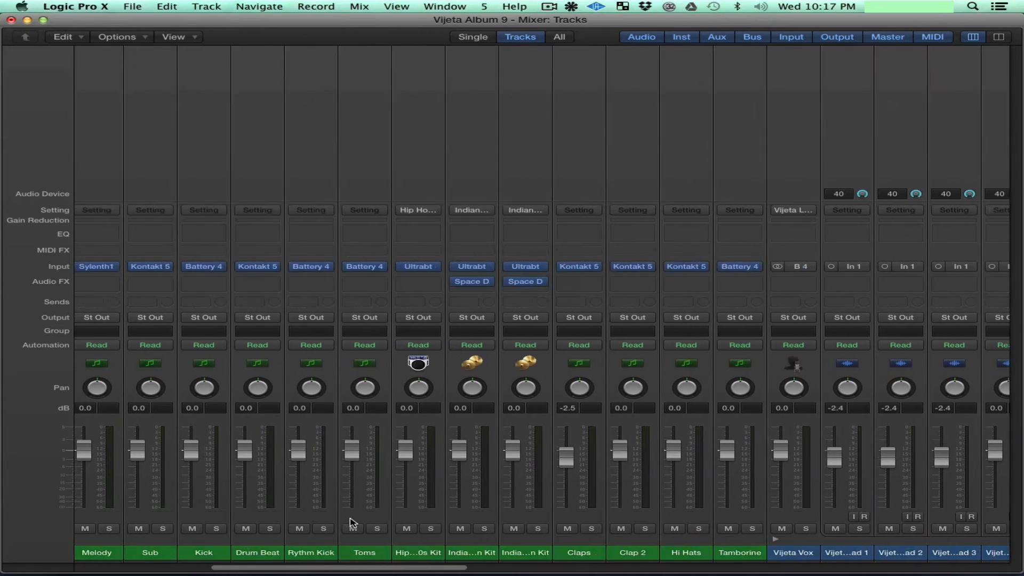
scroll(352, 523, right, 15)
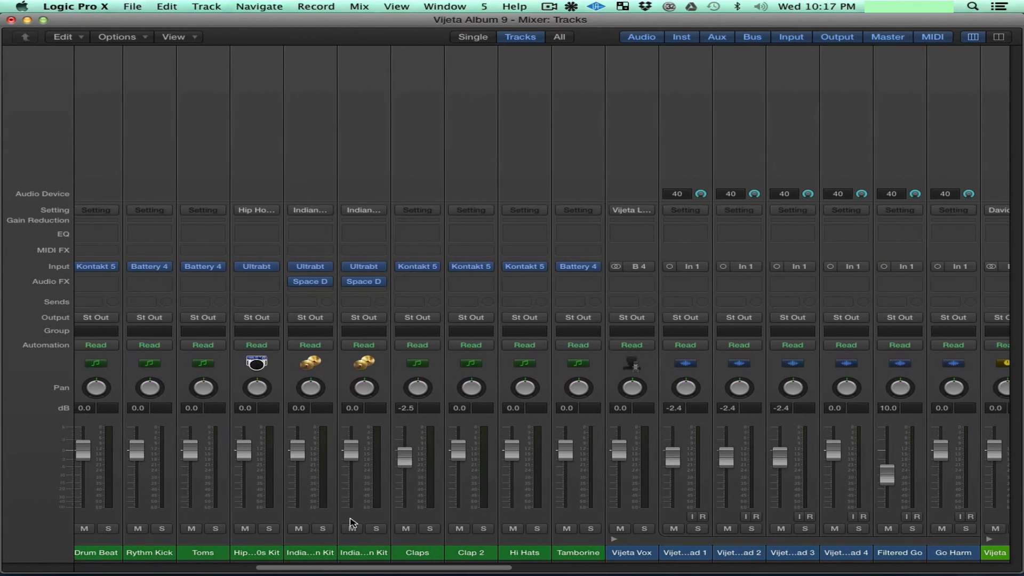
alt+click(475, 458)
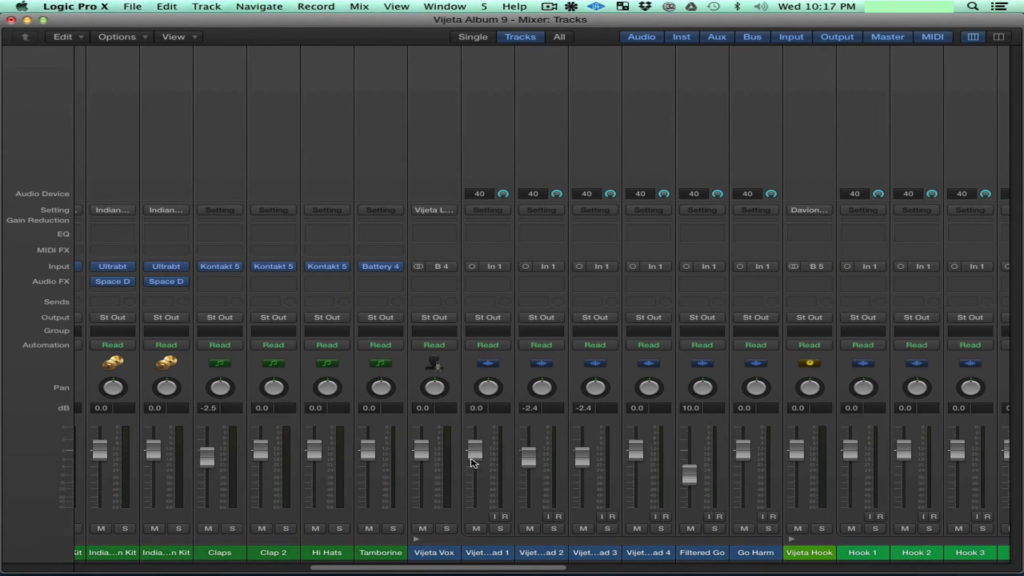
alt+click(529, 458)
alt+click(580, 458)
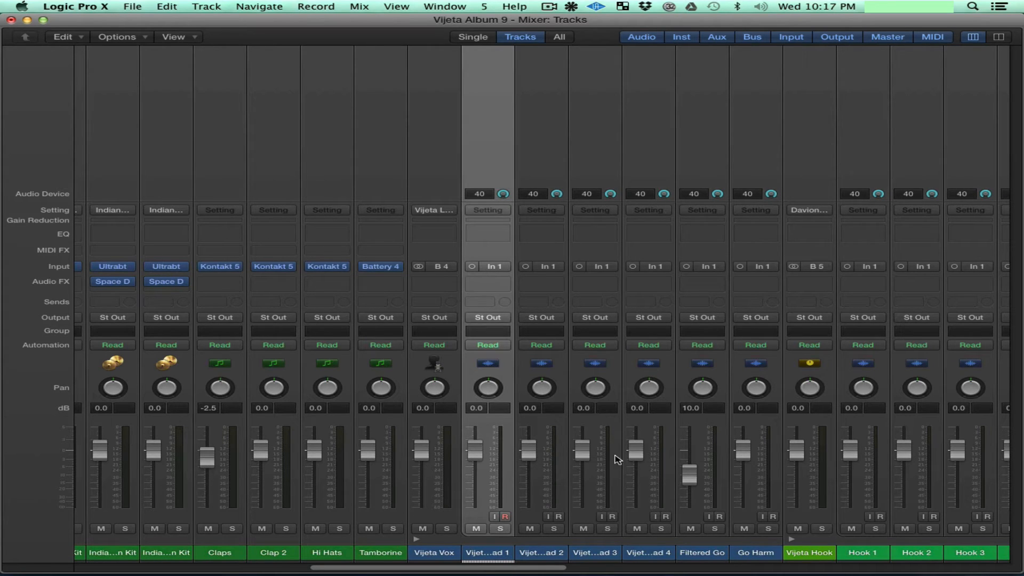
alt+click(690, 474)
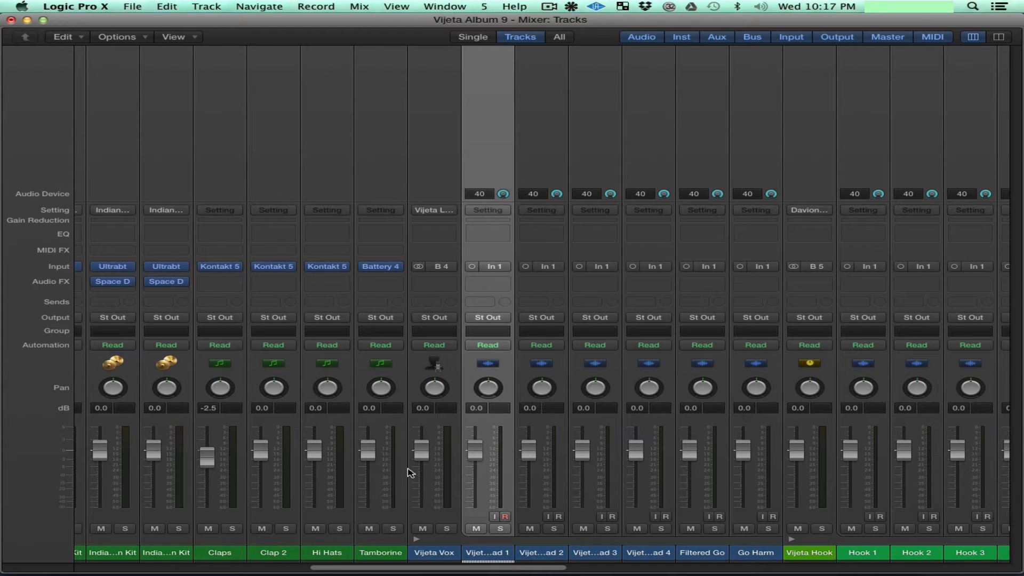
alt+click(207, 457)
Check the levels and pans of all mixer channels from end to end and save the project.
scroll(692, 496, right, 15)
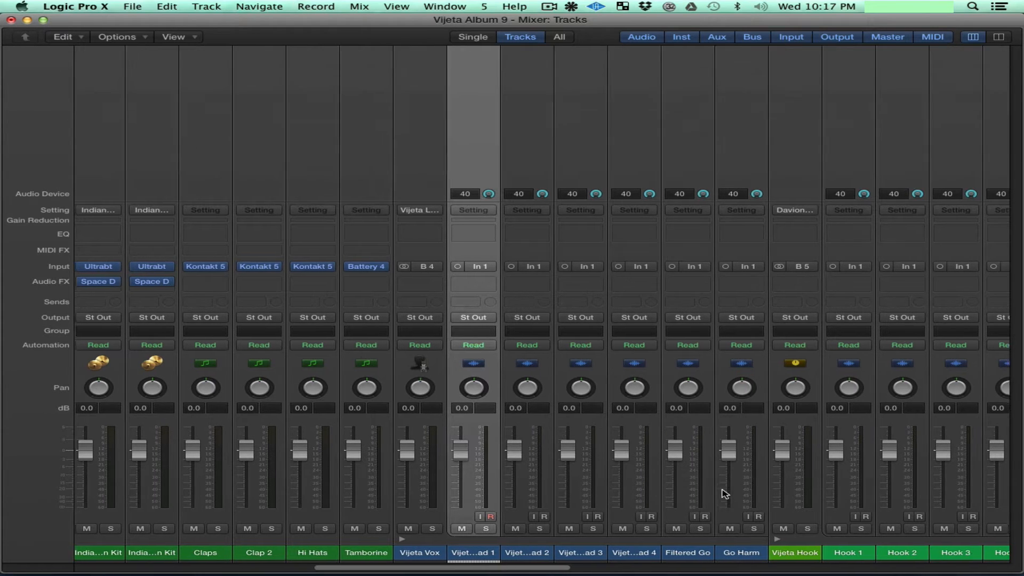
scroll(725, 494, right, 15)
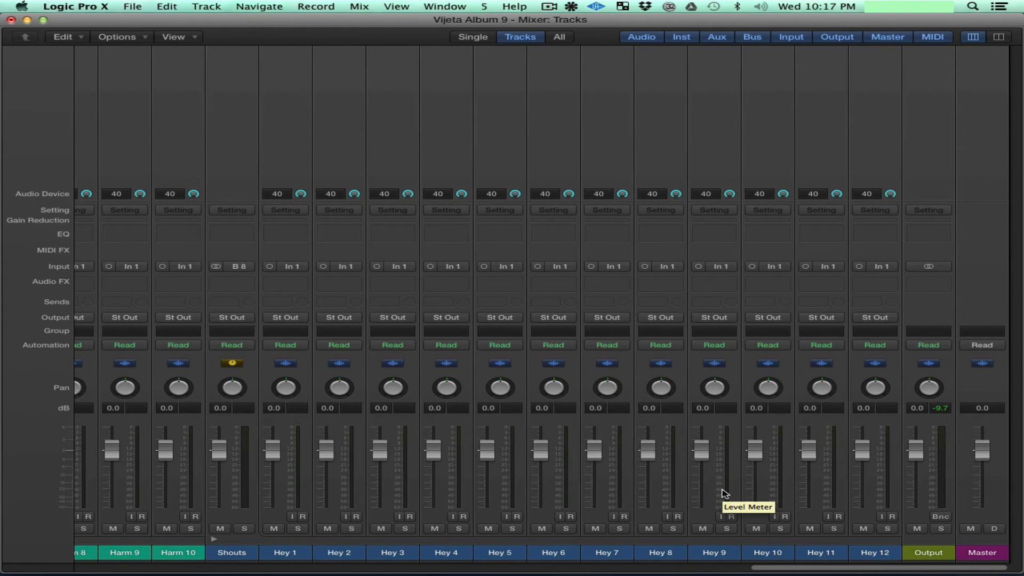
scroll(725, 494, left, 20)
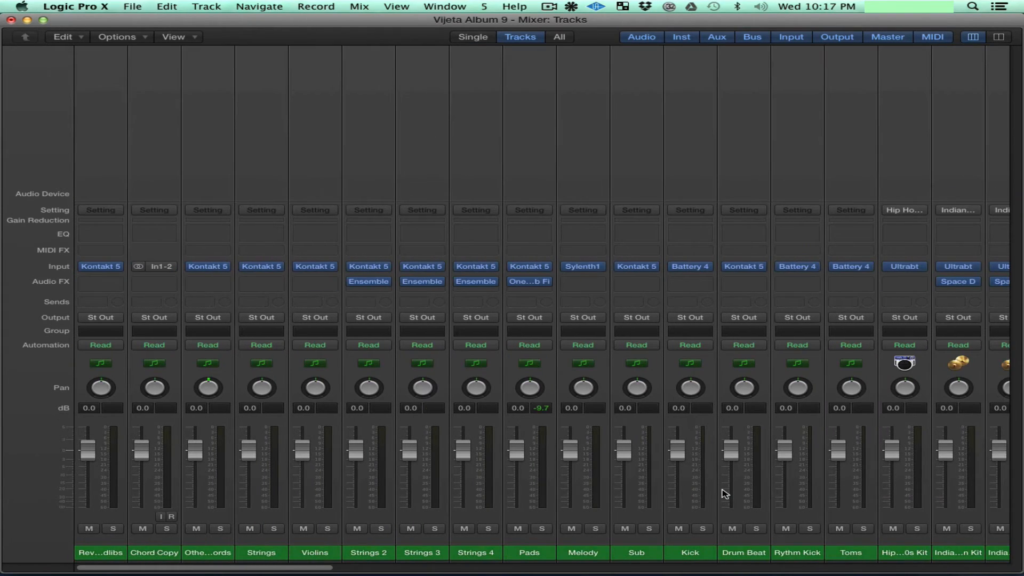
key(super+s)
Select the first Chord Copy channel, return to the track arrangement and save the project.
click(145, 555)
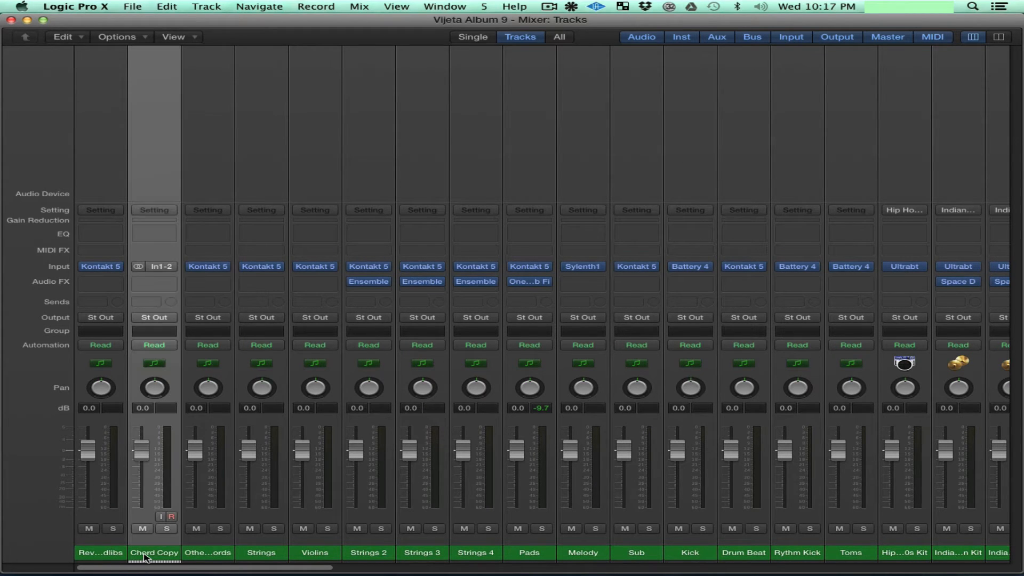
key(super+1)
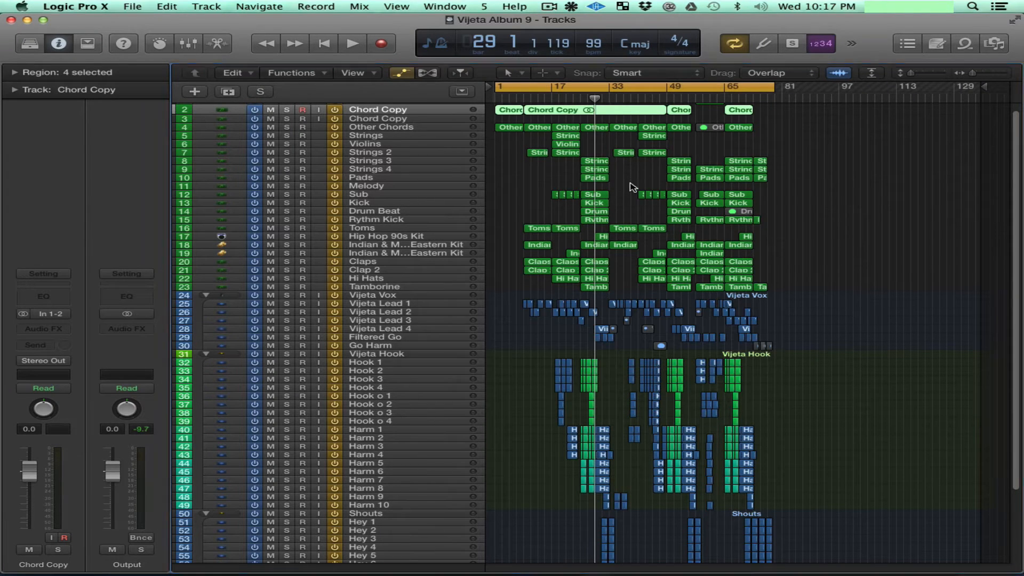
scroll(633, 168, up, 1)
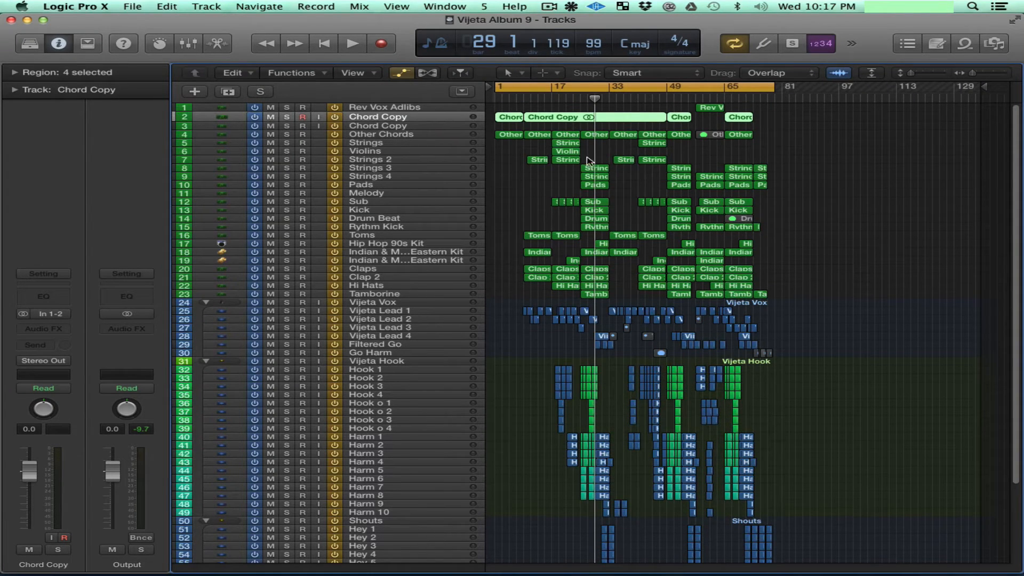
key(super+s)
Move the project end marker back to just after the last regions and fit the arrangement to the window.
mouse_move(985, 89)
mouse_down()
mouse_move(854, 96)
mouse_move(781, 117)
mouse_up()
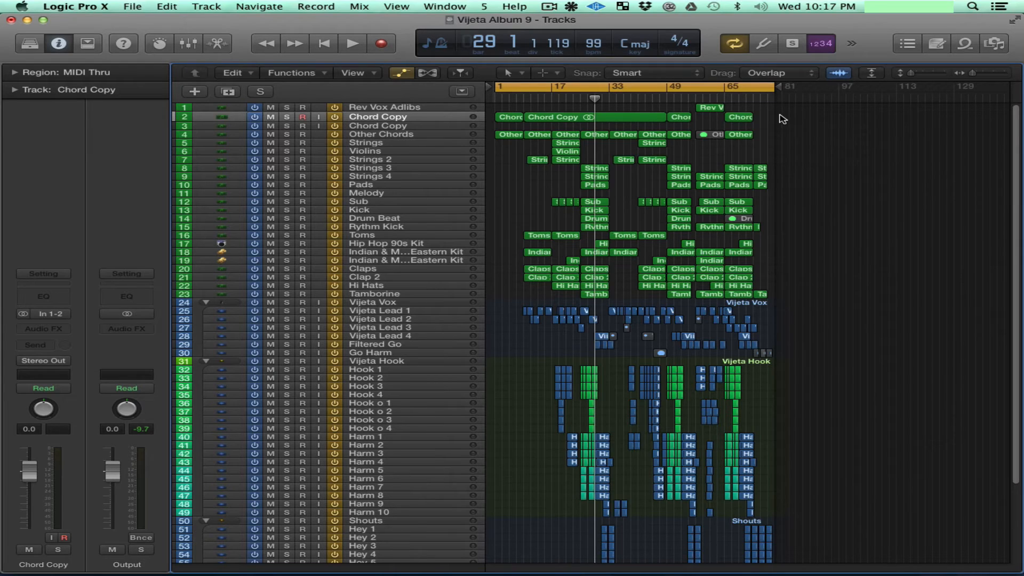
key(z)
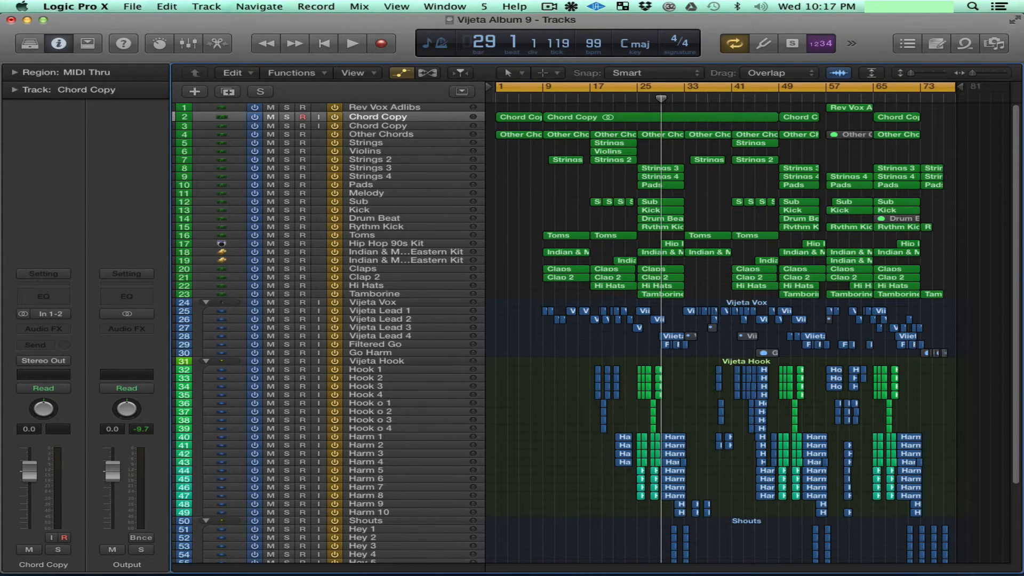
mouse_move(960, 89)
mouse_down()
mouse_move(972, 89)
mouse_move(959, 97)
mouse_up()
Return the playhead to the start of the project.
click(131, 5)
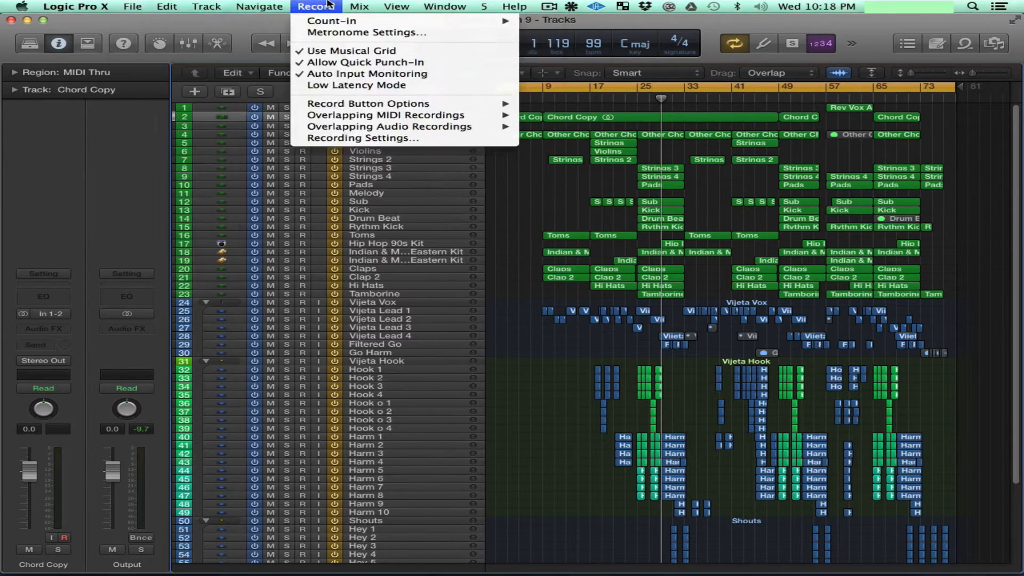
click(764, 21)
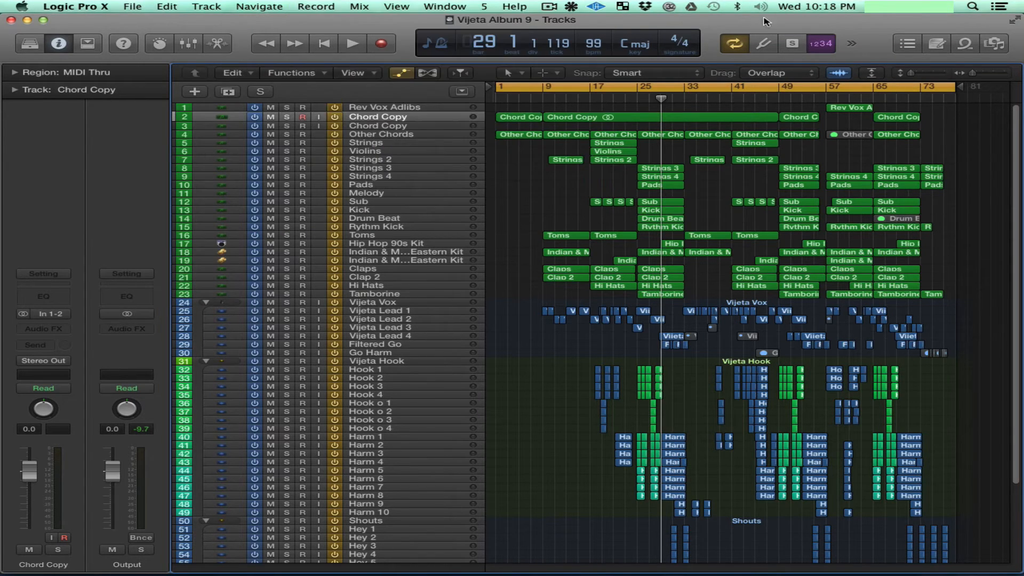
click(579, 7)
click(621, 89)
key(Return)
Examine the options for exporting all tracks as audio files and look over the track list for stacks.
click(140, 9)
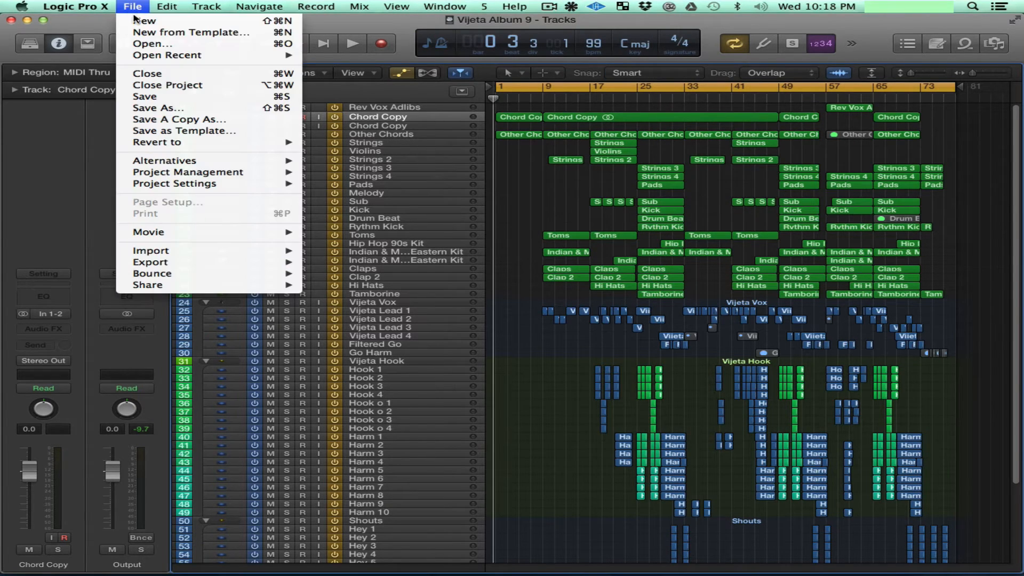
mouse_move(268, 175)
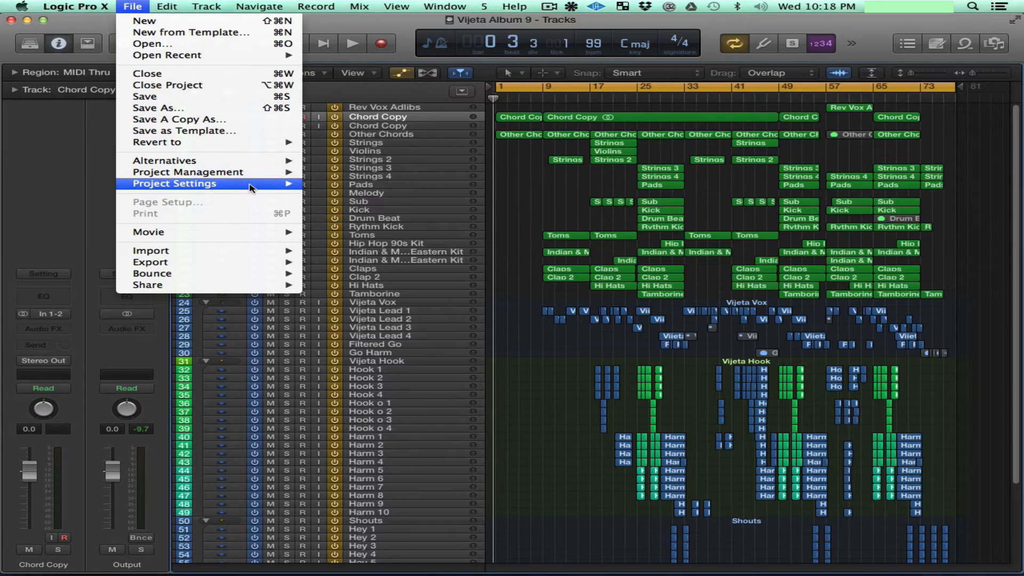
mouse_move(219, 263)
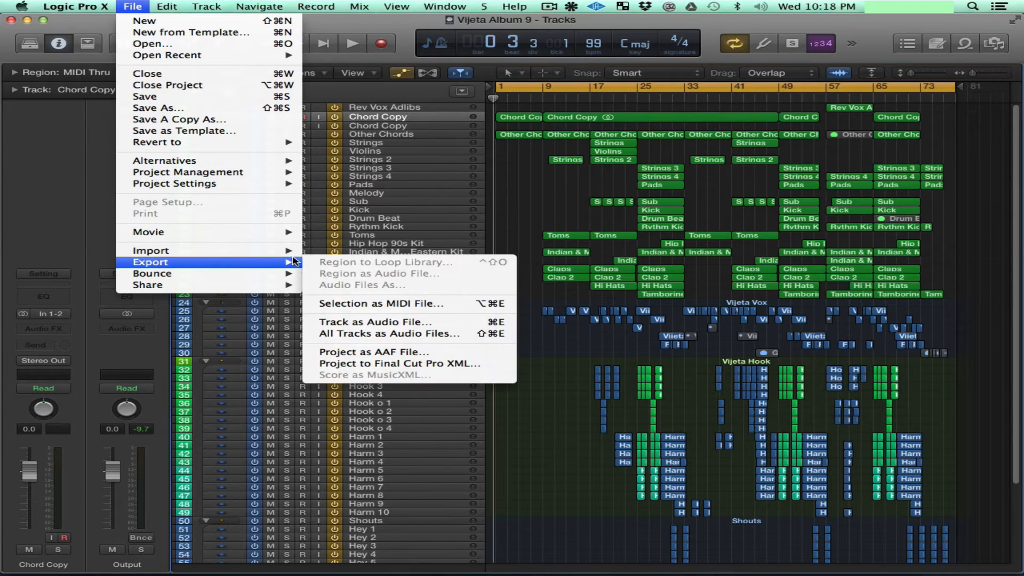
click(417, 335)
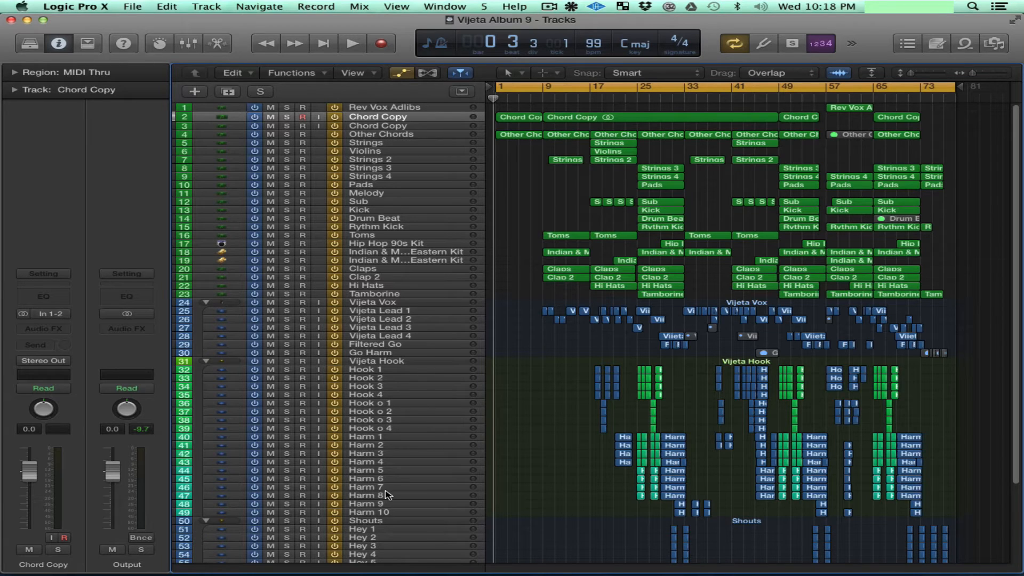
scroll(389, 480, down, 5)
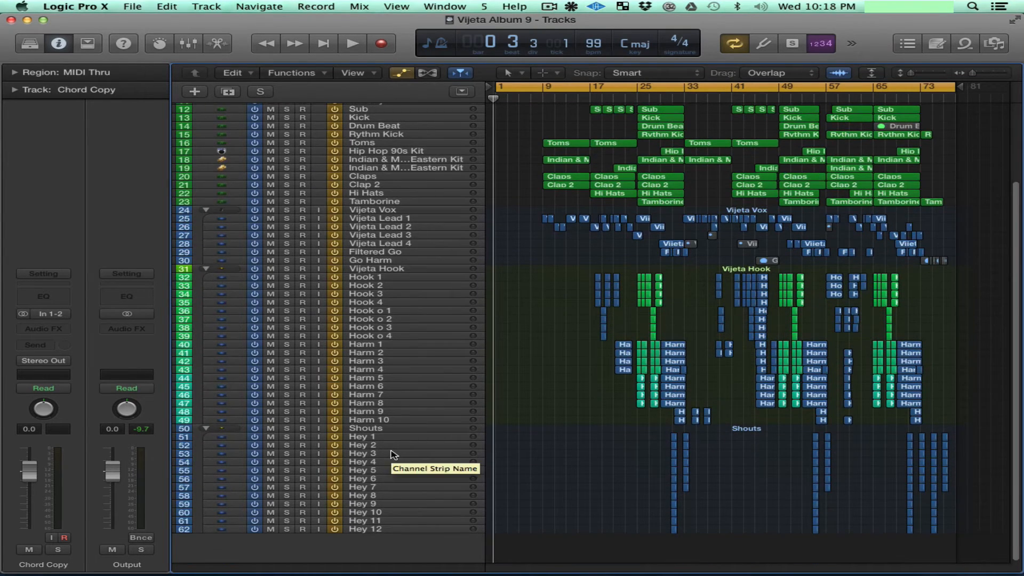
scroll(394, 454, up, 5)
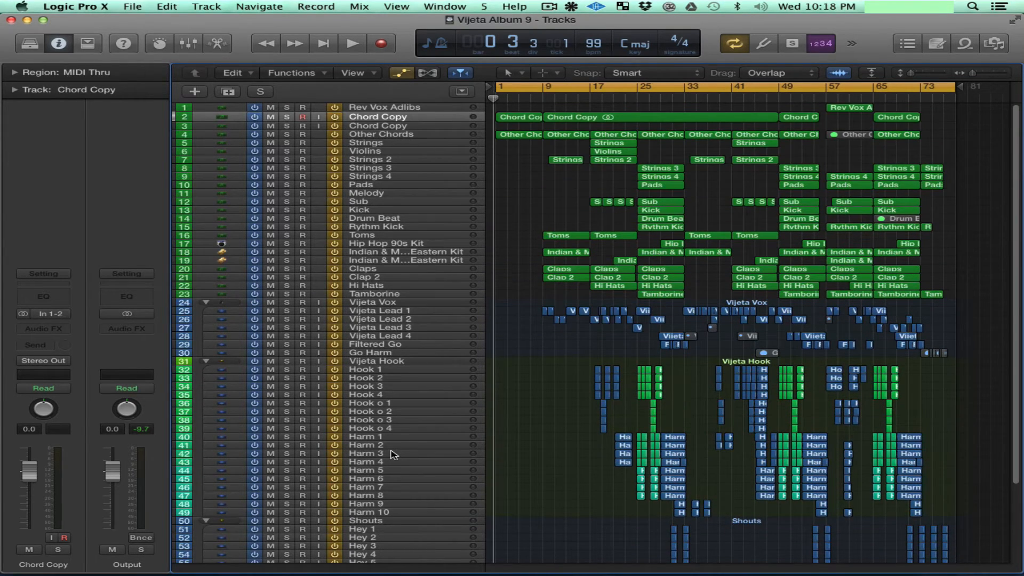
click(133, 11)
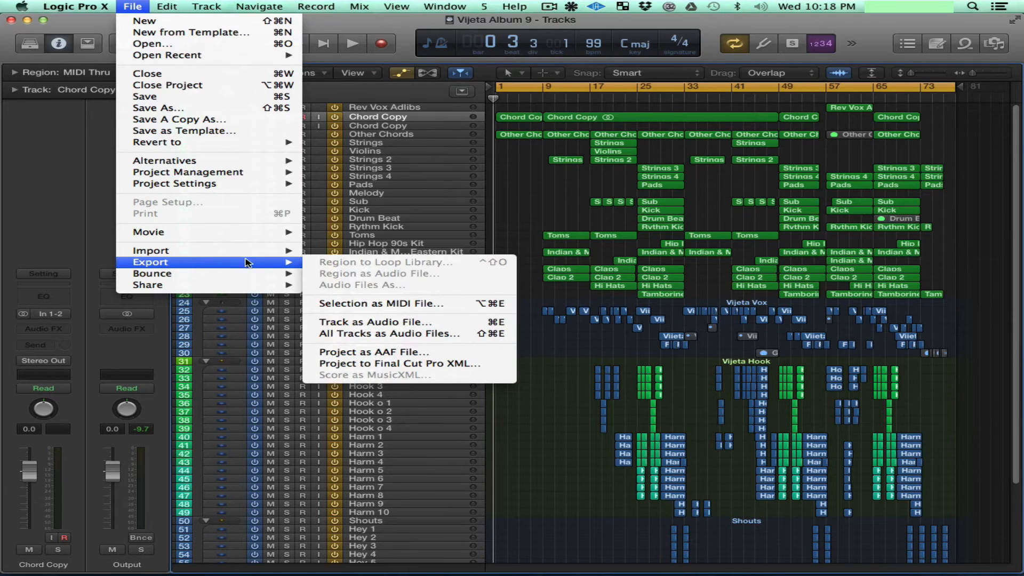
click(391, 25)
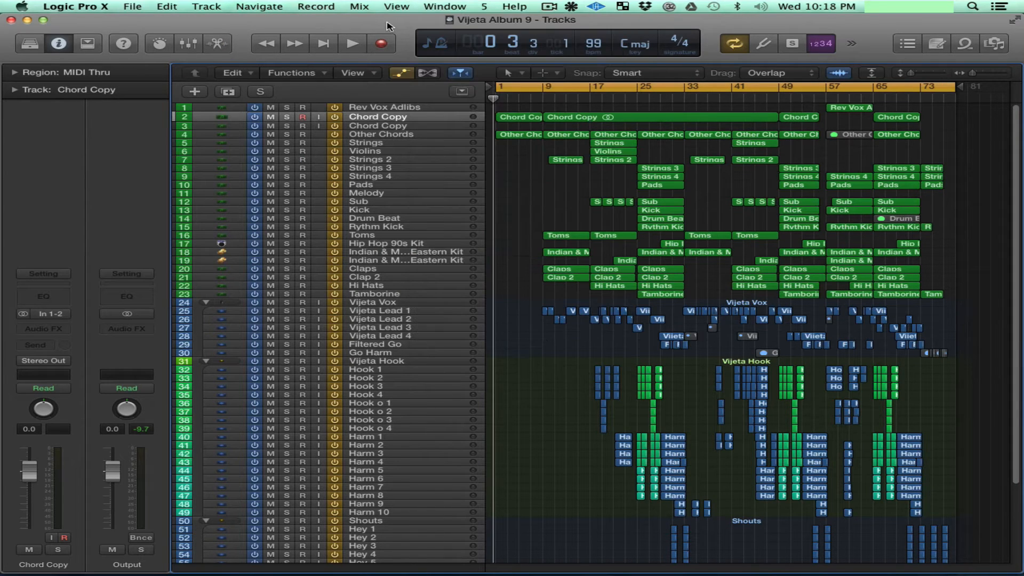
Move the tracks from lead vocal 1 through Go Harm out of their stack and delete the emptied stack track.
click(365, 303)
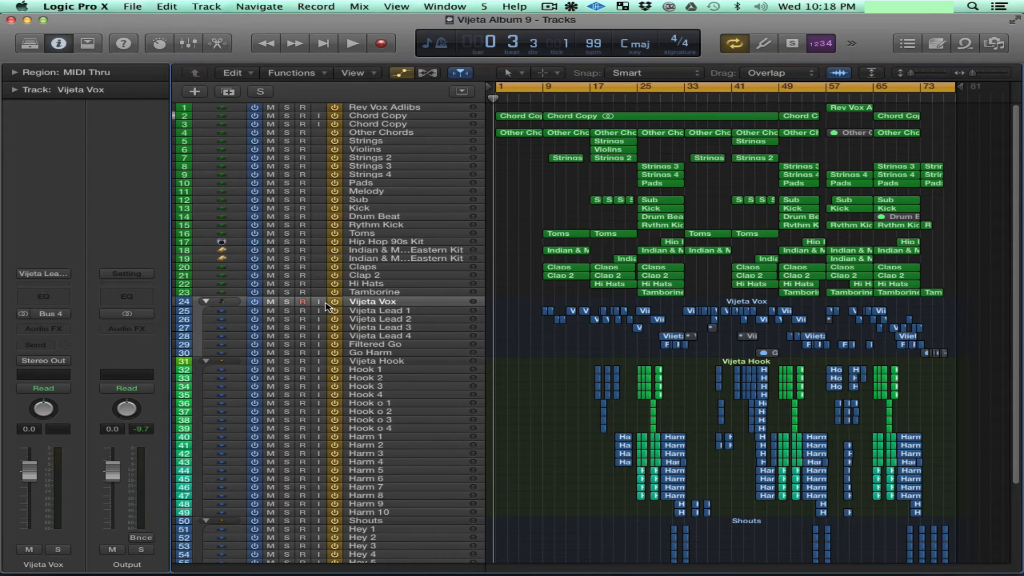
click(363, 312)
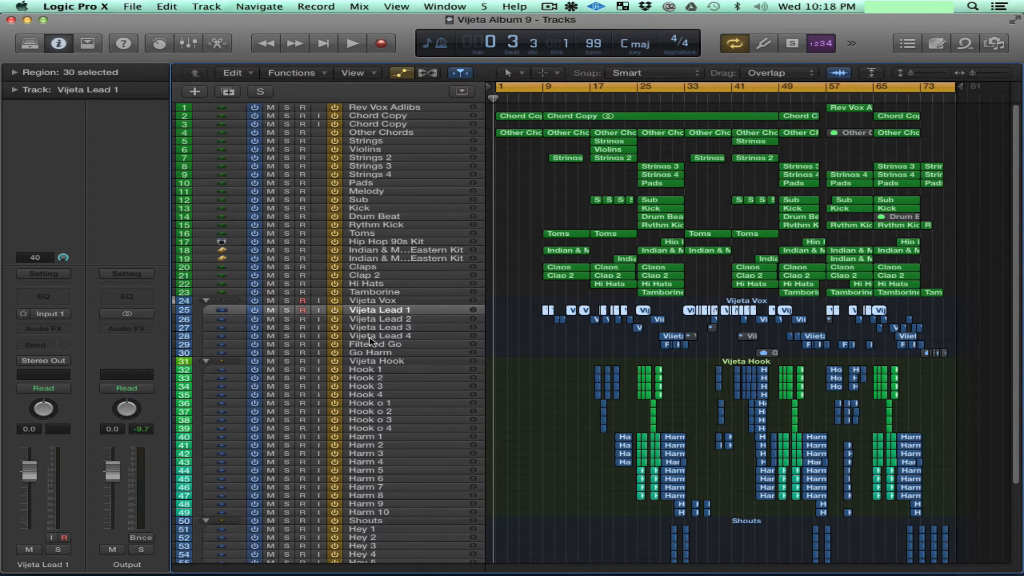
shift+click(376, 353)
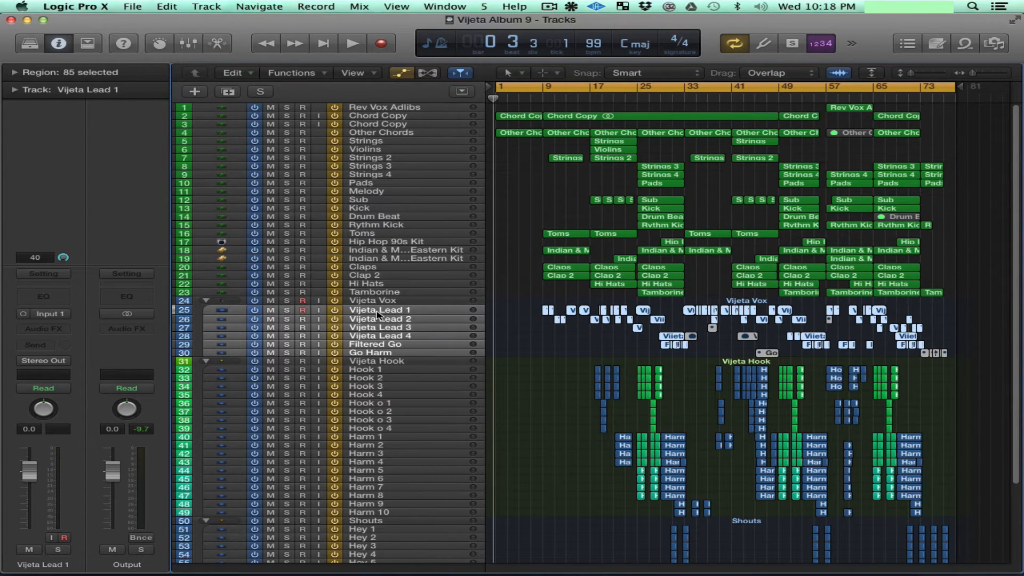
drag(377, 314, 376, 300)
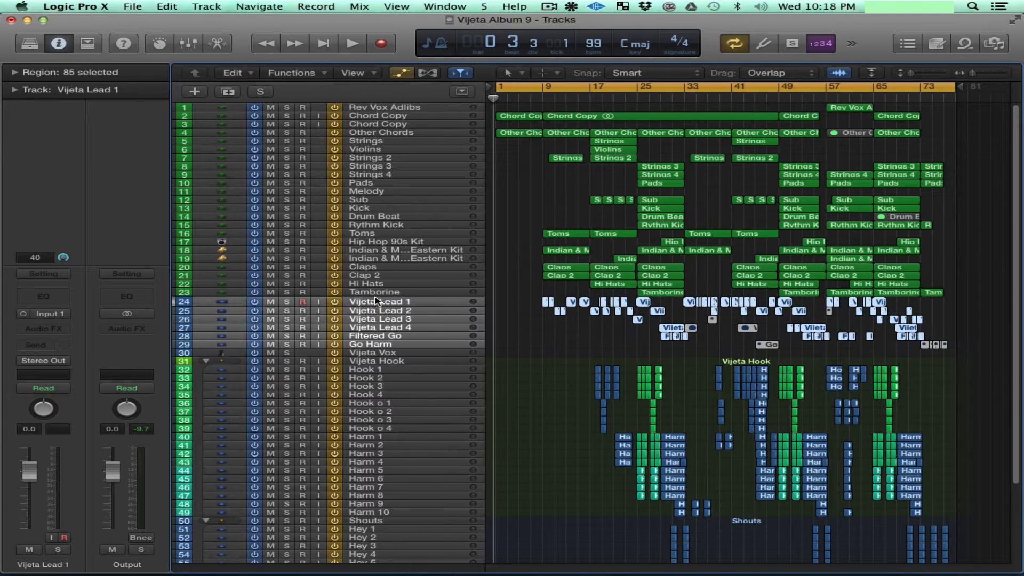
click(358, 353)
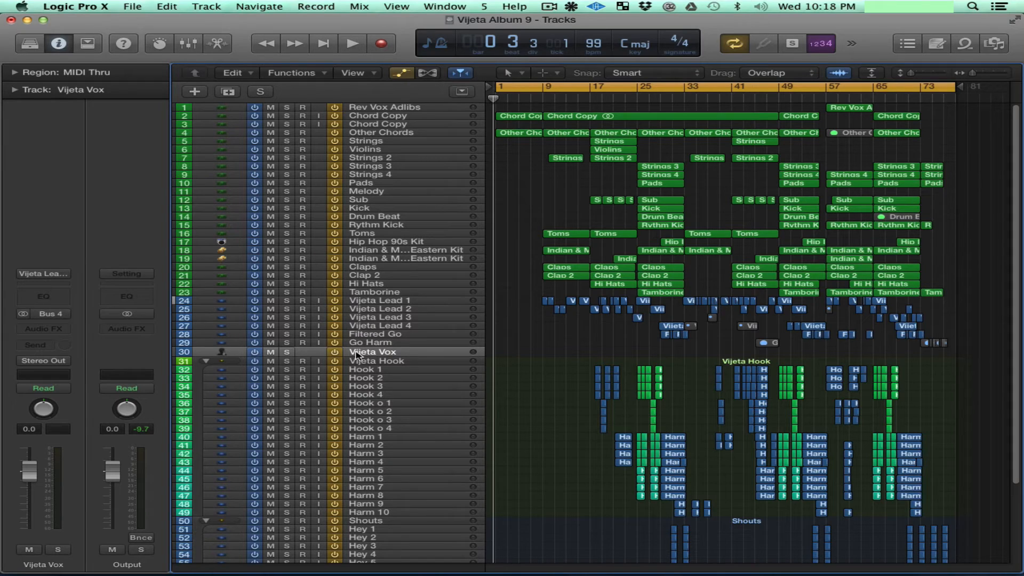
key(super+BackSpace)
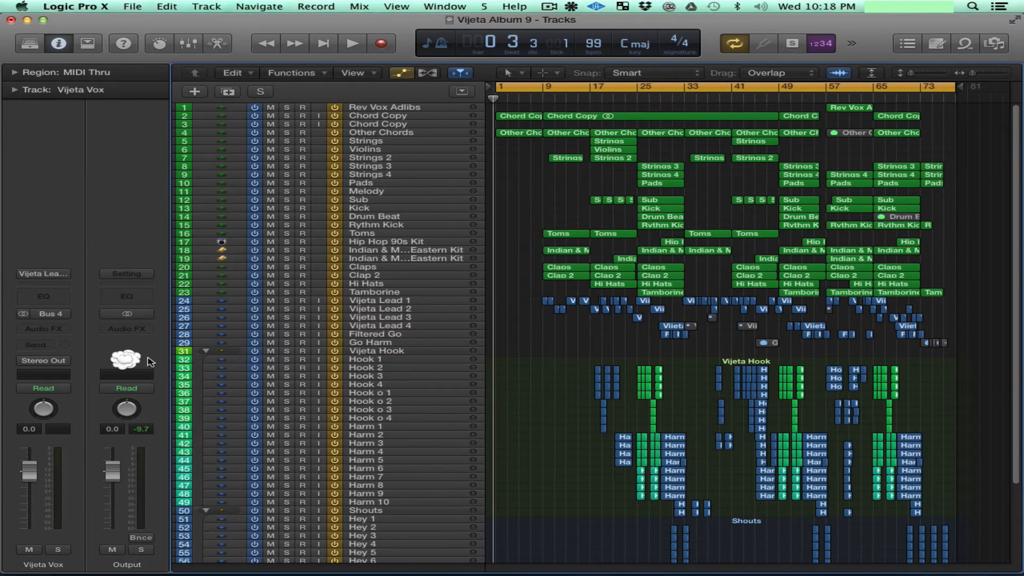
Move the tracks from Hook 1 through Harm 10 out of the hook stack and delete the emptied stack track.
click(372, 361)
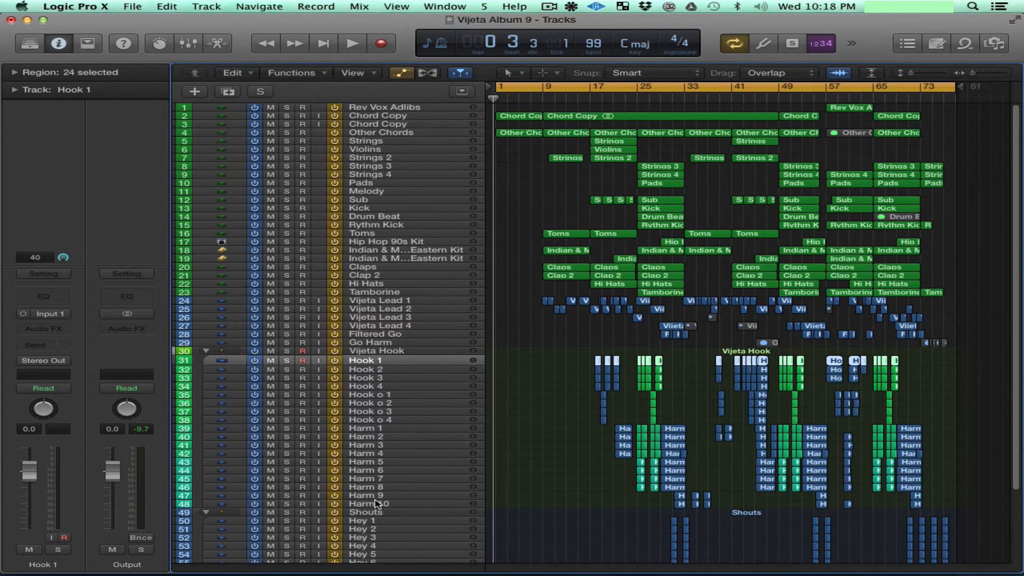
shift+click(376, 504)
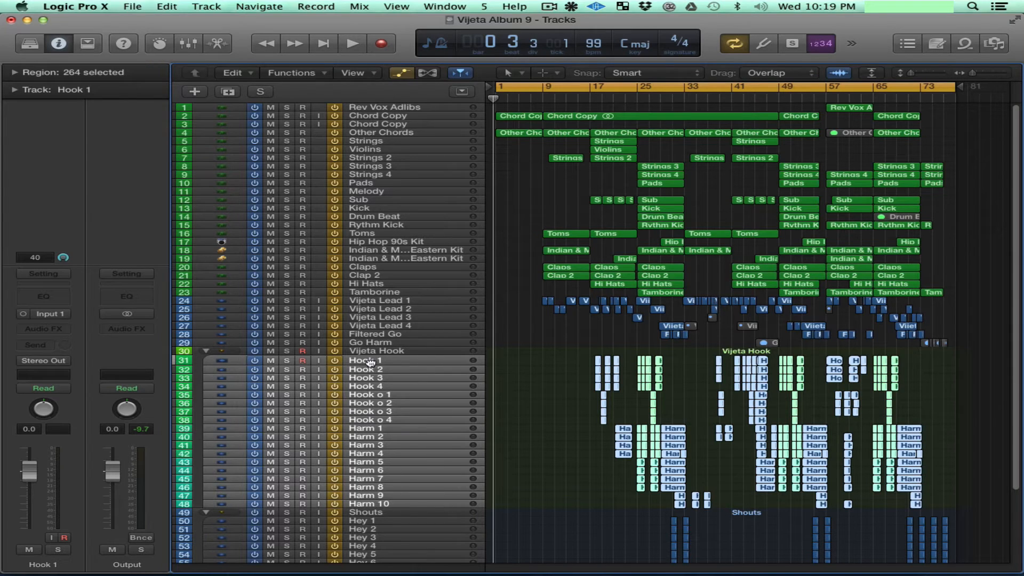
drag(371, 363, 372, 348)
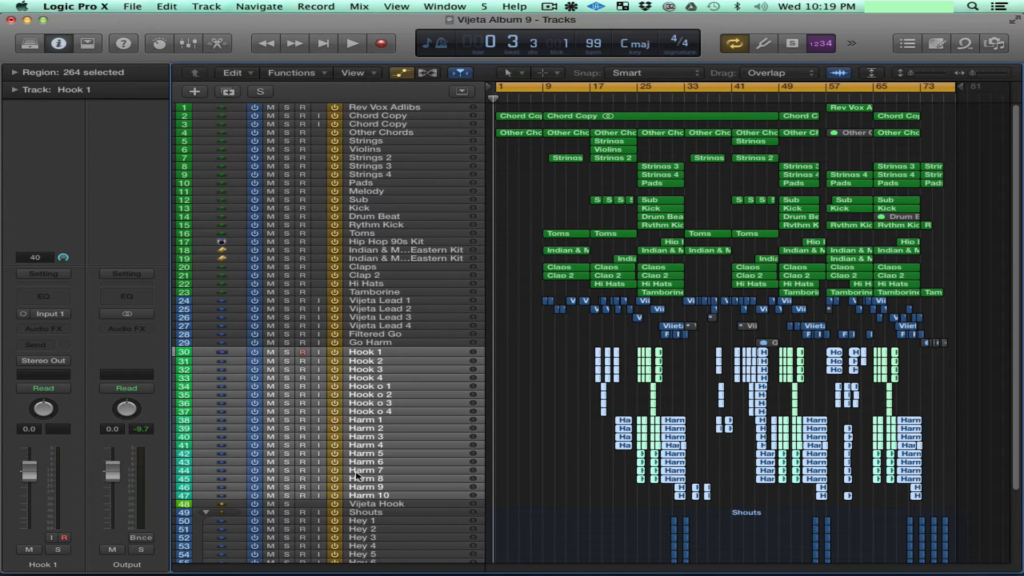
click(370, 505)
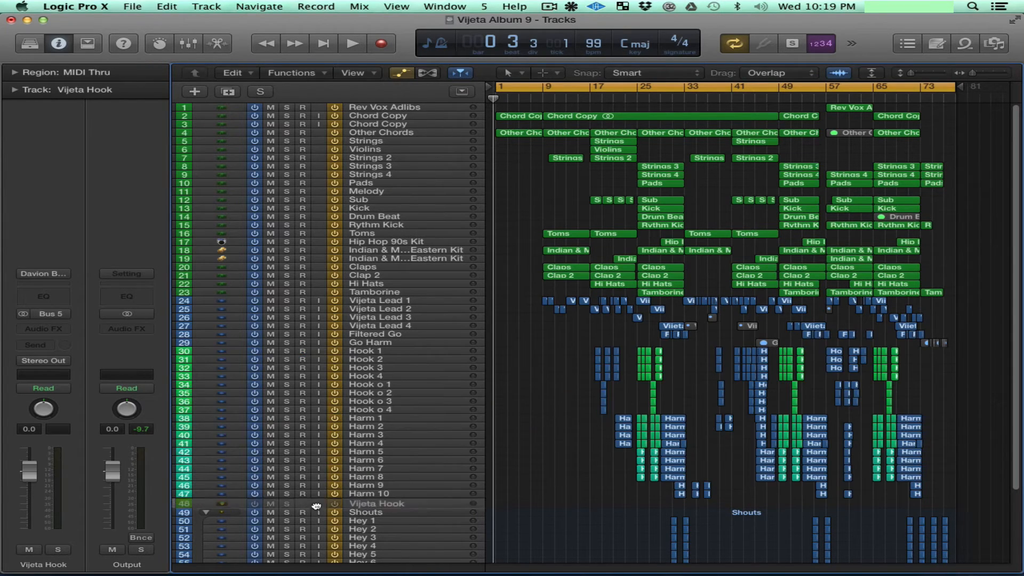
key(super+BackSpace)
Move the tracks from Hey 1 through Hey 12 out of the Shouts stack and delete the emptied stack track.
scroll(330, 491, down, 4)
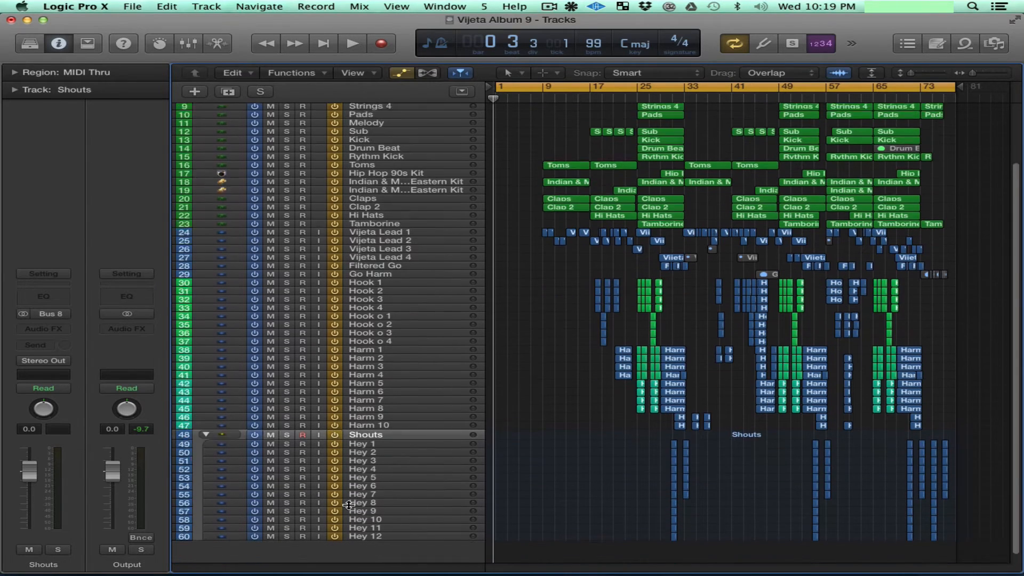
click(361, 438)
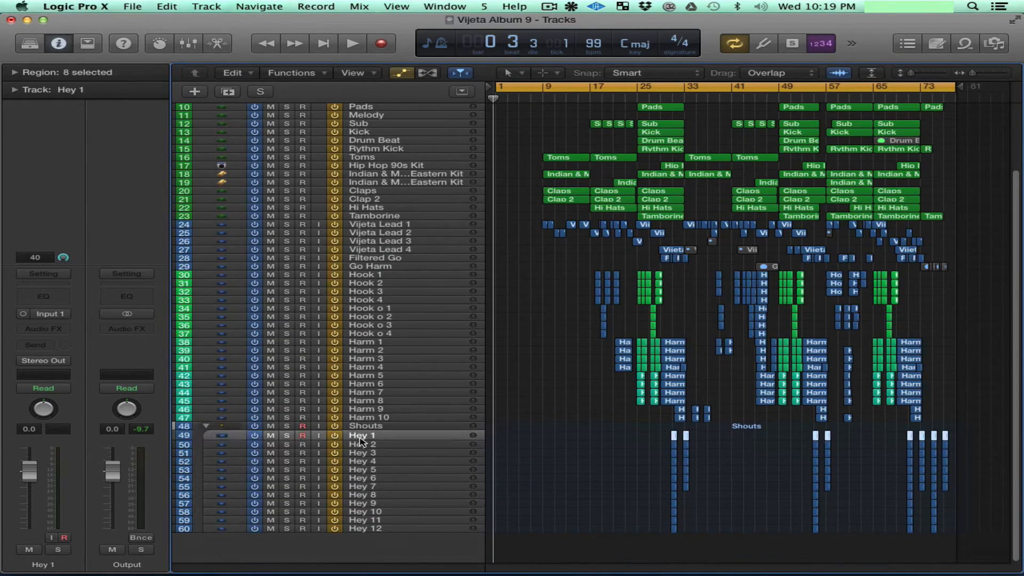
shift+click(357, 528)
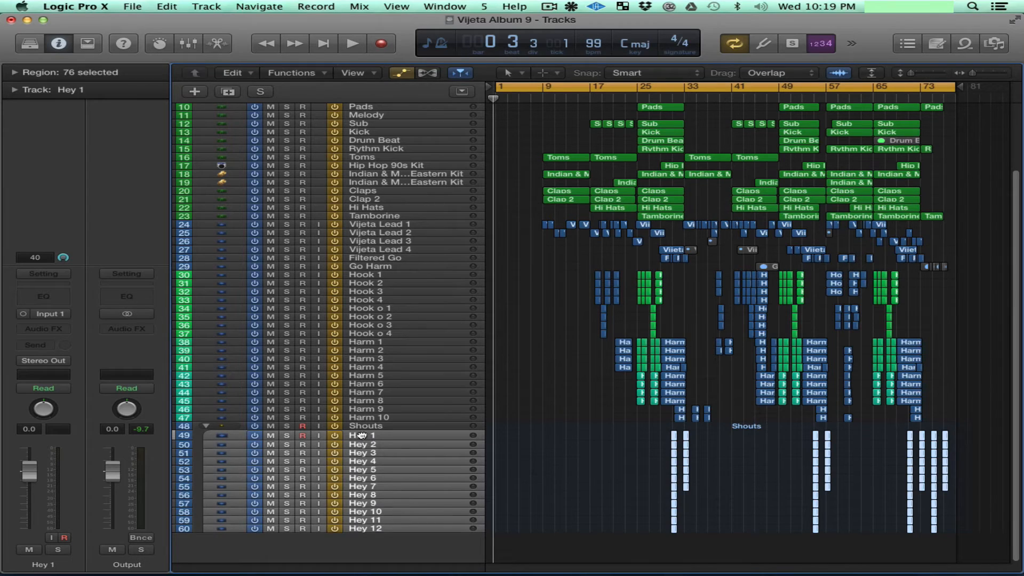
drag(359, 436, 361, 424)
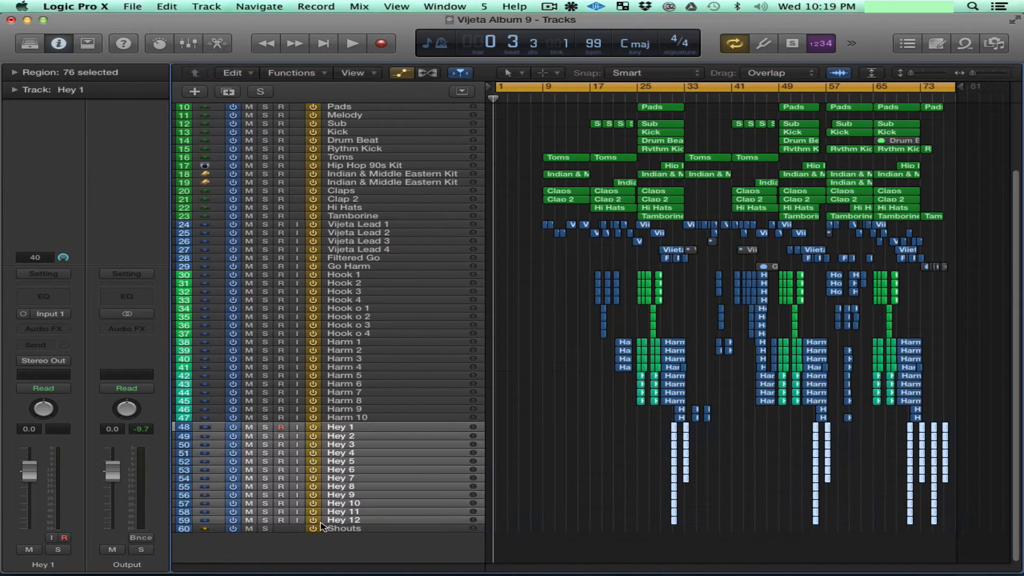
click(350, 530)
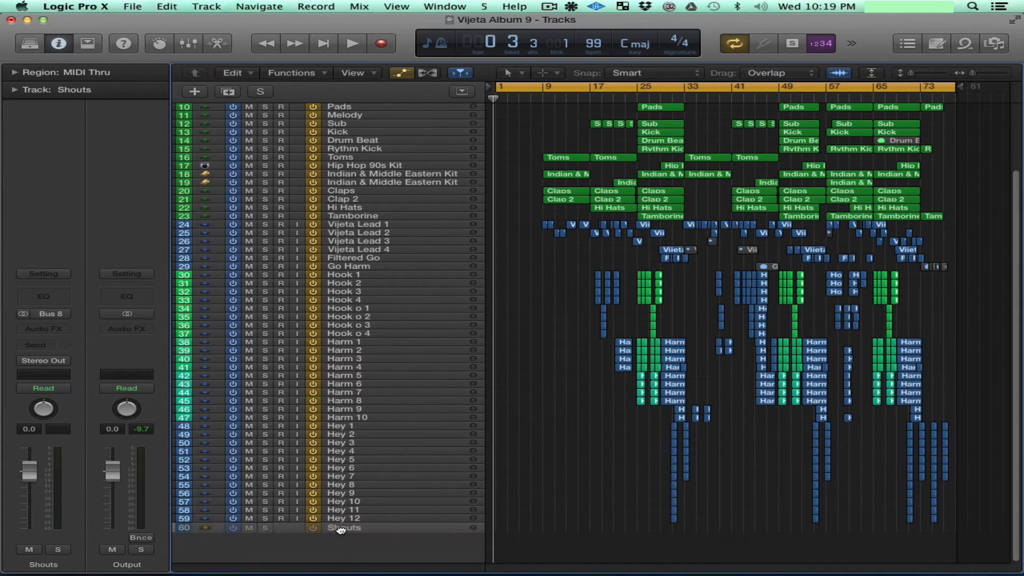
key(super+BackSpace)
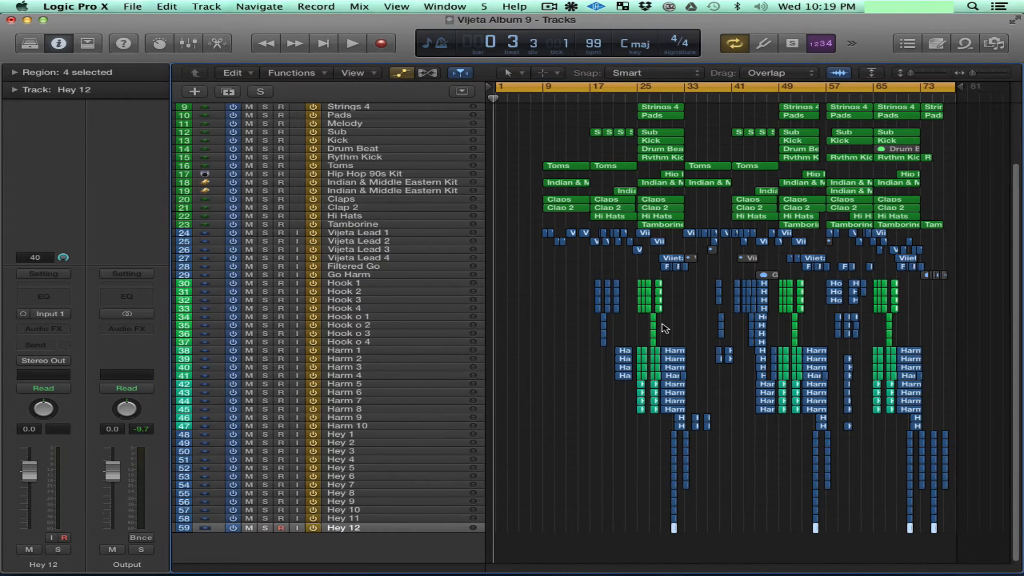
Save the project and begin exporting all tracks as audio files, with the Desktop as the destination.
key(super+s)
click(133, 6)
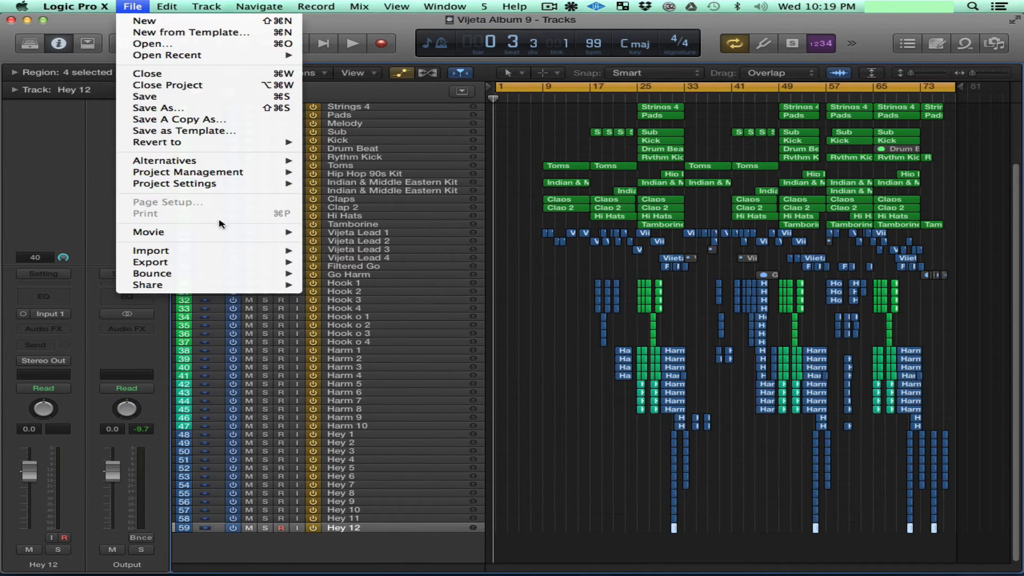
mouse_move(269, 265)
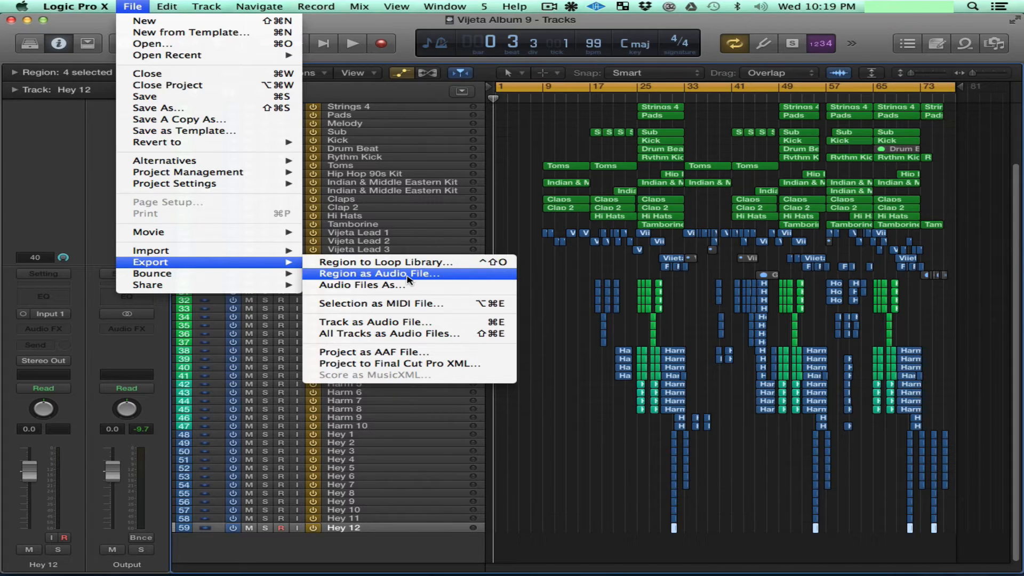
click(425, 334)
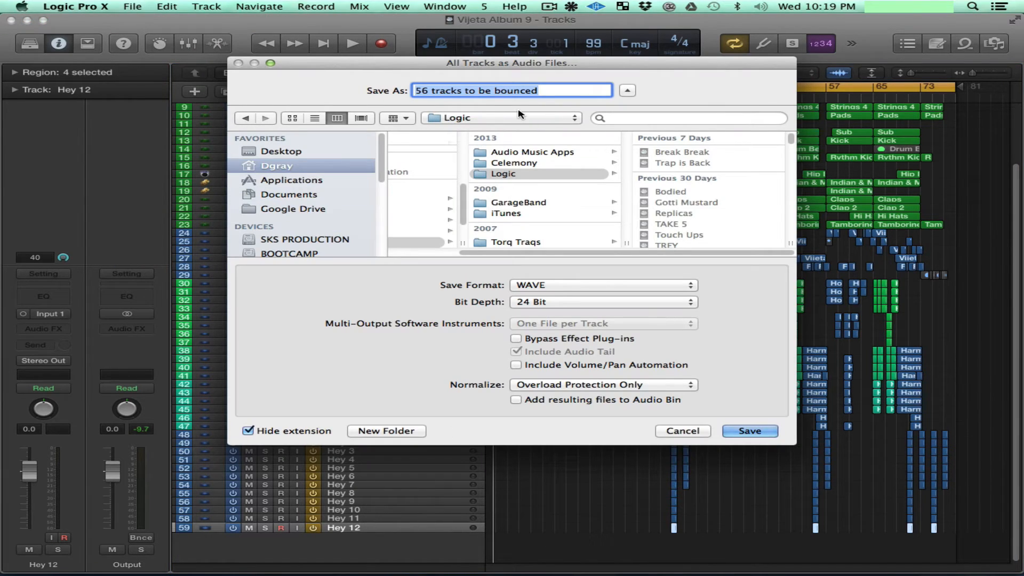
click(282, 152)
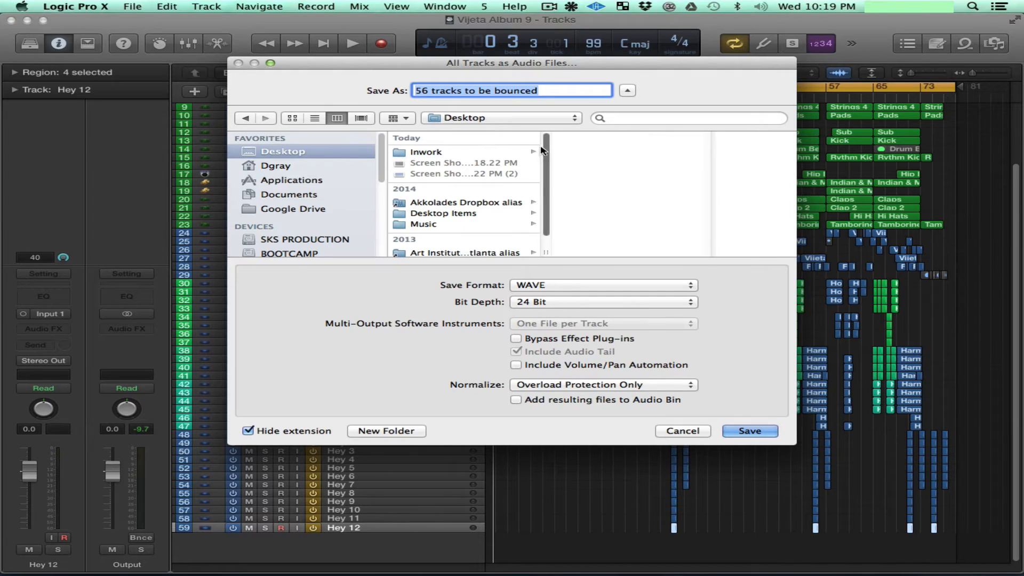
scroll(541, 207, down, 1)
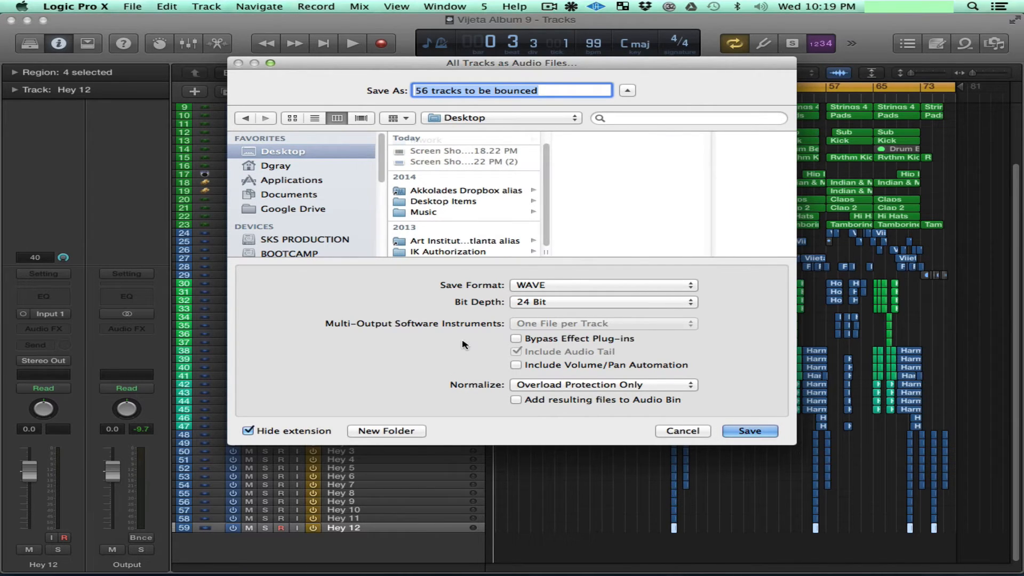
Create a destination folder on the Desktop named with the artist's name followed by "BEAT 99BPM" and select it for the export.
click(400, 431)
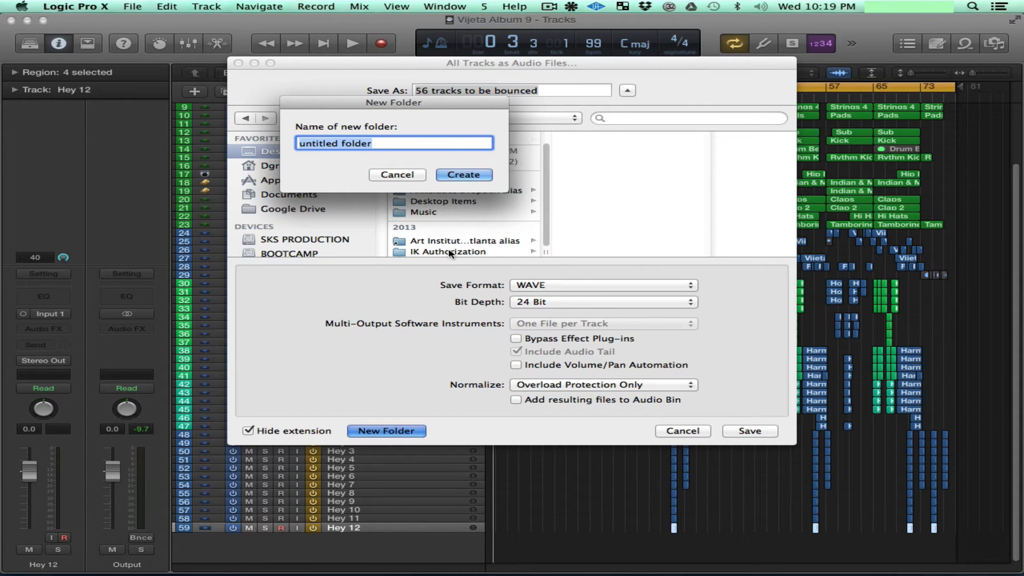
text(VI)
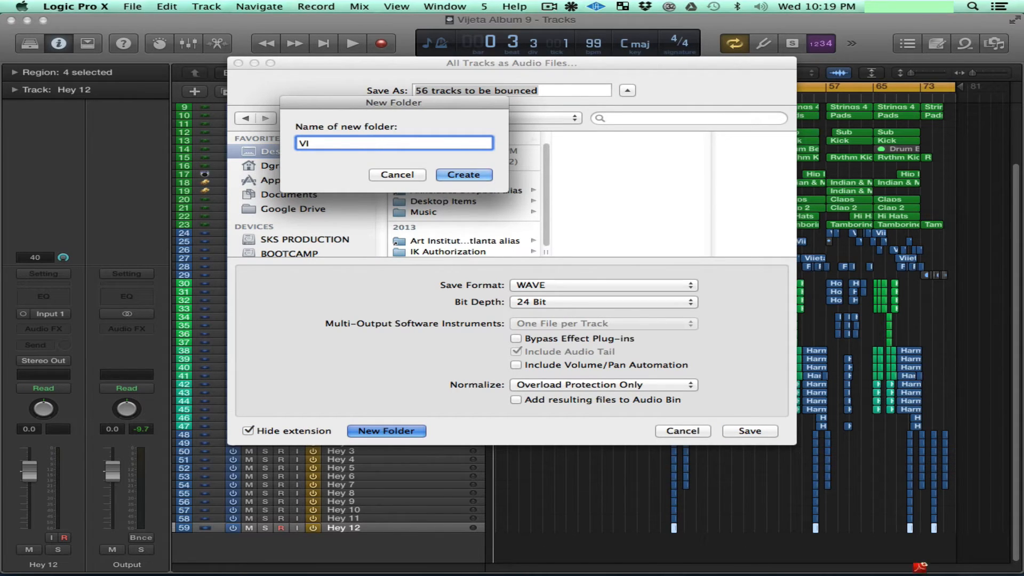
text(JETA-)
text(BEAT 99)
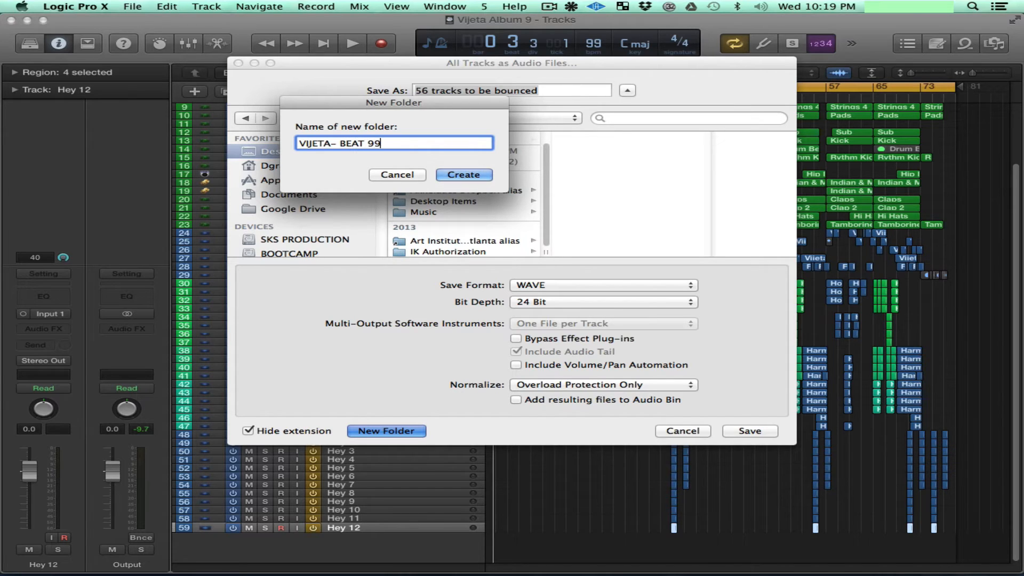
text(BPM)
click(463, 175)
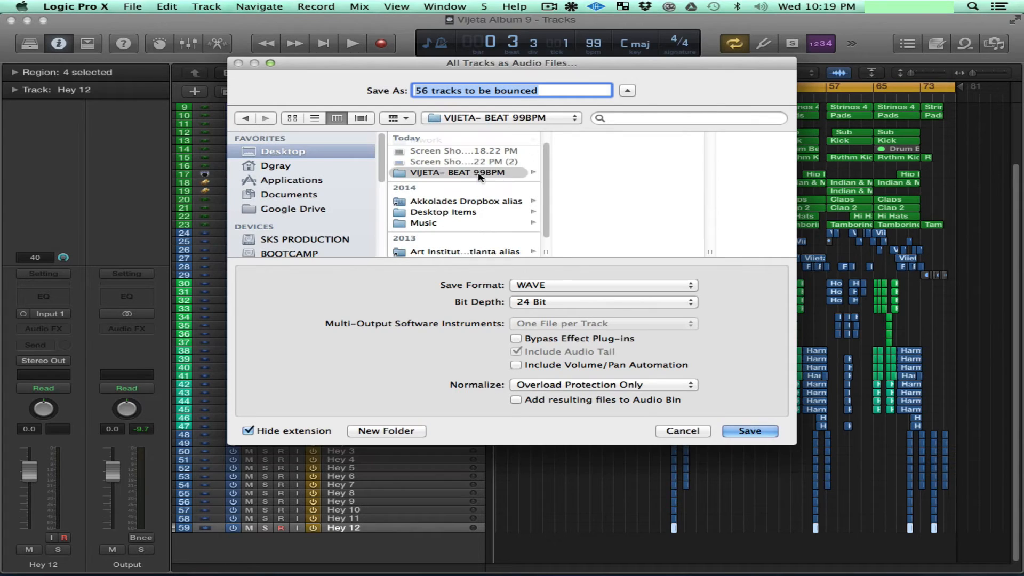
click(525, 174)
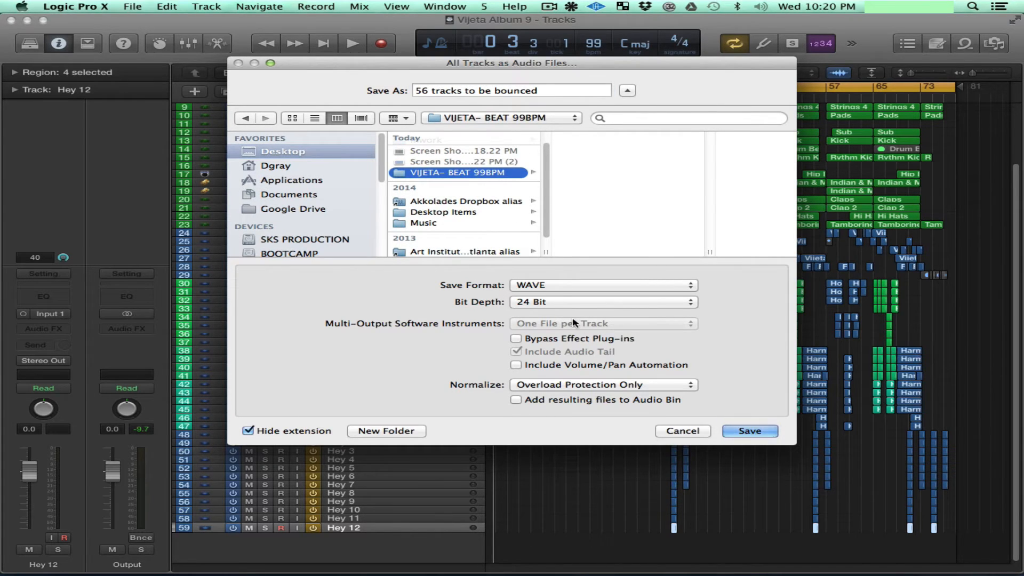
Export the tracks in WAVE format at 24 Bit into the new folder.
click(567, 287)
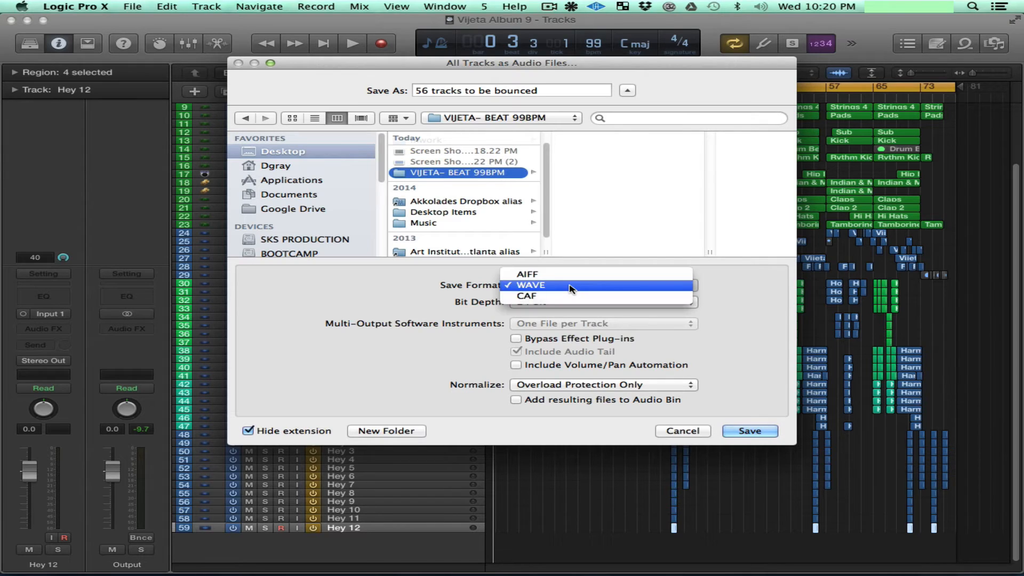
click(570, 288)
click(646, 304)
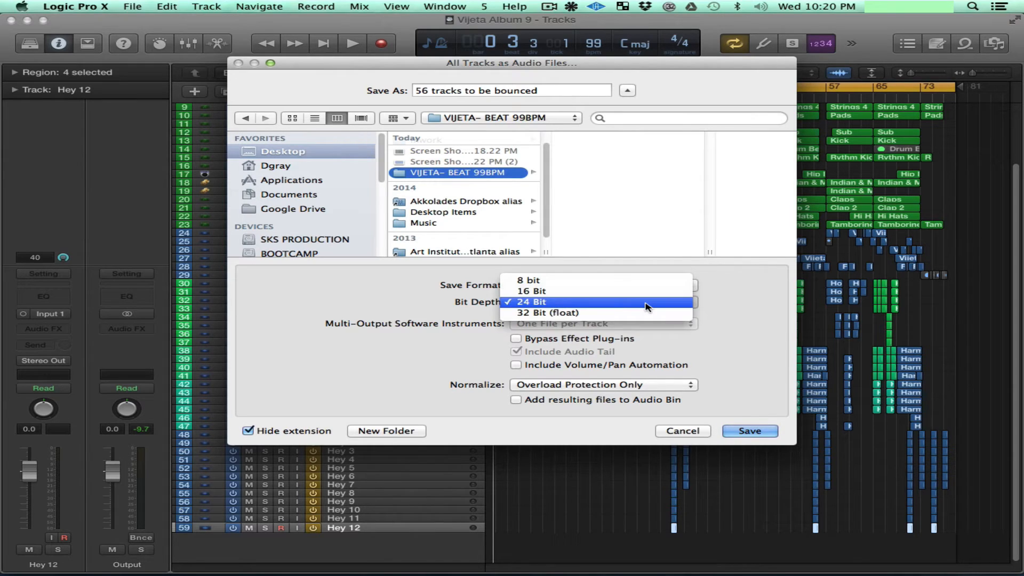
click(647, 306)
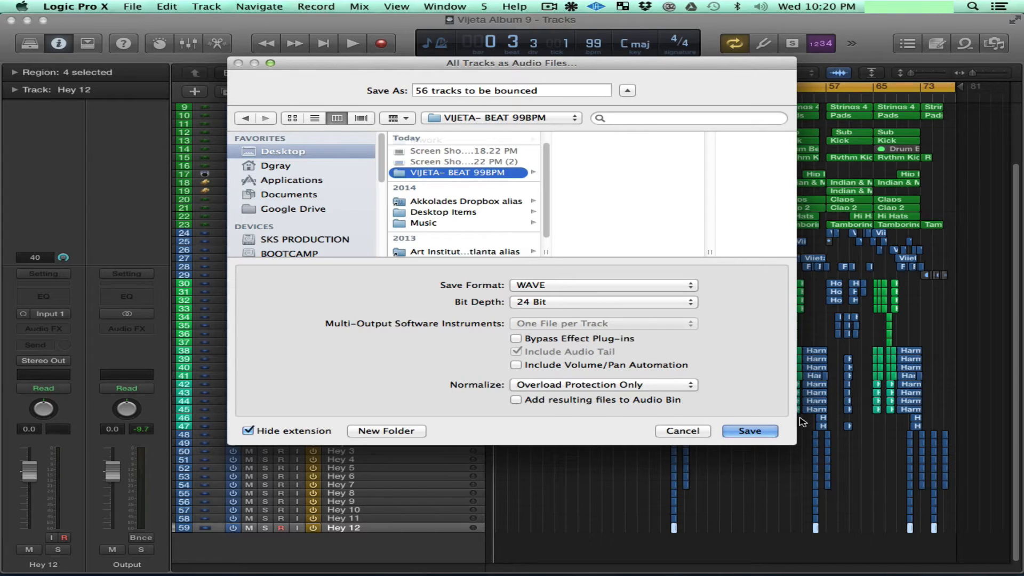
click(776, 430)
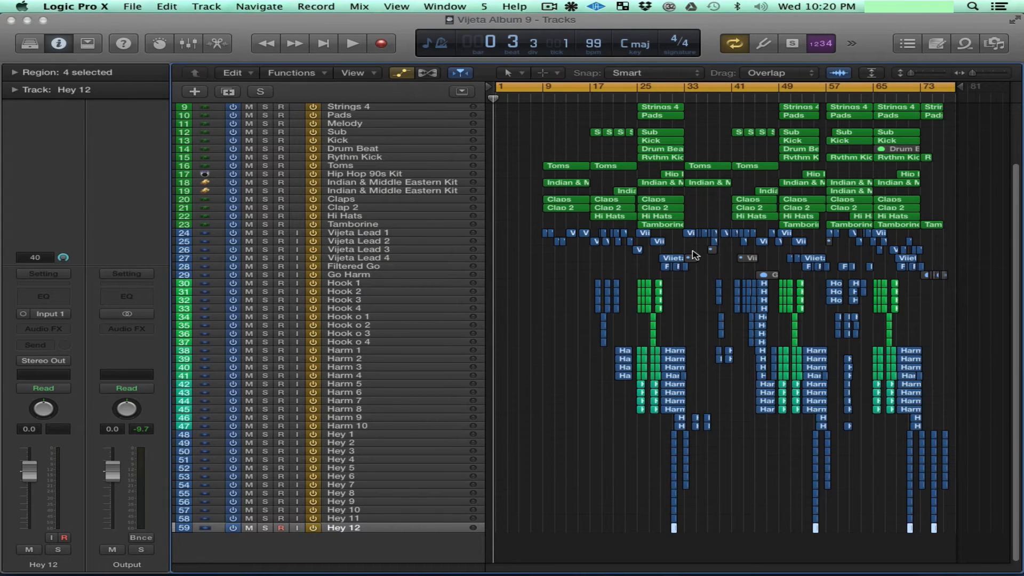
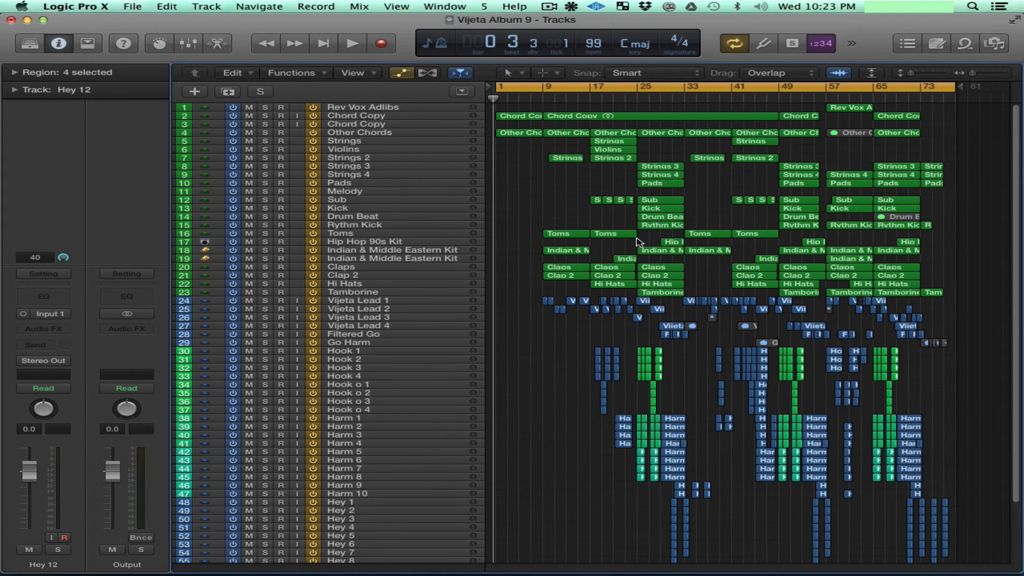
Look over the full track list and save the project.
scroll(637, 240, down, 3)
scroll(715, 295, up, 3)
scroll(715, 295, down, 5)
key(super+s)
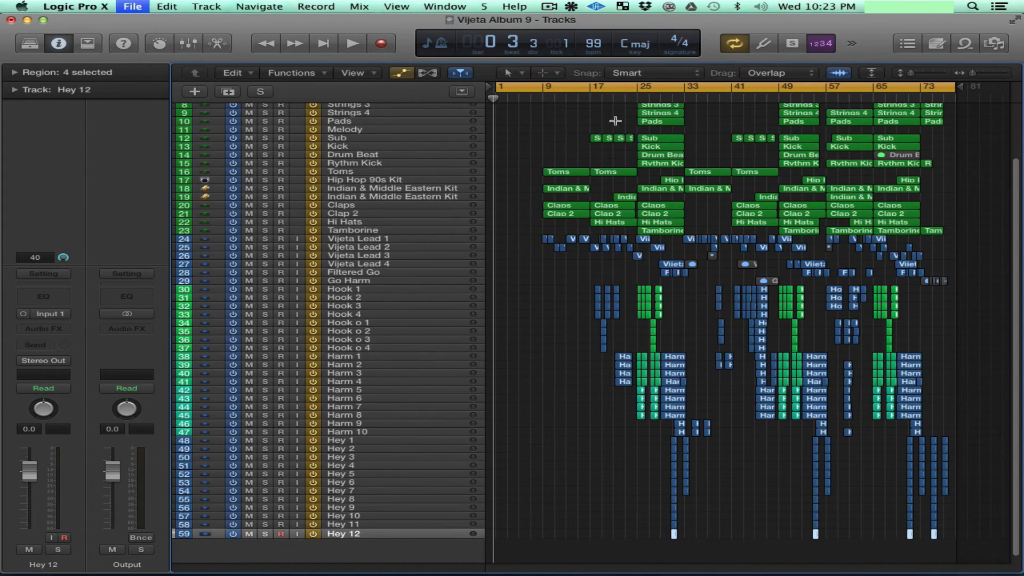
click(131, 6)
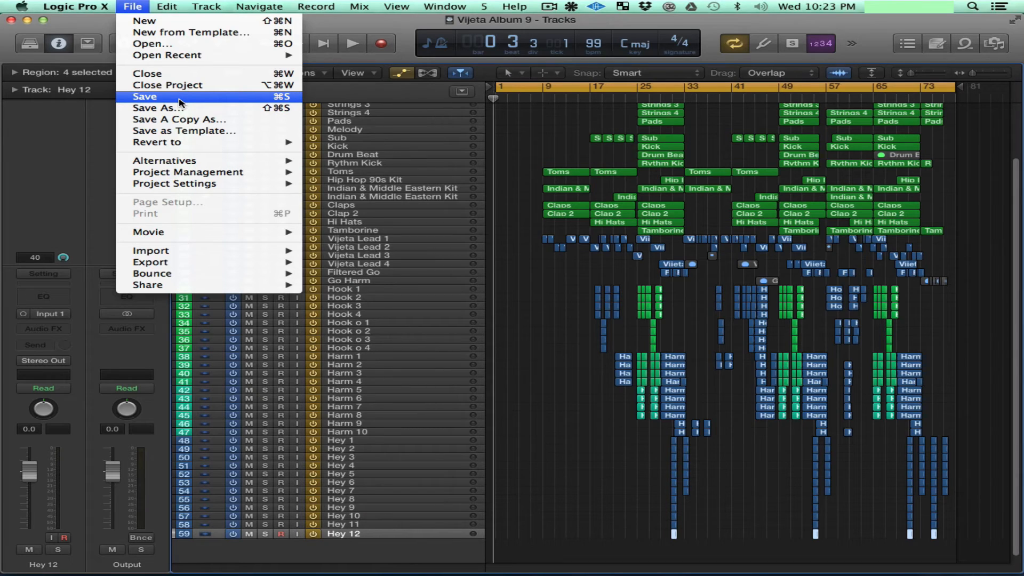
click(406, 131)
click(378, 131)
scroll(374, 133, up, 4)
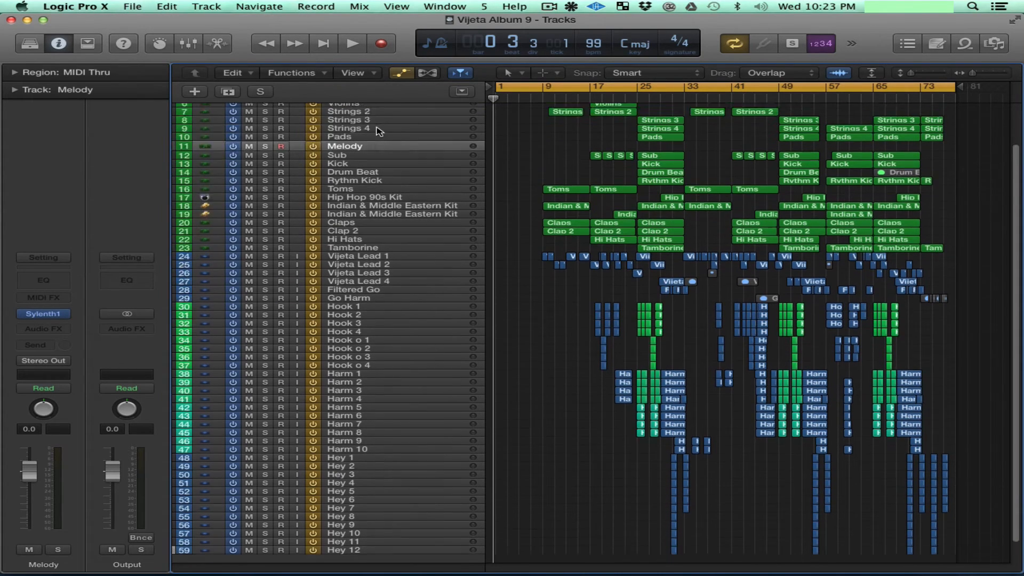
Play the song with the Chord Copy track soloed, switch the solo to the Other Chords track, and stop playback.
click(357, 117)
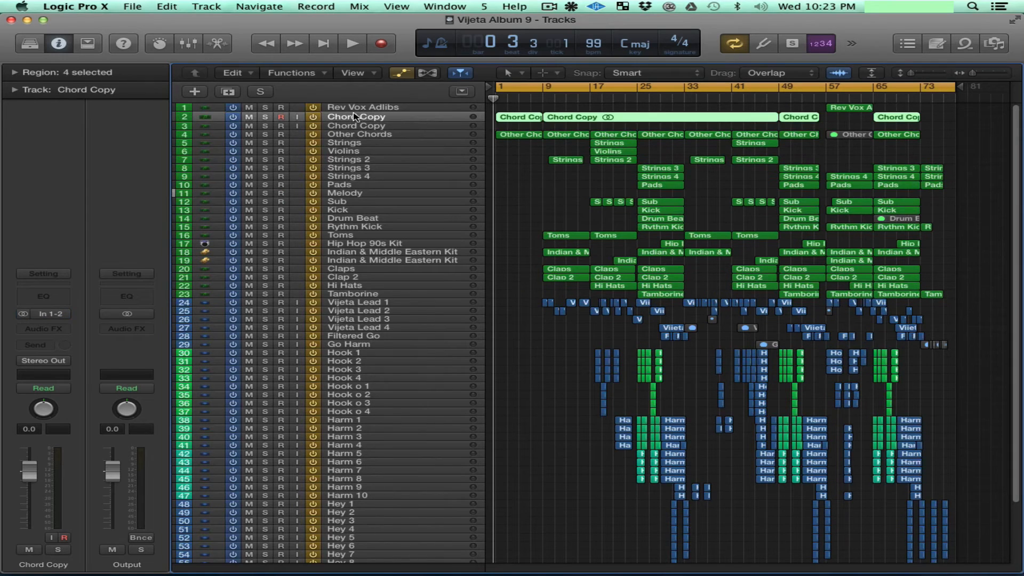
click(266, 117)
key(space)
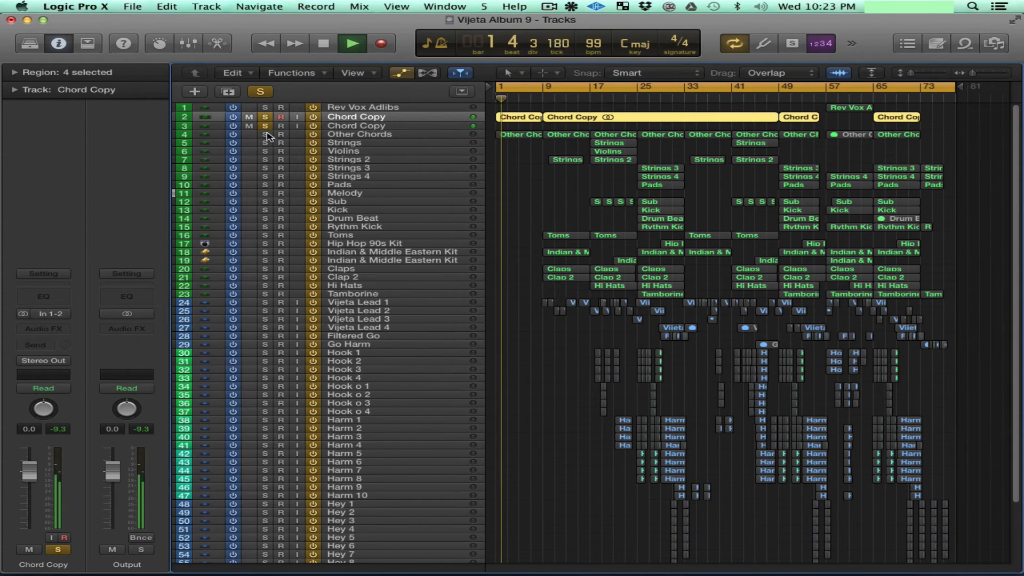
click(268, 135)
click(267, 126)
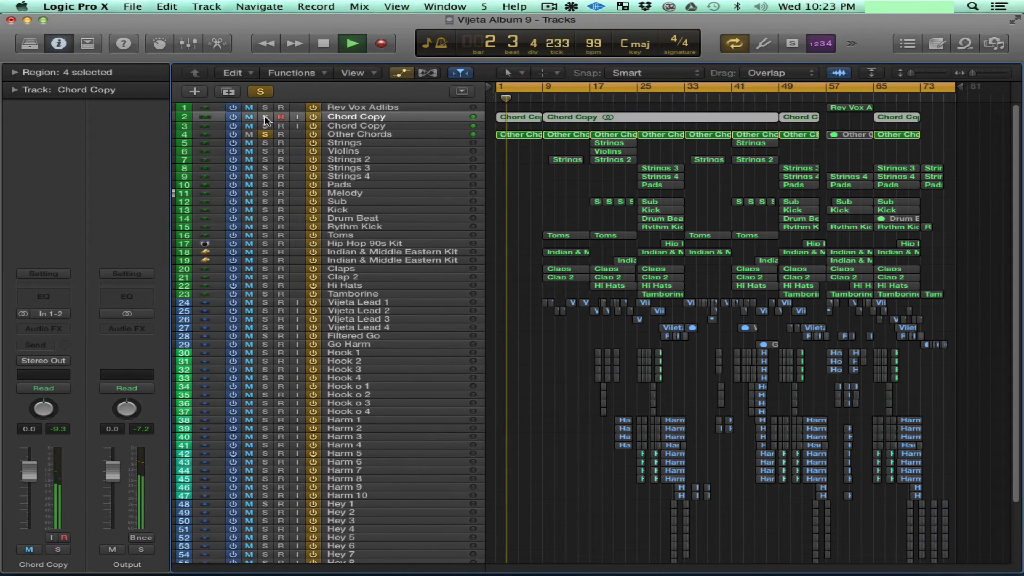
click(293, 134)
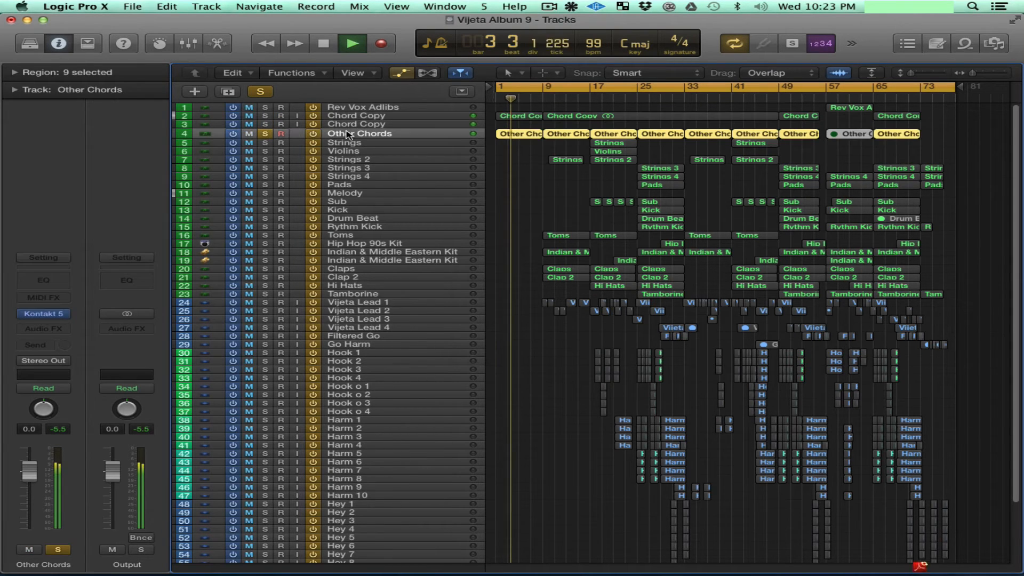
key(space)
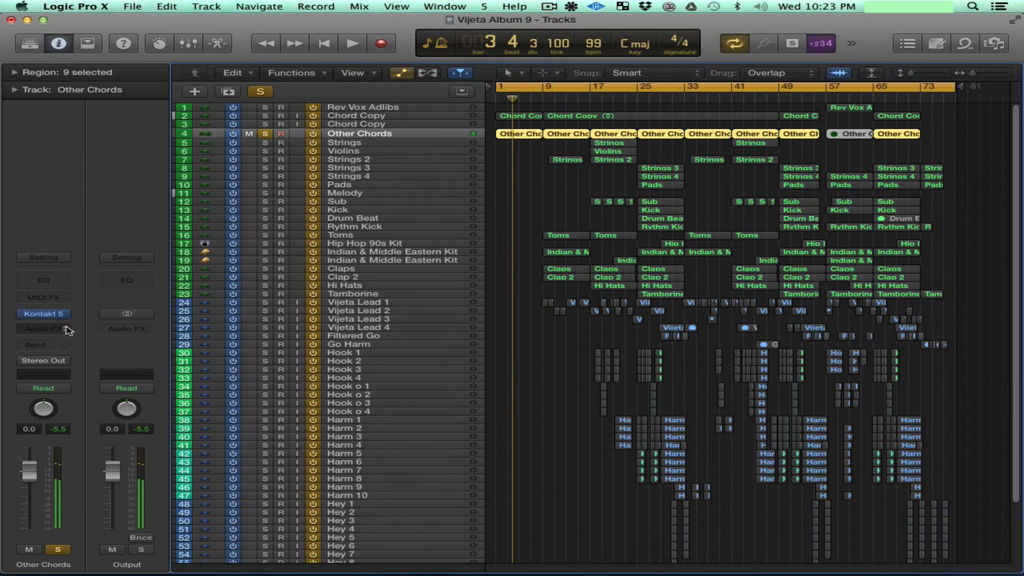
Browse the available audio effects for the Other Chords track, including the Metering and Imaging categories, without inserting one.
click(68, 330)
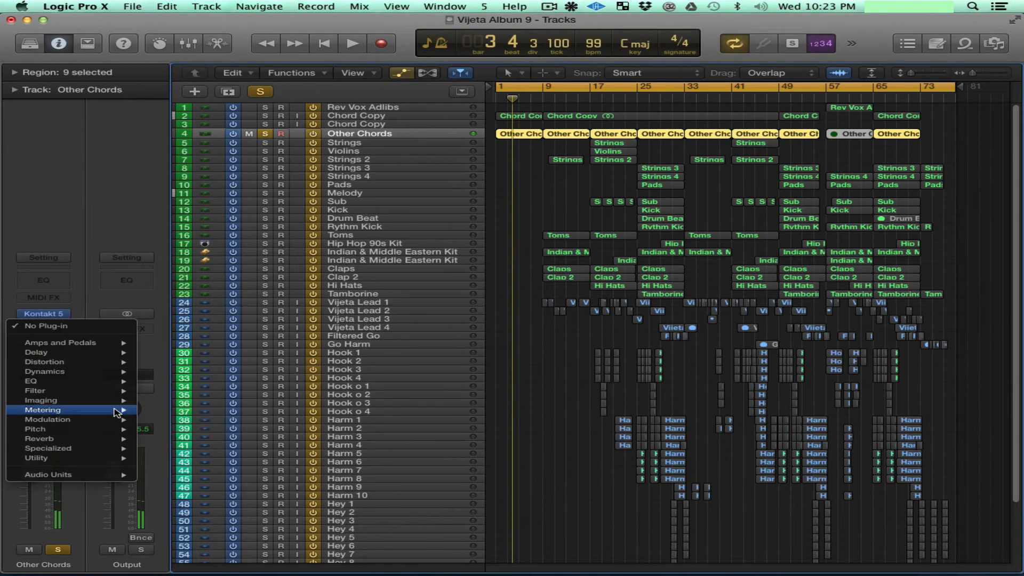
mouse_move(118, 413)
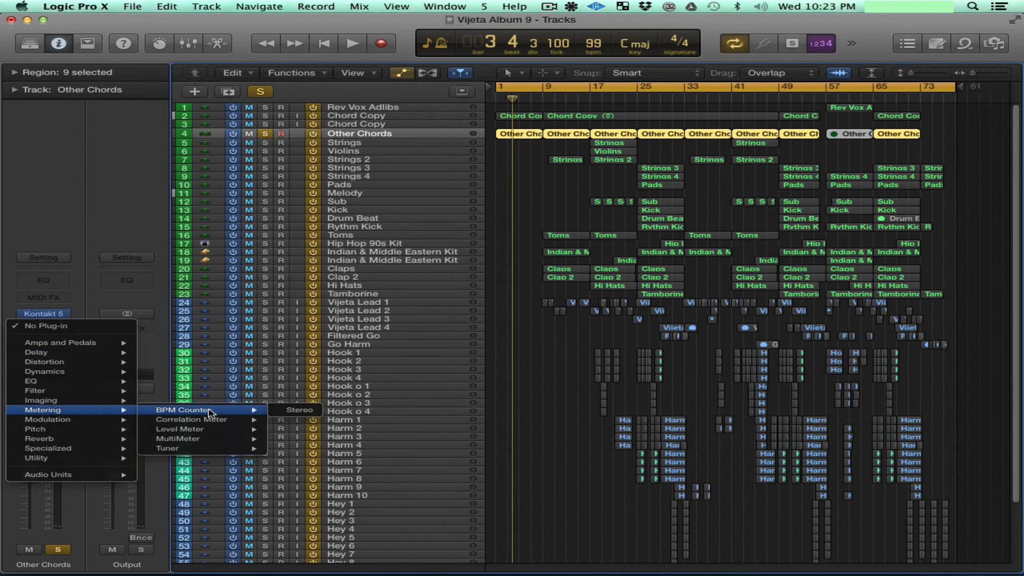
mouse_move(244, 448)
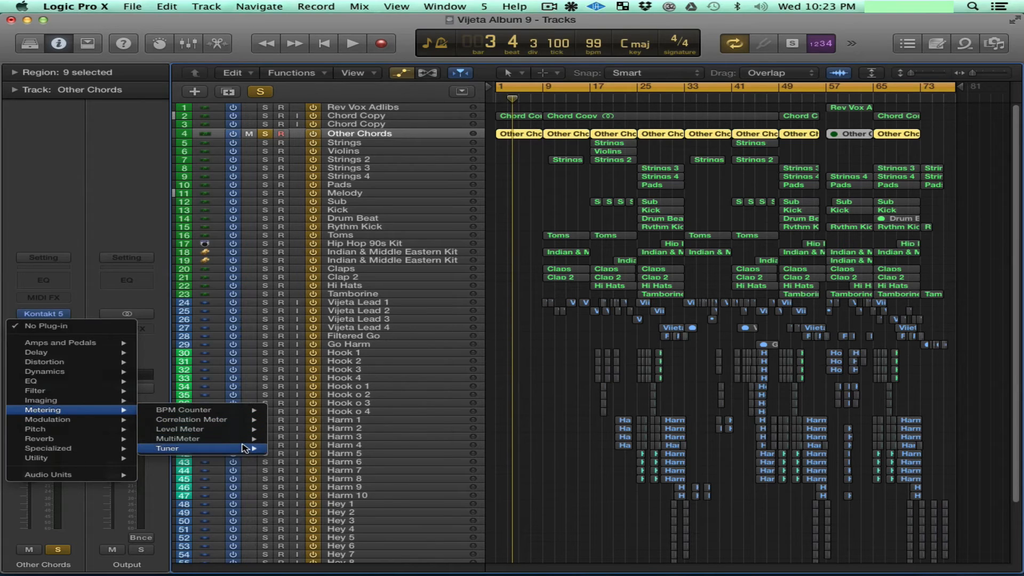
mouse_move(77, 421)
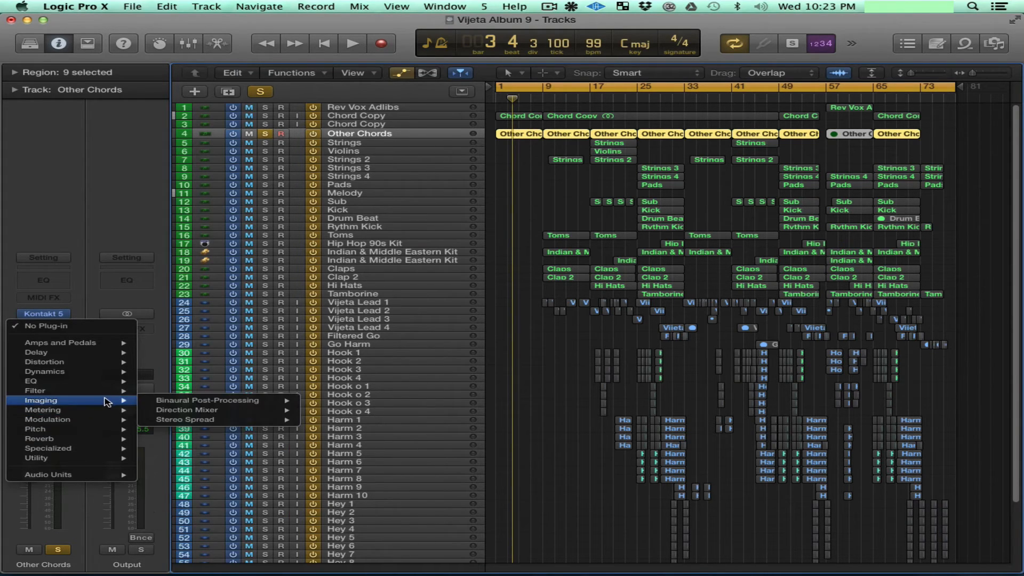
click(387, 20)
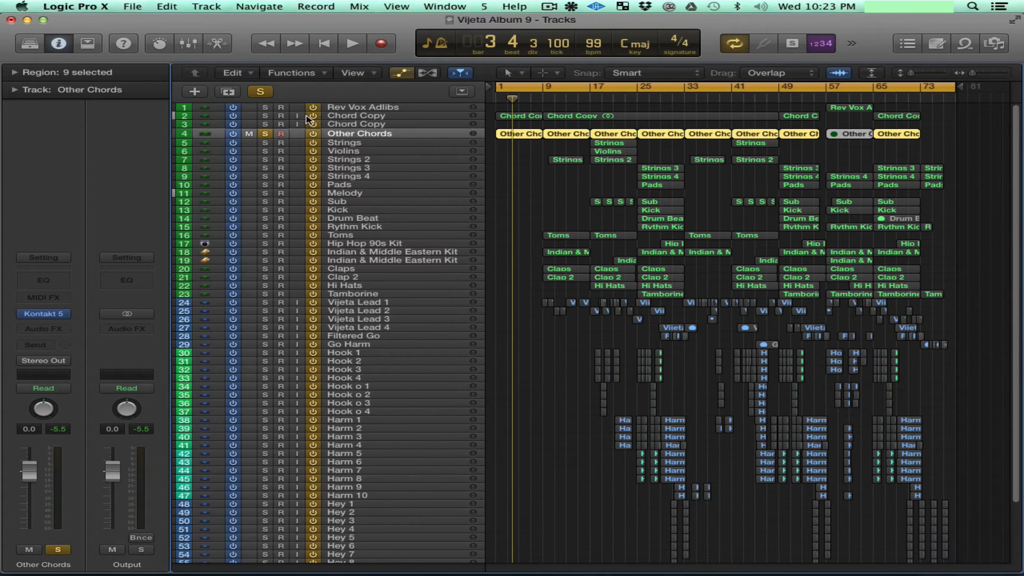
Turn off the solo on the Other Chords track and close the project.
click(268, 132)
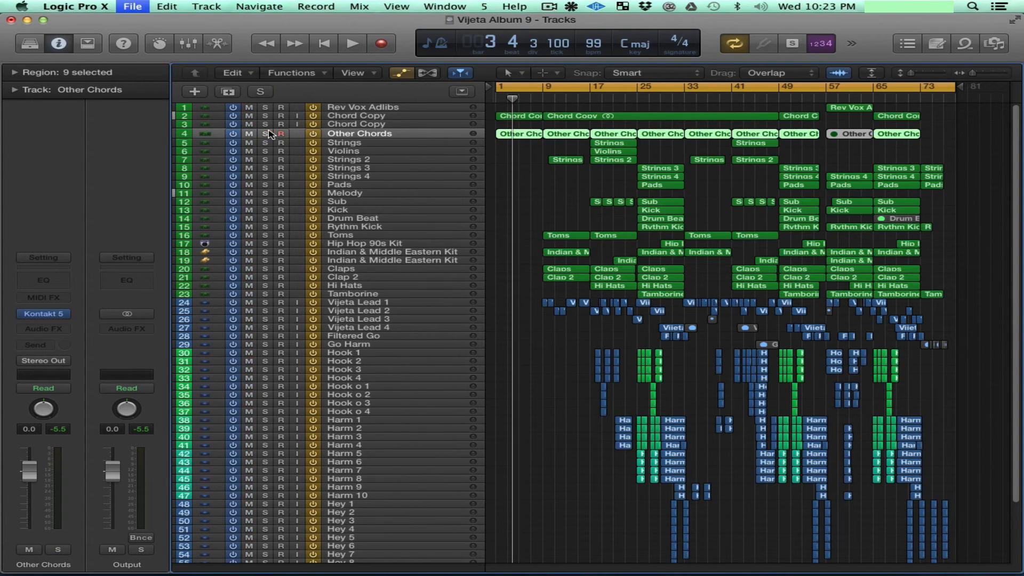
click(131, 6)
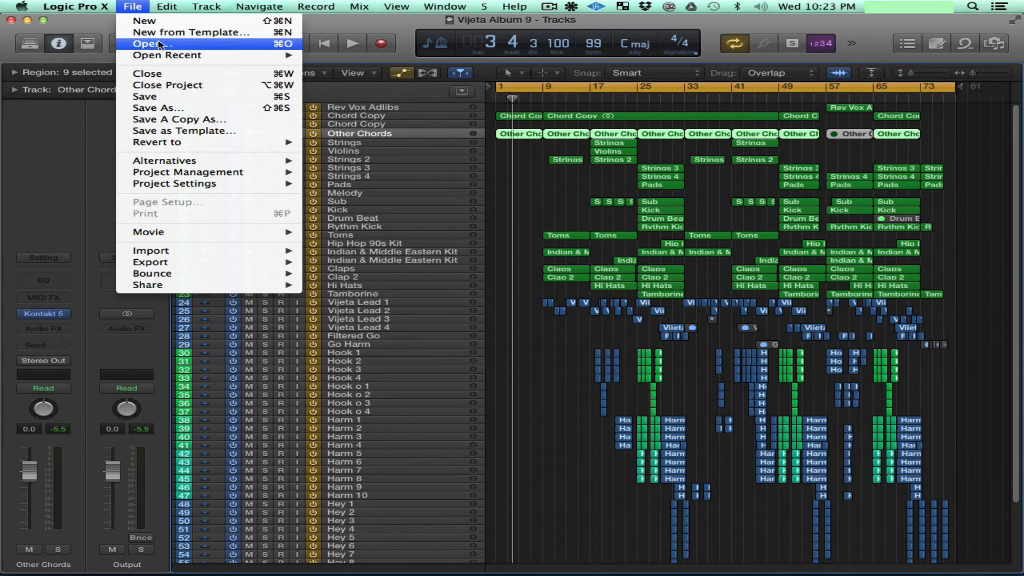
mouse_move(115, 5)
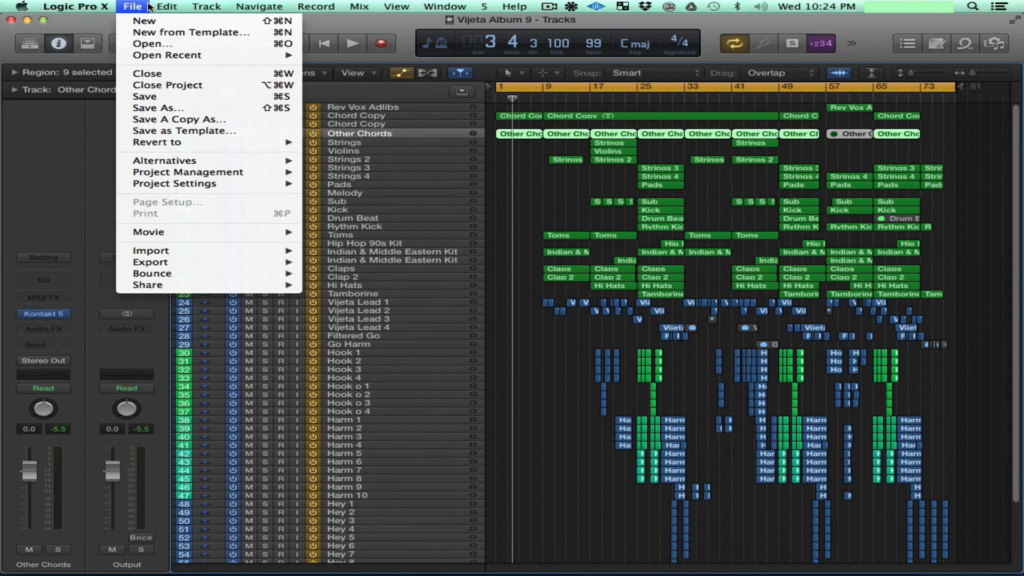
click(155, 85)
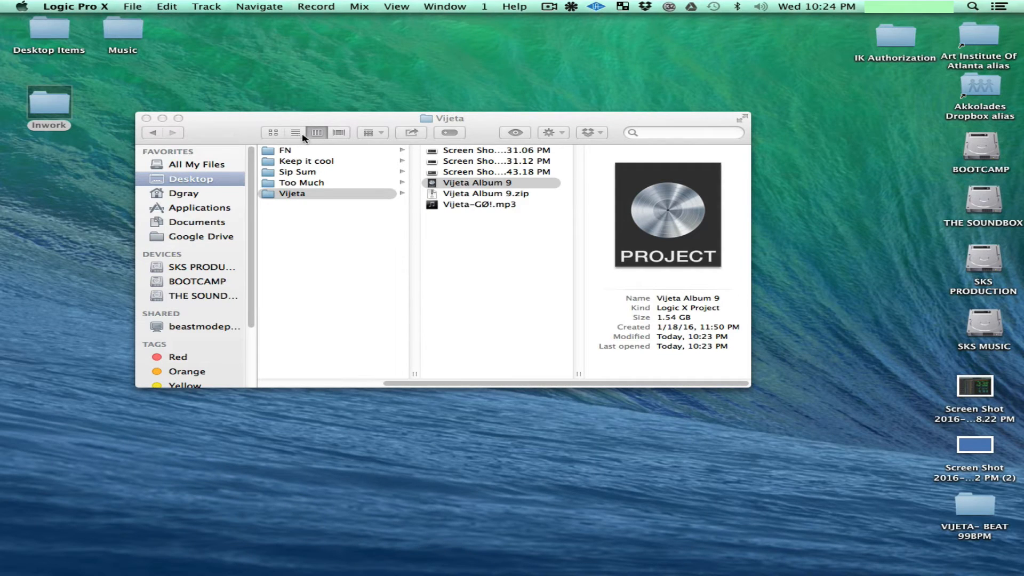
Close the Finder window showing the project folder and quit Logic Pro X.
click(146, 118)
click(109, 6)
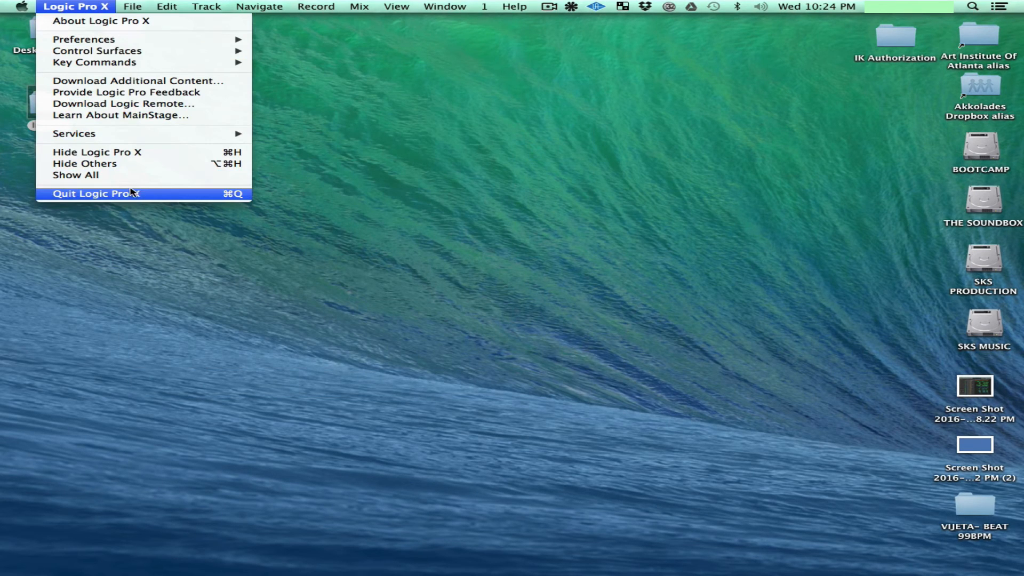
click(135, 194)
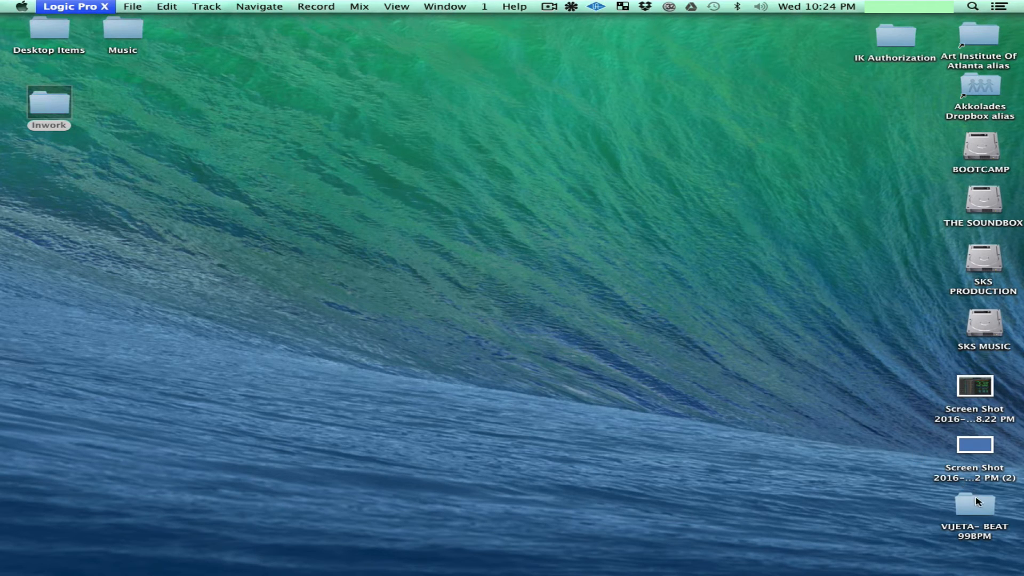
Move the exported beat folder and the first screenshot side by side on the open Desktop, and trash the duplicate screenshot marked (2).
drag(978, 502, 492, 134)
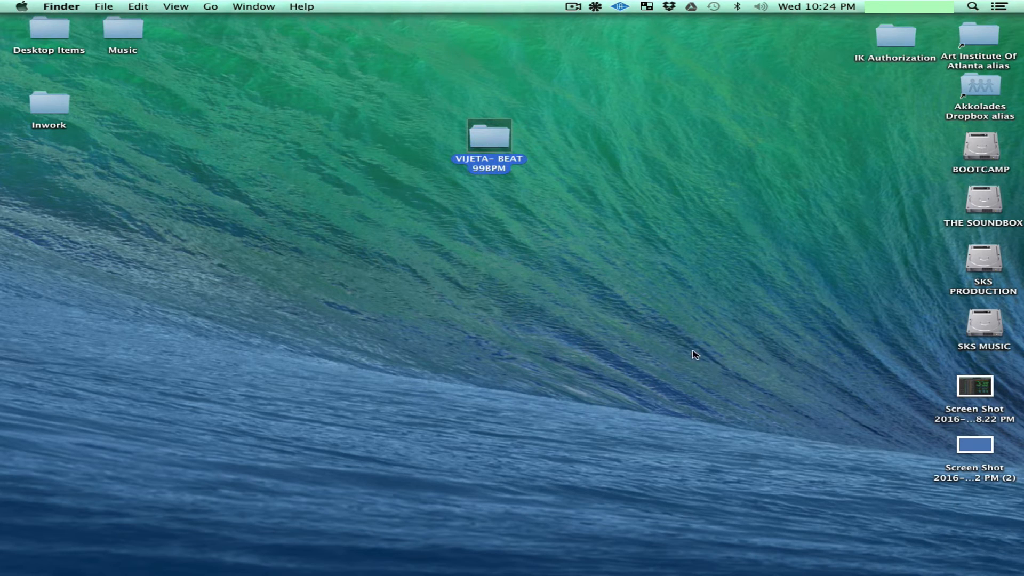
drag(963, 387, 572, 136)
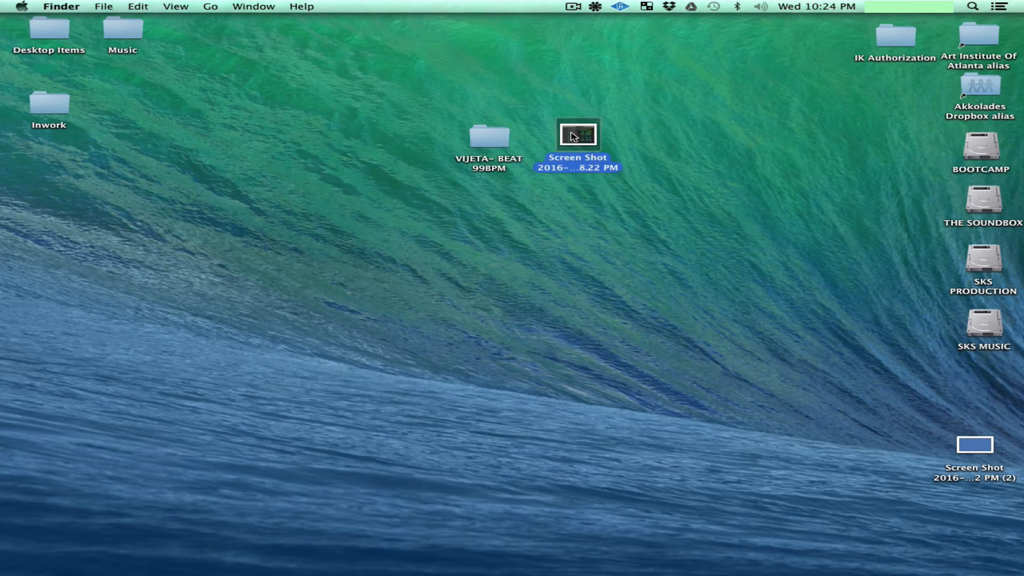
drag(975, 448, 643, 408)
right_click(642, 408)
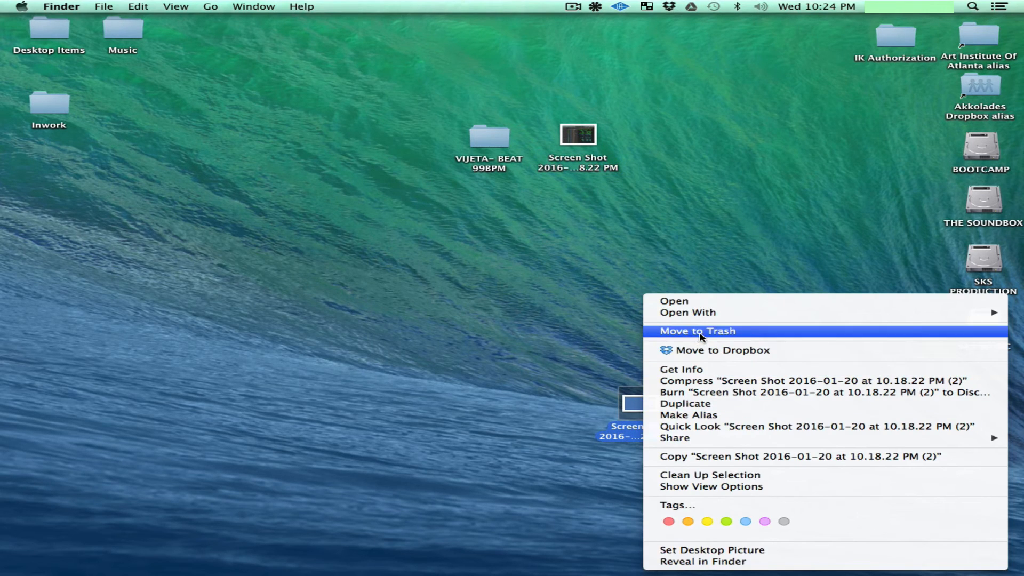
click(701, 332)
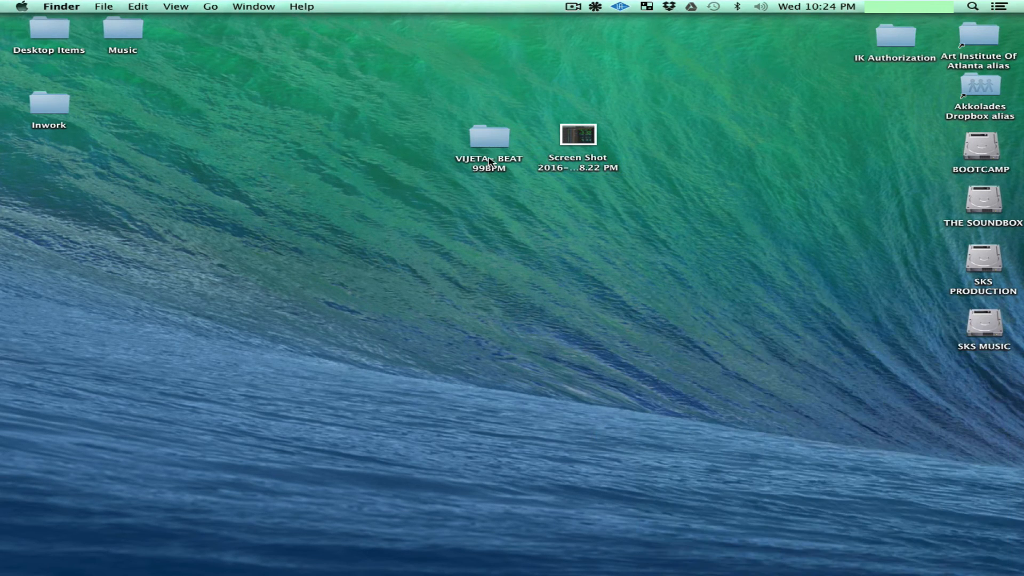
Launch Pro Tools and start creating a blank session from the Quick Start options.
mouse_move(634, 573)
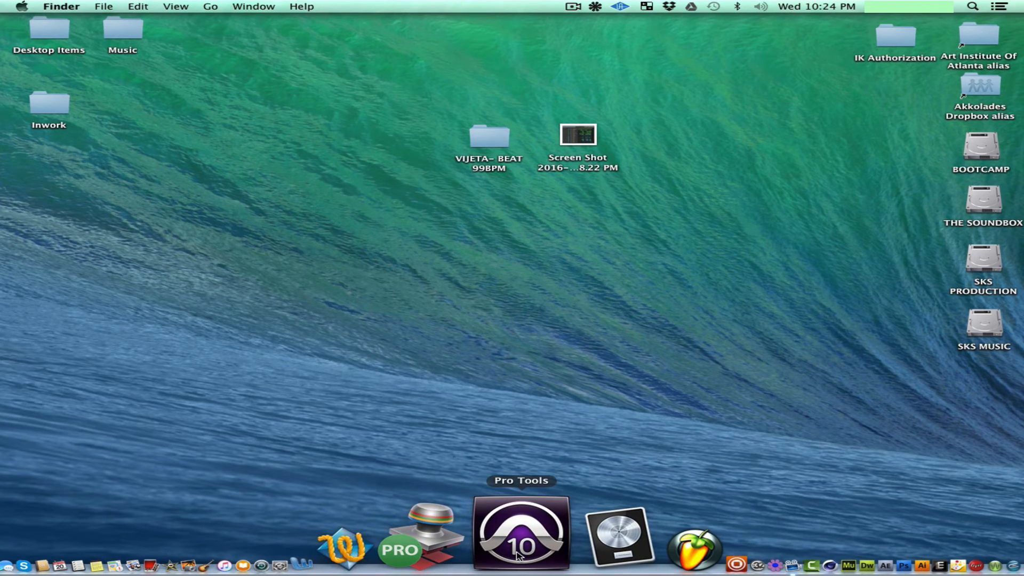
click(517, 557)
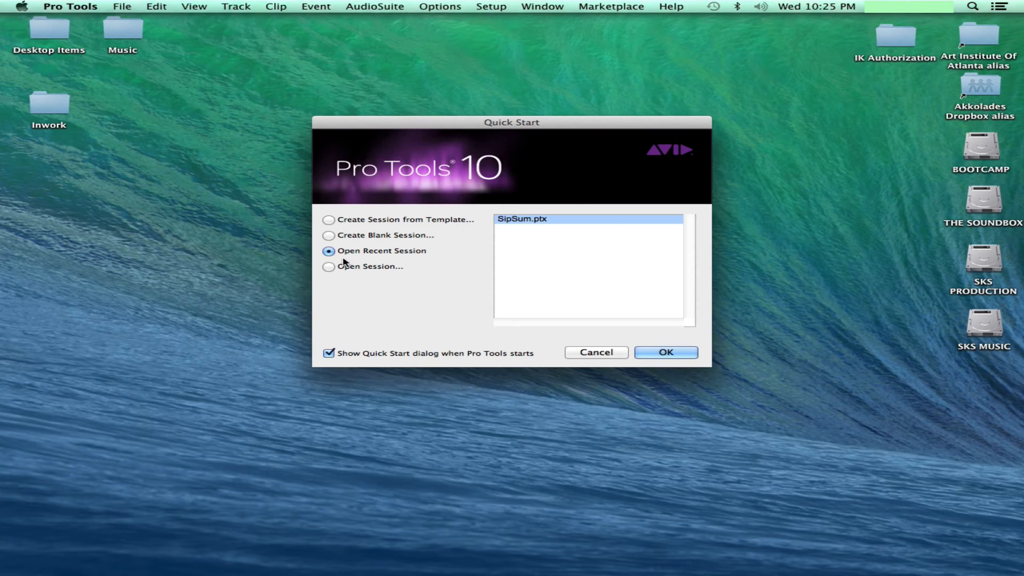
click(377, 238)
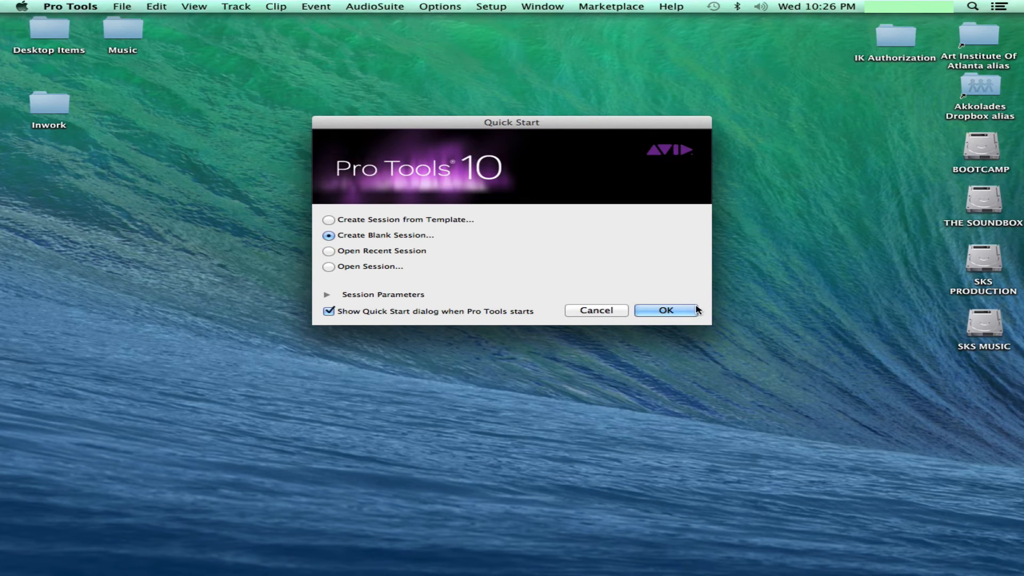
click(663, 310)
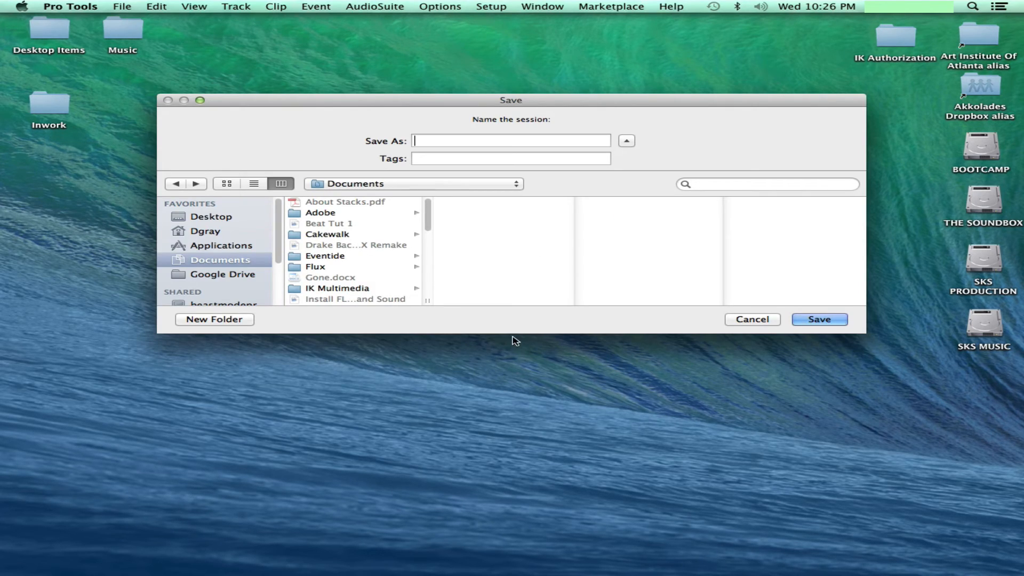
Save the new session on the Desktop, named with the artist's name followed by "- 012015".
drag(512, 334, 522, 418)
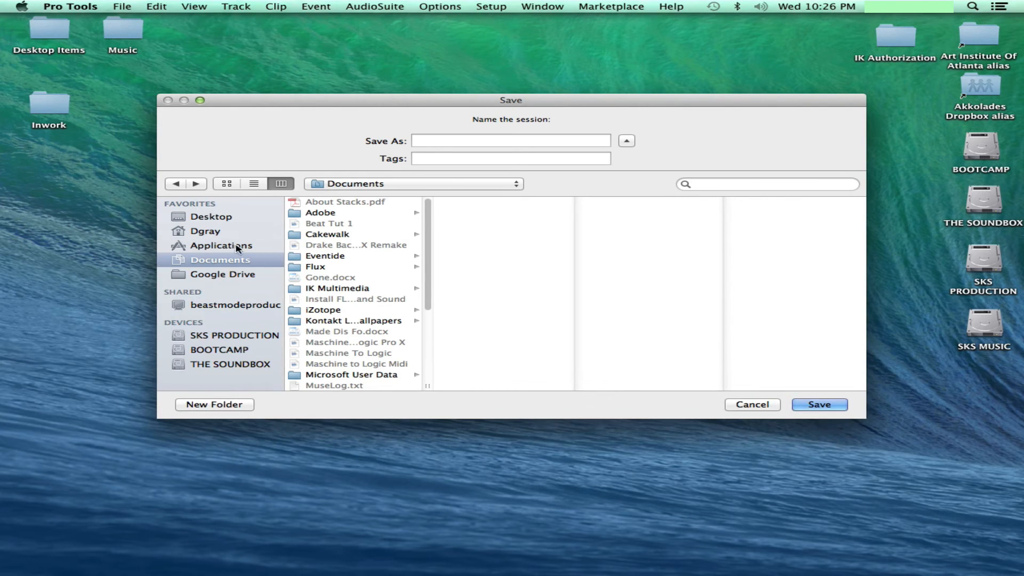
click(227, 219)
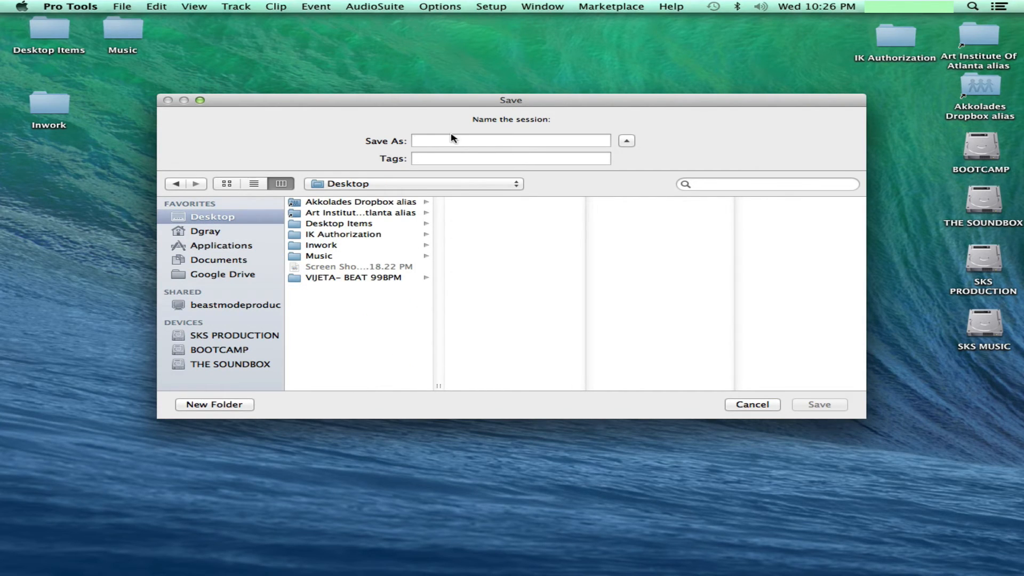
click(467, 142)
text(Vijeta)
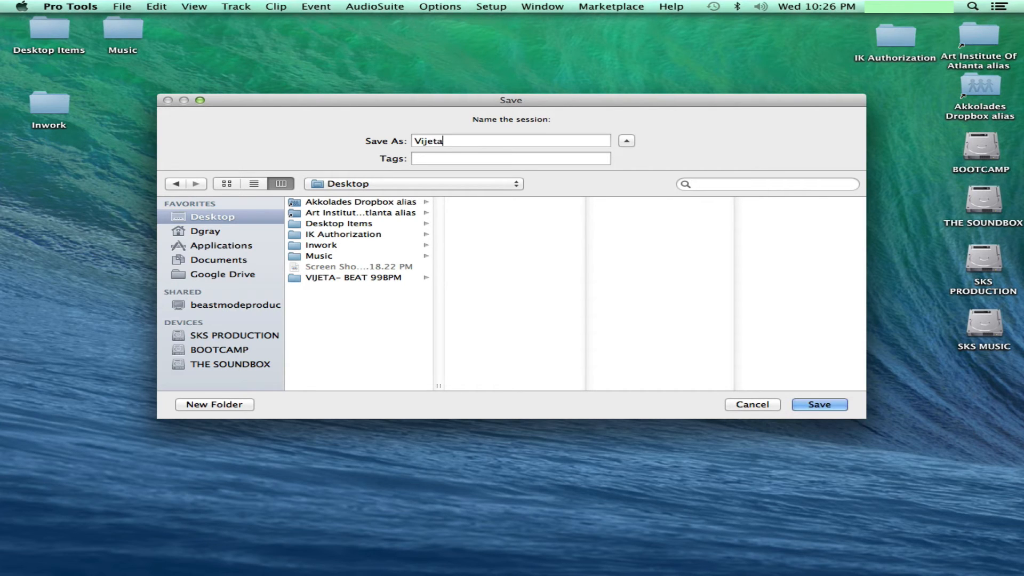
text(-)
text(01)
text(2015)
click(820, 404)
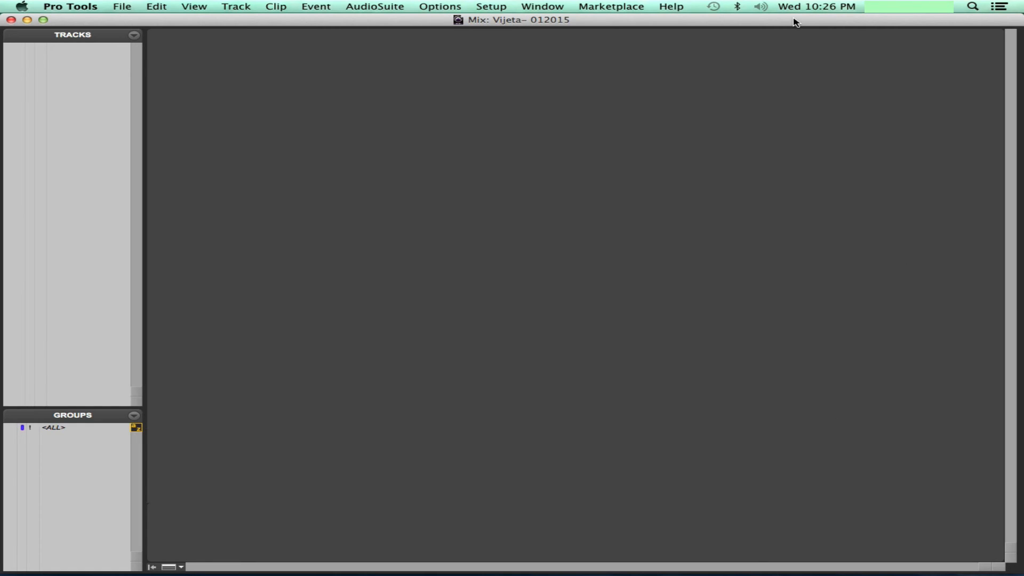
Hide the Sends A-E, I/O and Inserts A-E columns in the Edit window and save the session.
key(super+m)
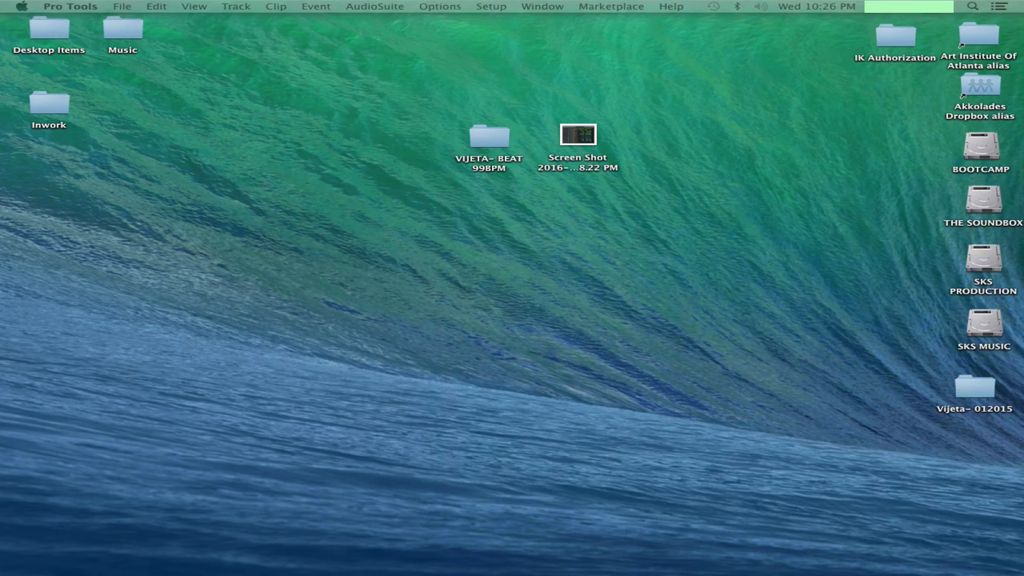
drag(1, 103, 494, 1)
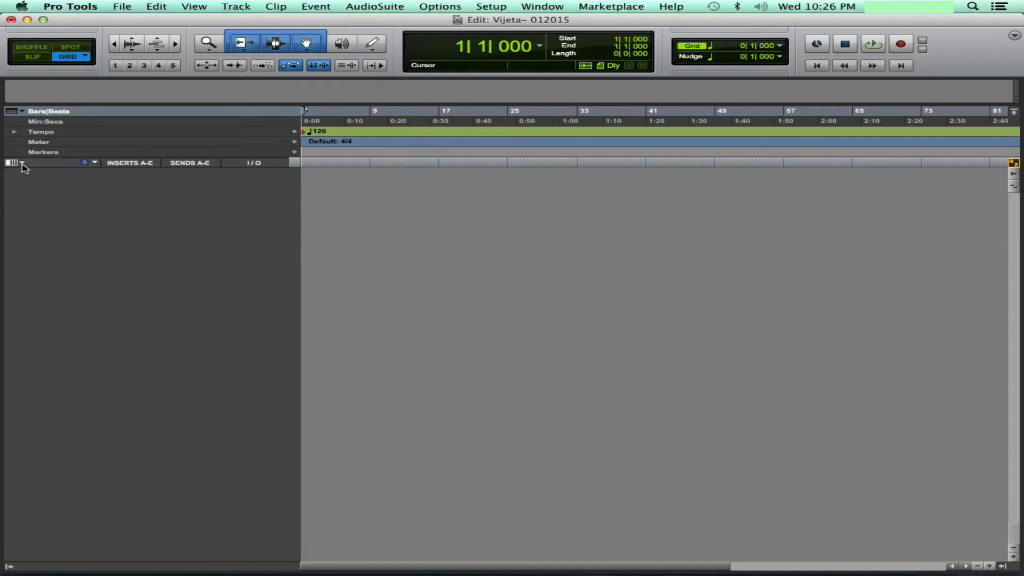
click(22, 163)
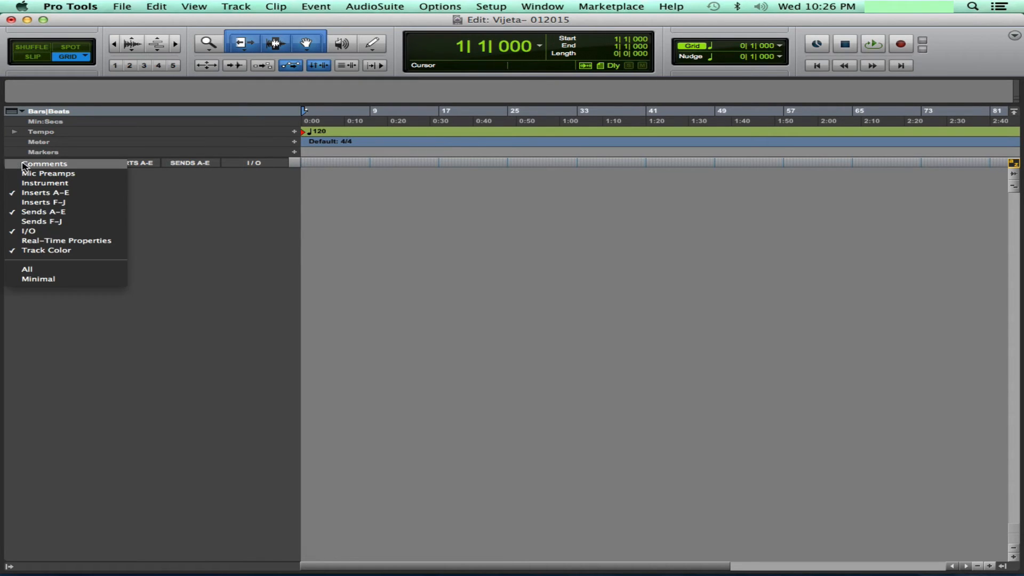
click(94, 213)
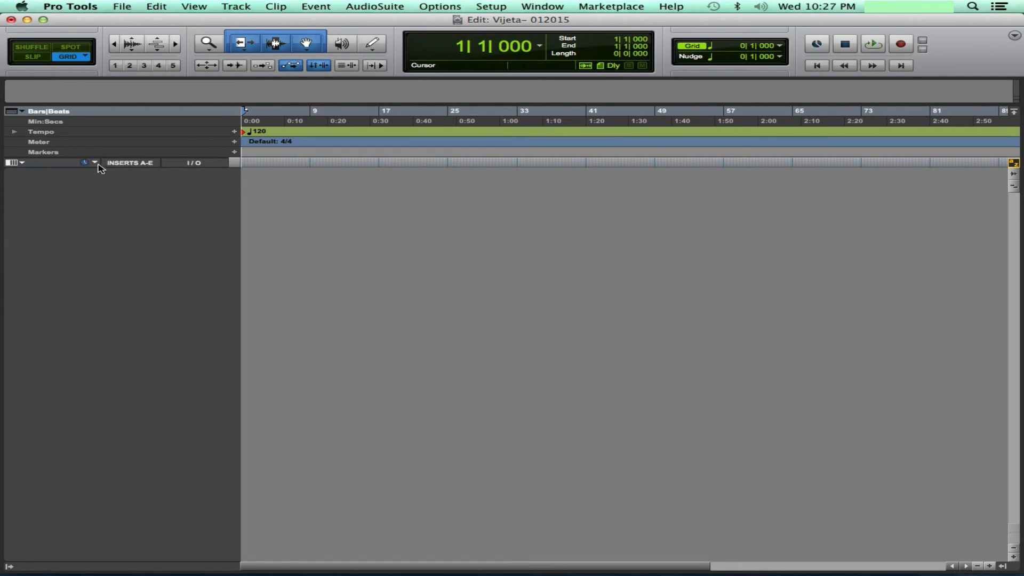
click(21, 163)
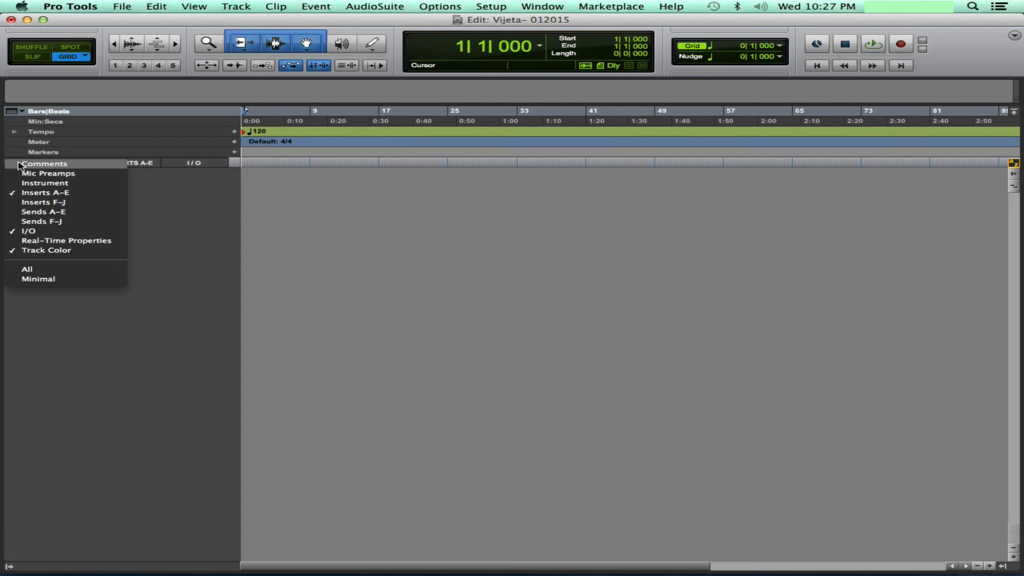
click(64, 233)
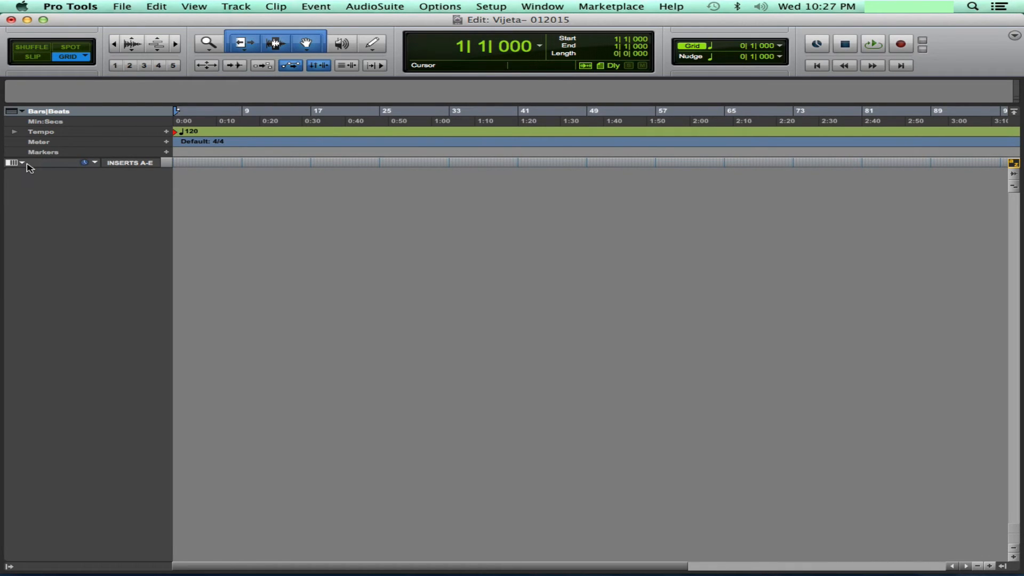
click(28, 166)
click(53, 193)
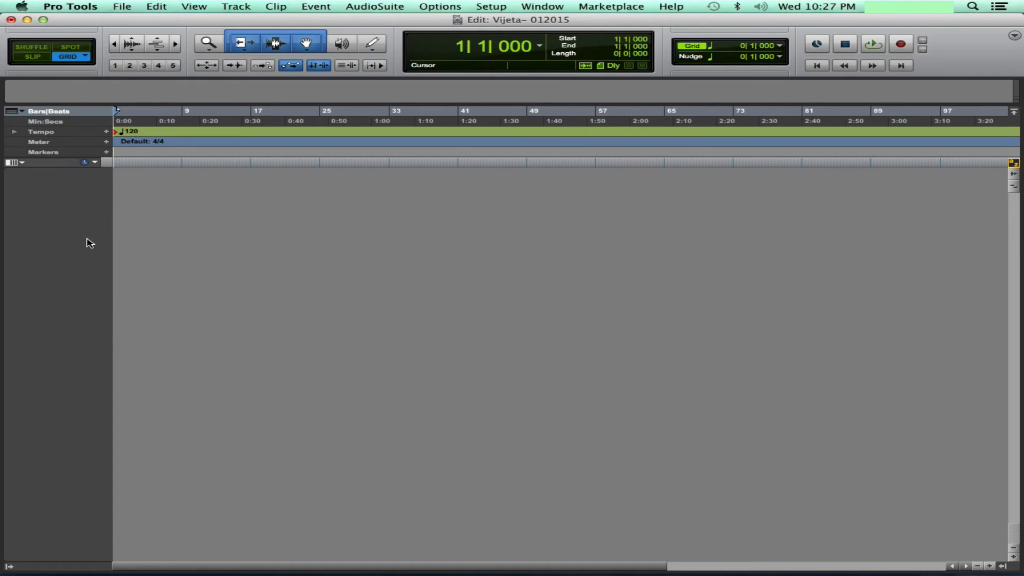
key(super+s)
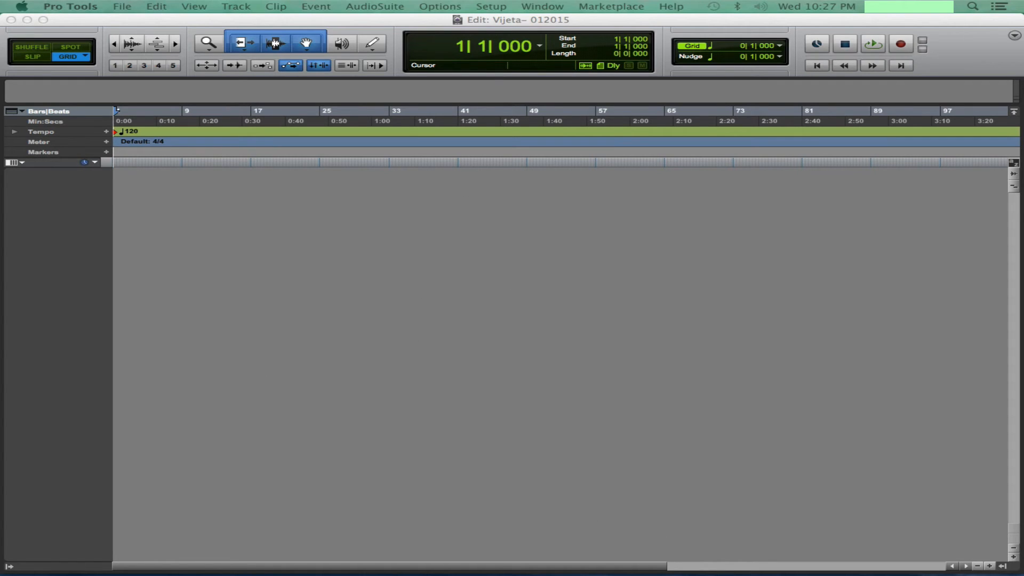
click(287, 26)
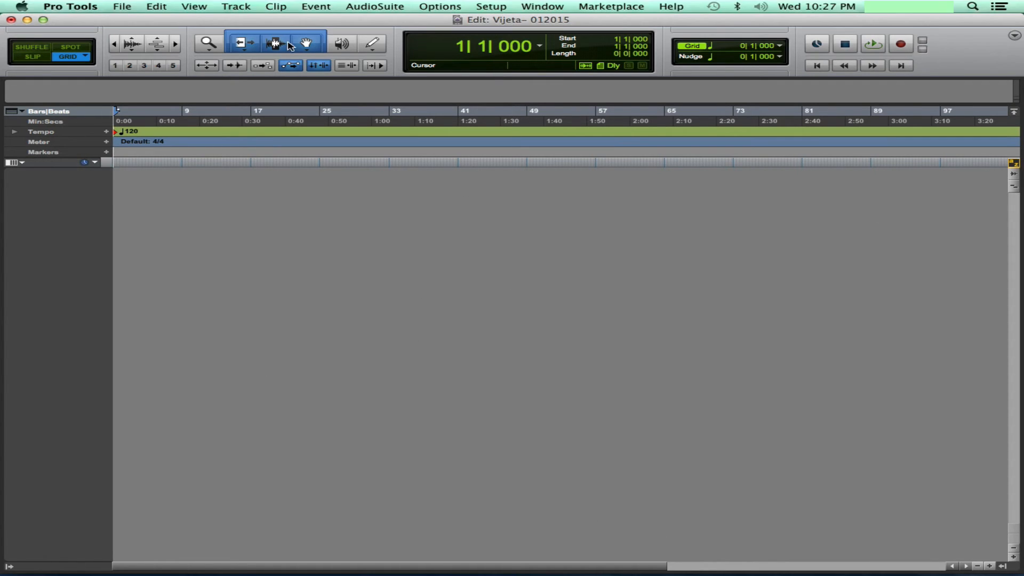
Set the session tempo at the first bar to 99 BPM.
click(106, 132)
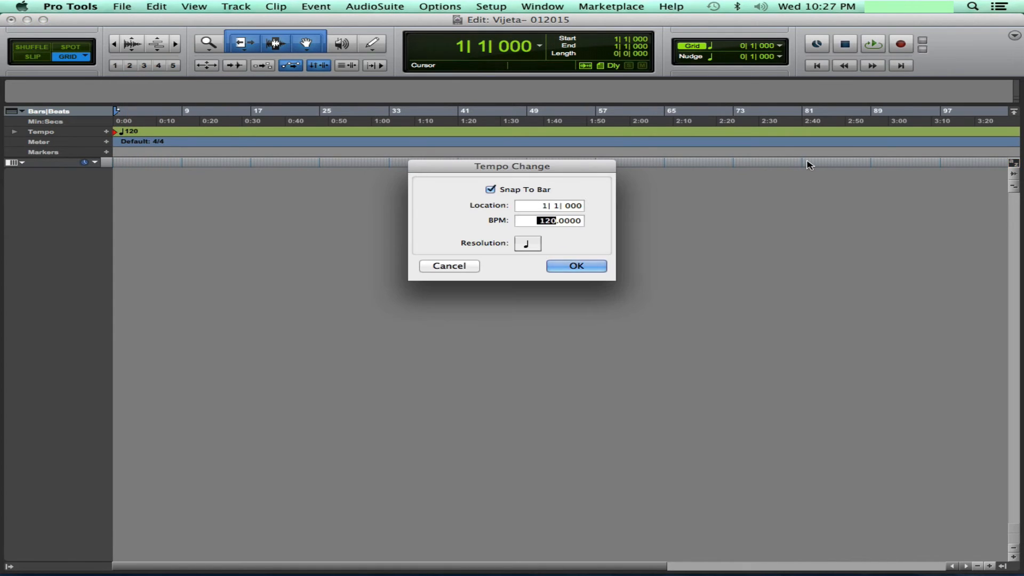
text(99)
key(Return)
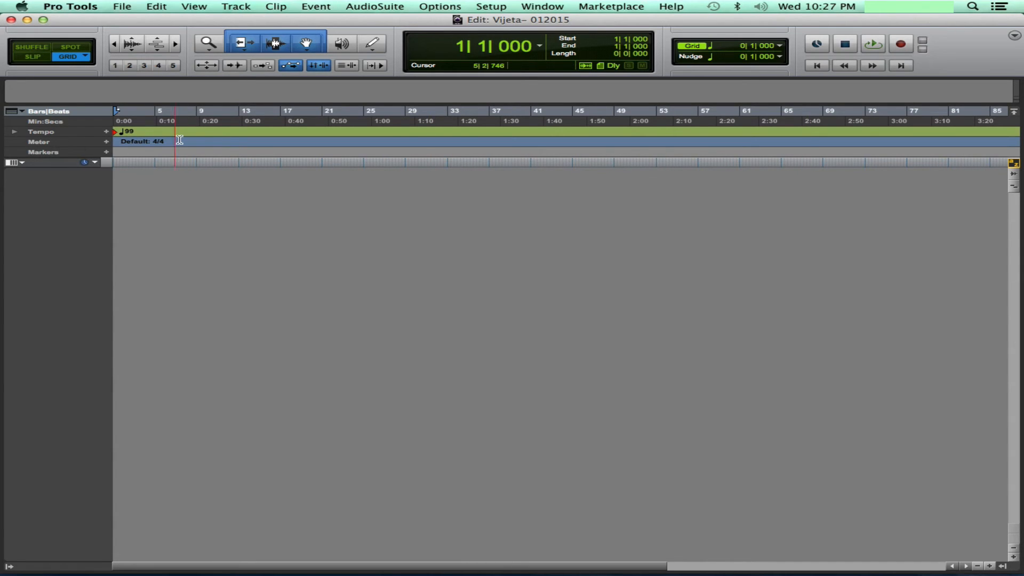
Open Import Audio and select all the exported WAV files in the 99BPM beat folder on the Desktop.
key(super+shift+i)
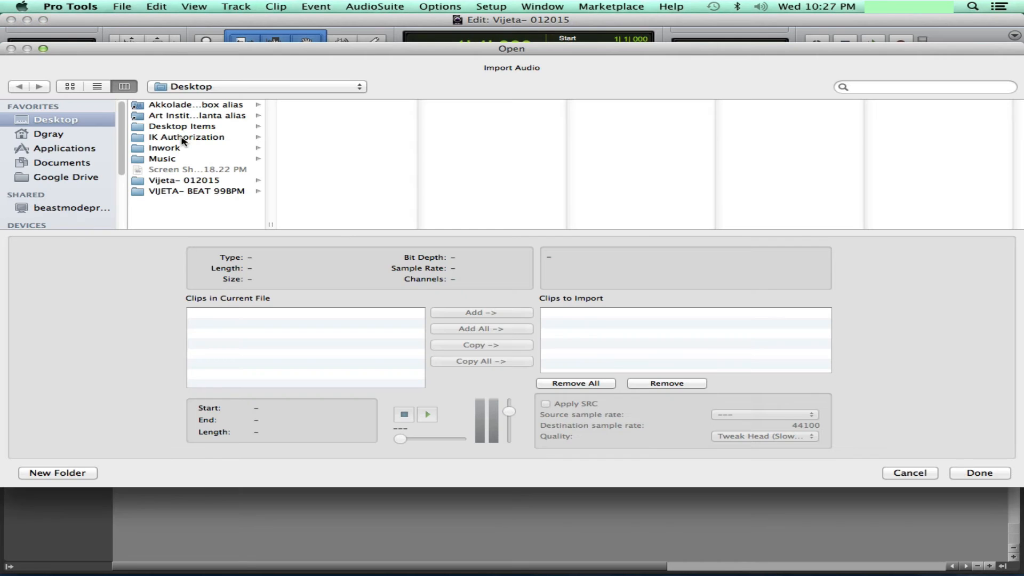
click(223, 192)
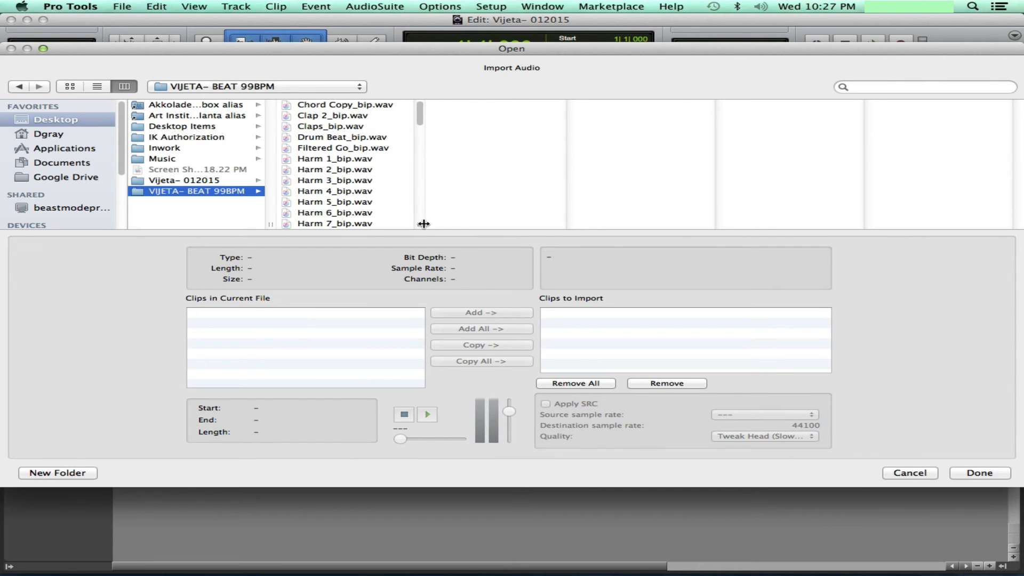
drag(423, 224, 494, 224)
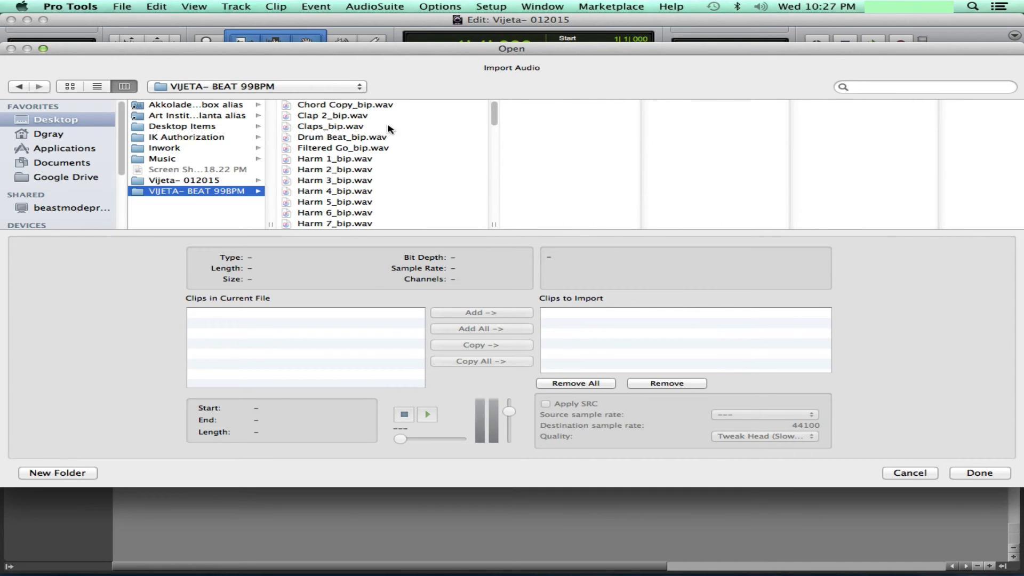
click(353, 107)
scroll(379, 198, down, 10)
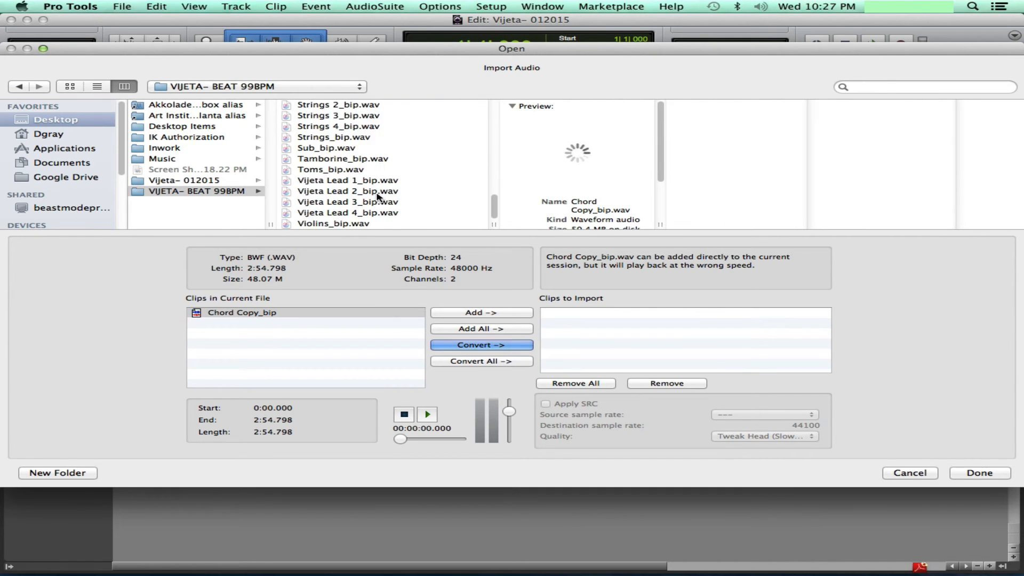
scroll(377, 197, up, 15)
scroll(378, 197, down, 5)
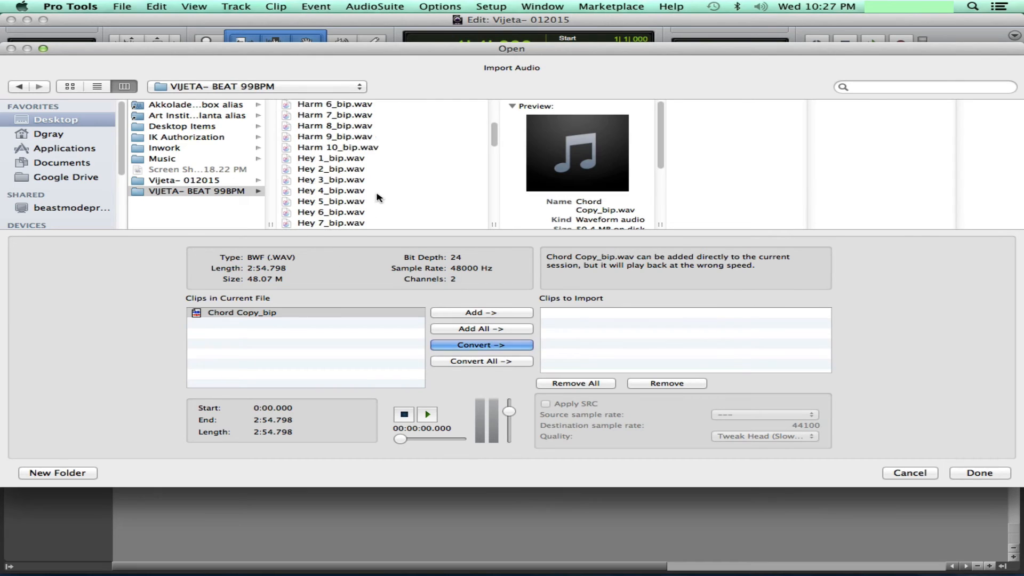
scroll(377, 197, down, 10)
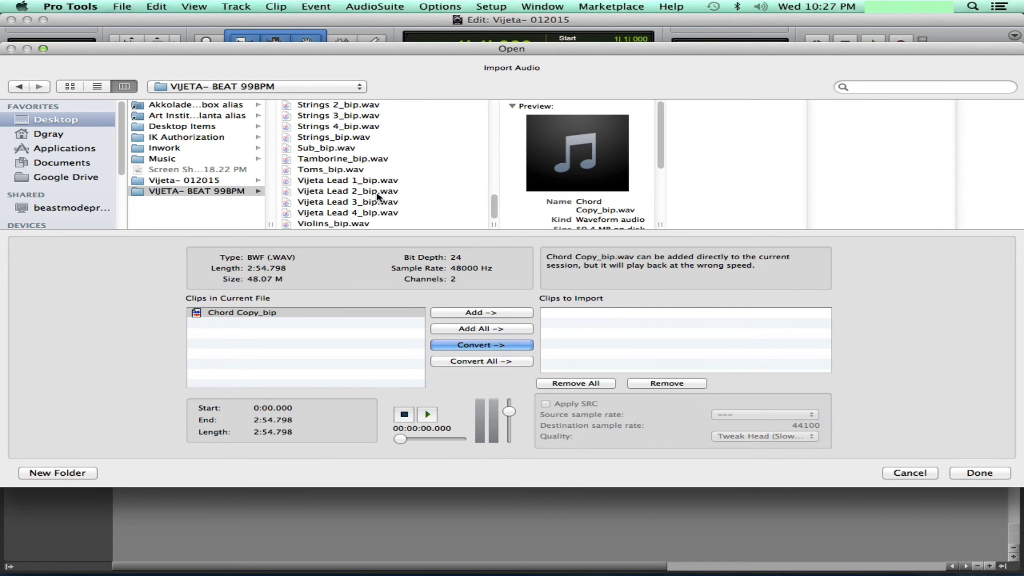
scroll(377, 197, up, 15)
scroll(377, 197, down, 15)
key(super+a)
scroll(371, 227, up, 15)
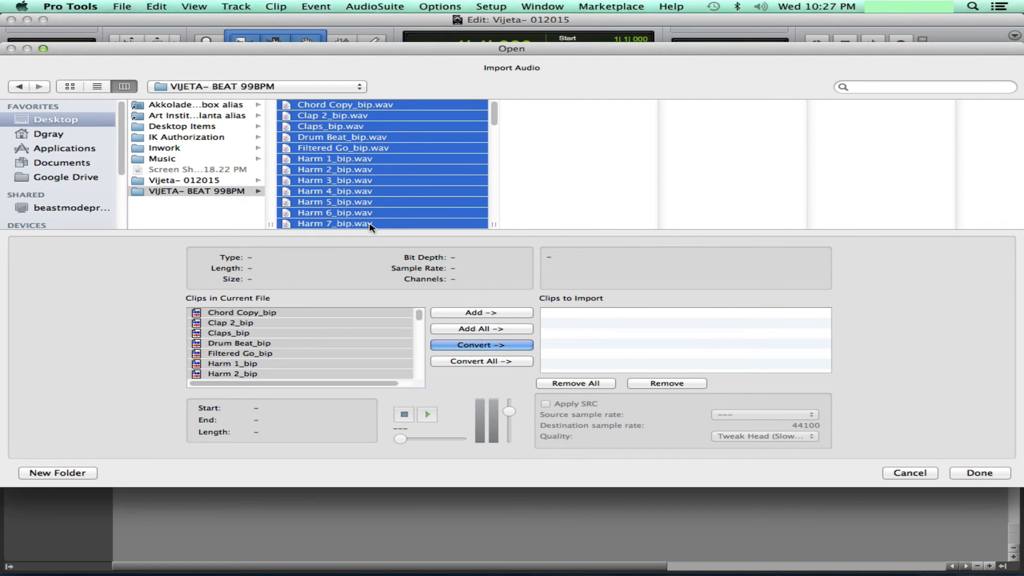
scroll(373, 223, down, 15)
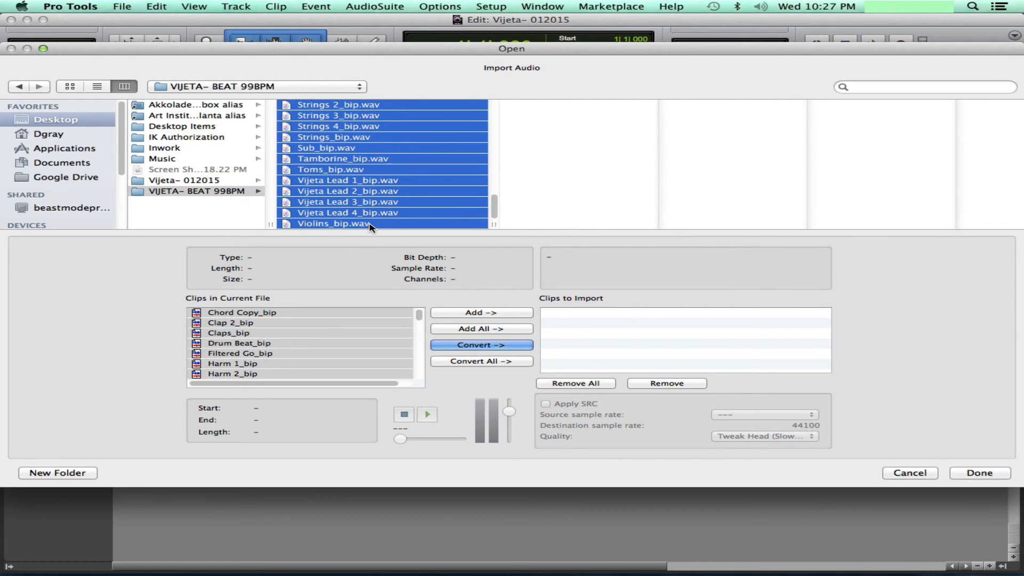
Convert all selected clips from the 48000 source sample rate for import, saving them in the session's Audio Files folder.
click(516, 347)
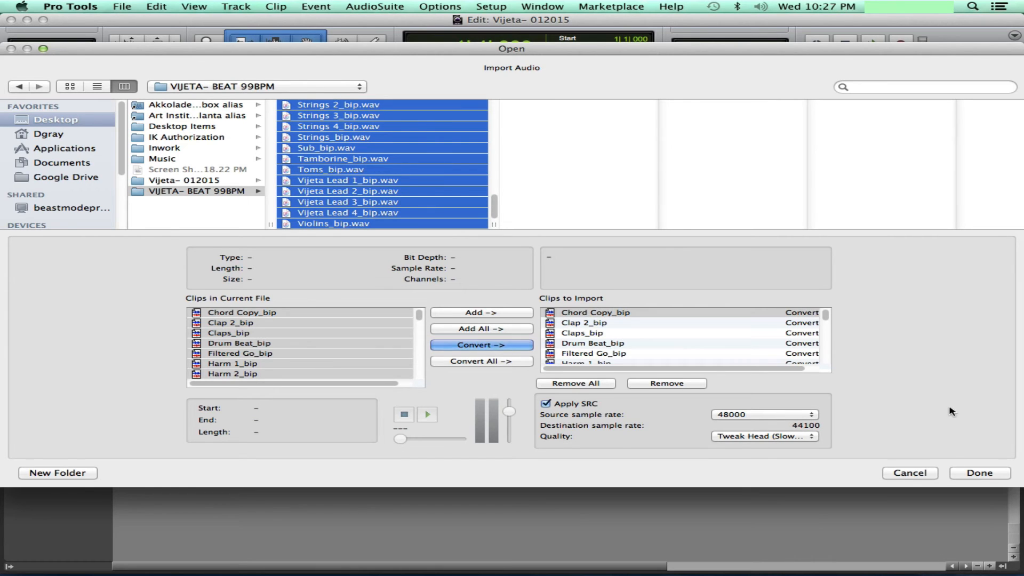
click(980, 473)
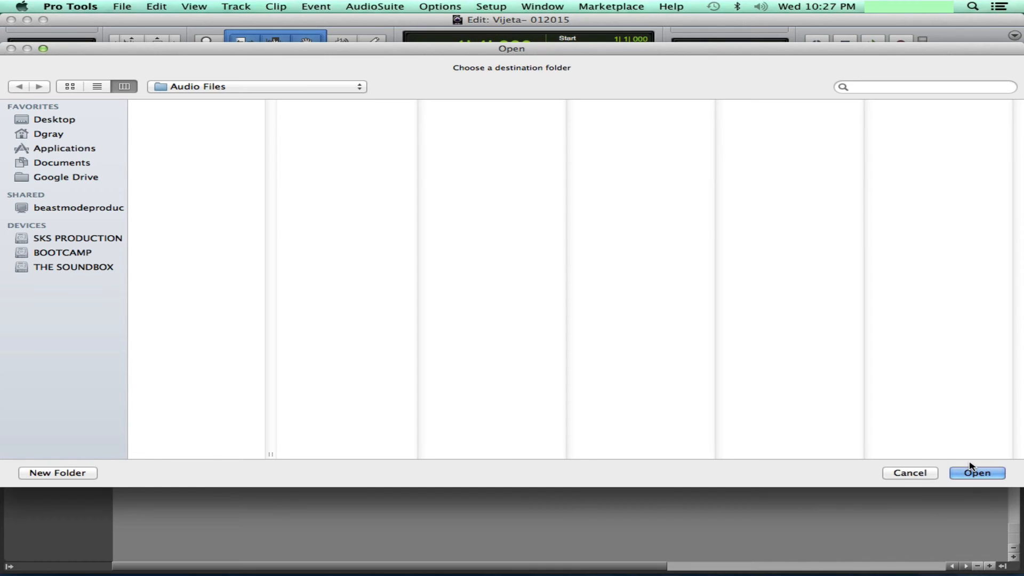
click(972, 477)
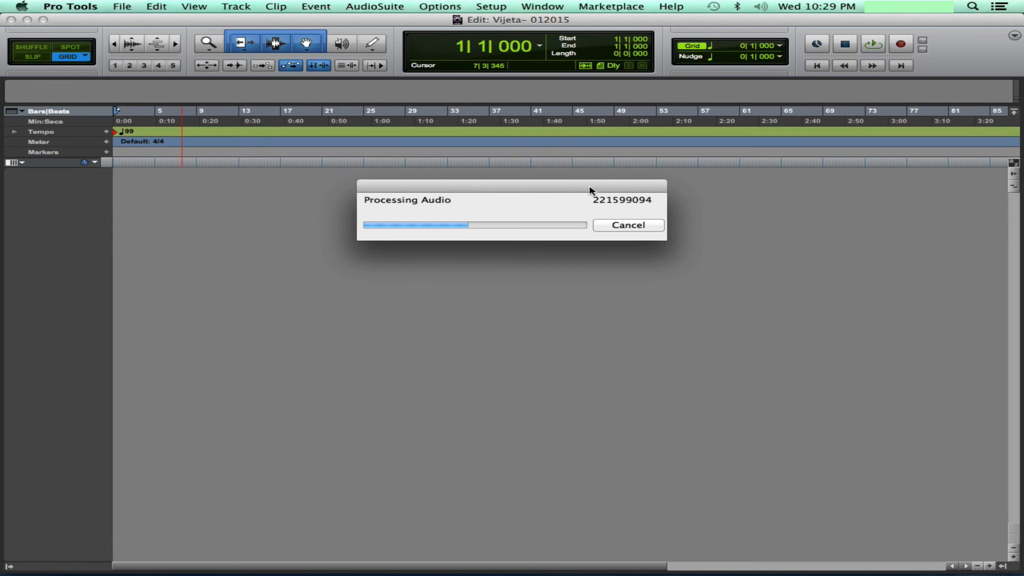
drag(589, 191, 605, 208)
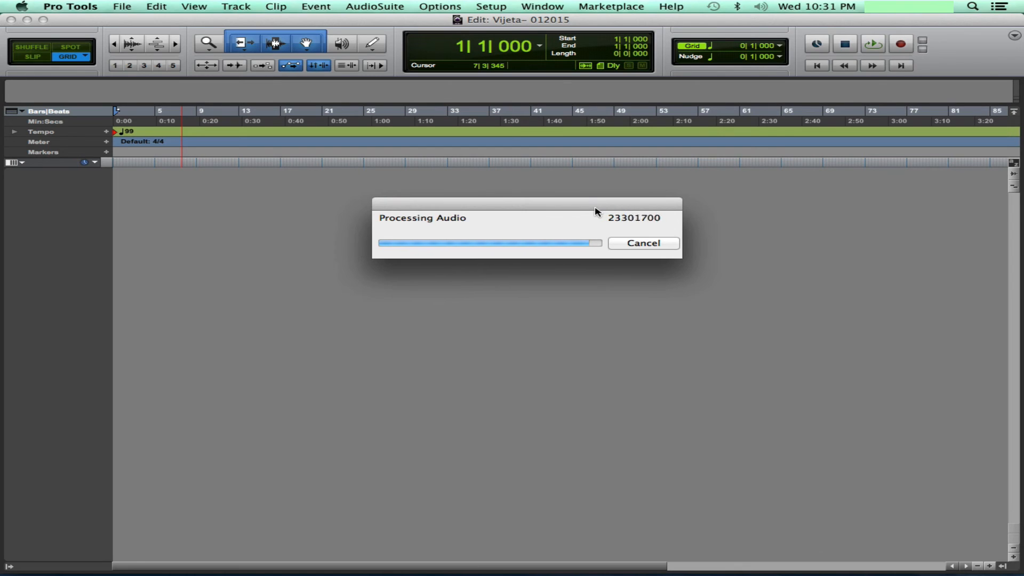
drag(602, 207, 590, 209)
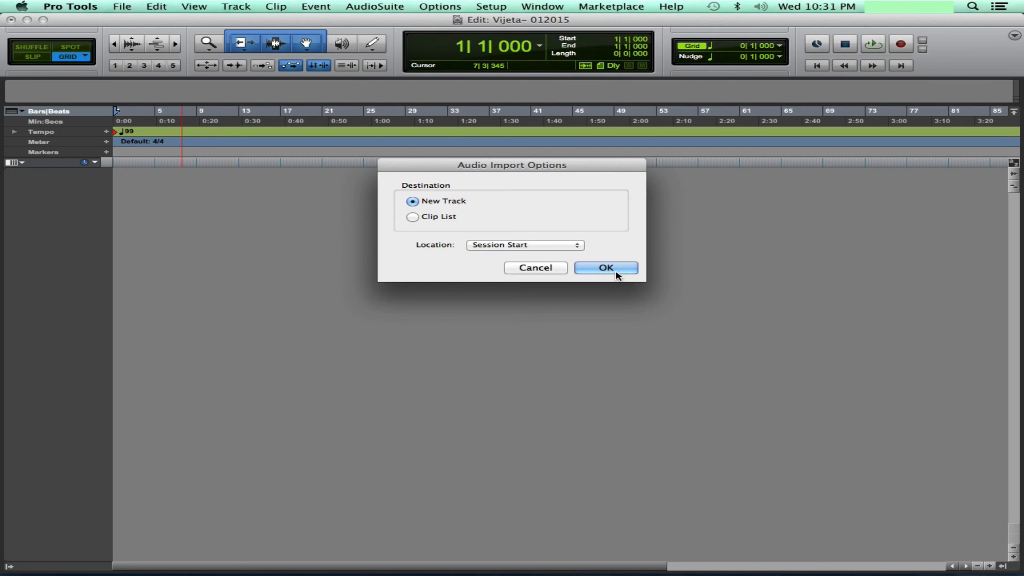
Place the imported audio on new tracks at Session Start and save the session.
click(592, 270)
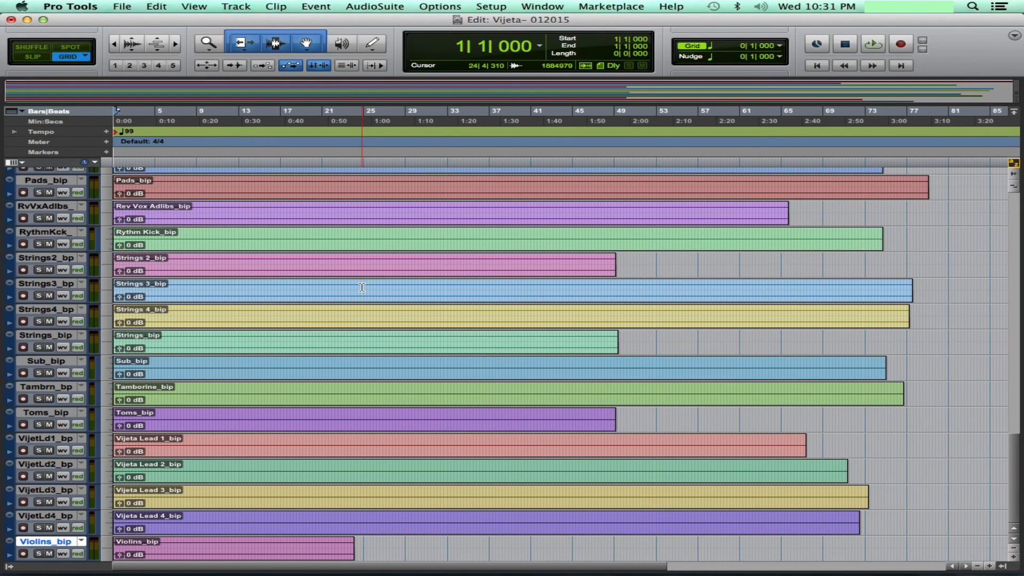
scroll(374, 283, up, 10)
scroll(362, 288, up, 10)
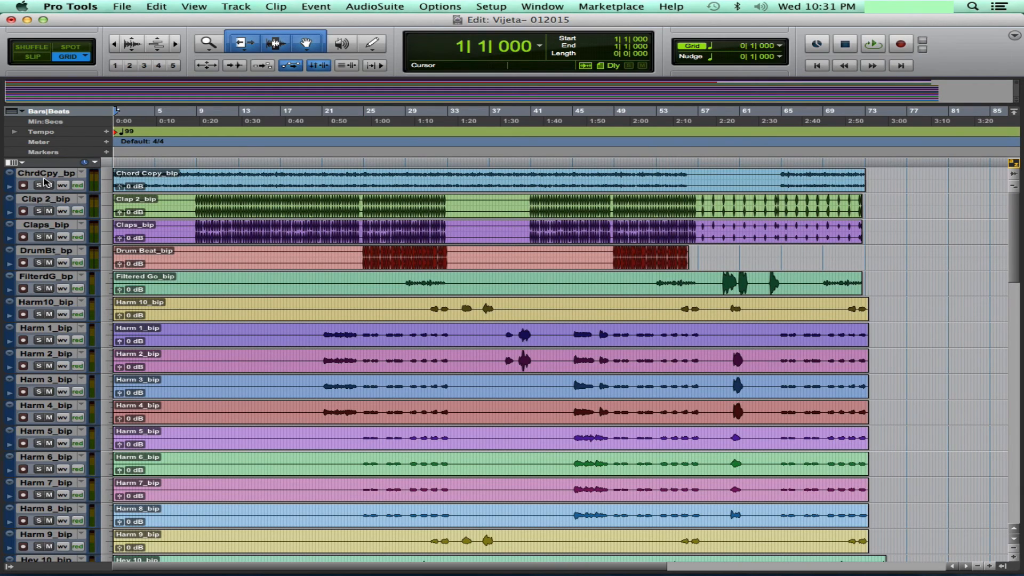
key(super+s)
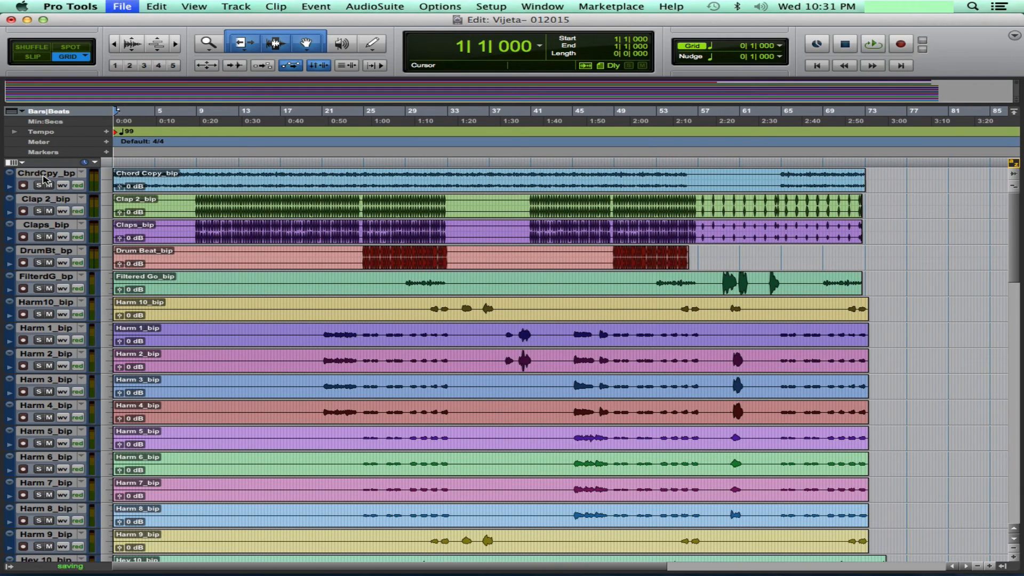
Remove the "_bip" suffix from the first track so it is named Chord Copy.
double_click(42, 176)
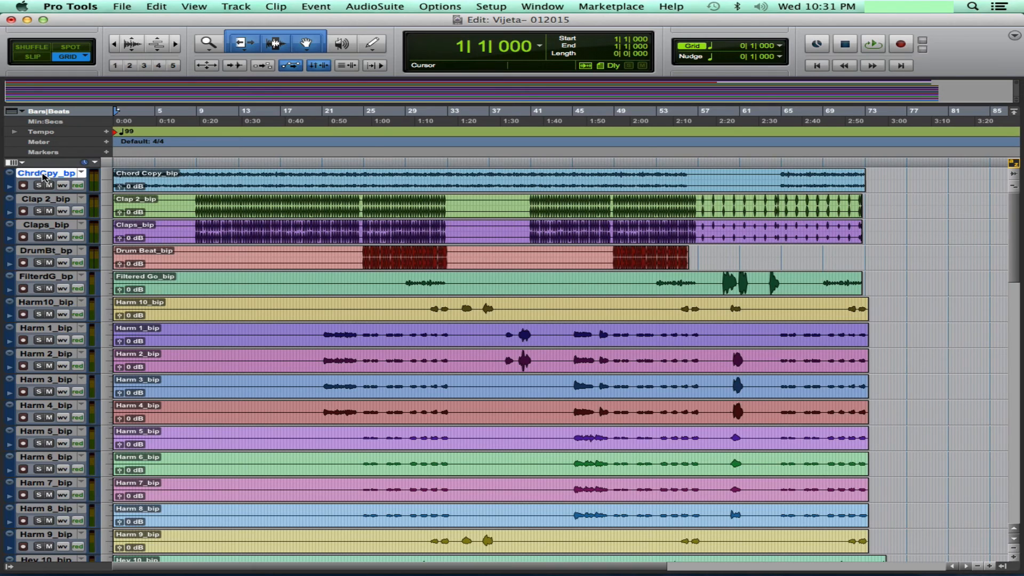
click(492, 188)
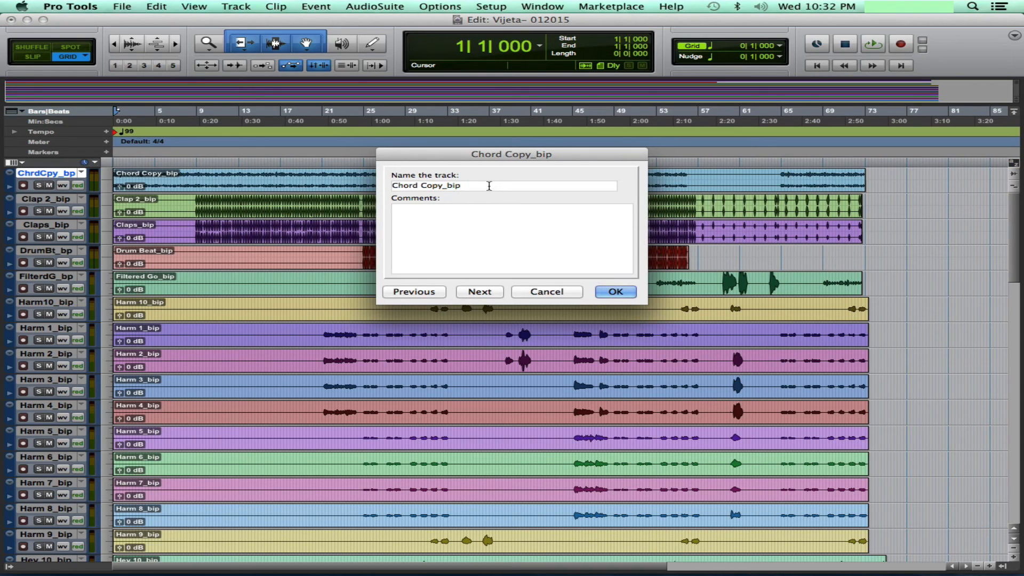
key(BackSpace)
key(BackSpace)
key(BackSpace)
click(479, 292)
Rename the second track as Clap 2, dropping its "_bip" suffix.
click(479, 187)
key(BackSpace)
key(BackSpace)
key(BackSpace)
key(BackSpace)
click(478, 291)
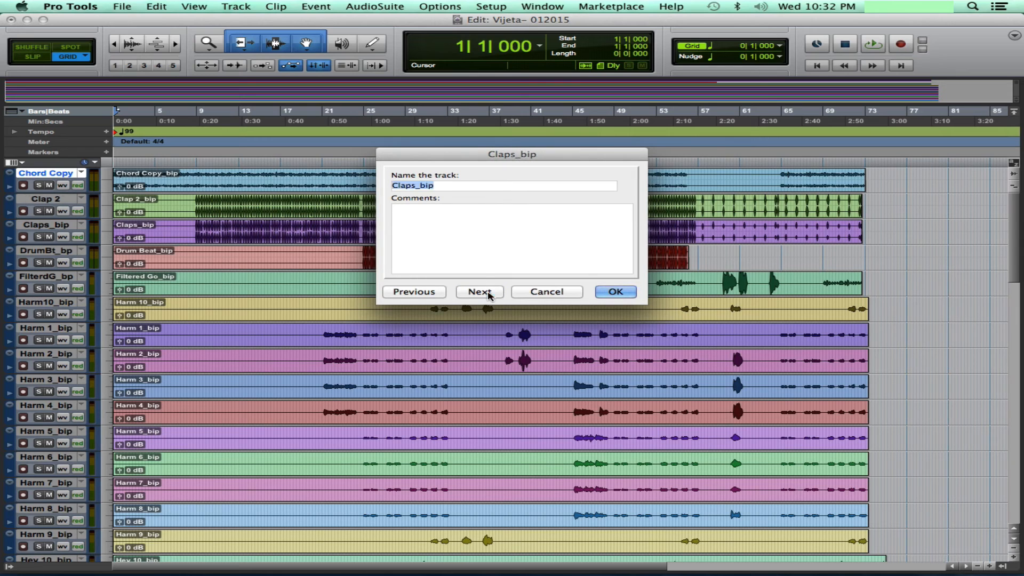
Rename the third track as Claps and close the track naming dialog without renaming the drum beat track.
click(478, 187)
key(BackSpace)
key(BackSpace)
key(BackSpace)
key(BackSpace)
click(479, 291)
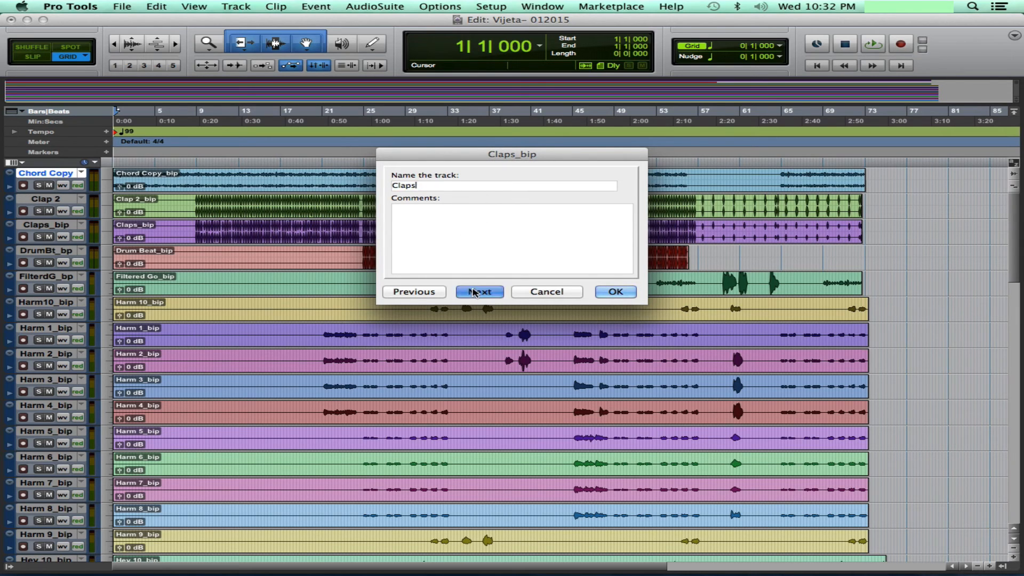
key(BackSpace)
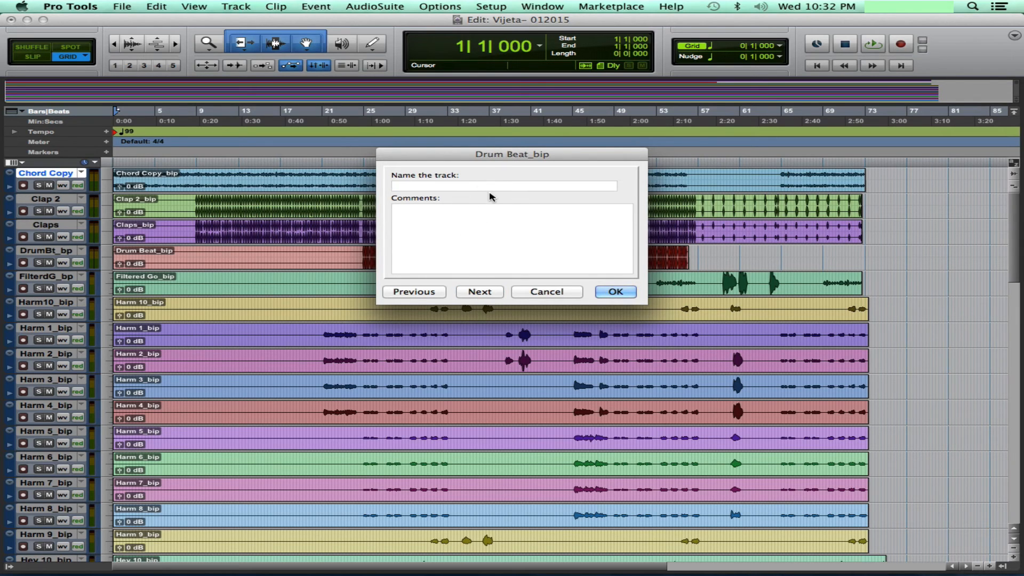
click(544, 292)
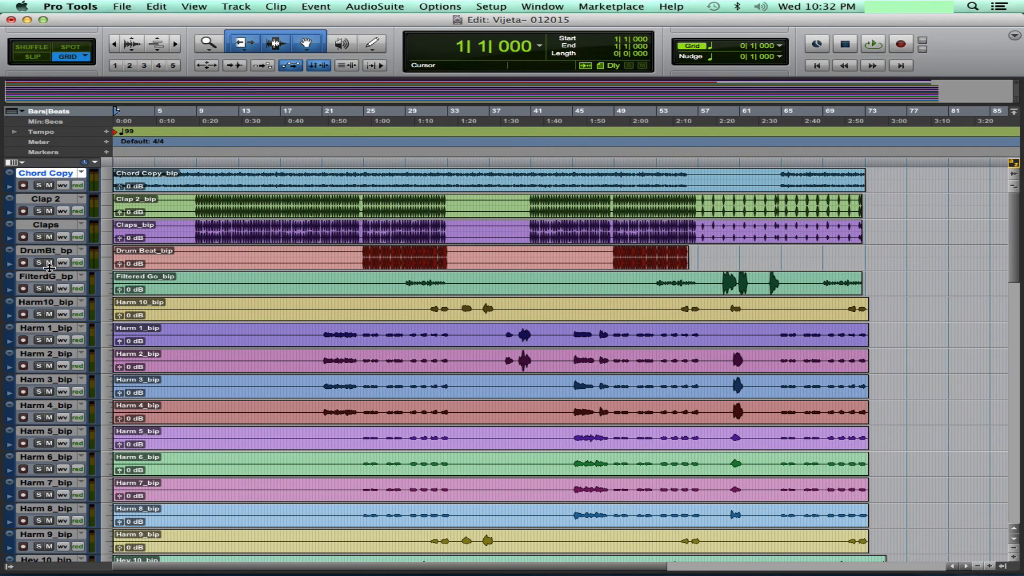
Rename the drum beat track as Drum Beat, dropping its "_bip" suffix.
double_click(46, 250)
click(478, 185)
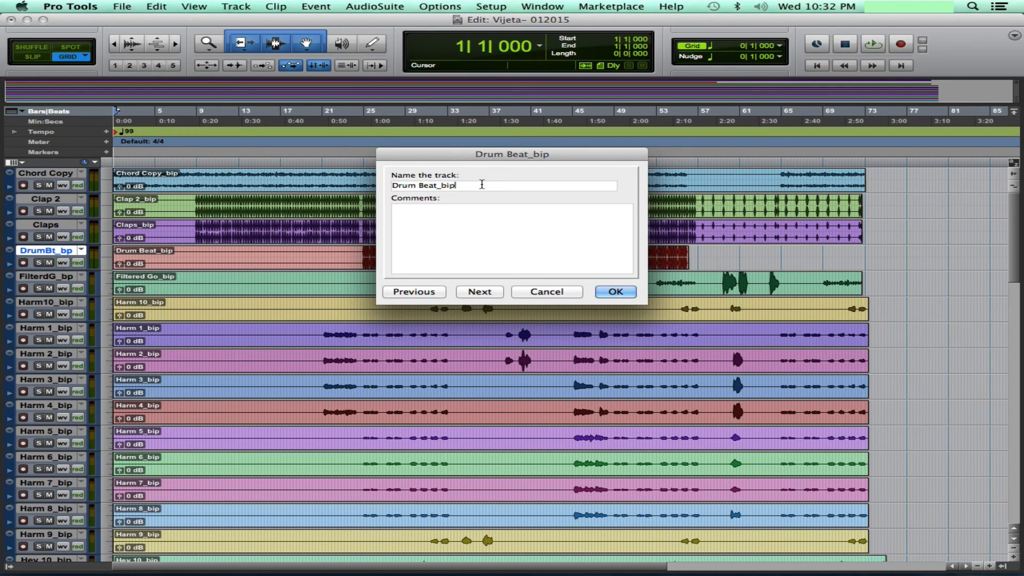
key(BackSpace)
key(BackSpace)
key(BackSpace)
key(BackSpace)
click(479, 292)
Rename the Filtered Go_bip track as Filtered Go.
click(478, 185)
key(BackSpace)
key(BackSpace)
key(BackSpace)
key(BackSpace)
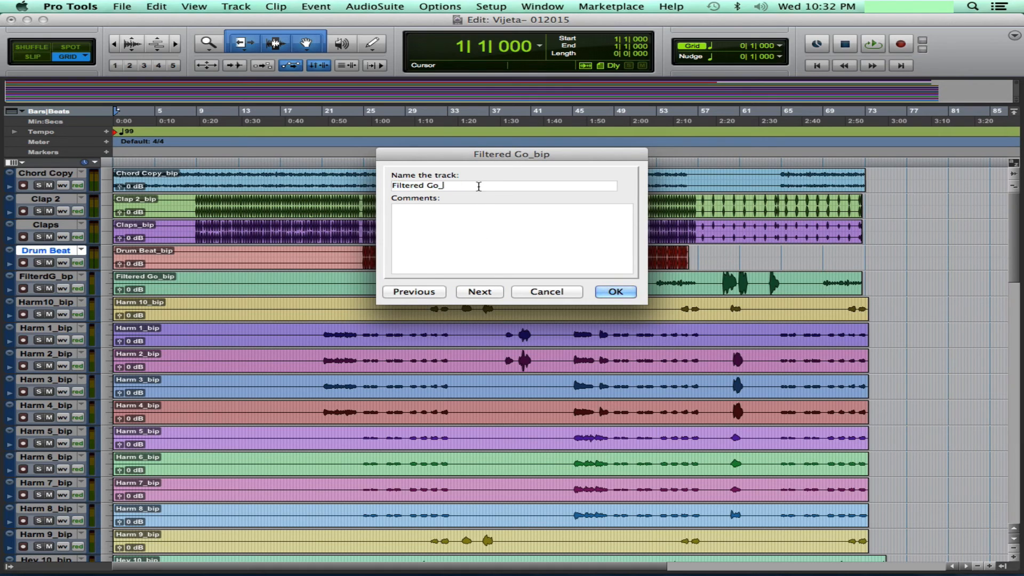
click(479, 292)
Rename the Harm 10_bip track as Harm 10.
click(469, 185)
key(BackSpace)
key(BackSpace)
key(BackSpace)
key(BackSpace)
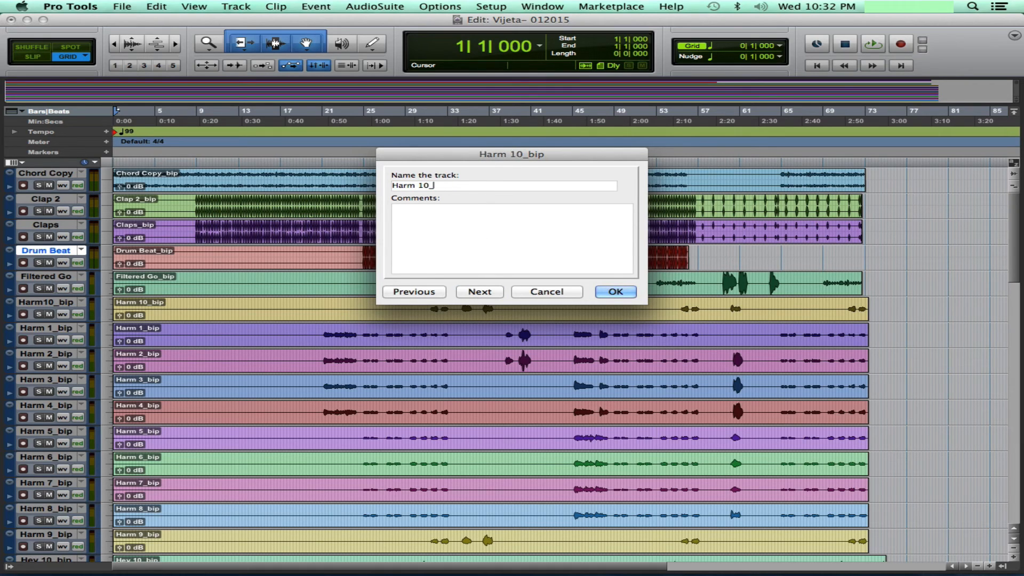
click(479, 291)
Rename the Harm 1_bip track as Harm 1.
click(480, 185)
key(BackSpace)
key(BackSpace)
key(BackSpace)
key(BackSpace)
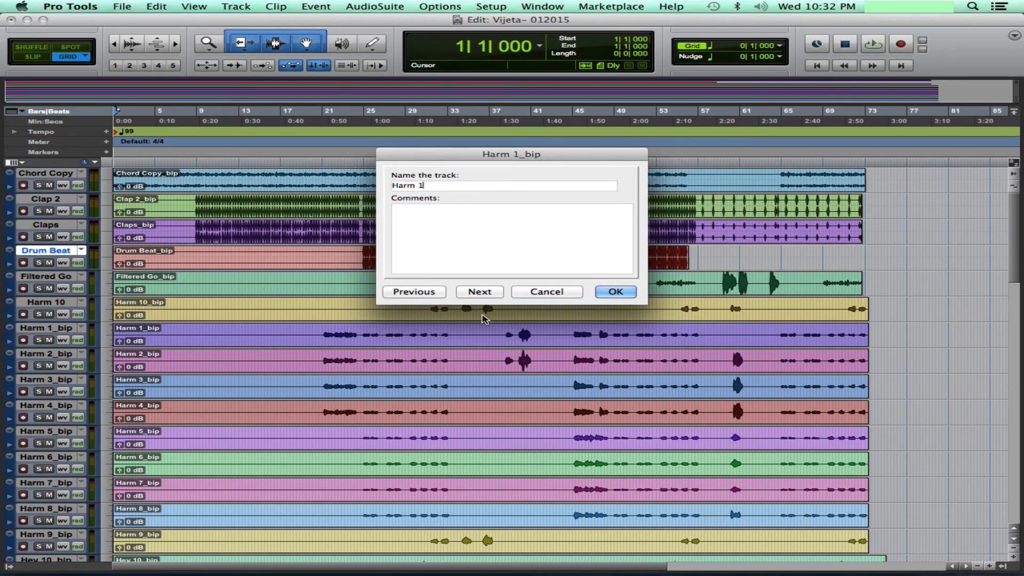
click(479, 291)
Remove the "_bip" suffix from the next two harmony tracks, naming them Harm 2 and Harm 3.
key(BackSpace)
key(BackSpace)
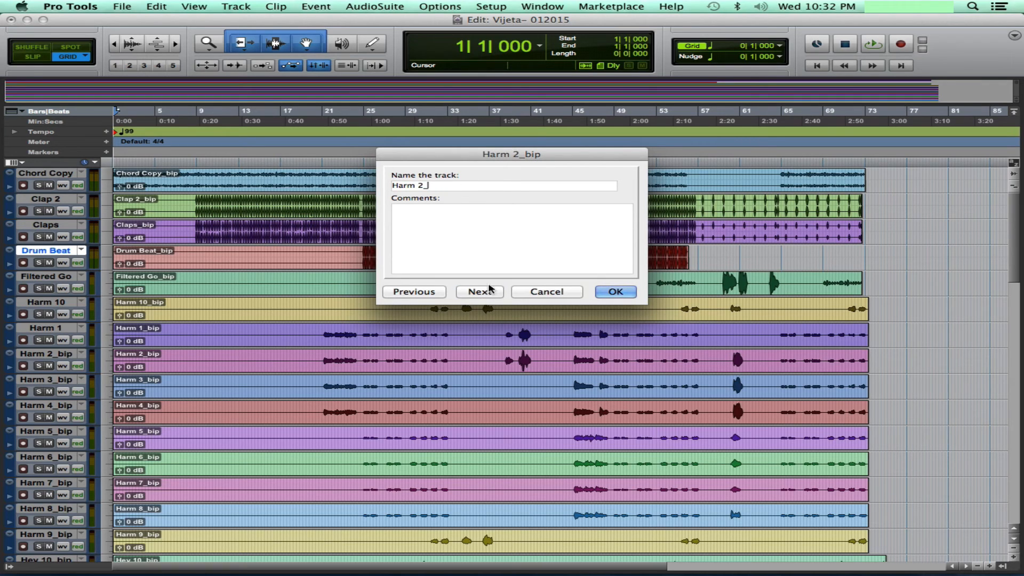
click(480, 292)
click(481, 186)
key(BackSpace)
click(480, 292)
Rename the Harm 4_bip track as Harm 4.
click(491, 186)
key(BackSpace)
key(BackSpace)
key(BackSpace)
key(BackSpace)
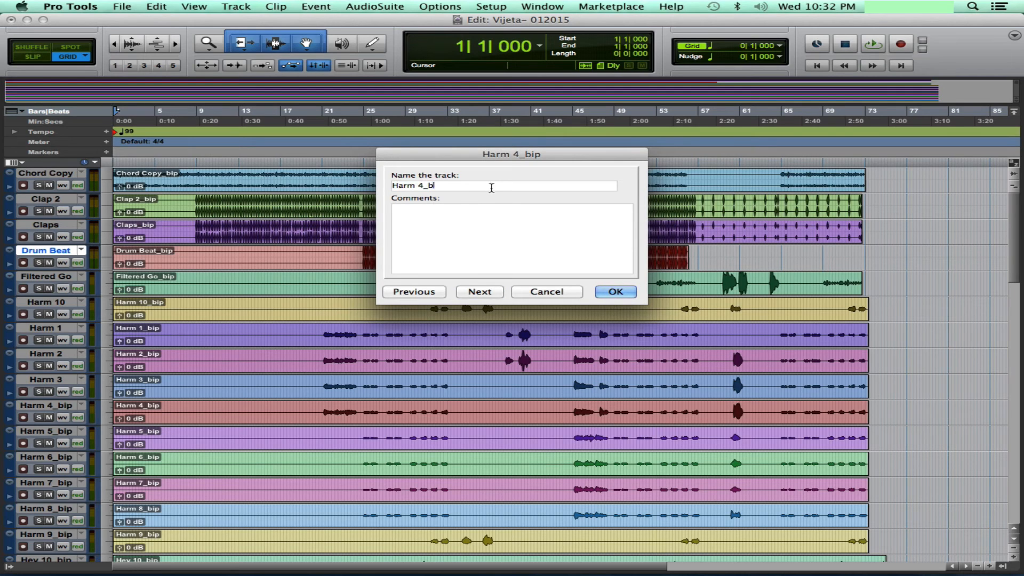
click(480, 292)
Rename the Harm 5_bip track as Harm 5.
click(476, 185)
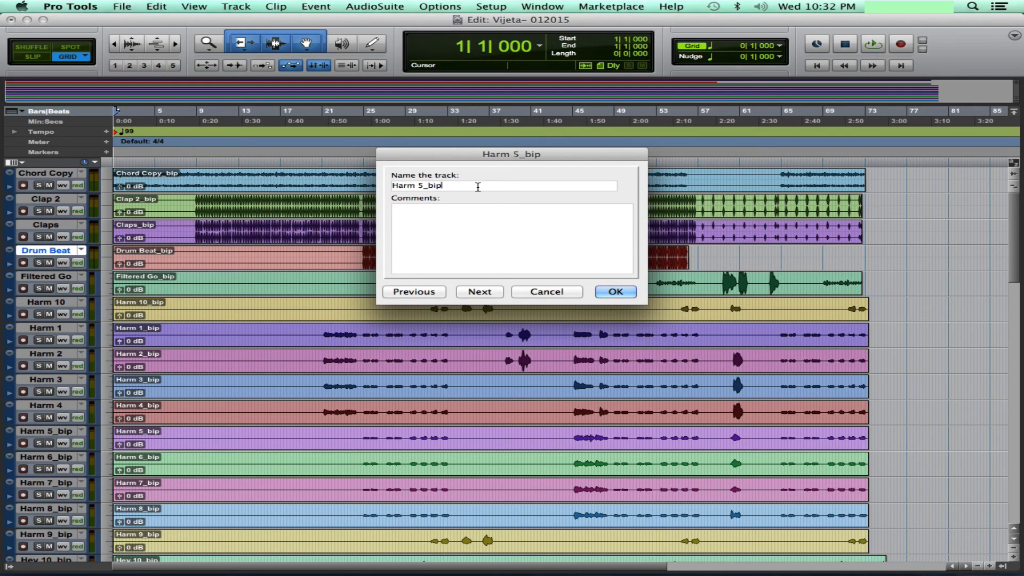
key(BackSpace)
key(BackSpace)
key(BackSpace)
click(480, 291)
Remove the "_bip" suffix from the next two harmony tracks, naming them Harm 6 and Harm 7.
click(509, 186)
click(493, 292)
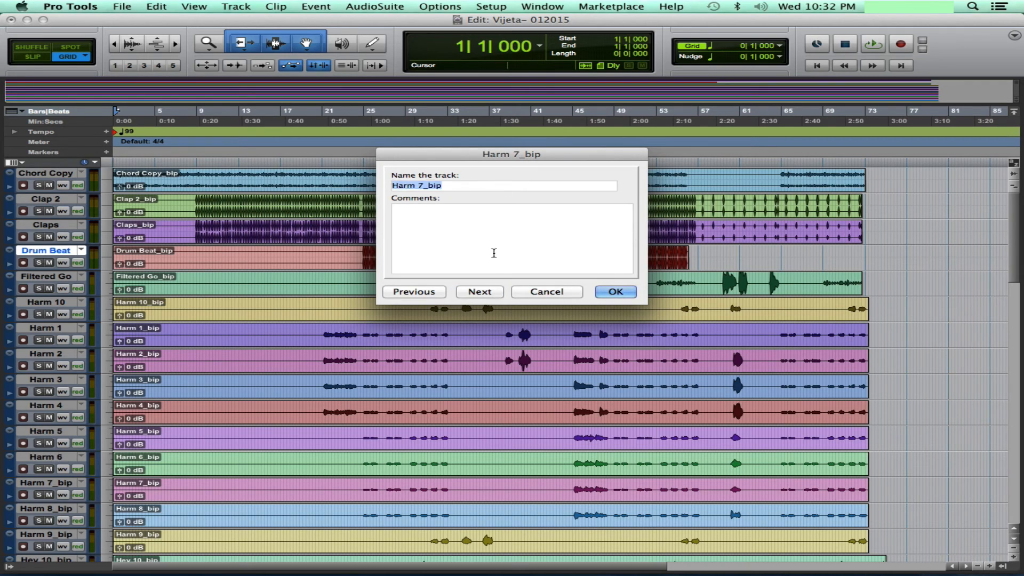
click(489, 187)
key(BackSpace)
click(479, 292)
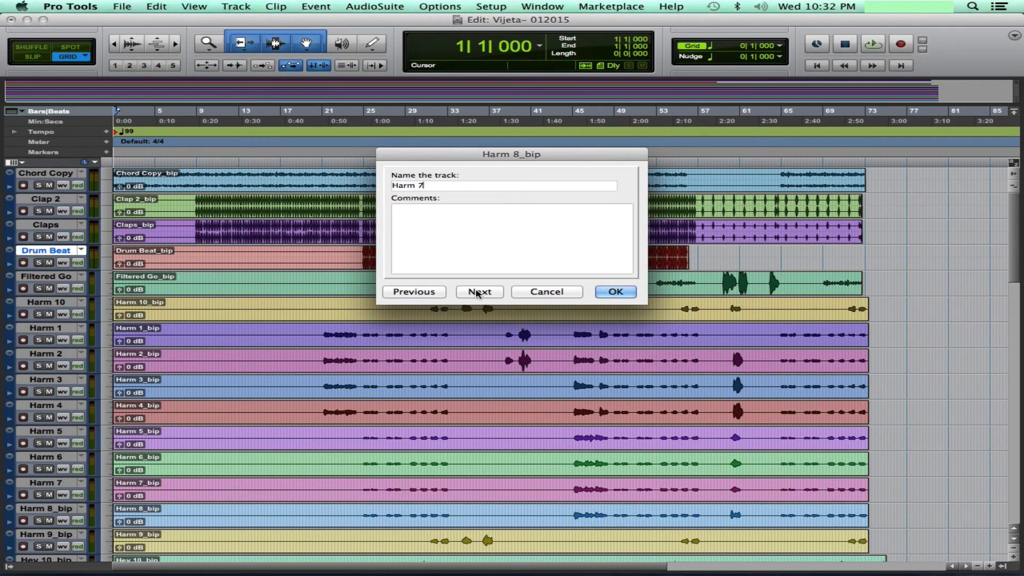
Remove the "_bip" suffix from the next two harmony tracks, naming them Harm 8 and Harm 9.
click(475, 187)
key(BackSpace)
key(BackSpace)
key(BackSpace)
key(BackSpace)
click(480, 291)
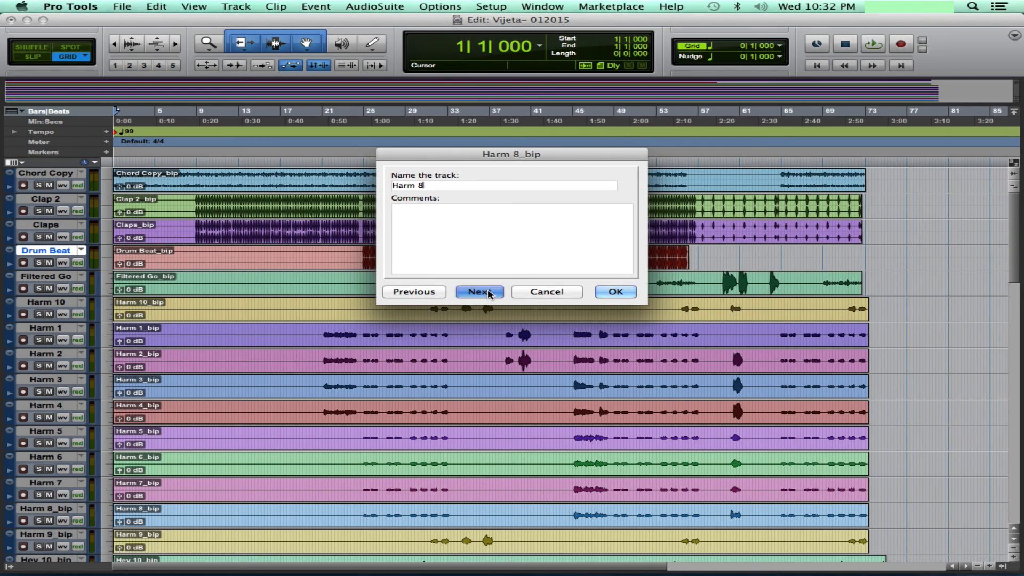
click(499, 185)
key(BackSpace)
click(479, 291)
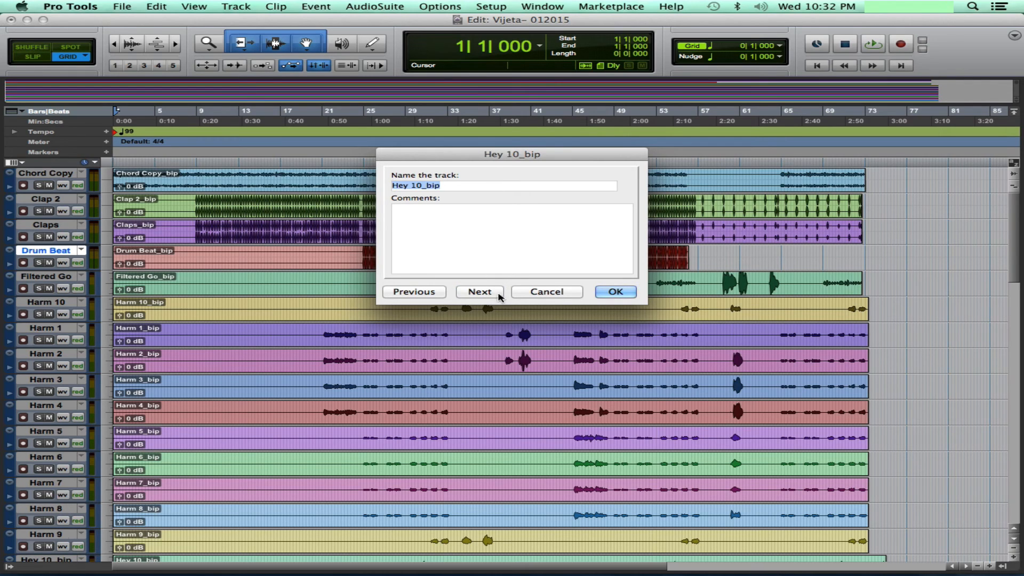
Rename the Hey 10_bip track as Hey 10.
click(464, 186)
key(BackSpace)
key(BackSpace)
key(BackSpace)
key(BackSpace)
click(487, 289)
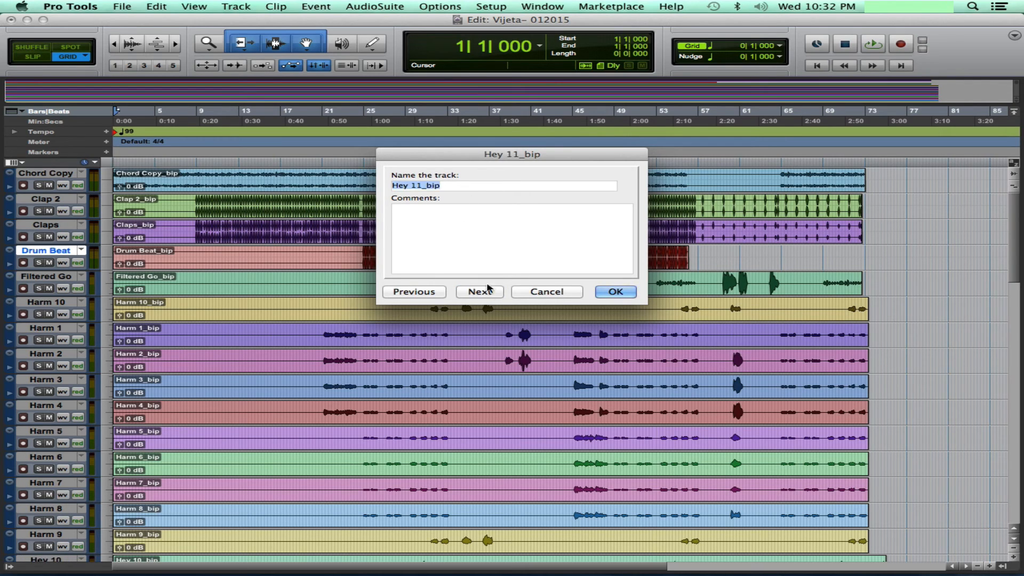
Rename the Hey 11_bip track as Hey 11.
click(463, 188)
key(BackSpace)
key(BackSpace)
key(BackSpace)
key(BackSpace)
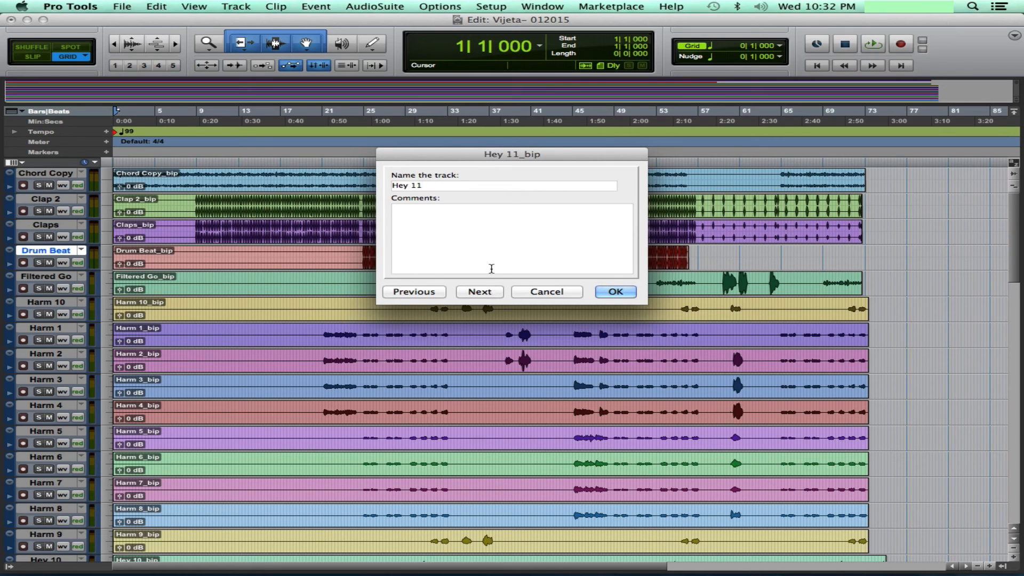
click(491, 292)
Rename the Hey 12_bip track as Hey 12 and leave track naming.
click(463, 186)
key(BackSpace)
key(BackSpace)
key(BackSpace)
key(BackSpace)
click(494, 293)
key(BackSpace)
click(547, 292)
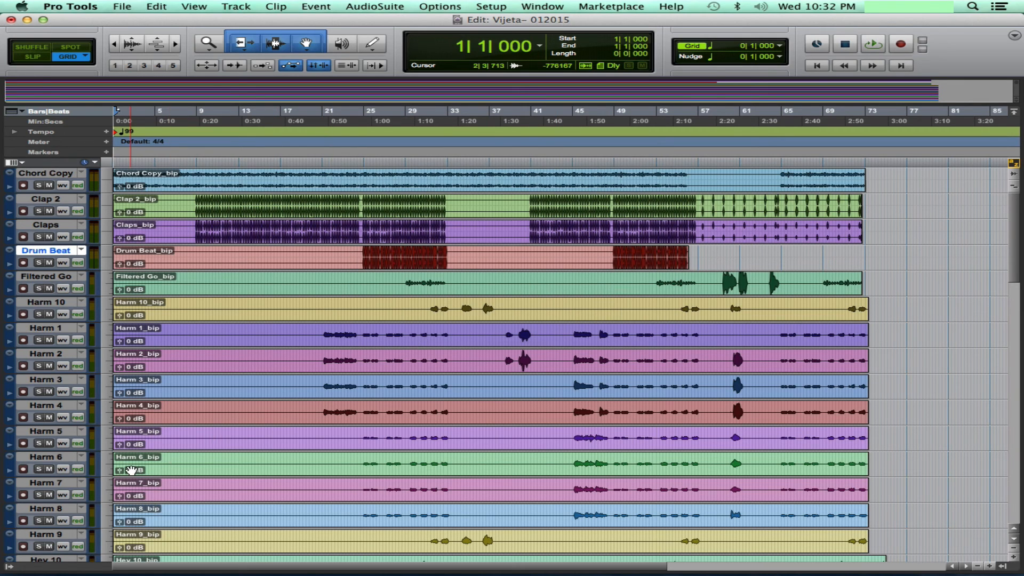
Rename the Hey 1_bip track as Hey 1 and discard any name edit on the track below it.
scroll(131, 470, down, 6)
double_click(46, 483)
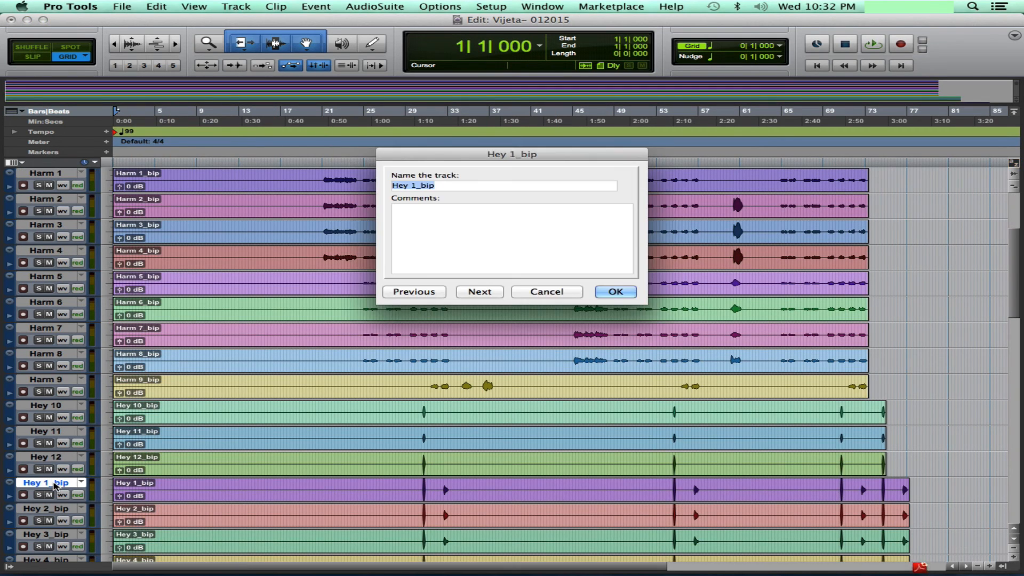
click(454, 186)
key(BackSpace)
key(BackSpace)
key(BackSpace)
key(BackSpace)
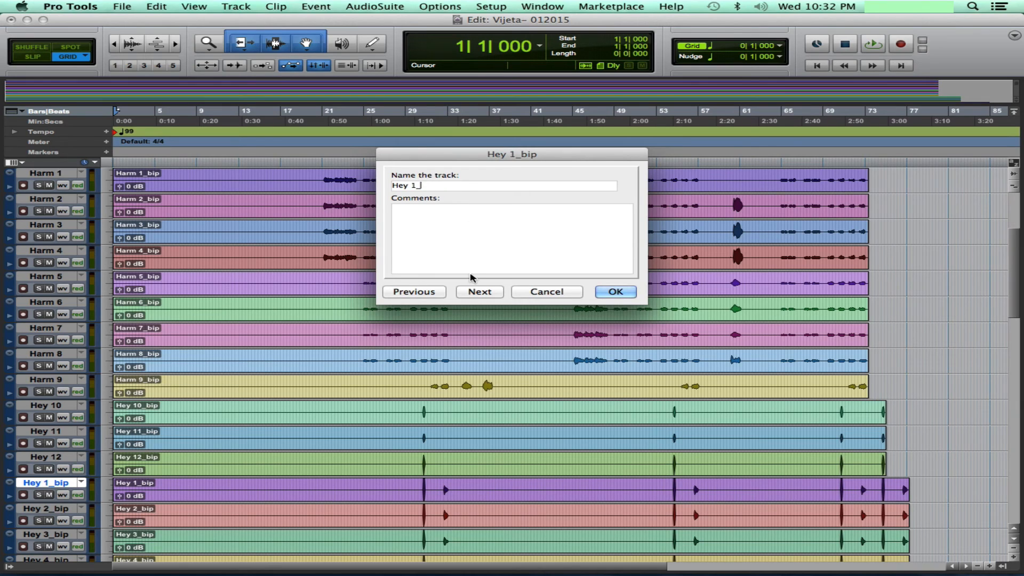
click(482, 289)
key(BackSpace)
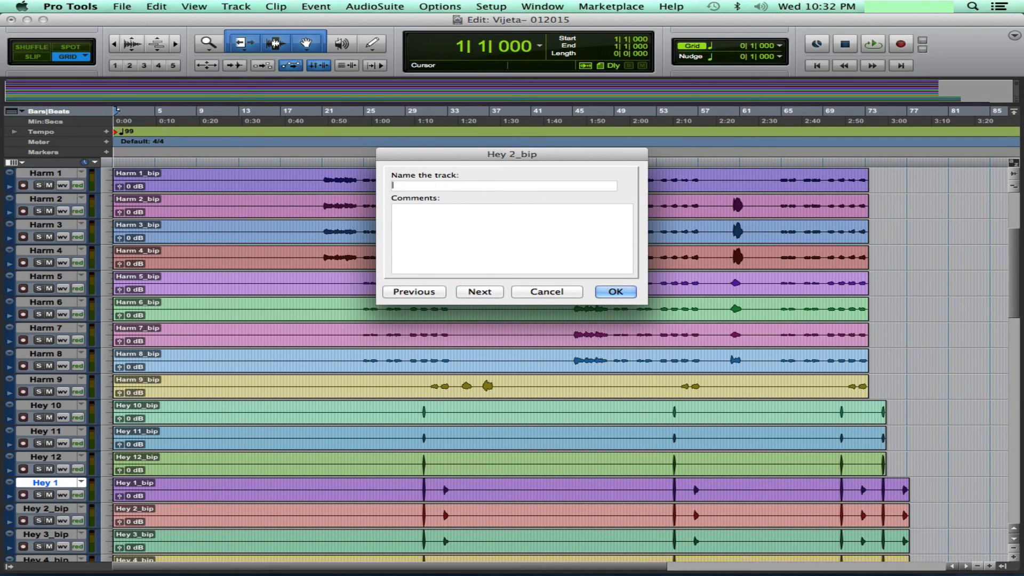
click(524, 291)
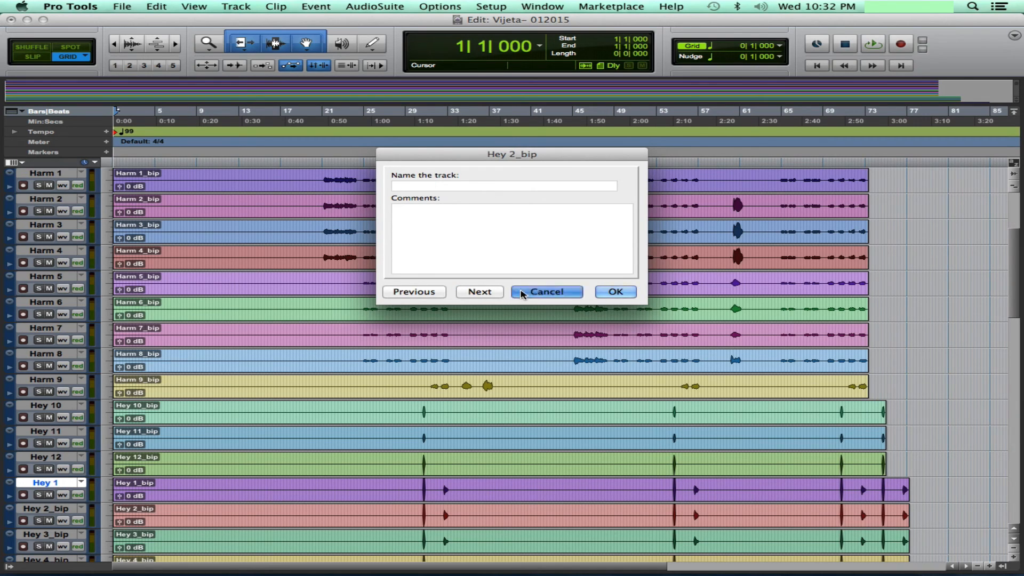
Rename the Hey 2_bip track as Hey 2.
click(56, 511)
double_click(57, 511)
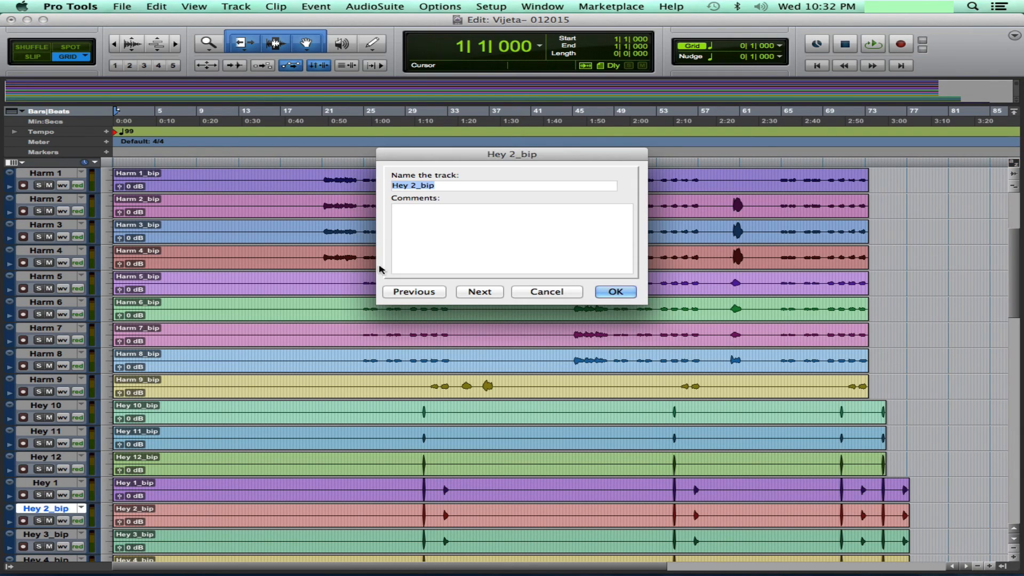
key(Right)
key(BackSpace)
key(BackSpace)
key(BackSpace)
key(BackSpace)
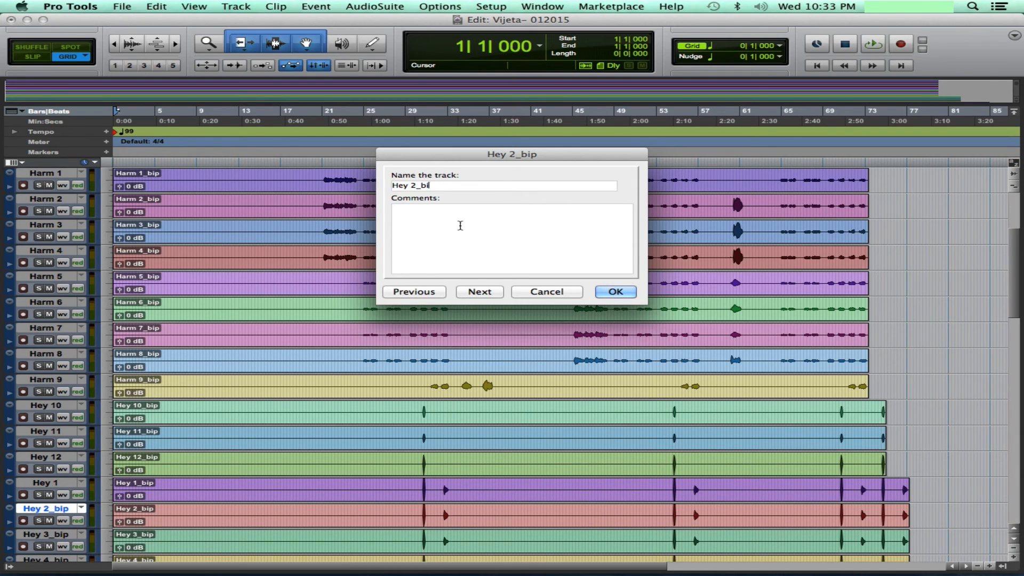
click(492, 292)
Remove the "_bip" suffix from the next two Hey tracks, naming them Hey 3 and Hey 4.
key(Right)
key(BackSpace)
key(BackSpace)
click(479, 292)
click(481, 185)
key(BackSpace)
key(BackSpace)
key(BackSpace)
key(BackSpace)
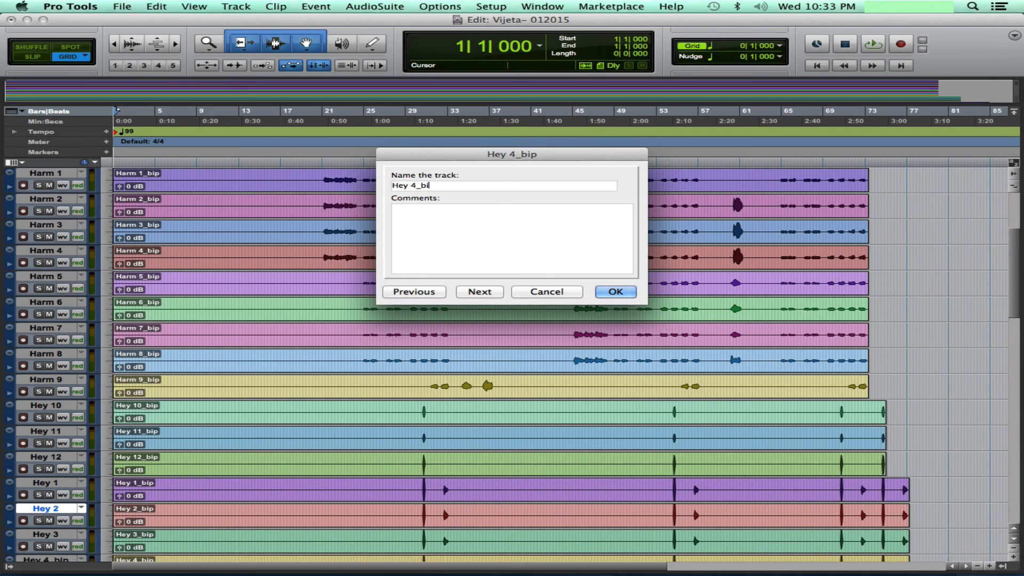
click(490, 295)
Remove the "_bip" suffix from the next two Hey tracks, naming them Hey 5 and Hey 6.
click(479, 185)
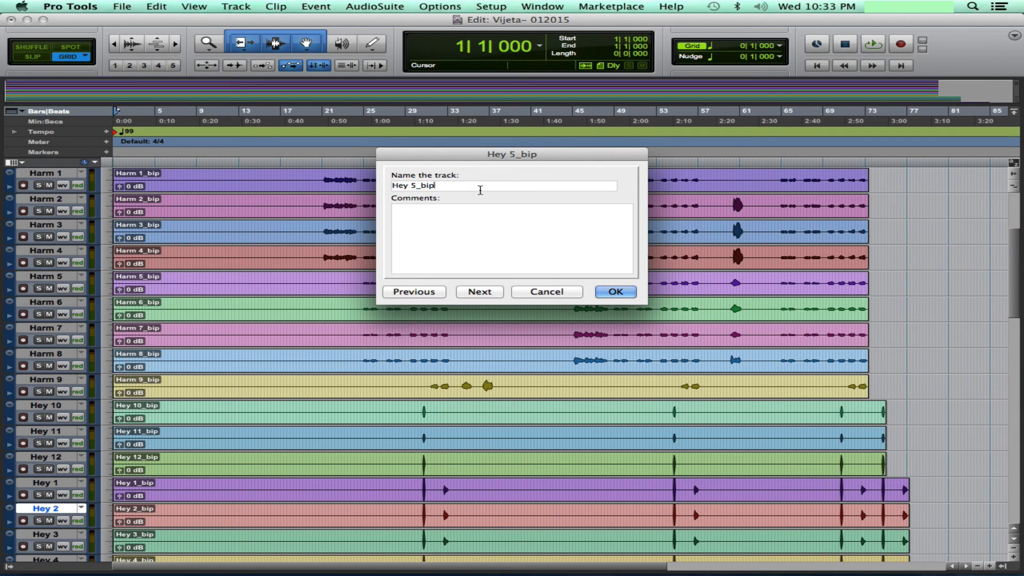
key(BackSpace)
key(BackSpace)
key(BackSpace)
click(474, 293)
click(476, 186)
key(BackSpace)
key(BackSpace)
key(BackSpace)
key(BackSpace)
click(480, 291)
Rename the Hey 7_bip track as Hey 7.
click(470, 186)
key(BackSpace)
key(BackSpace)
key(BackSpace)
key(BackSpace)
click(478, 292)
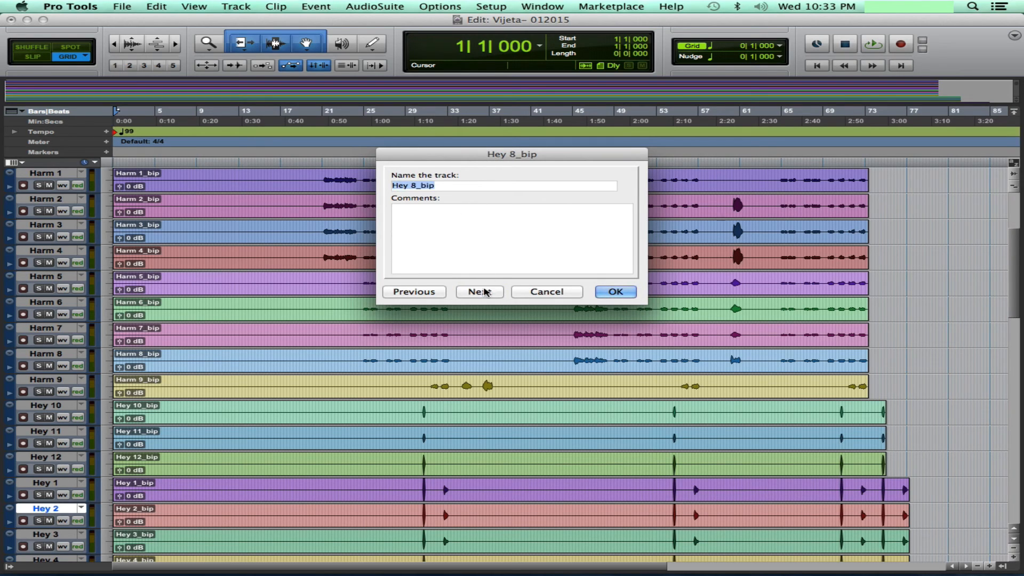
Remove the "_bip" suffix from the last two Hey tracks, naming them Hey 8 and Hey 9.
click(472, 187)
key(BackSpace)
click(483, 292)
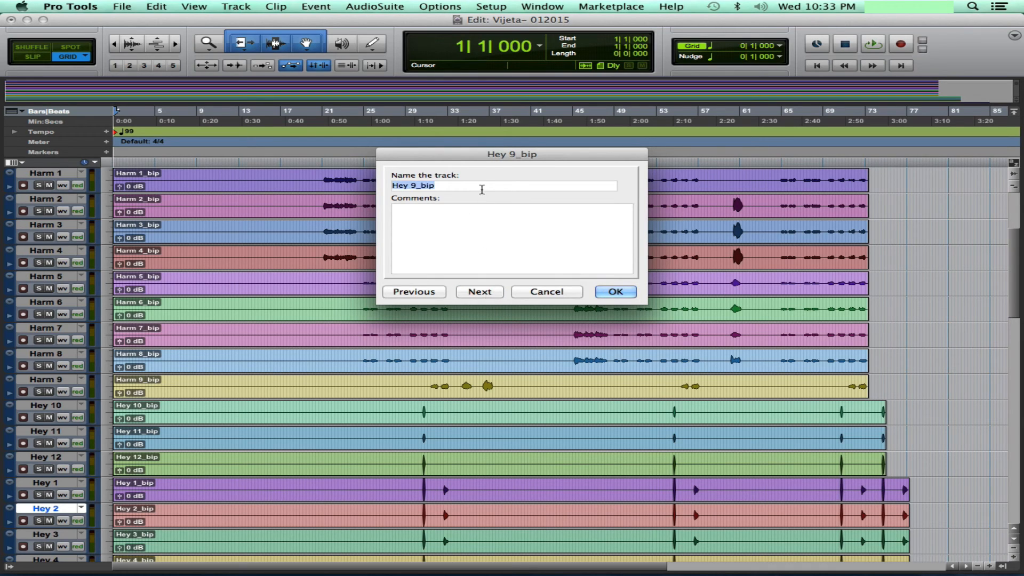
click(483, 291)
Remove the "_bip" suffix from the next two drum tracks, naming them Hi Hats and Hip Hop 90s Kit.
click(486, 187)
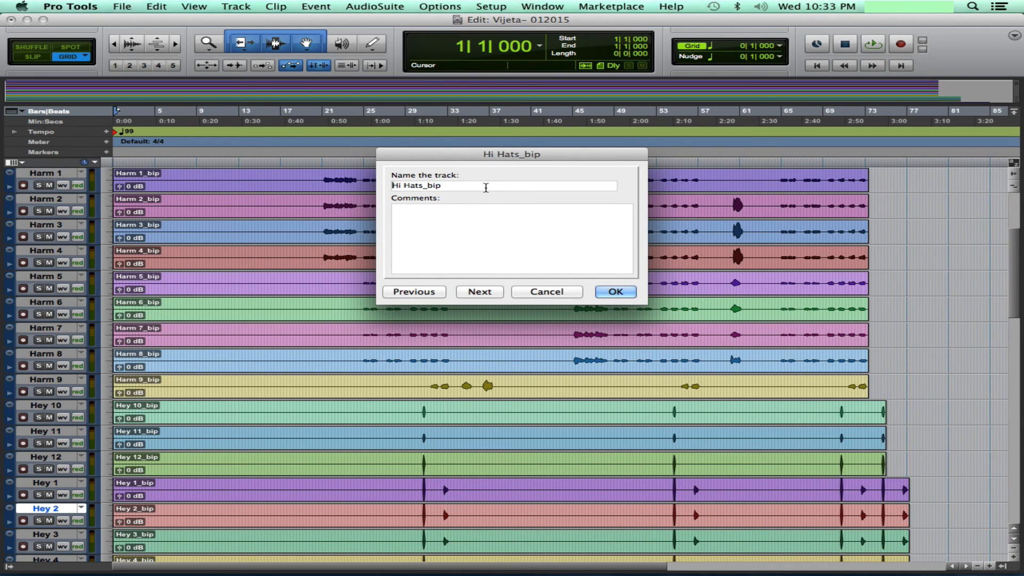
key(BackSpace)
key(BackSpace)
click(480, 292)
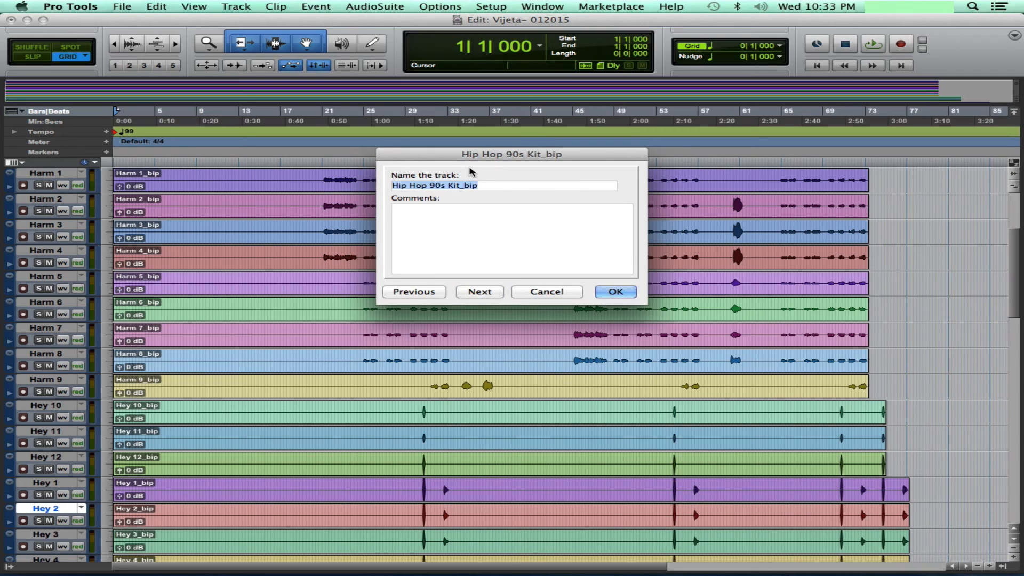
click(509, 185)
key(BackSpace)
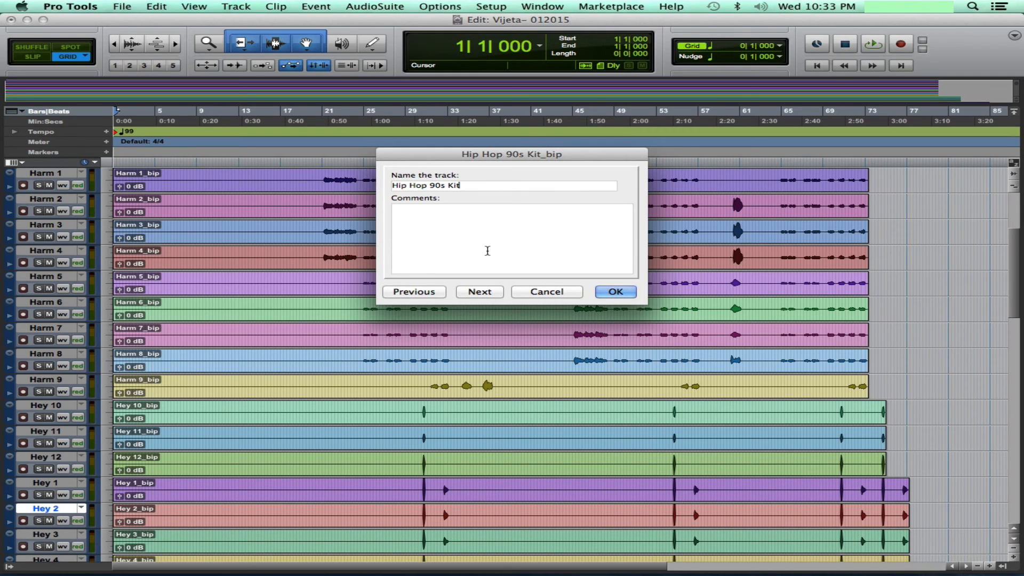
click(481, 291)
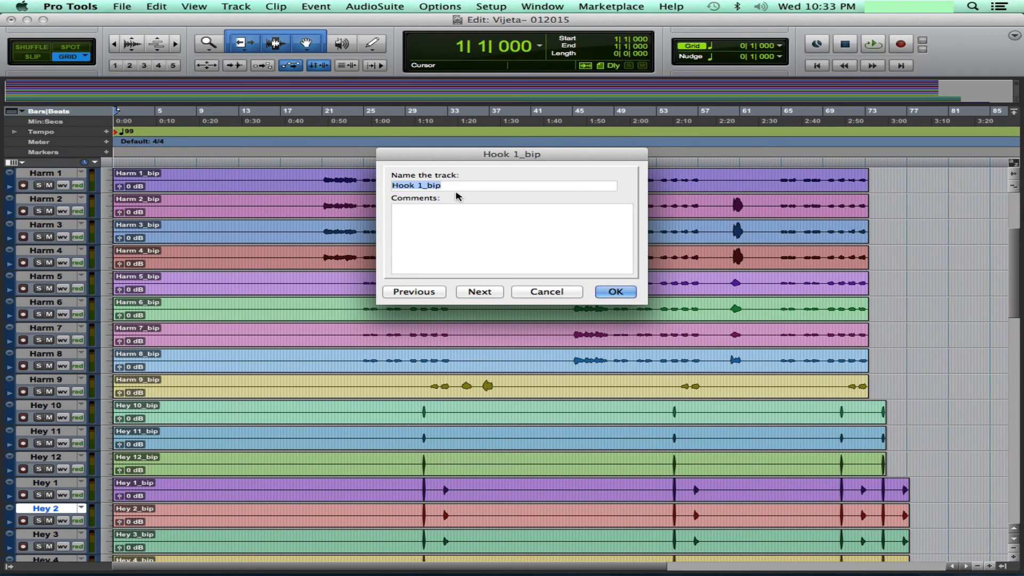
Remove the "_bip" suffix from the first two hook tracks, naming them Hook 1 and Hook 2.
click(458, 186)
click(493, 292)
click(505, 185)
key(BackSpace)
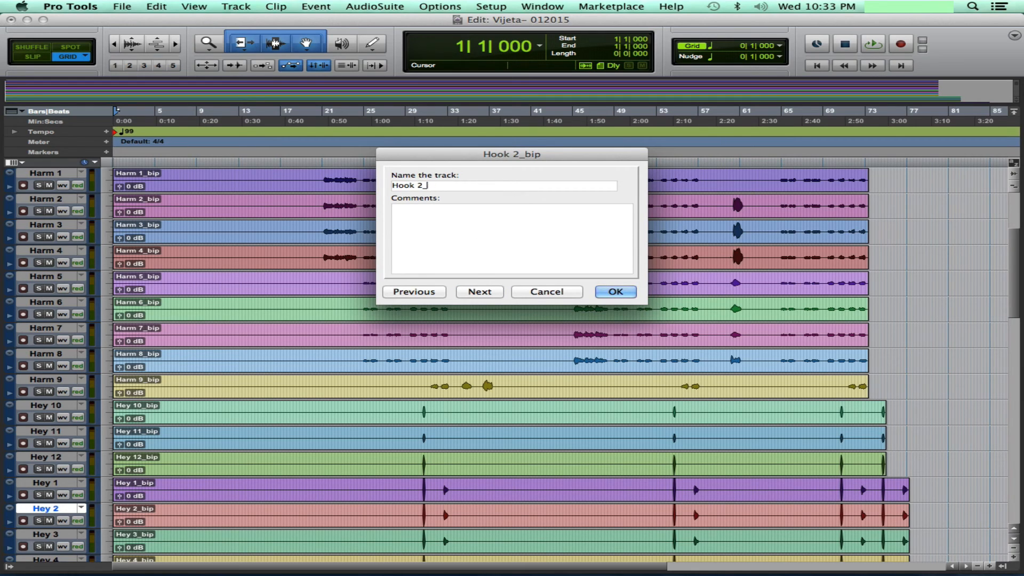
key(BackSpace)
click(480, 292)
Remove the "_bip" suffix from the next two hook tracks, naming them Hook 3 and Hook 4.
click(478, 186)
key(BackSpace)
key(BackSpace)
key(BackSpace)
click(480, 292)
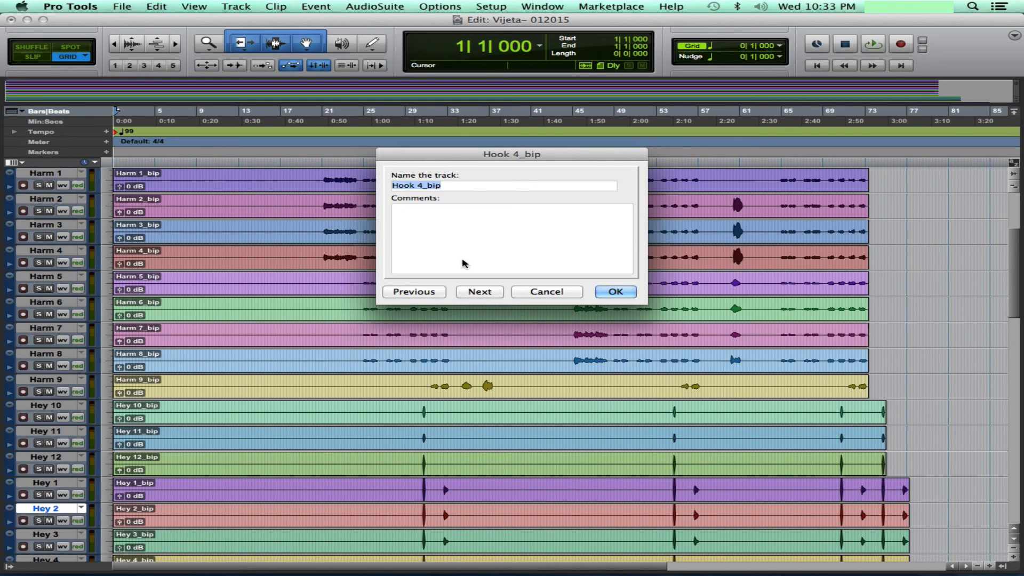
click(462, 185)
key(BackSpace)
key(BackSpace)
click(480, 292)
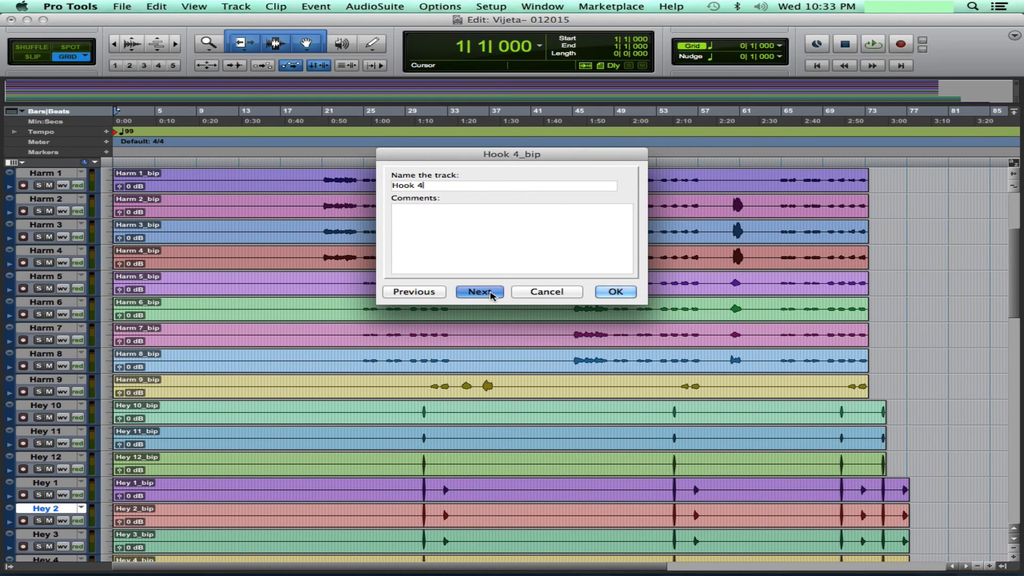
Remove the "_bip" suffix from the first two "Hook o" tracks, naming them Hook o 1 and Hook o 2.
click(494, 186)
key(BackSpace)
key(BackSpace)
key(BackSpace)
key(BackSpace)
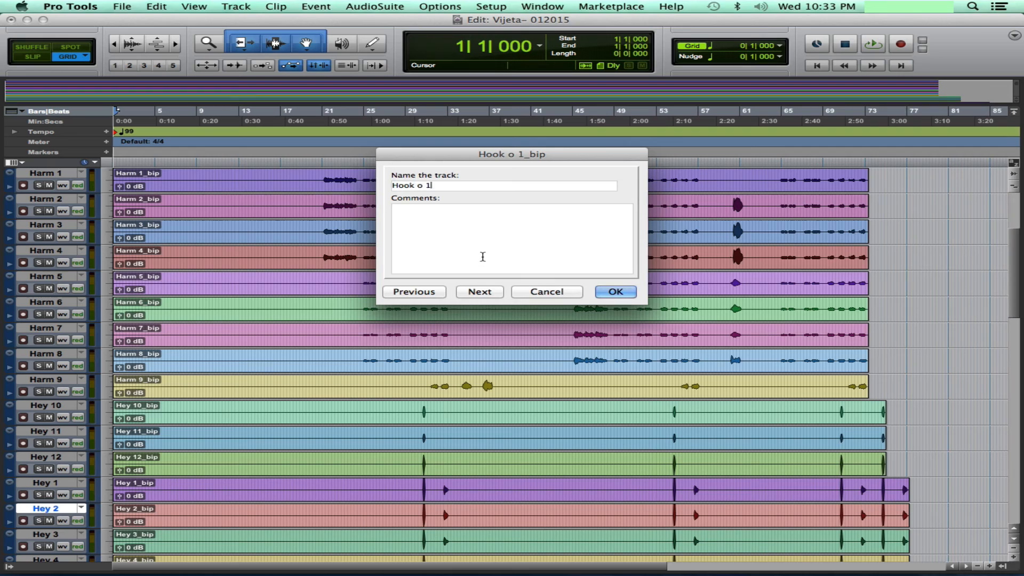
click(480, 292)
click(489, 188)
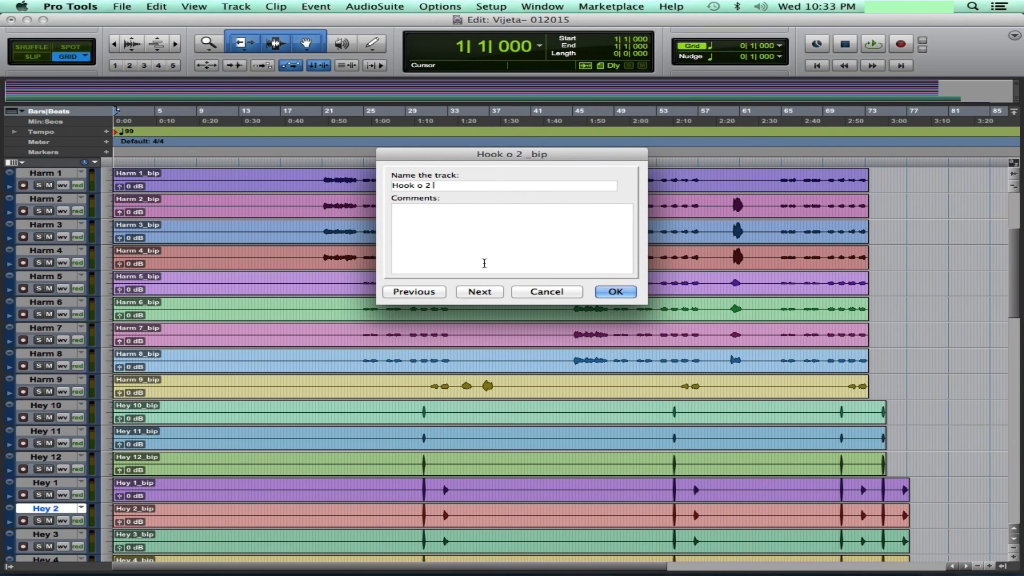
click(481, 291)
Rename the Hook o 3_bip track as Hook o 3.
click(477, 186)
key(BackSpace)
key(BackSpace)
key(BackSpace)
key(BackSpace)
click(493, 295)
Rename the Hook o 4_bip track as Hook o 4.
click(473, 185)
key(BackSpace)
key(BackSpace)
key(BackSpace)
key(BackSpace)
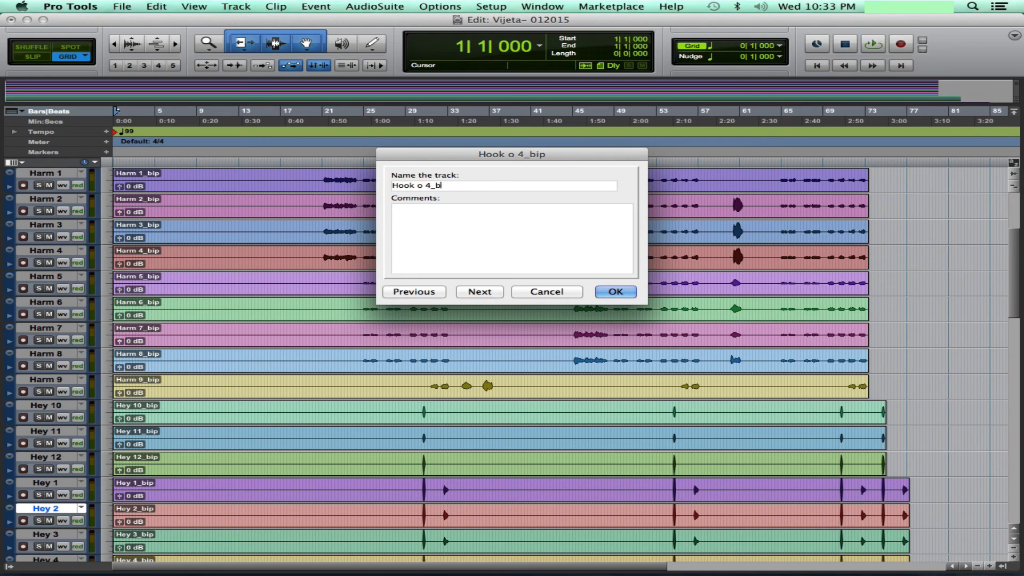
click(481, 292)
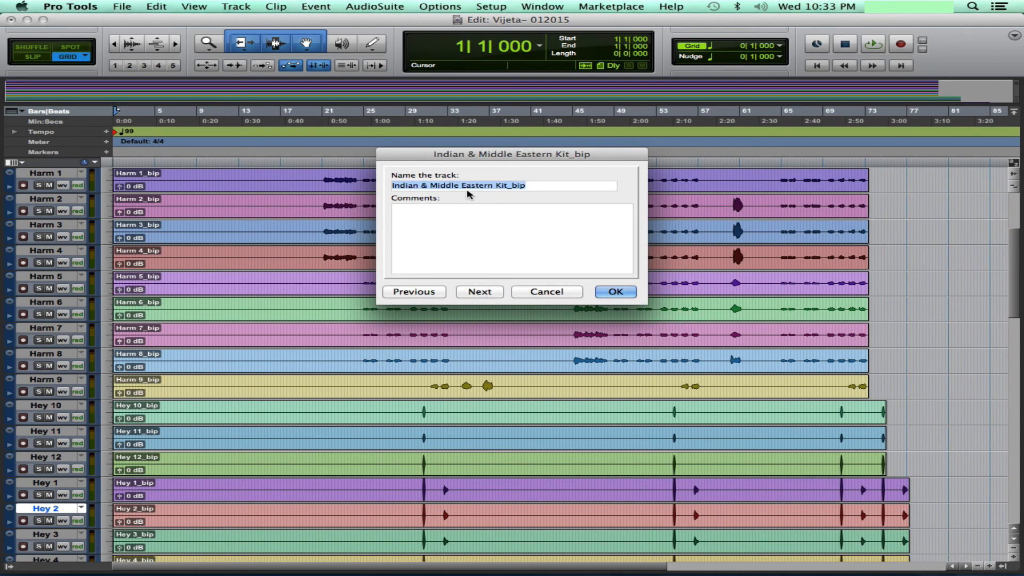
Rename the Indian & Middle Eastern Kit_bip track as Indian & Middle Eastern Kit.
click(590, 183)
key(BackSpace)
key(BackSpace)
key(BackSpace)
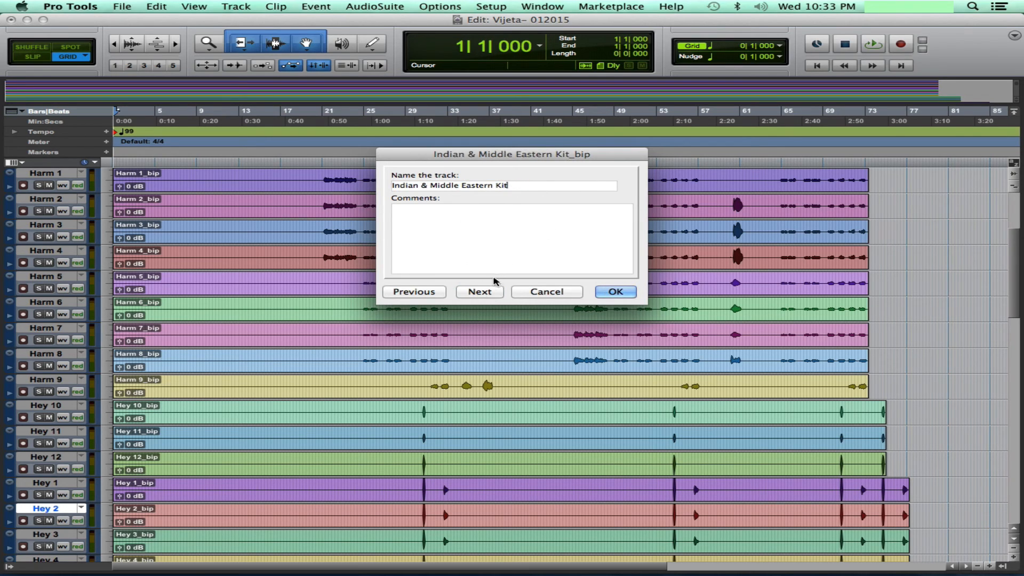
click(480, 292)
Try to rename the Indian & Middle Eastern Kit_bip_1 track as Indian & Middle Eastern Kit.
click(555, 185)
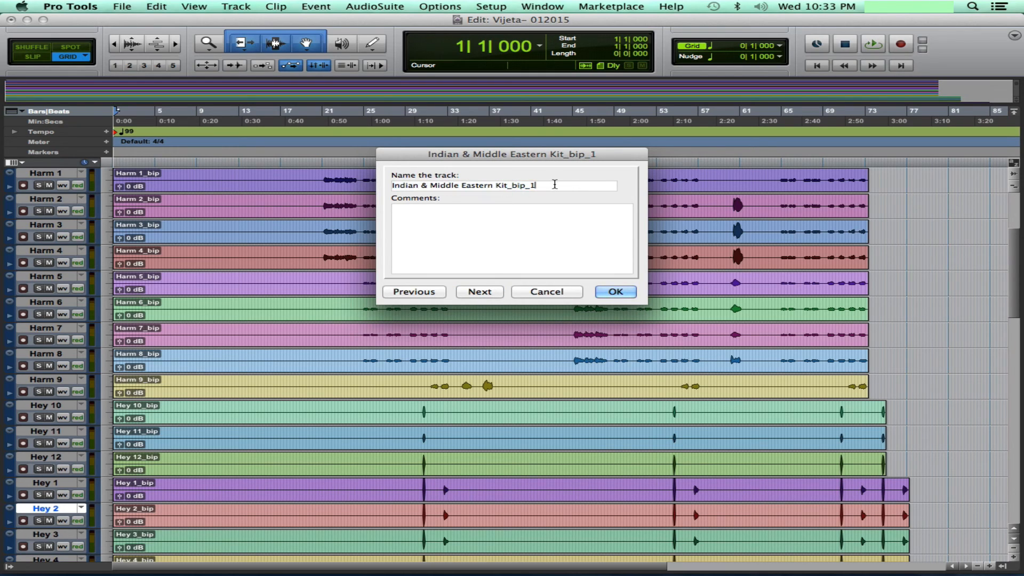
key(BackSpace)
key(BackSpace)
key(BackSpace)
key(BackSpace)
click(485, 292)
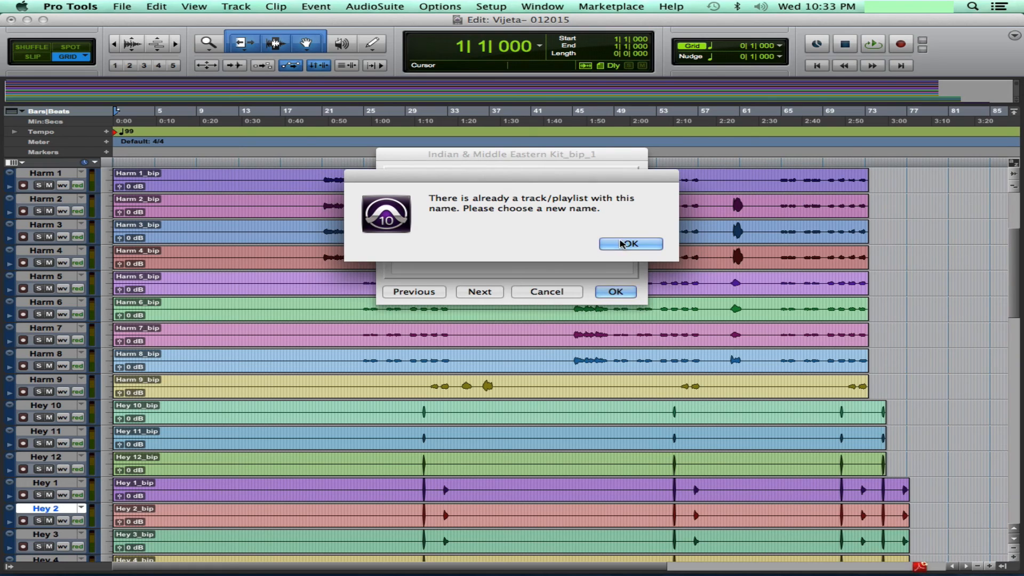
click(622, 244)
click(549, 292)
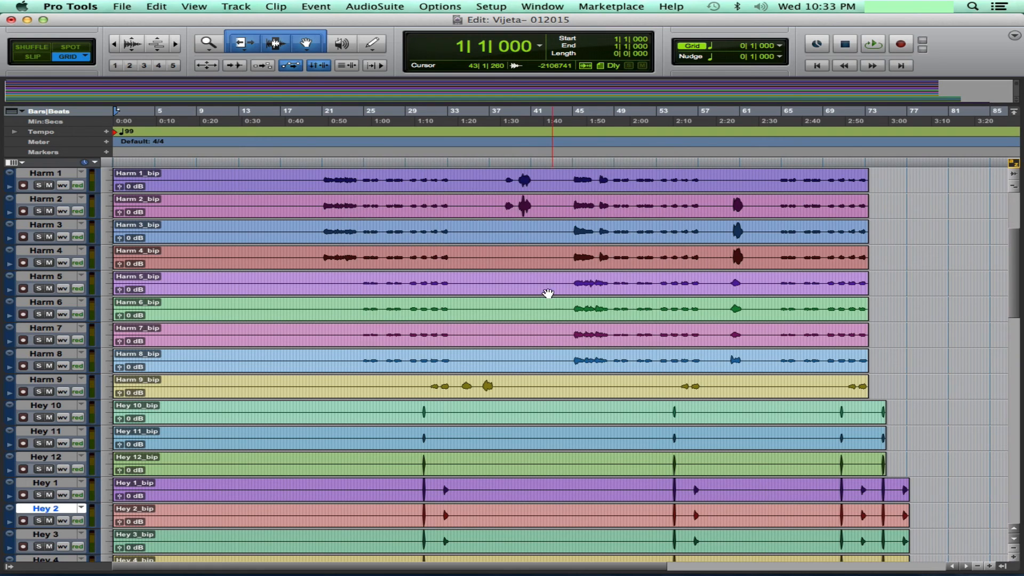
Rename the Indian & Middle Eastern Kit_bip_1 track, replacing its "_bip_1" ending with the number 2.
scroll(286, 416, down, 10)
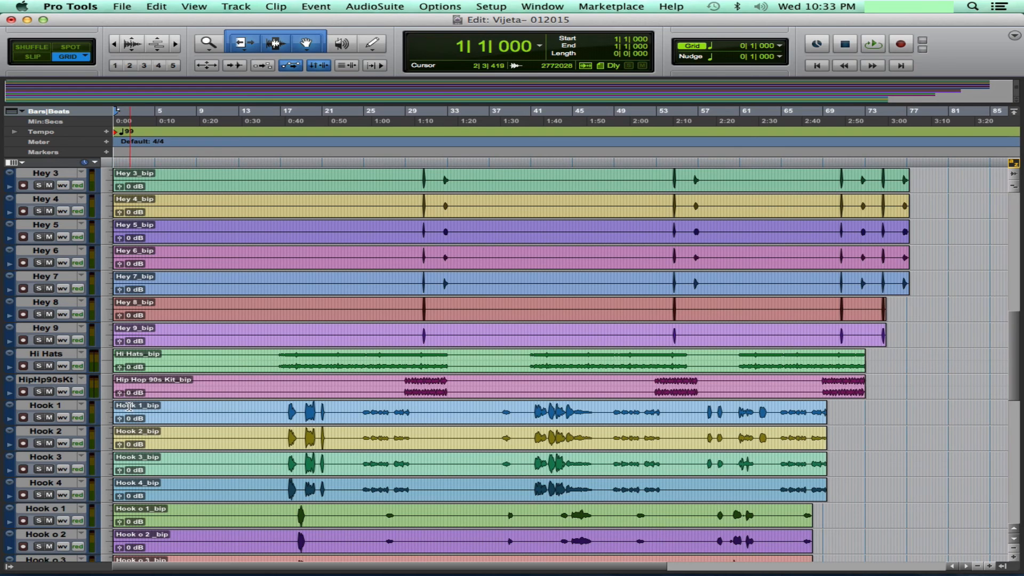
scroll(69, 426, down, 6)
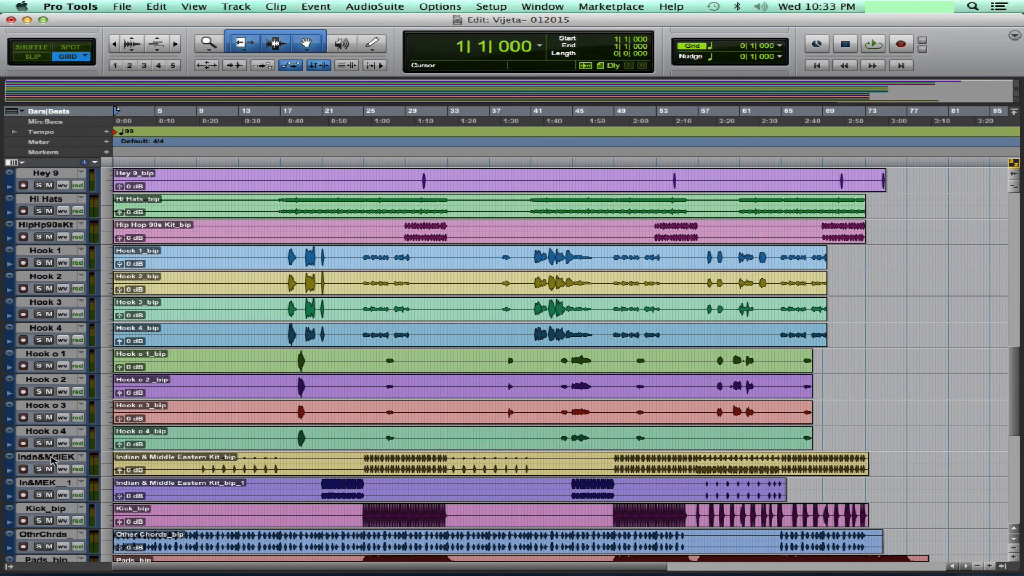
double_click(51, 457)
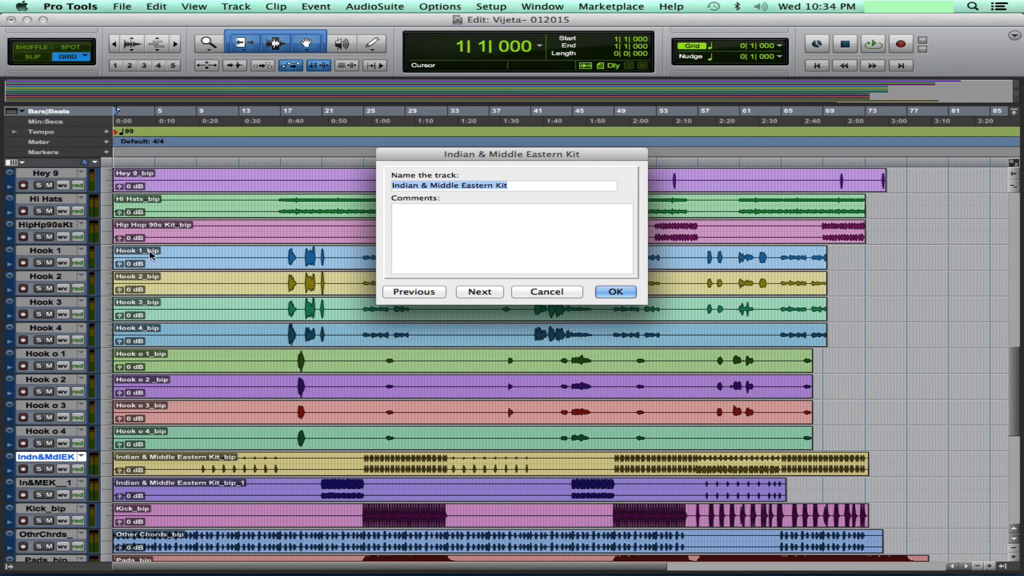
click(479, 292)
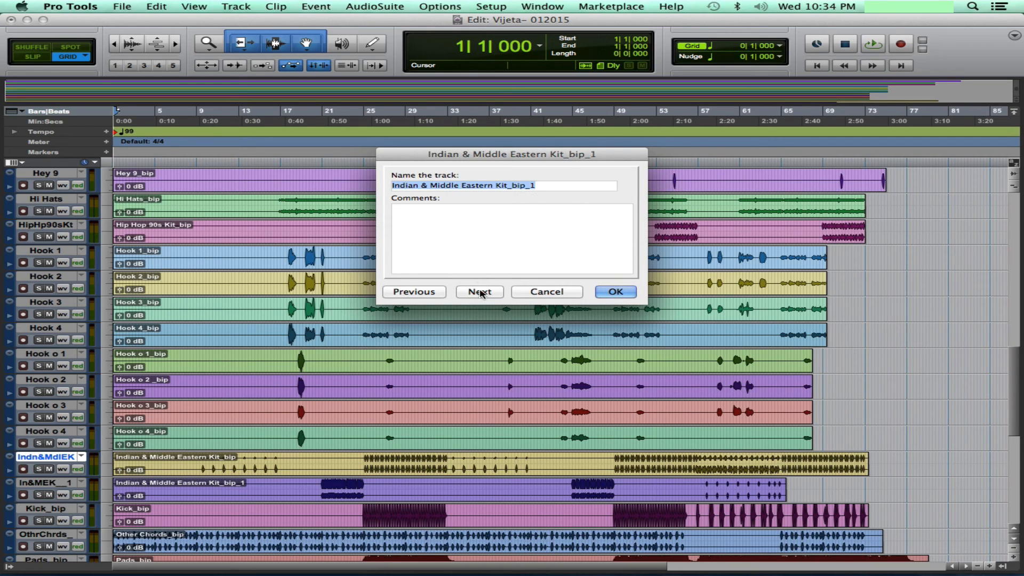
click(531, 186)
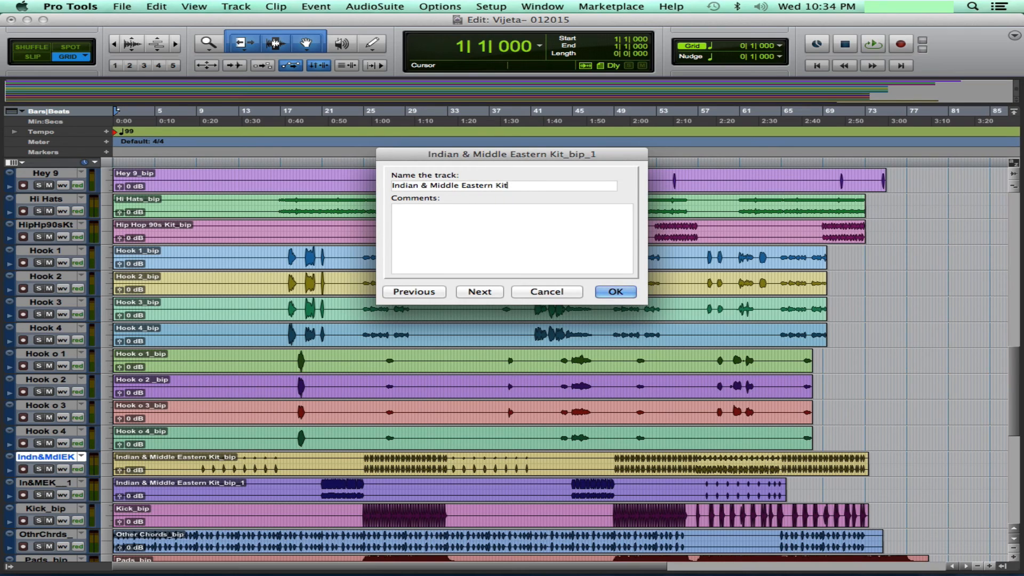
click(481, 292)
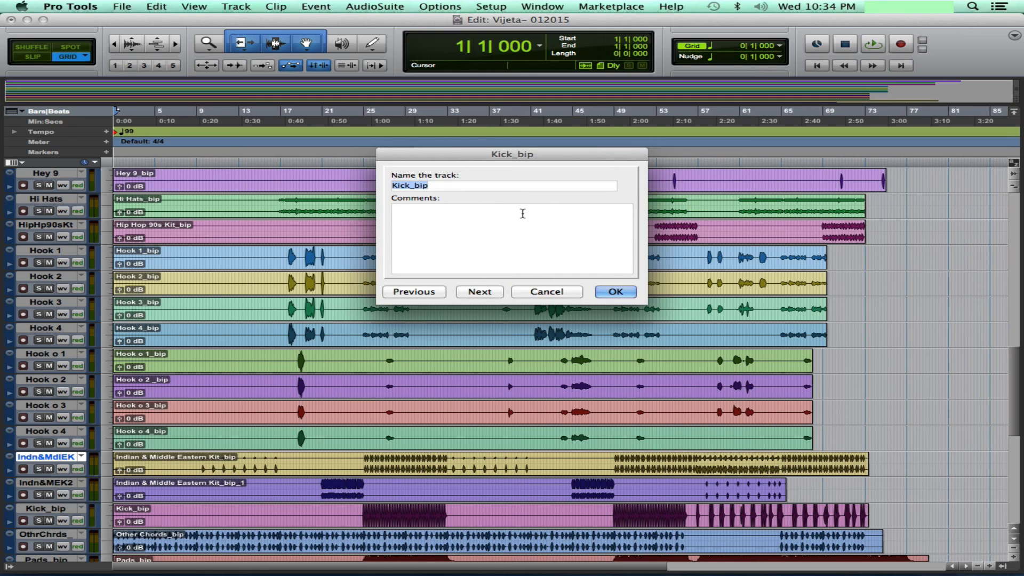
Remove the "_bip" suffix from the next two tracks, naming them Kick and Other Chords.
click(487, 188)
key(BackSpace)
key(BackSpace)
click(485, 297)
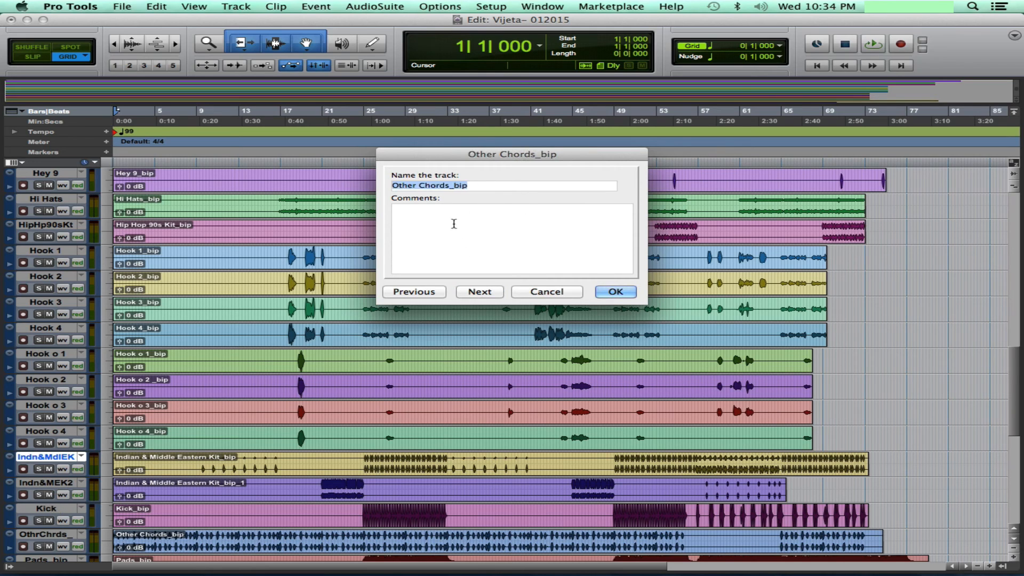
click(485, 188)
key(BackSpace)
key(BackSpace)
click(481, 292)
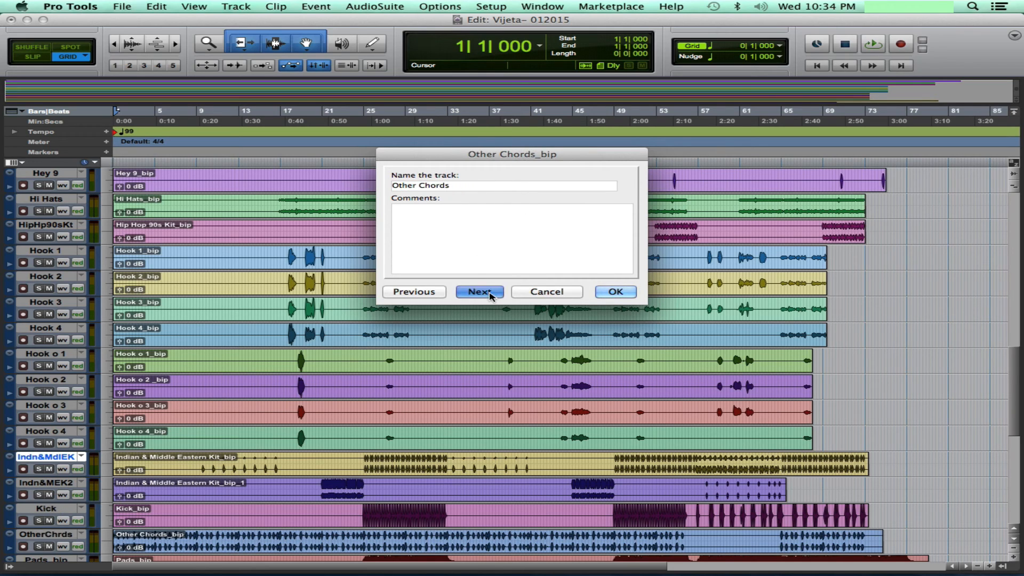
Remove the "_bip" suffix from the next two tracks, naming them Pads and Rev Vox Adlibs.
click(489, 188)
key(BackSpace)
key(BackSpace)
key(BackSpace)
key(BackSpace)
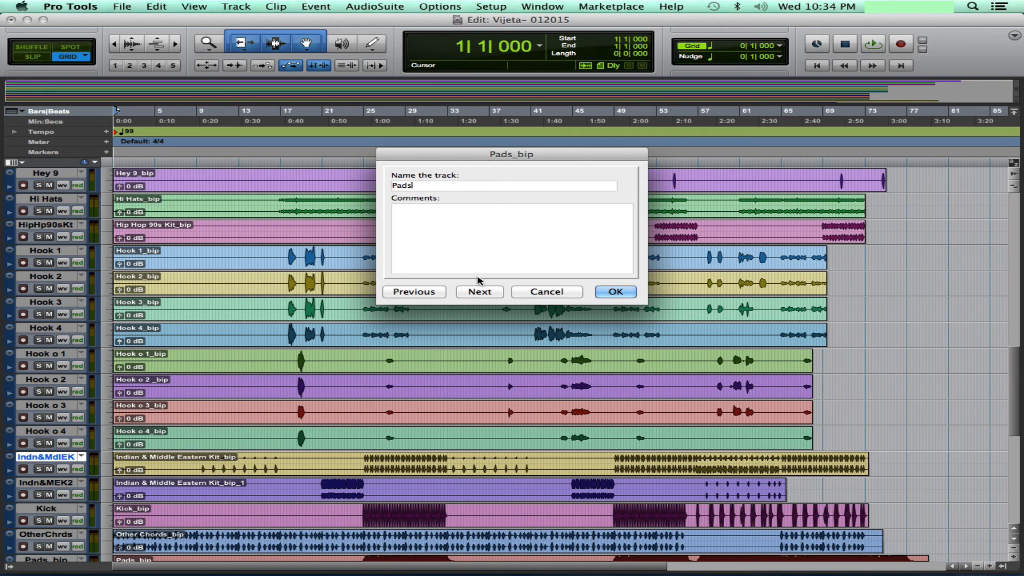
click(479, 292)
click(484, 186)
key(BackSpace)
key(BackSpace)
key(BackSpace)
key(BackSpace)
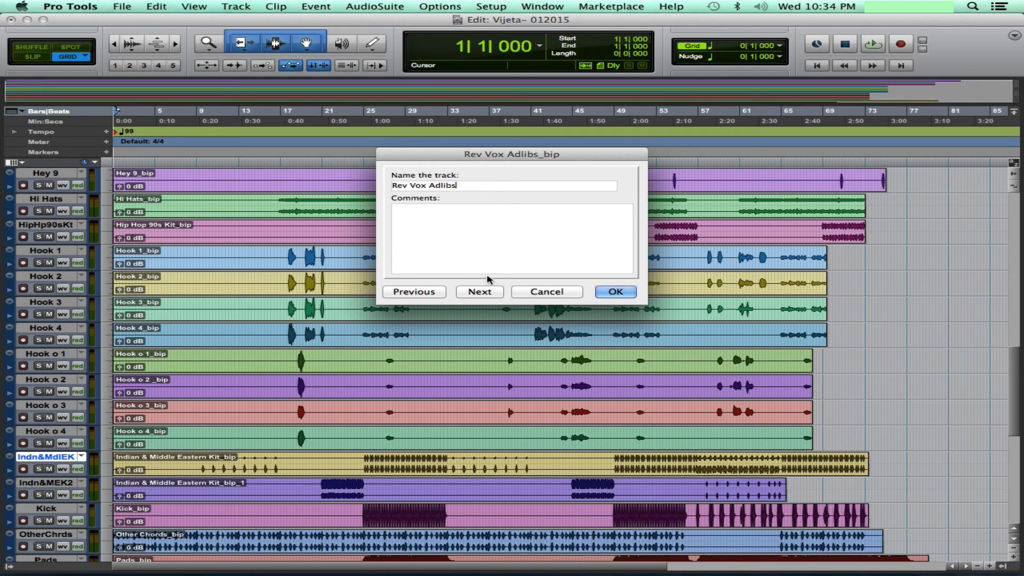
click(480, 292)
Remove the "_bip" suffix from the following two tracks, naming them Rythm Kick and Strings 2.
click(502, 186)
key(BackSpace)
key(BackSpace)
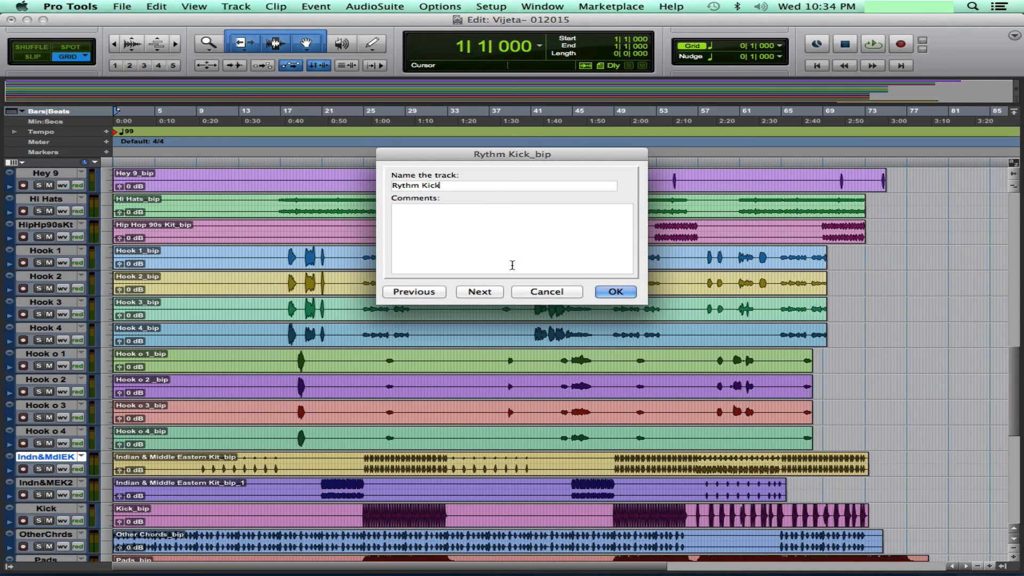
click(493, 292)
click(485, 185)
key(BackSpace)
key(BackSpace)
key(BackSpace)
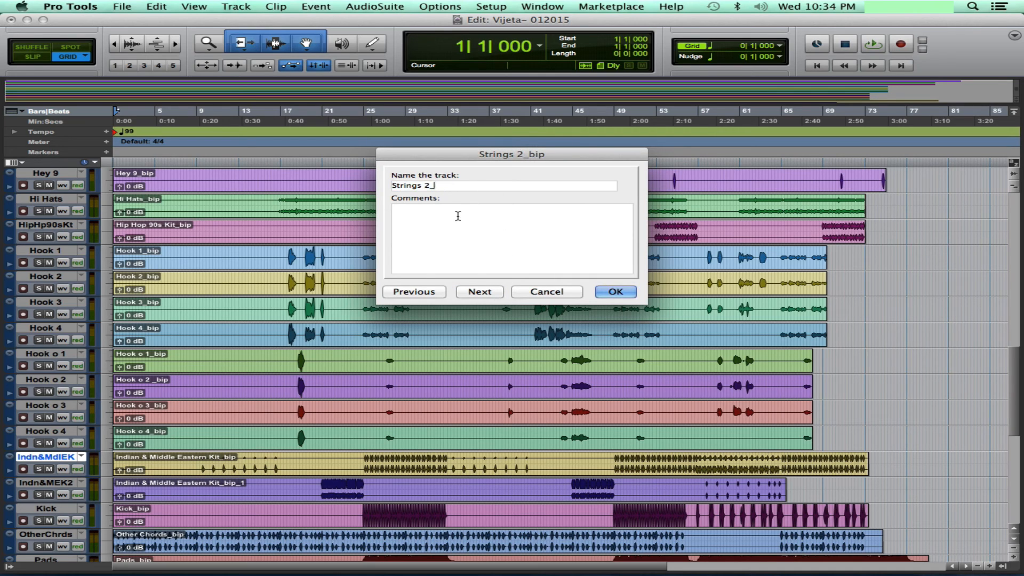
click(482, 292)
Rename the Strings 3_bip and Strings 4_bip tracks as Strings 3 and Strings 4.
click(472, 186)
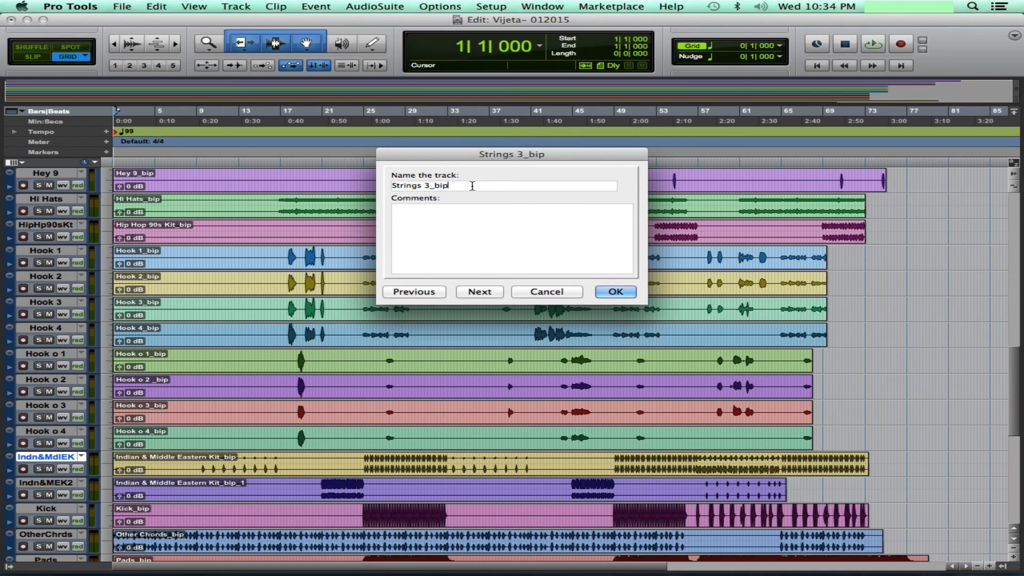
key(BackSpace)
key(BackSpace)
key(BackSpace)
key(BackSpace)
click(486, 297)
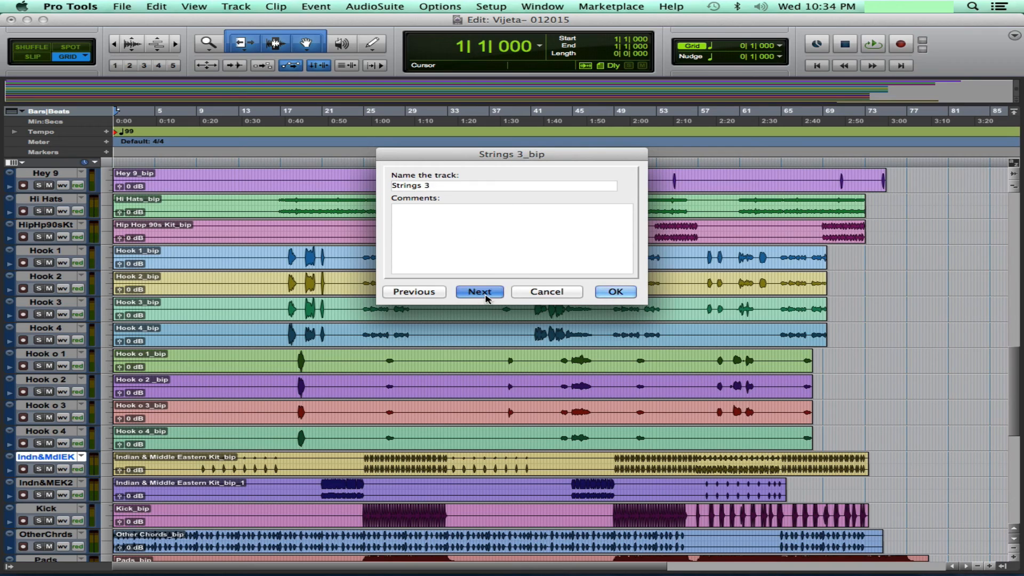
click(482, 185)
key(BackSpace)
key(BackSpace)
key(BackSpace)
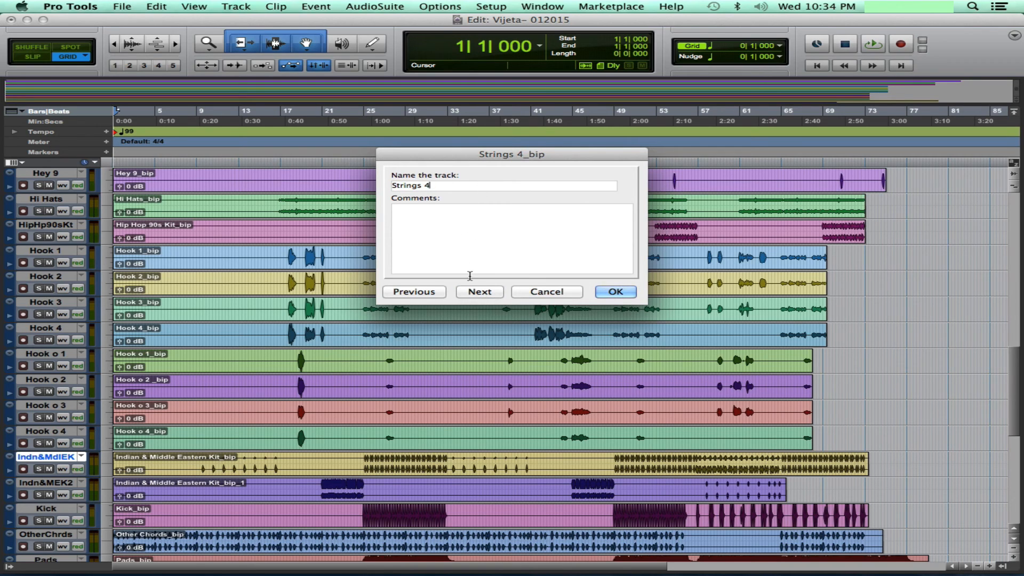
click(480, 292)
Rename the Strings_bip and Sub_bip tracks as Strings and Sub.
click(476, 188)
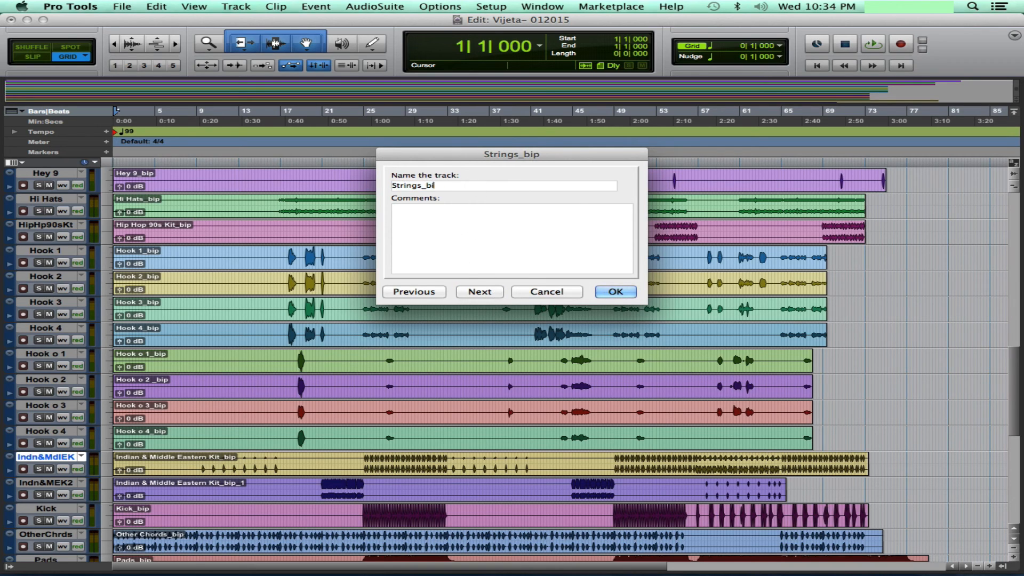
click(481, 292)
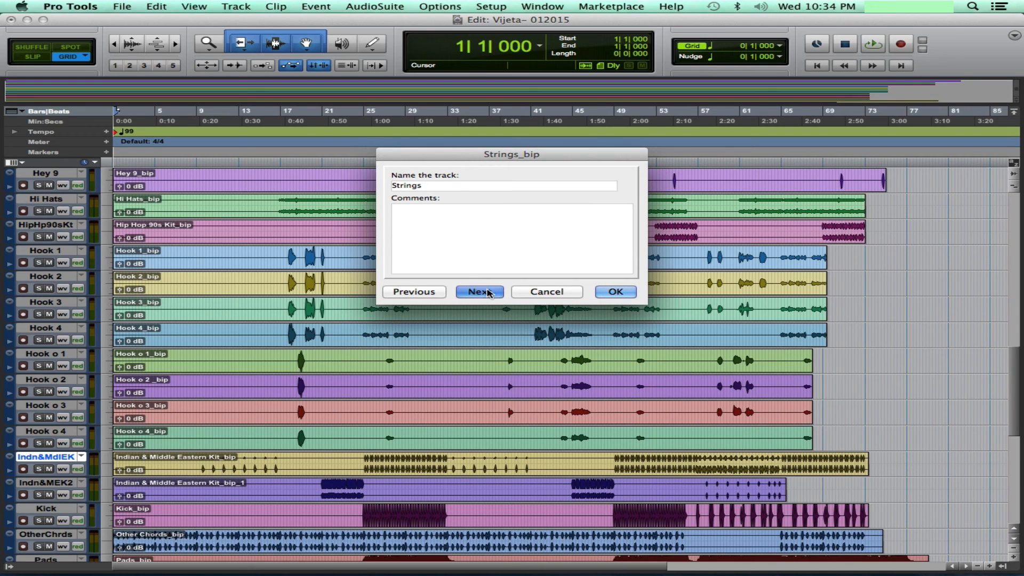
click(463, 187)
key(BackSpace)
key(BackSpace)
key(BackSpace)
key(BackSpace)
click(480, 291)
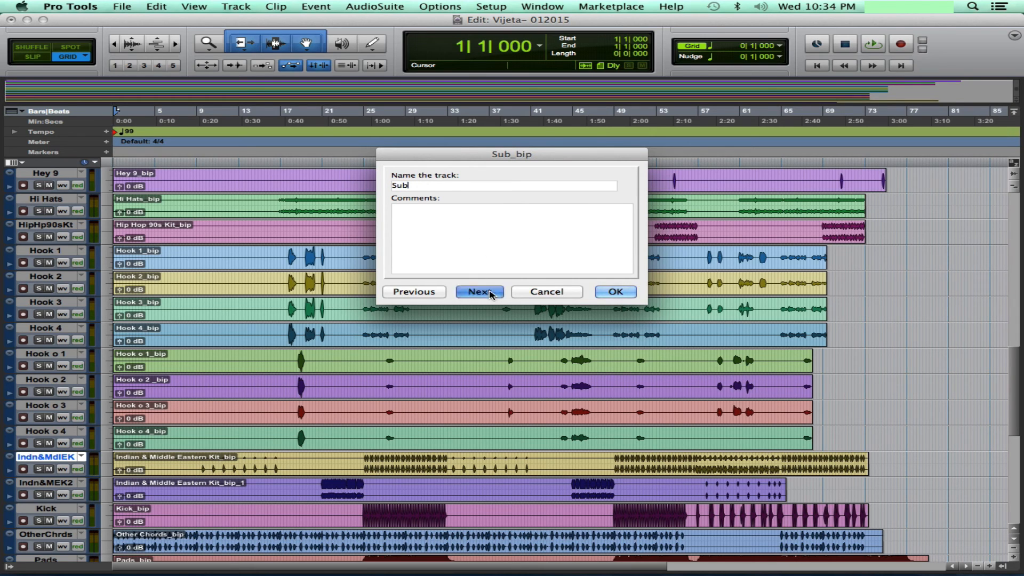
Remove the "_bip" suffix from the next two percussion tracks, naming them Tamborine and Toms.
click(502, 185)
key(BackSpace)
key(BackSpace)
key(BackSpace)
click(481, 292)
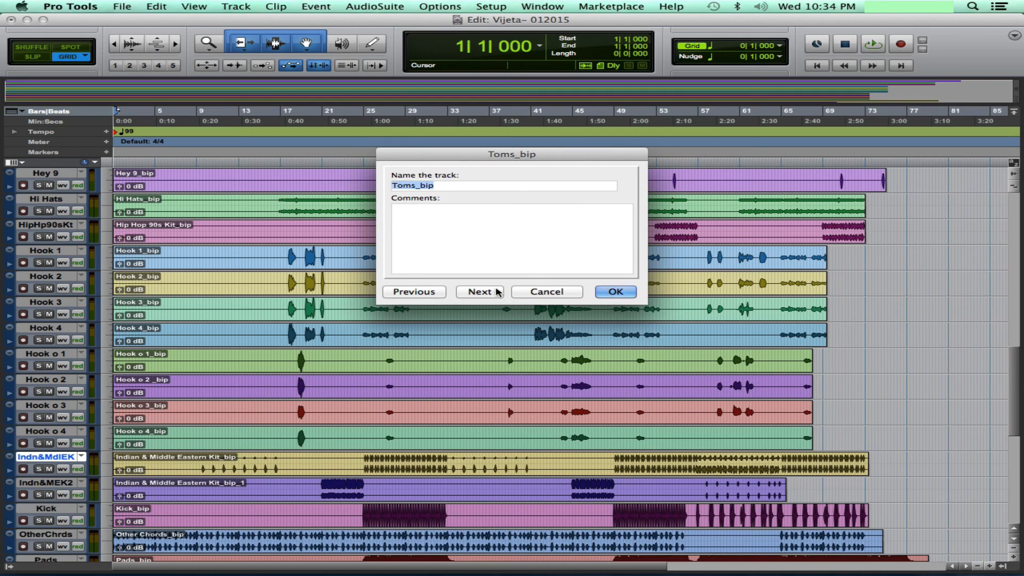
click(504, 185)
key(BackSpace)
key(BackSpace)
key(BackSpace)
key(BackSpace)
click(481, 292)
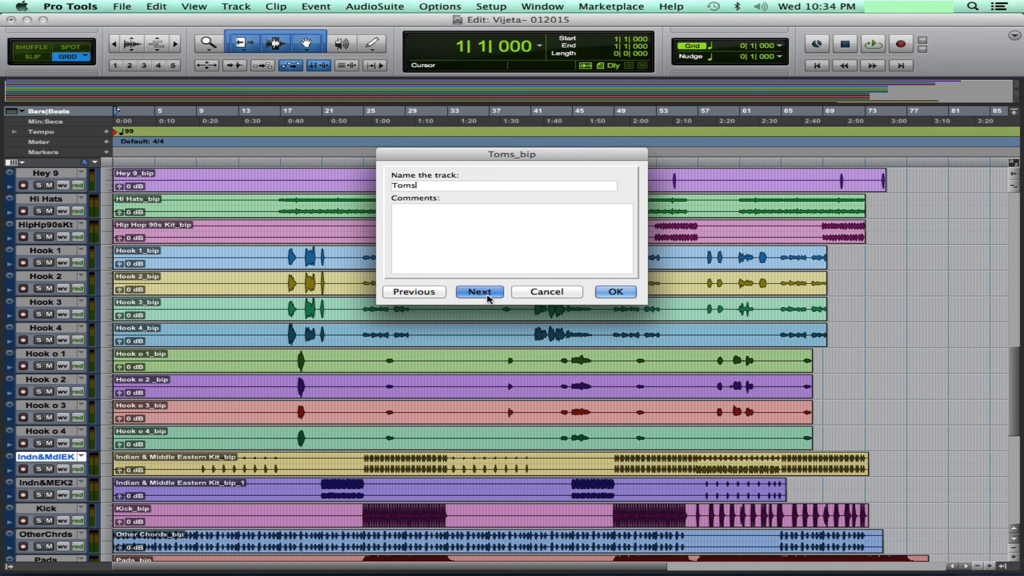
Remove the "_bip" suffix from the names of the Lead 1 and Lead 2 vocal tracks.
click(497, 183)
key(BackSpace)
key(BackSpace)
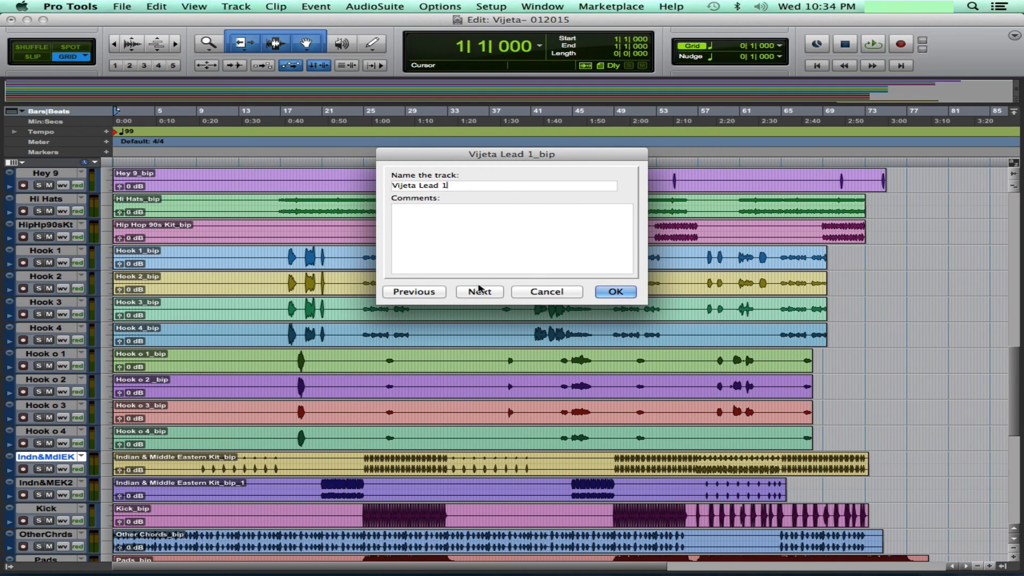
click(480, 292)
click(483, 185)
key(BackSpace)
key(BackSpace)
key(BackSpace)
key(BackSpace)
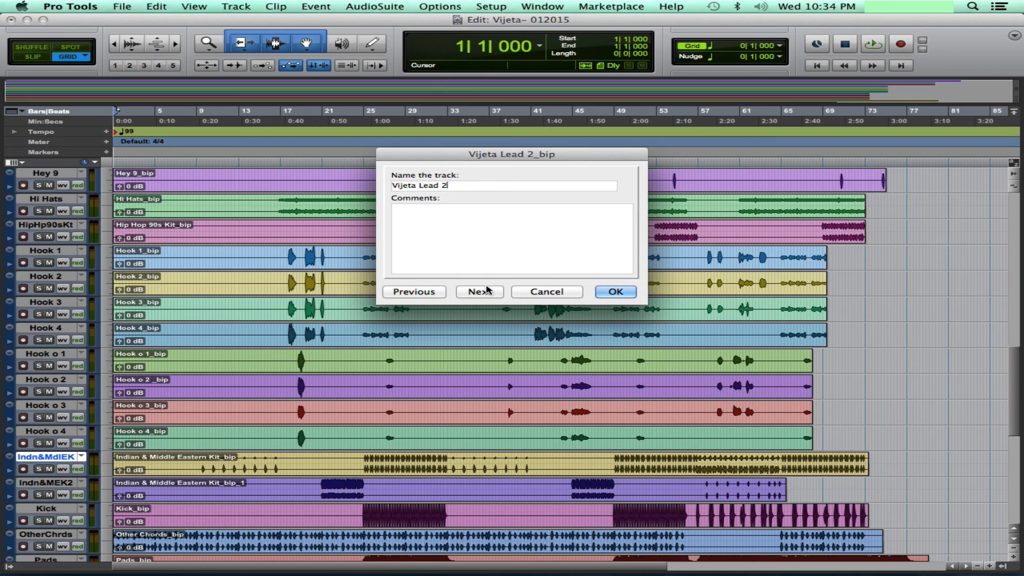
click(480, 292)
Remove the "_bip" suffix from the names of the Lead 3 and Lead 4 vocal tracks.
click(501, 185)
key(BackSpace)
key(BackSpace)
key(BackSpace)
key(BackSpace)
click(480, 292)
click(490, 185)
key(BackSpace)
key(BackSpace)
key(BackSpace)
click(488, 292)
Rename the last track, Violins_bip, as Violins, finish the track renaming and save the session.
click(493, 184)
key(BackSpace)
key(BackSpace)
key(BackSpace)
key(BackSpace)
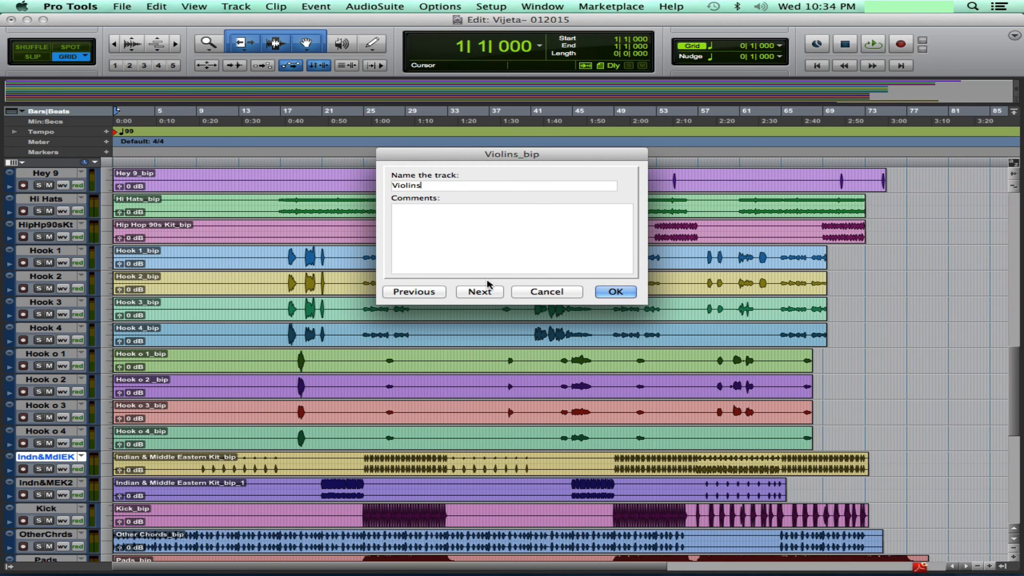
click(486, 291)
click(487, 186)
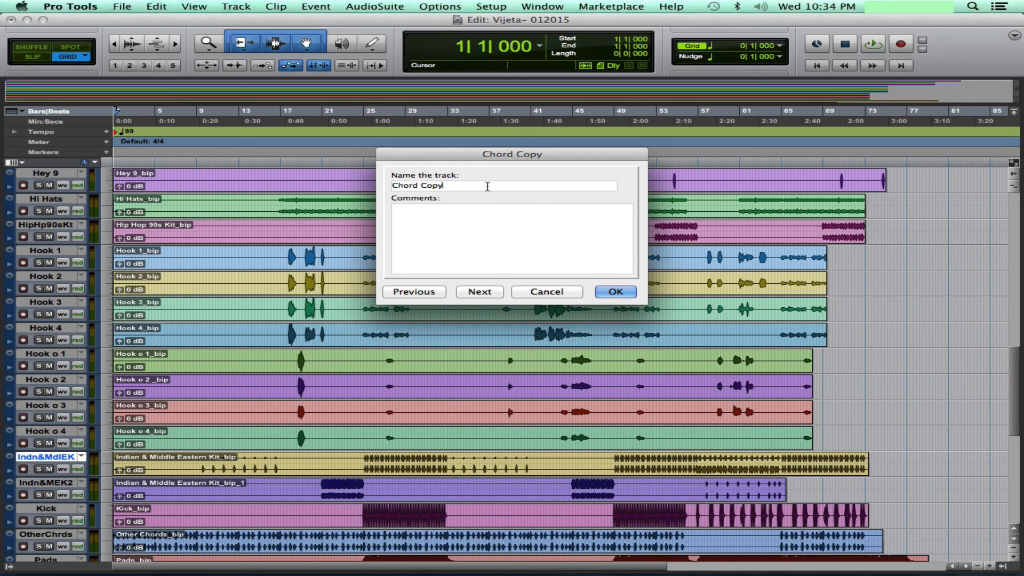
click(484, 293)
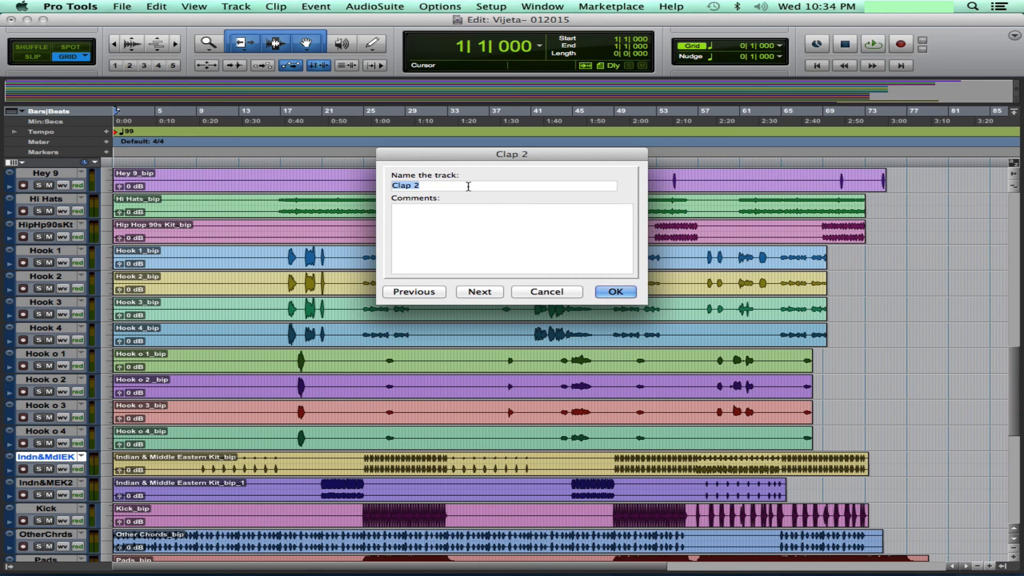
click(468, 186)
click(616, 292)
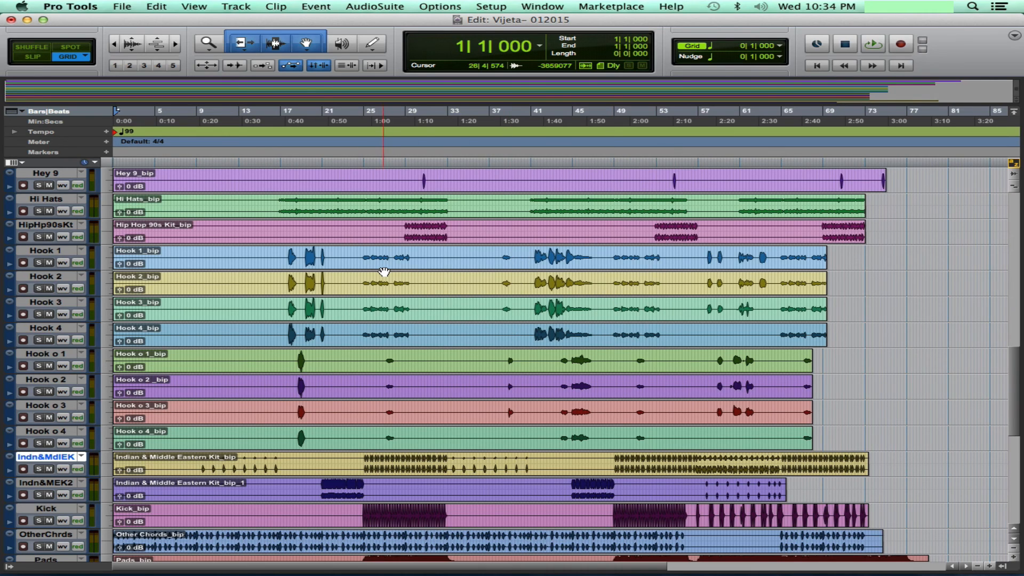
key(super+s)
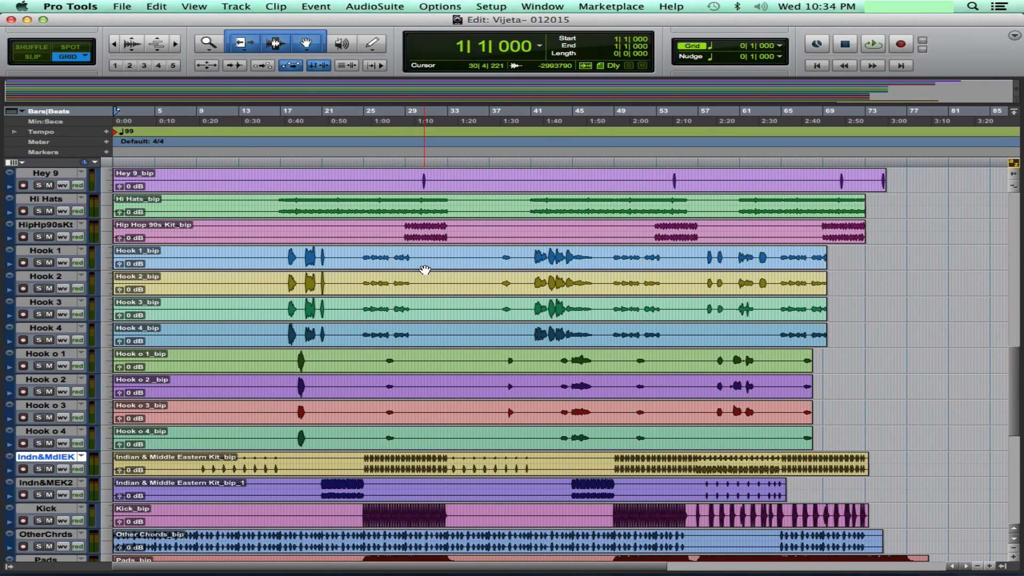
Zoom in vertically on the audio waveforms so the quiet tracks at the end of the session show their content.
scroll(284, 255, down, 5)
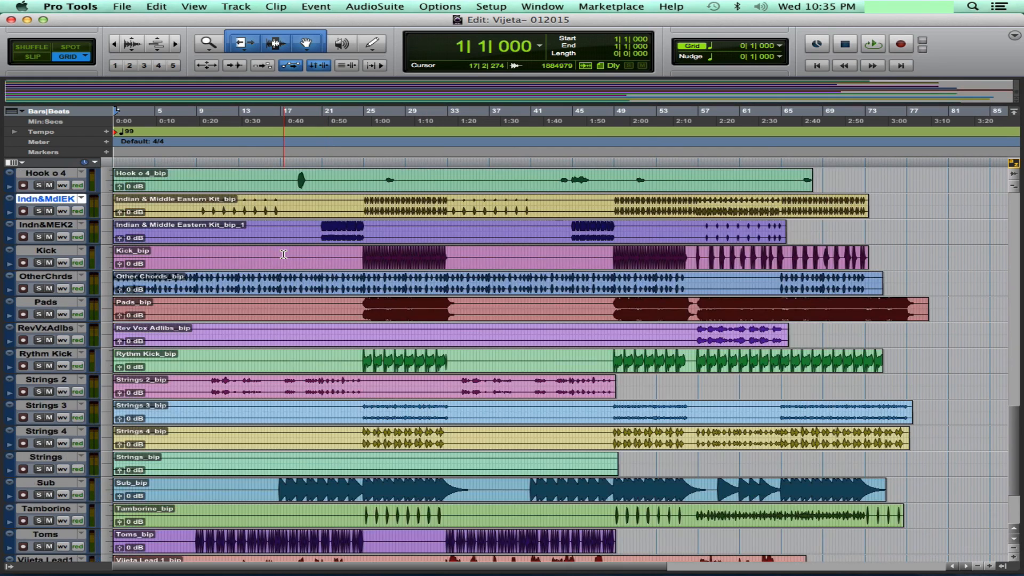
scroll(284, 254, down, 3)
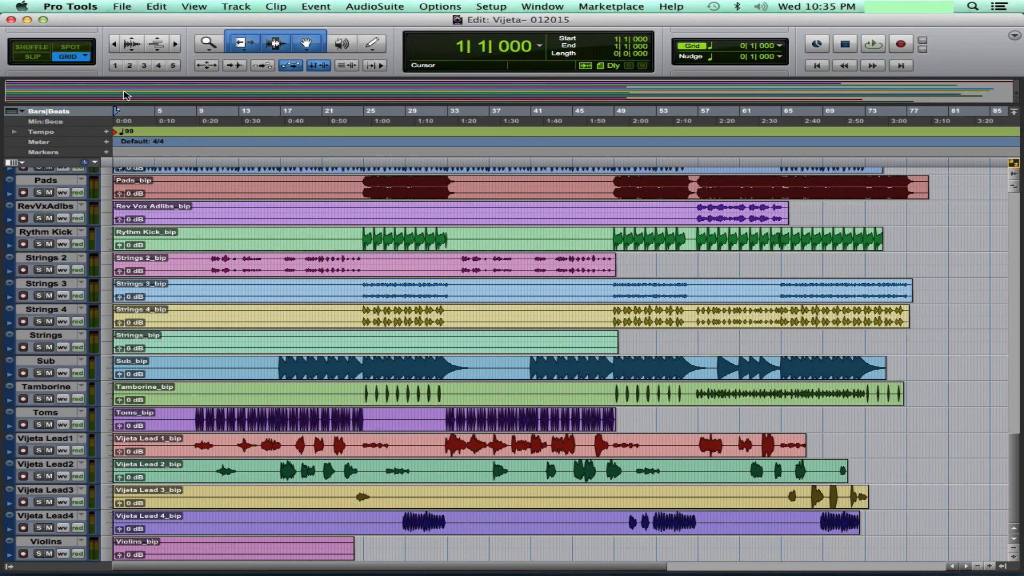
click(134, 42)
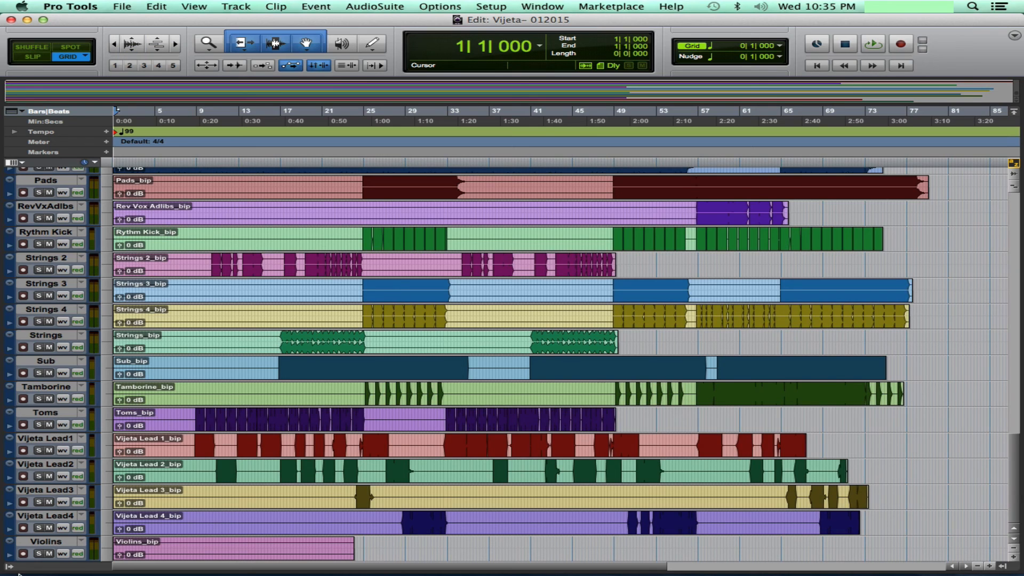
Solo the Violins track and enlarge its track height to inspect its faint waveform.
click(39, 554)
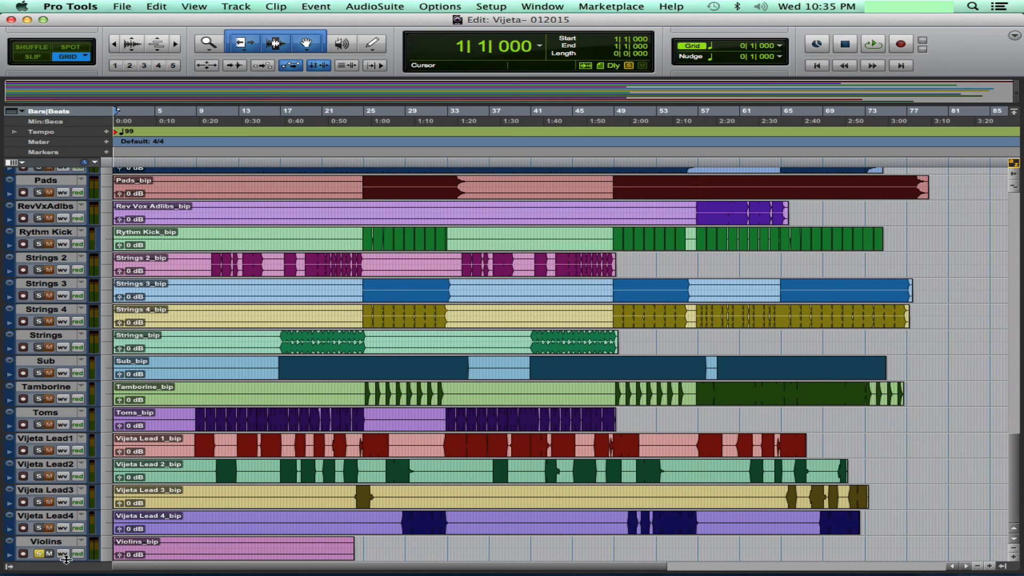
key(ctrl+Up)
key(ctrl+Up)
key(ctrl+Up)
key(ctrl+Up)
key(ctrl+Up)
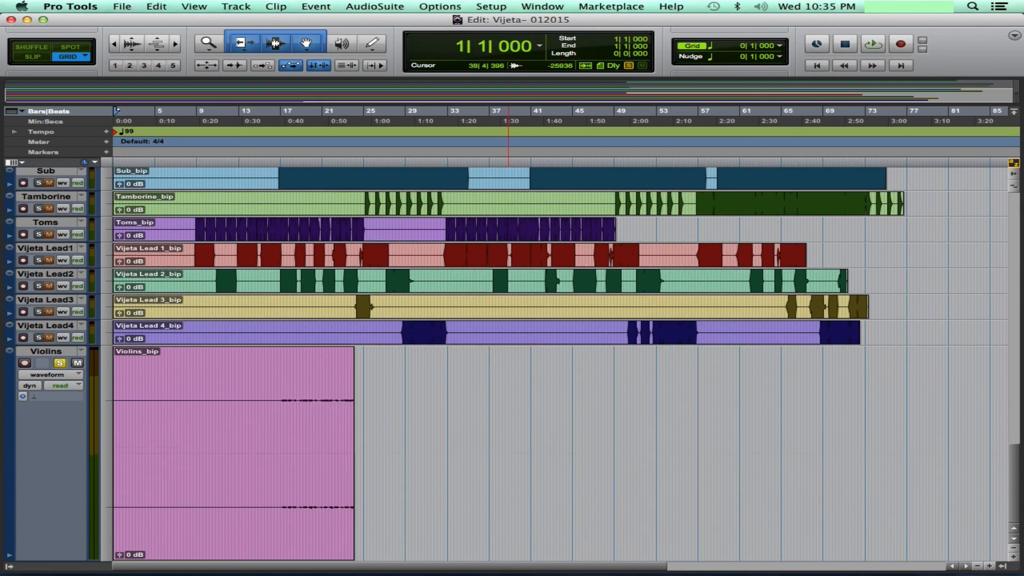
key(ctrl+Up)
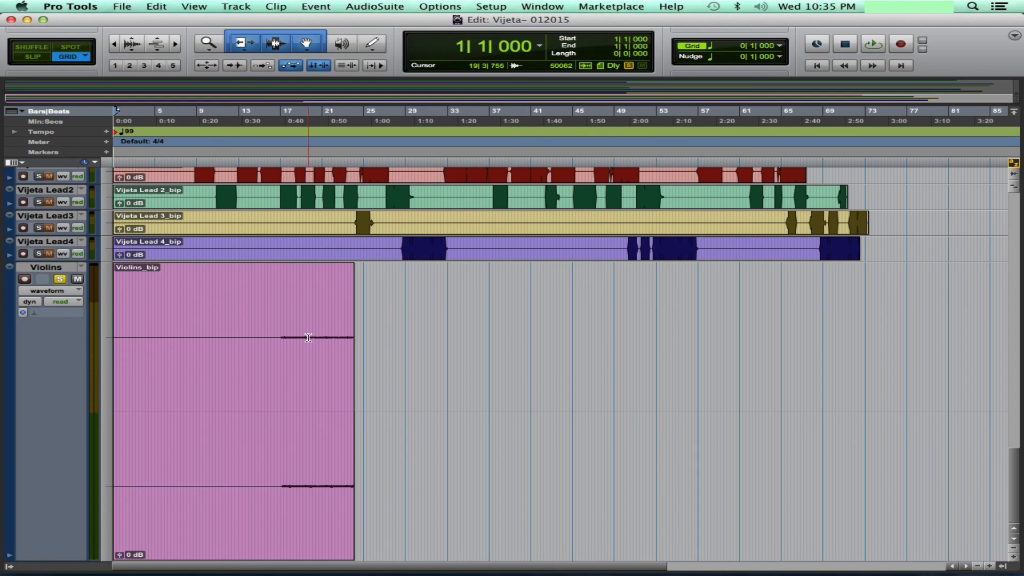
Place the cursor at 16|4|000 just before the violin audio and set the grid value to 1/2 note.
click(278, 315)
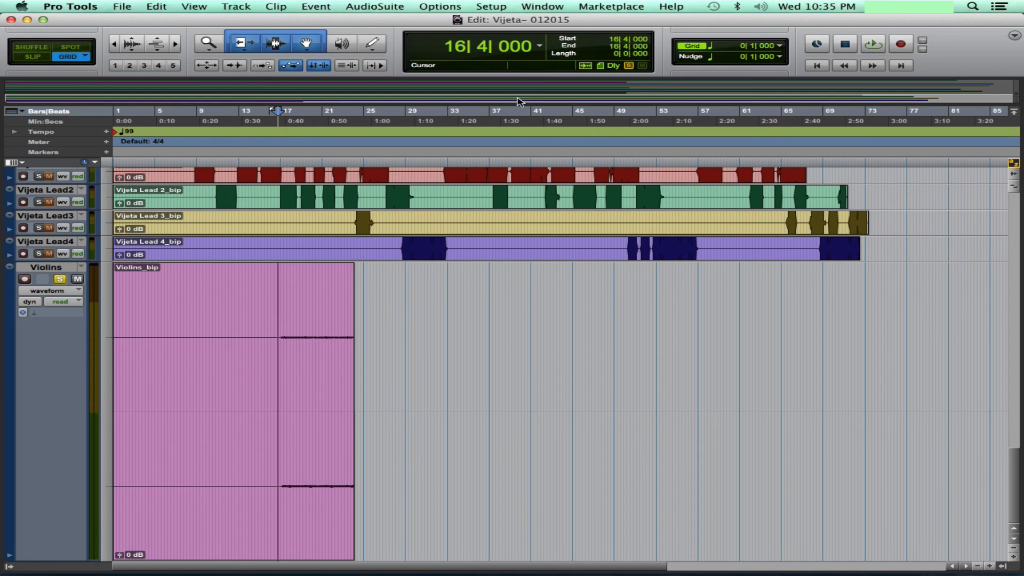
click(780, 46)
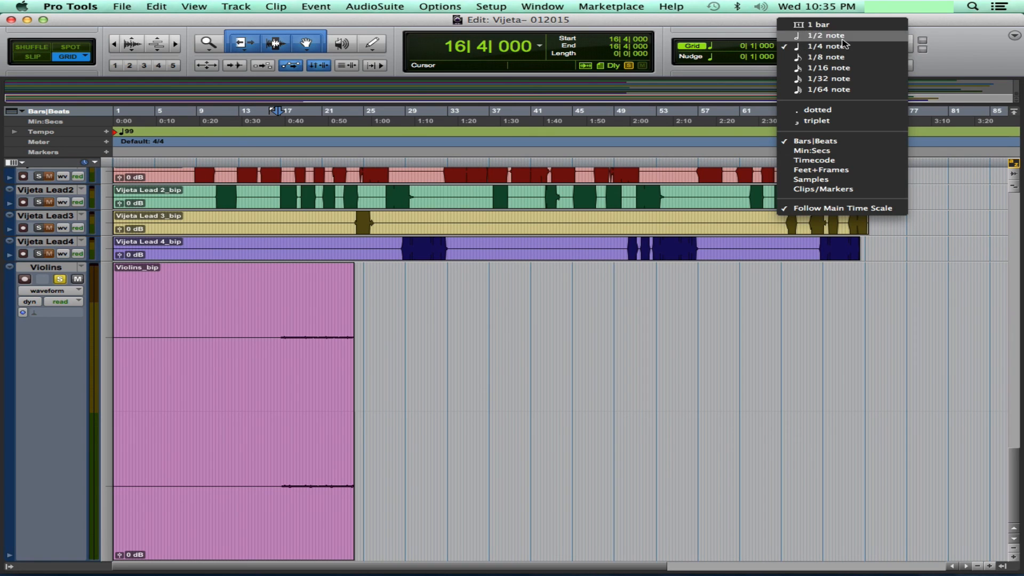
click(842, 38)
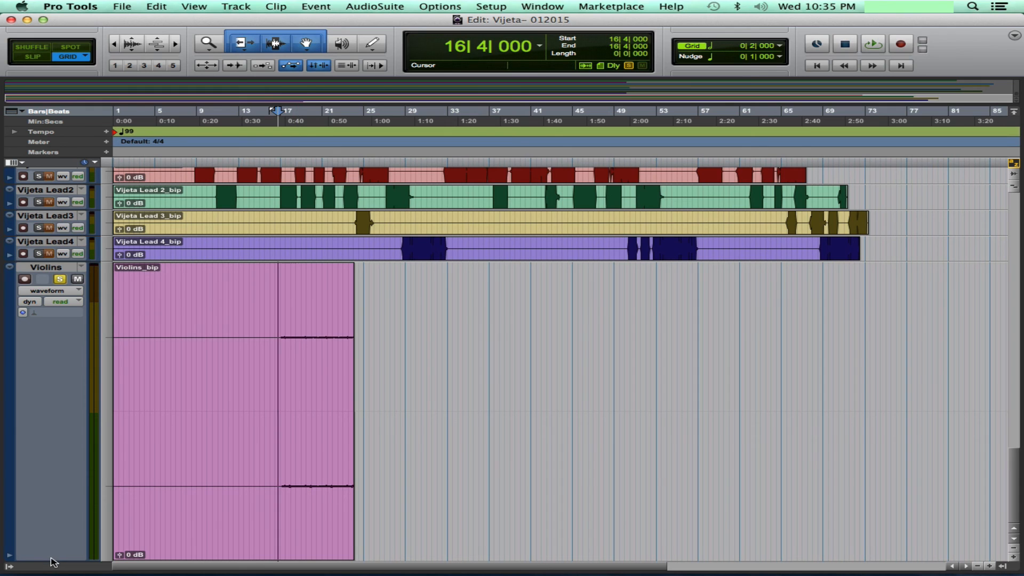
Shrink the Violins track back to the height of the other tracks and select the Lead 4 vocal and Violins tracks together.
scroll(293, 418, up, 10)
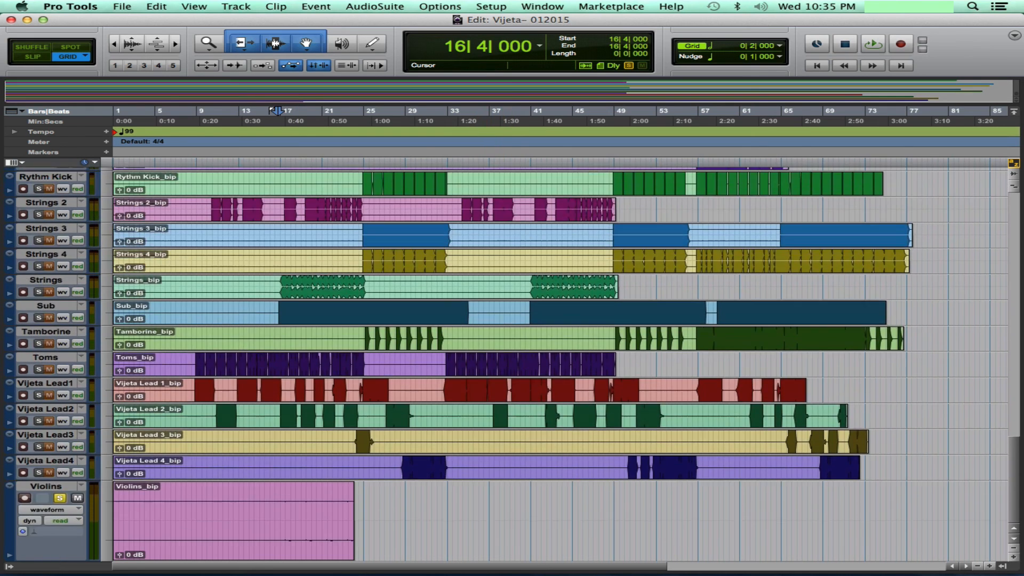
scroll(501, 321, up, 3)
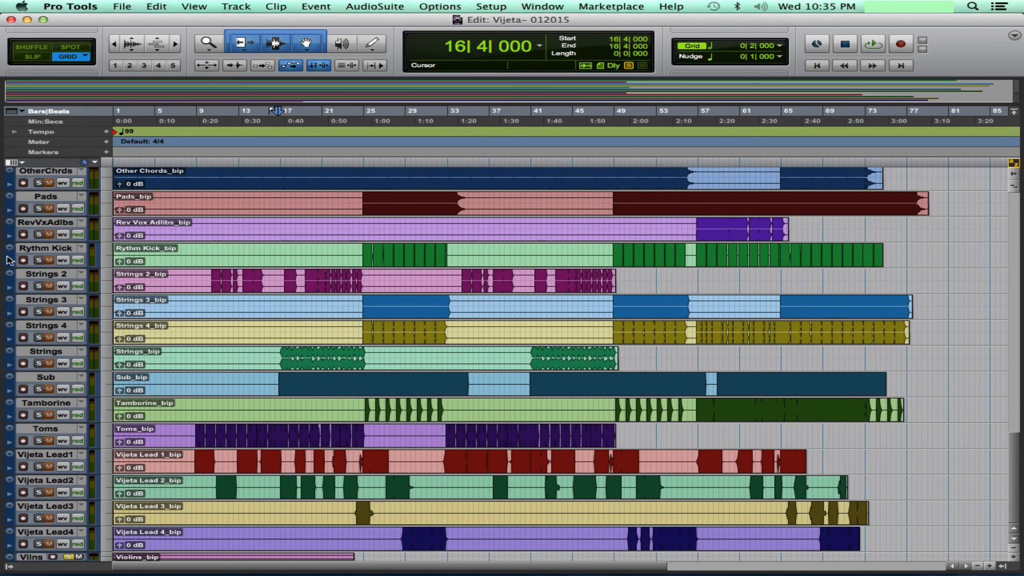
click(43, 533)
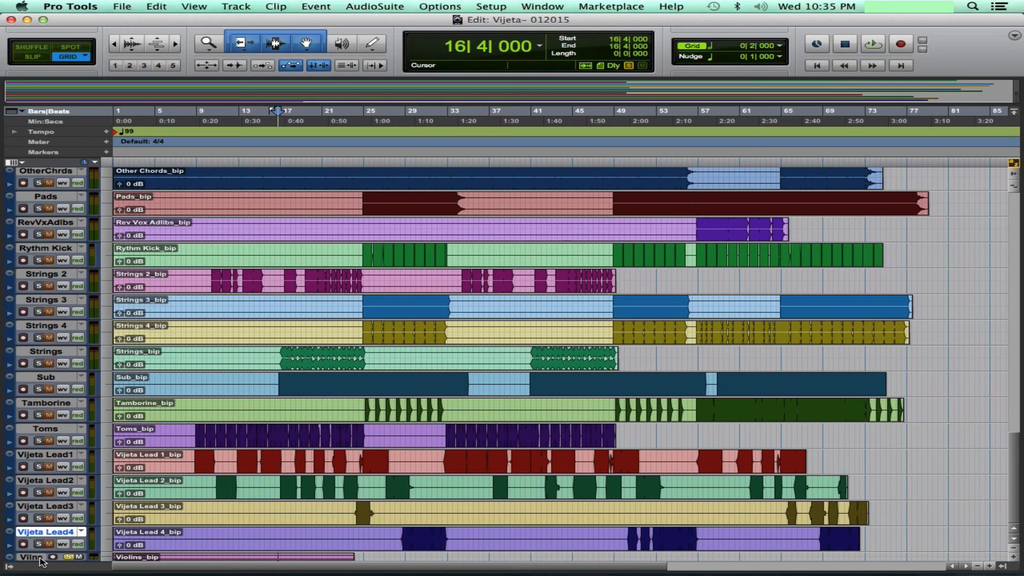
shift+click(41, 558)
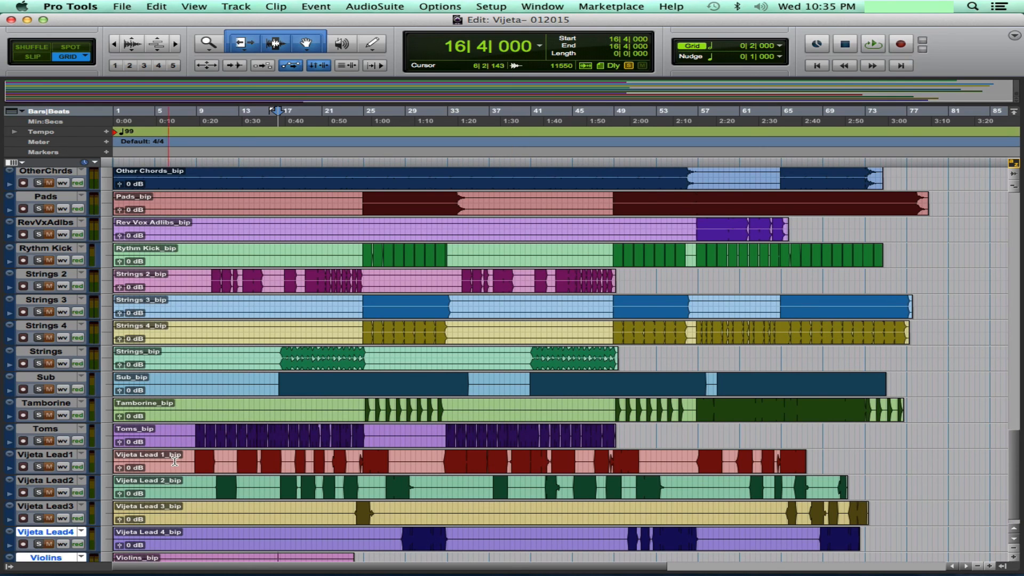
Return the cursor to the start of the session and save the session.
scroll(176, 461, down, 1)
key(super+s)
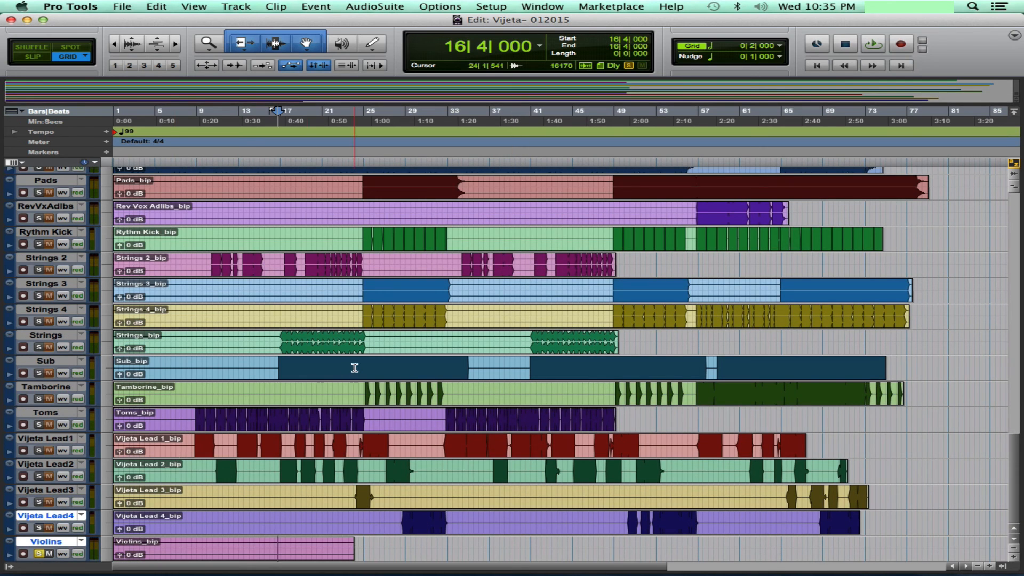
key(Return)
key(super+s)
scroll(269, 279, up, 10)
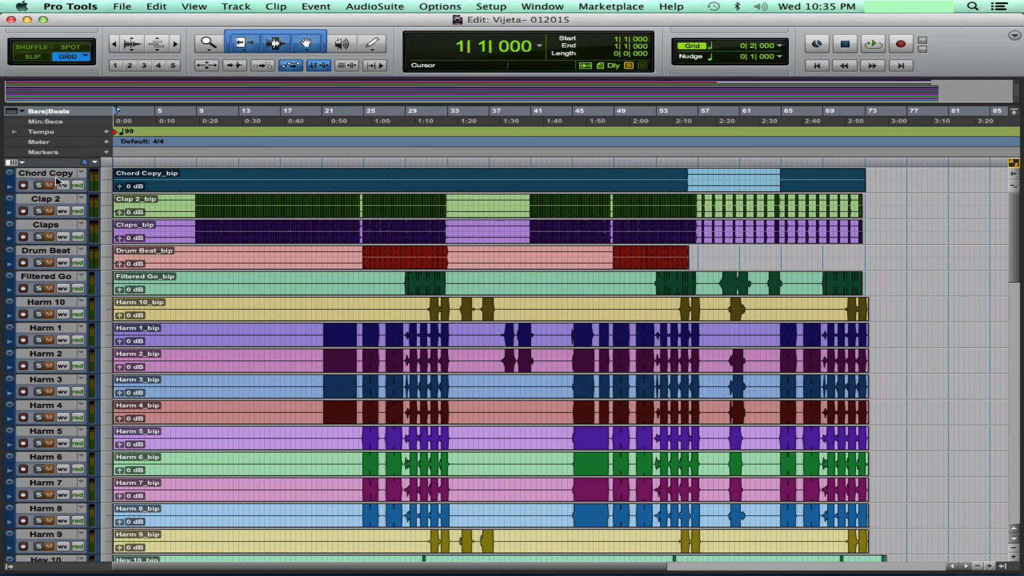
scroll(91, 380, down, 2)
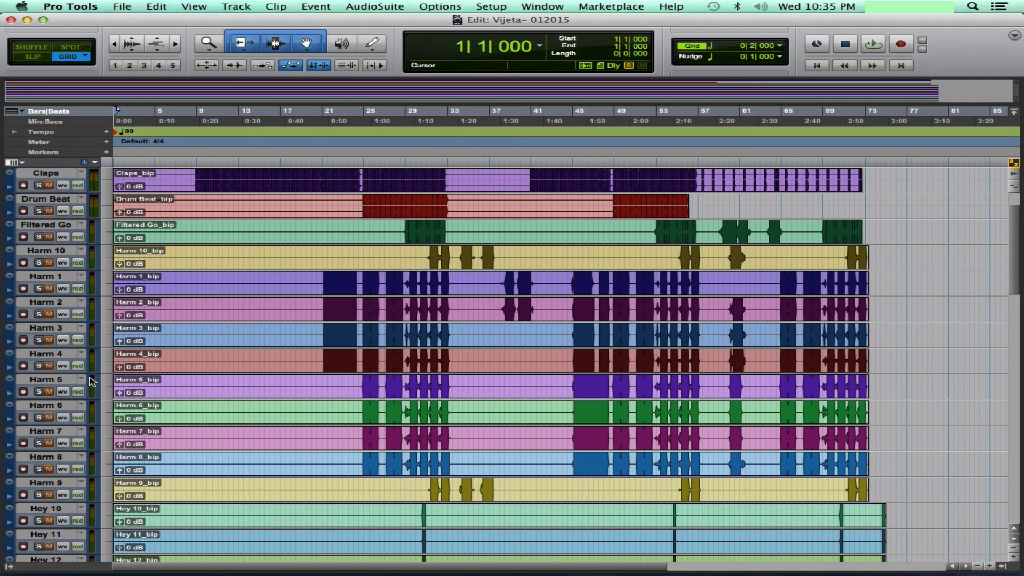
Move the Harm 10 track directly below Harm 9 so the harmony tracks run in numerical order.
click(46, 278)
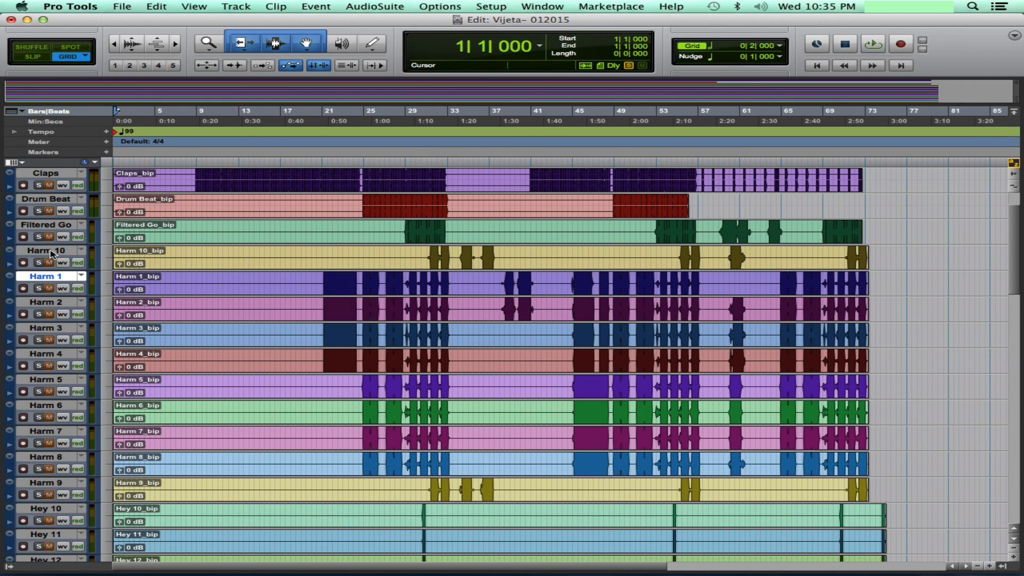
click(52, 252)
drag(50, 252, 88, 506)
scroll(133, 462, down, 5)
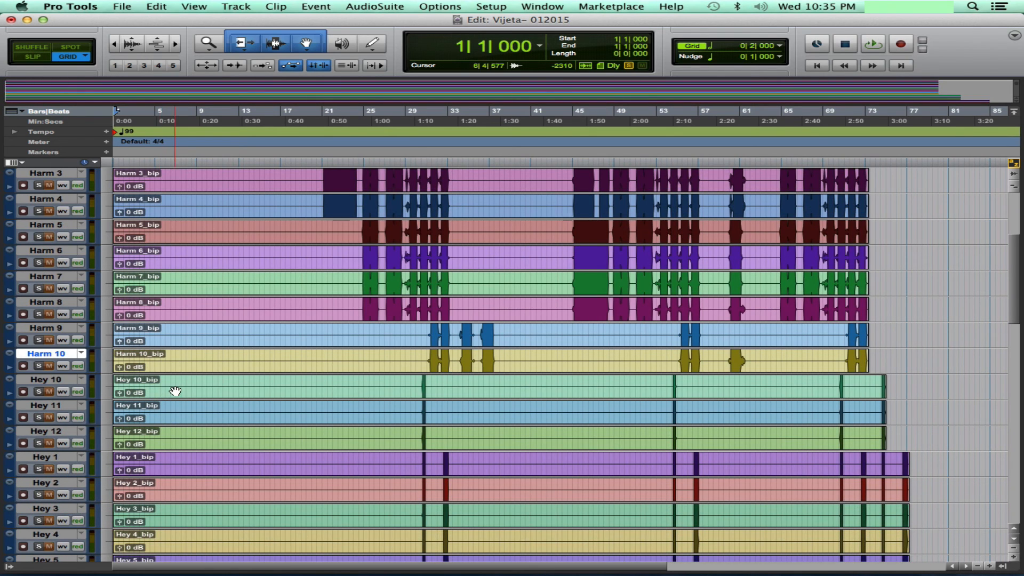
scroll(174, 389, down, 5)
scroll(99, 309, up, 2)
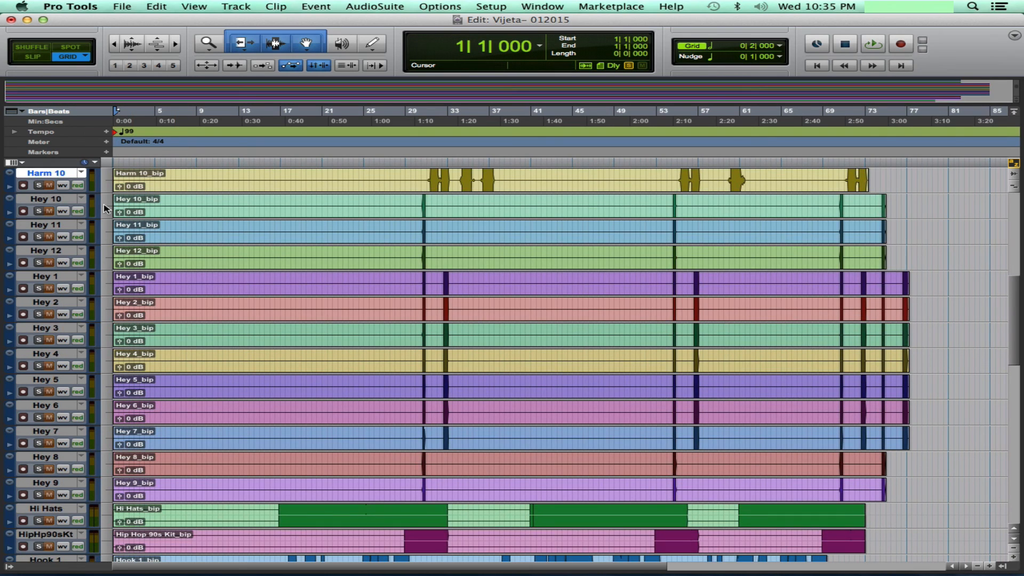
Select the Hey 10, Hey 11 and Hey 12 tracks and move them together directly below Hey 9.
click(55, 199)
shift+click(66, 226)
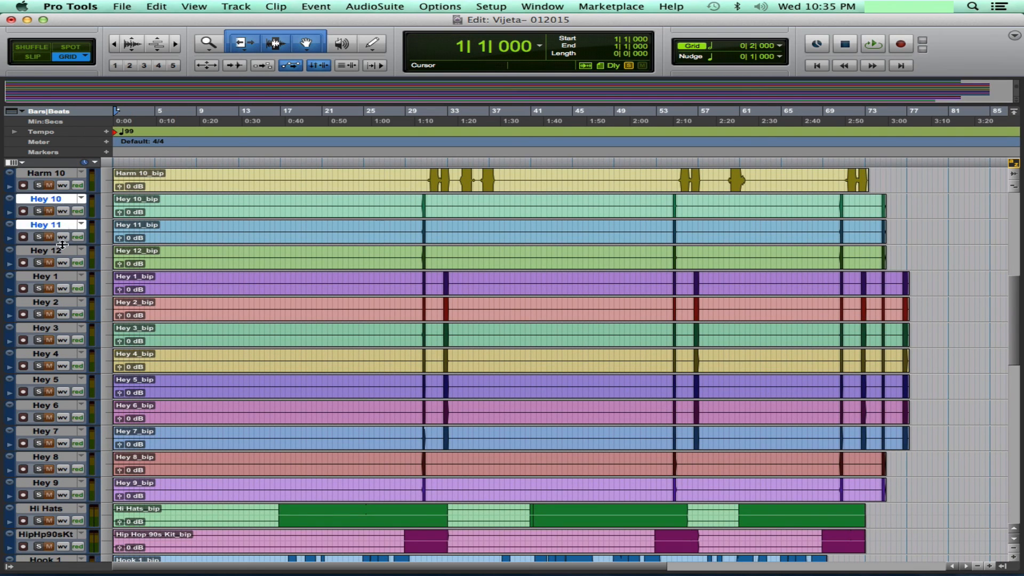
shift+click(65, 256)
drag(47, 206, 204, 455)
scroll(204, 455, down, 5)
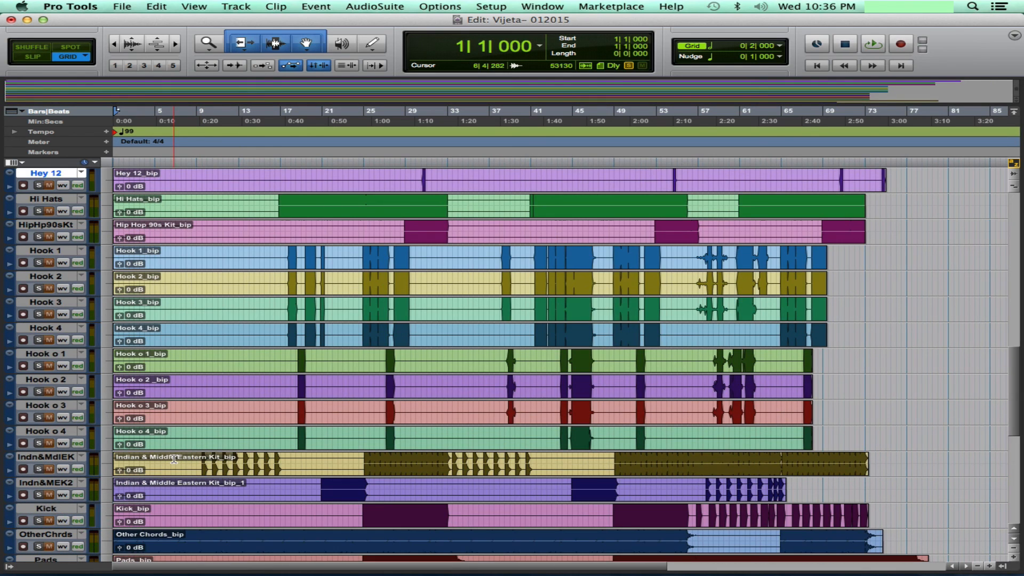
Move the Hi Hats, HipHp90sKt, Kick, OtherChrds, Pads, Rythm Kick, all Strings, Sub, Tamborine, Toms and Violins tracks together above the Chord Copy track.
click(49, 228)
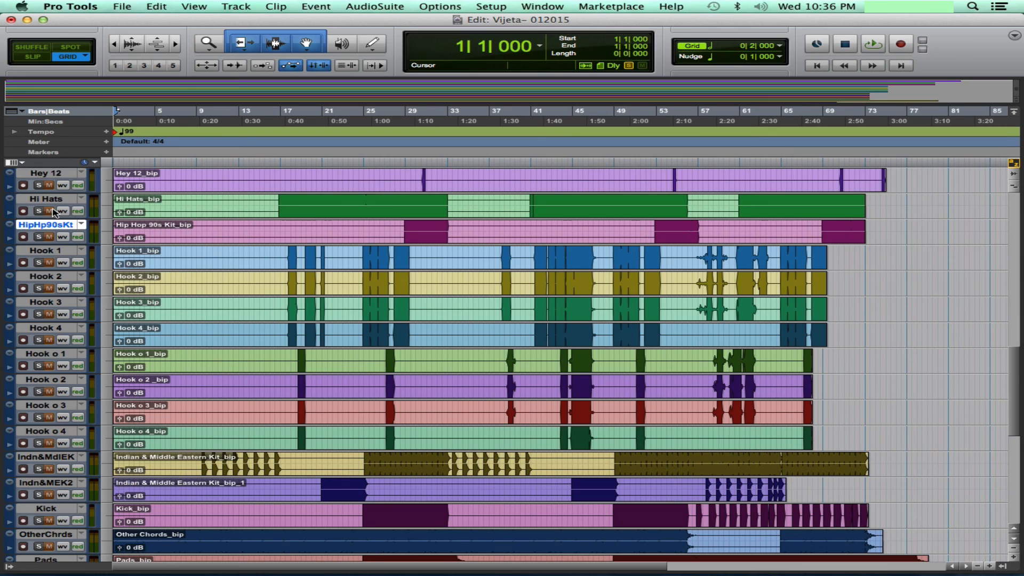
shift+click(54, 203)
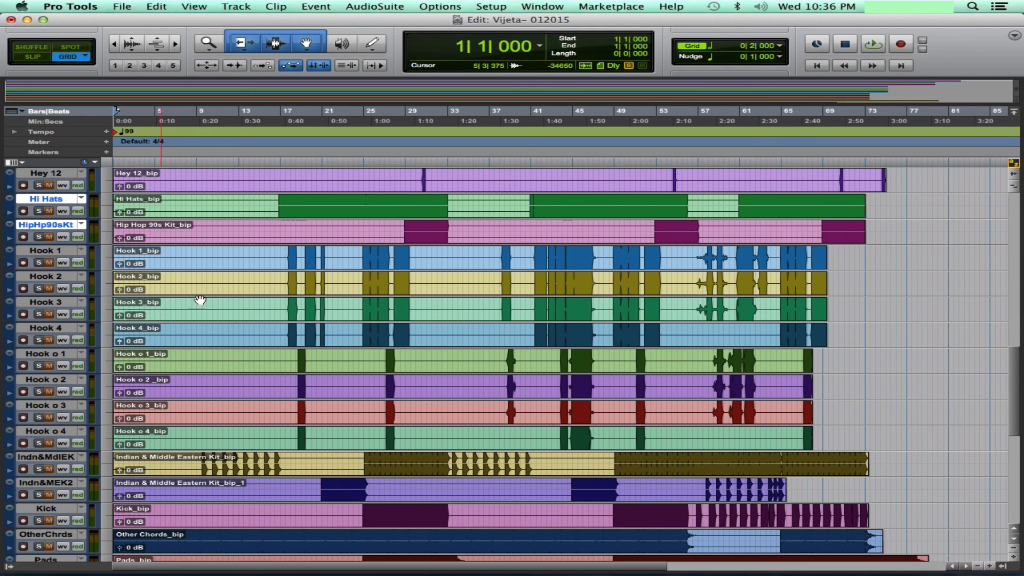
click(46, 509)
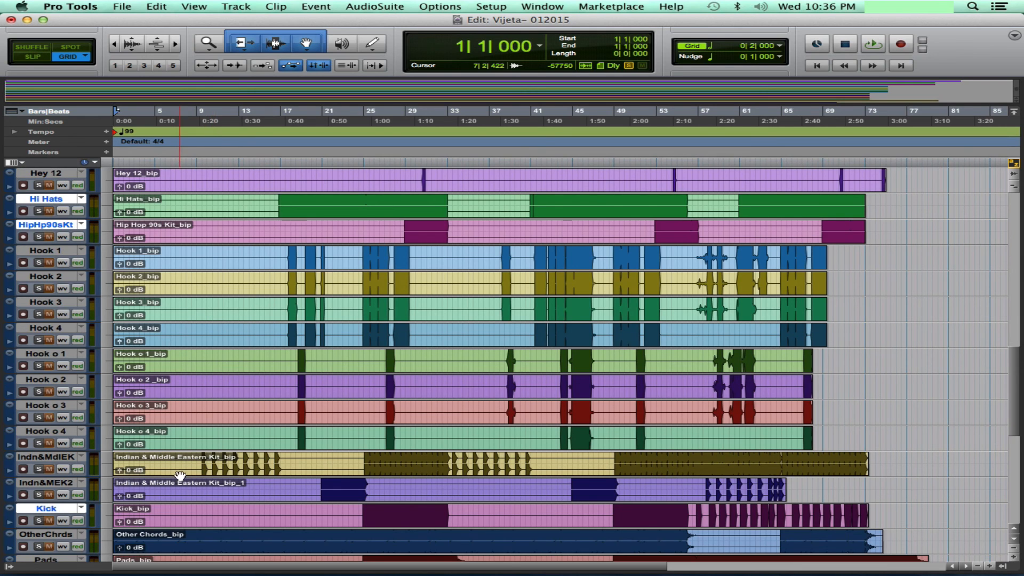
scroll(179, 477, down, 5)
shift+click(57, 303)
shift+click(61, 330)
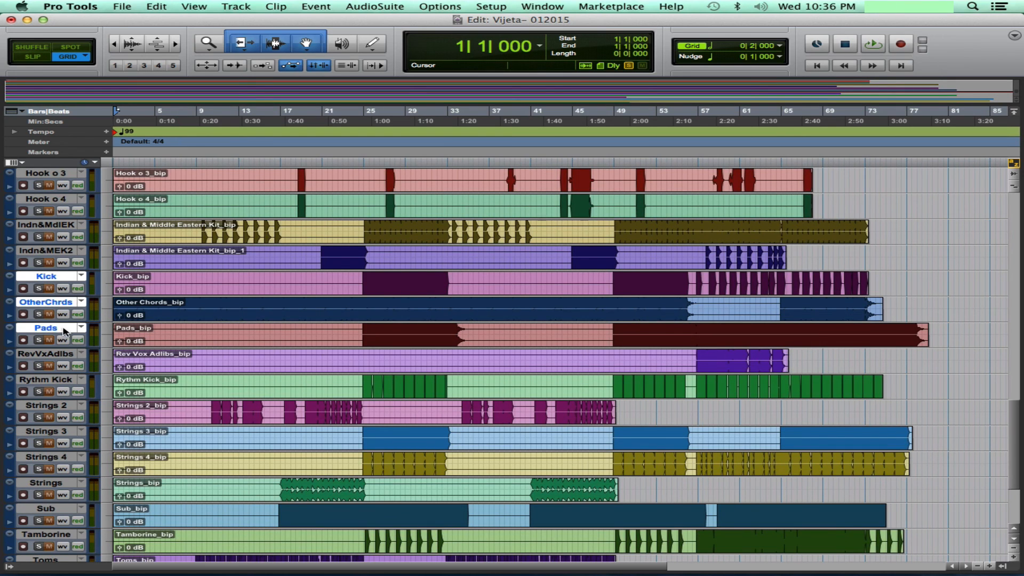
shift+click(46, 381)
shift+click(48, 406)
shift+click(56, 432)
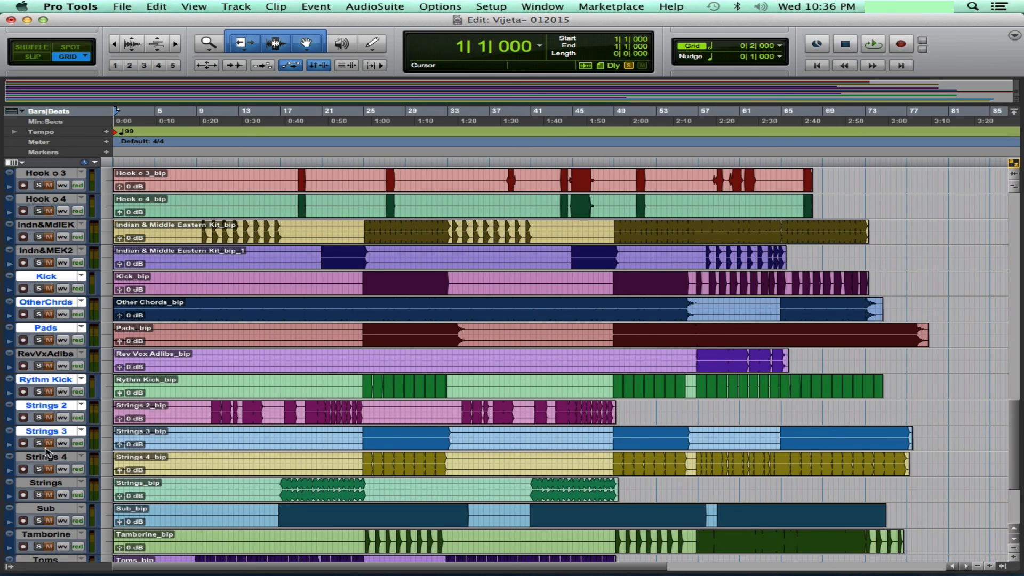
shift+click(48, 459)
shift+click(46, 486)
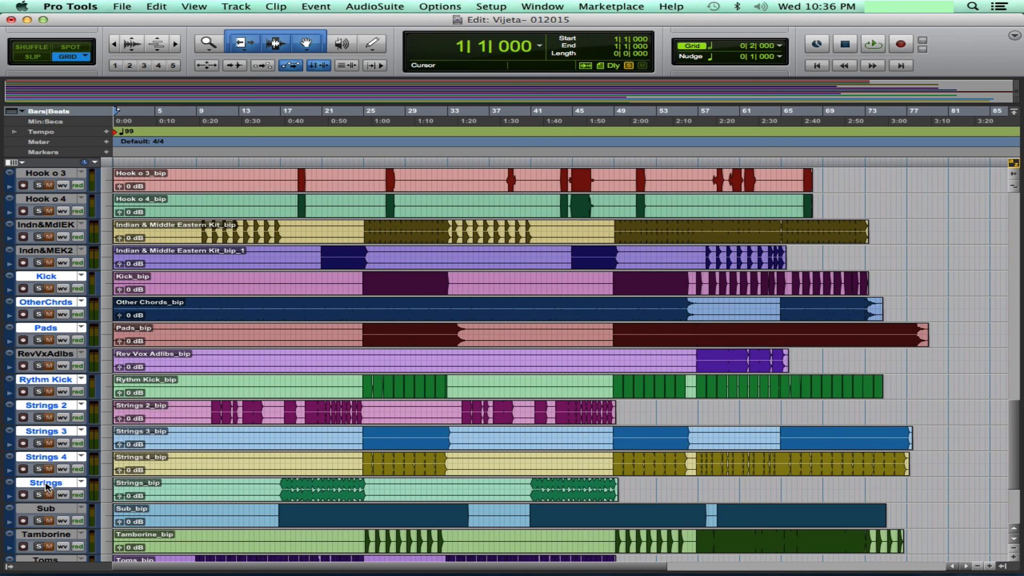
shift+click(49, 511)
shift+click(50, 535)
scroll(50, 536, down, 6)
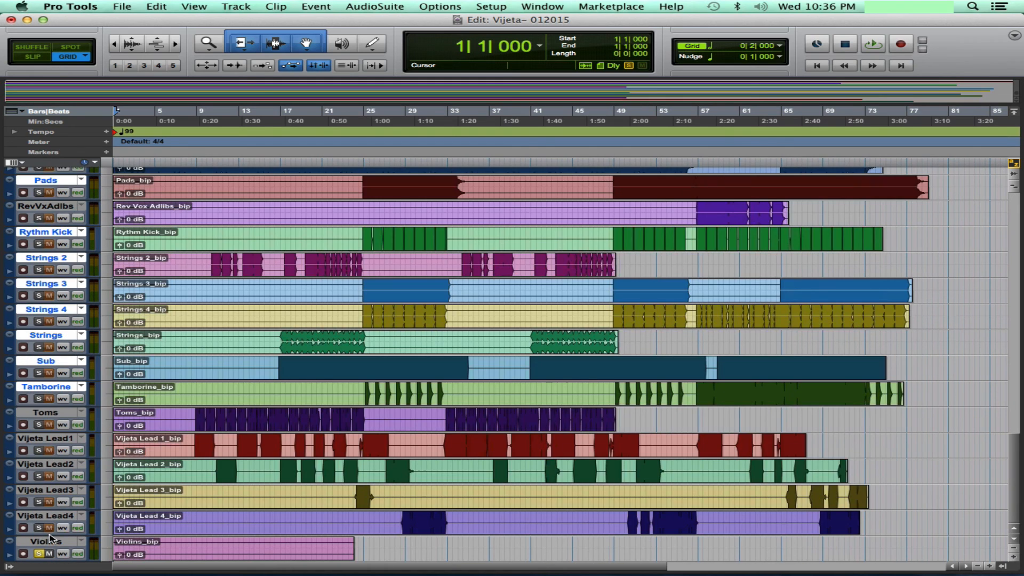
shift+click(41, 412)
shift+click(53, 541)
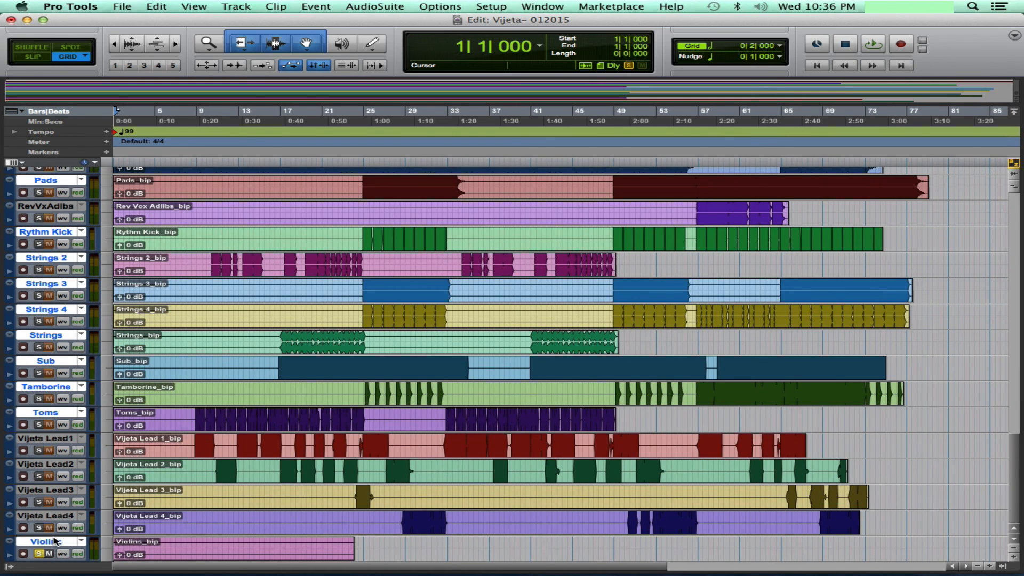
scroll(51, 240, up, 10)
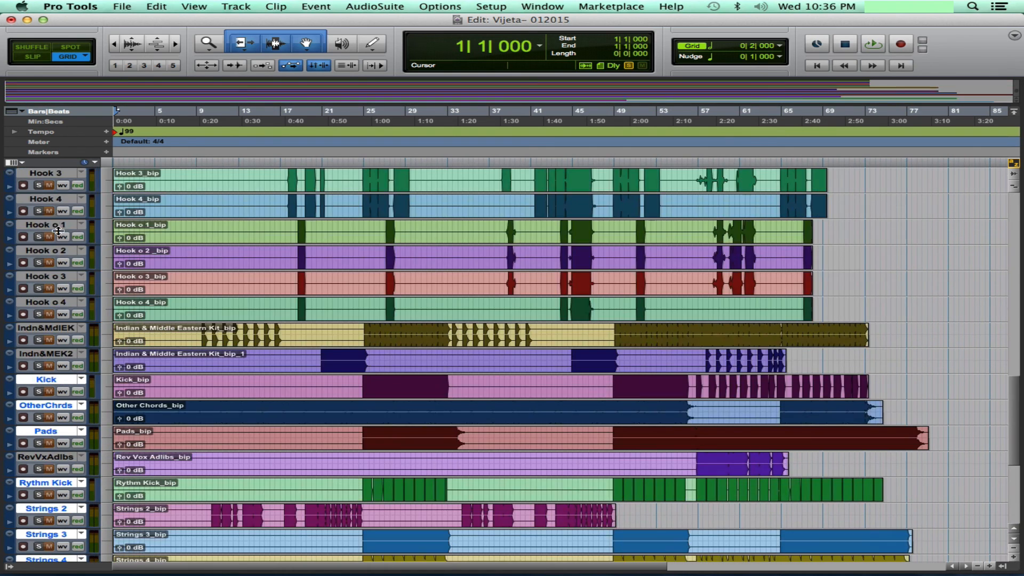
drag(50, 380, 15, 45)
scroll(131, 281, down, 10)
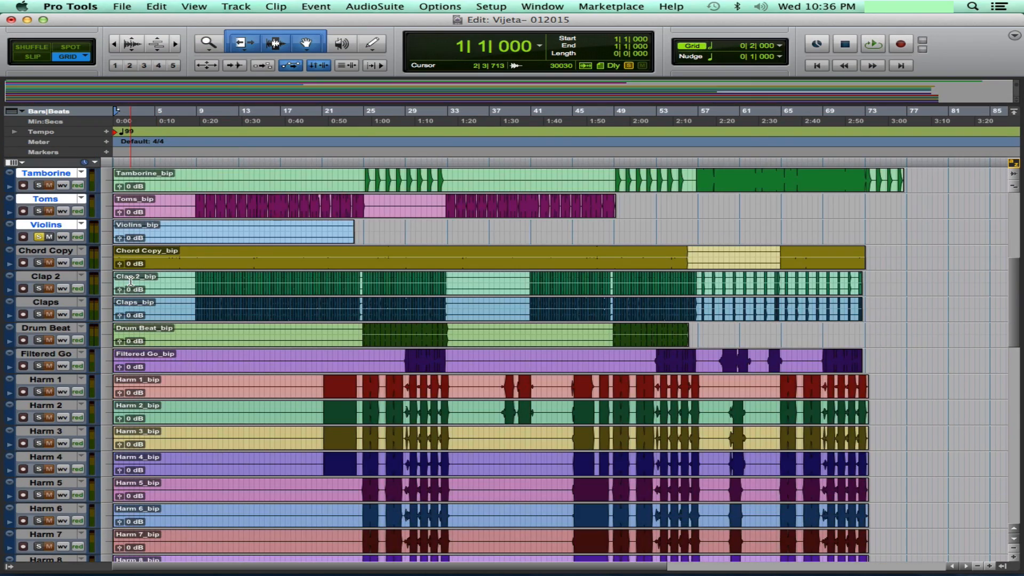
Move the four lead vocal tracks together between the Drum Beat and Filtered Go tracks, and save the session.
click(55, 251)
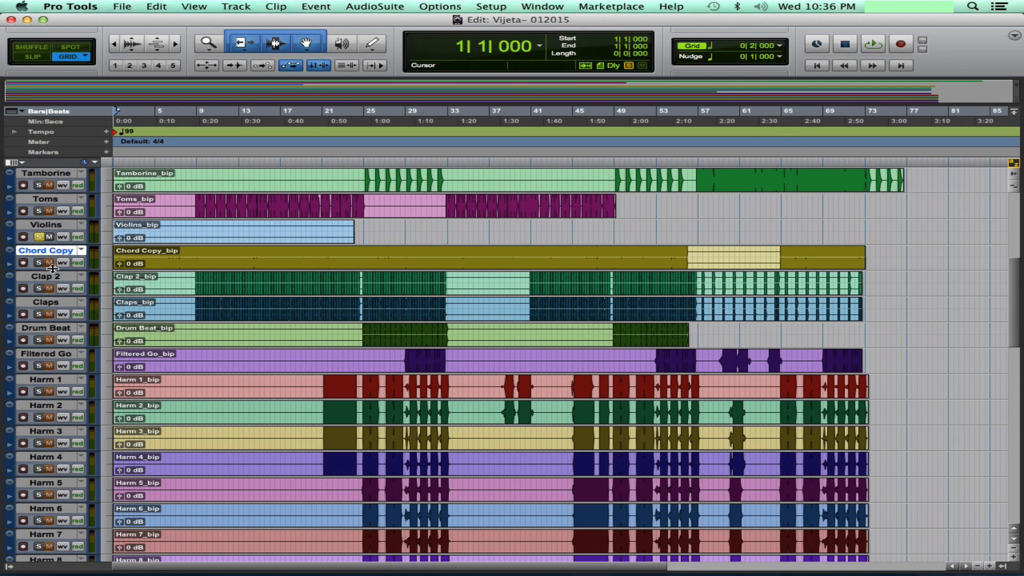
click(60, 356)
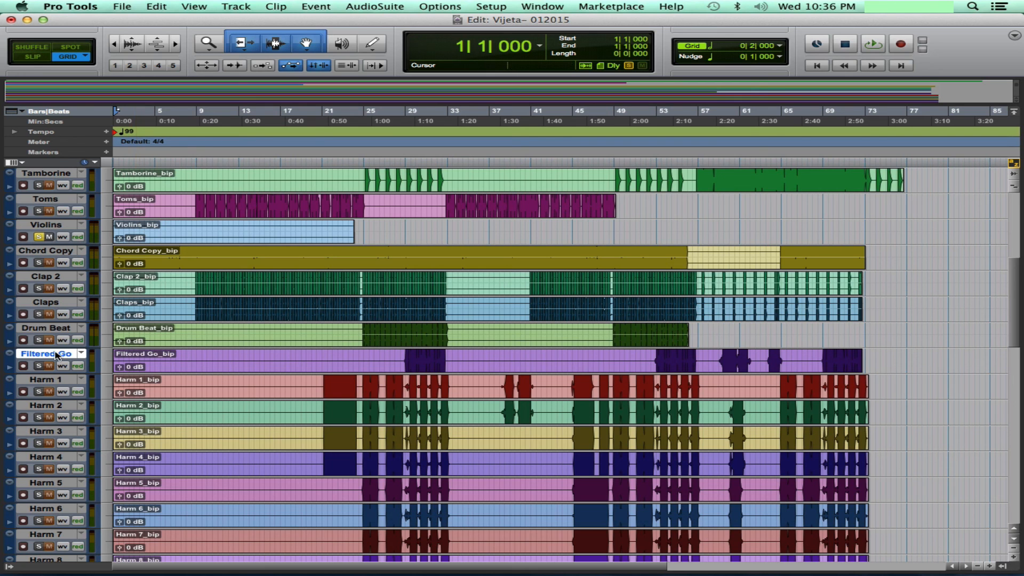
scroll(194, 373, down, 15)
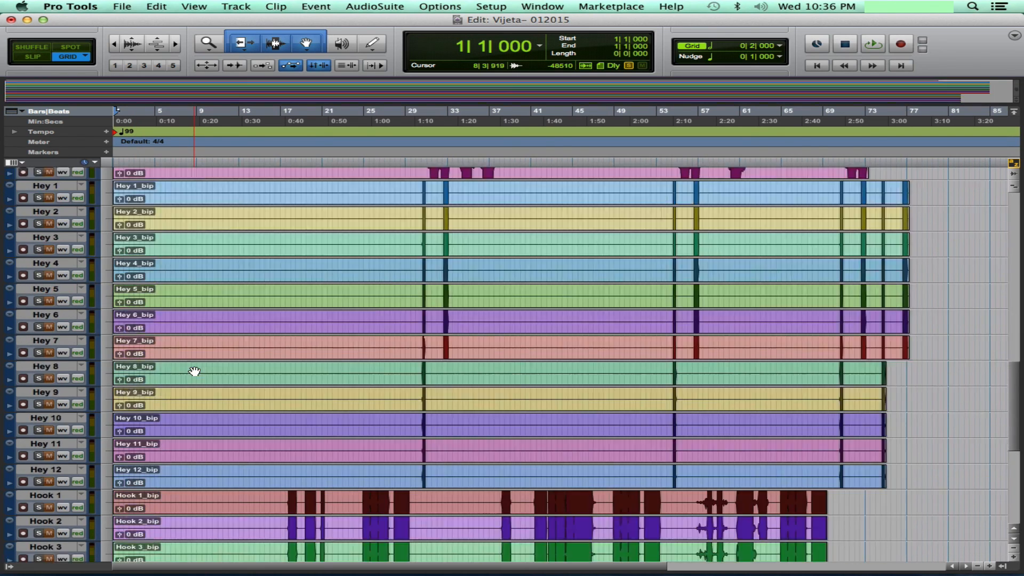
click(47, 464)
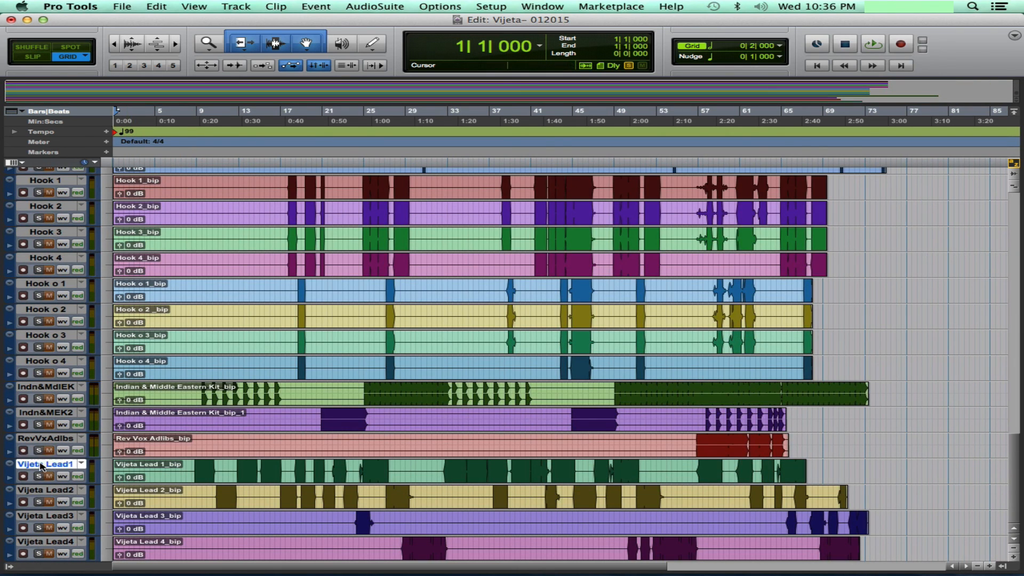
shift+click(56, 544)
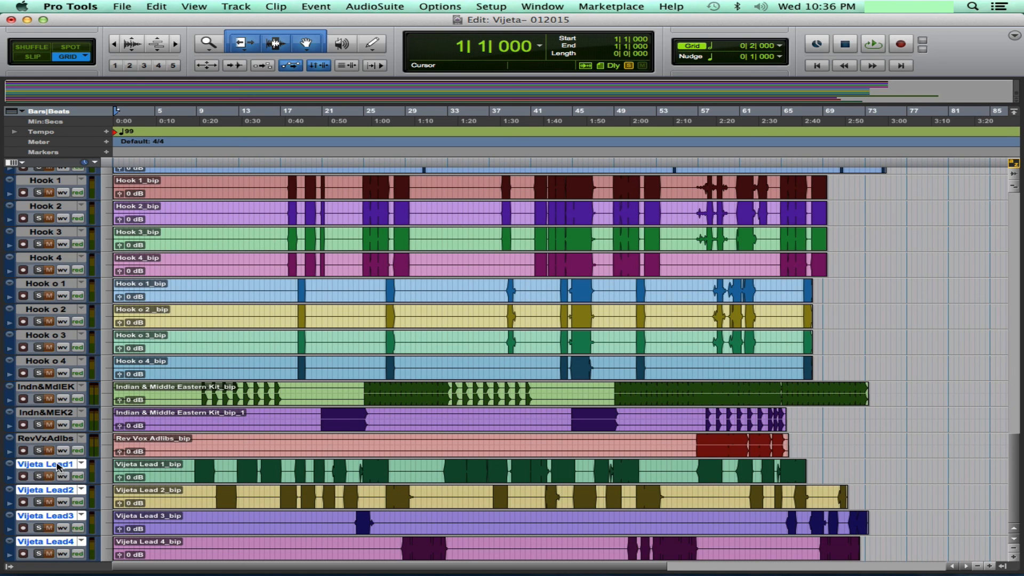
drag(56, 466, 39, 340)
scroll(268, 412, down, 2)
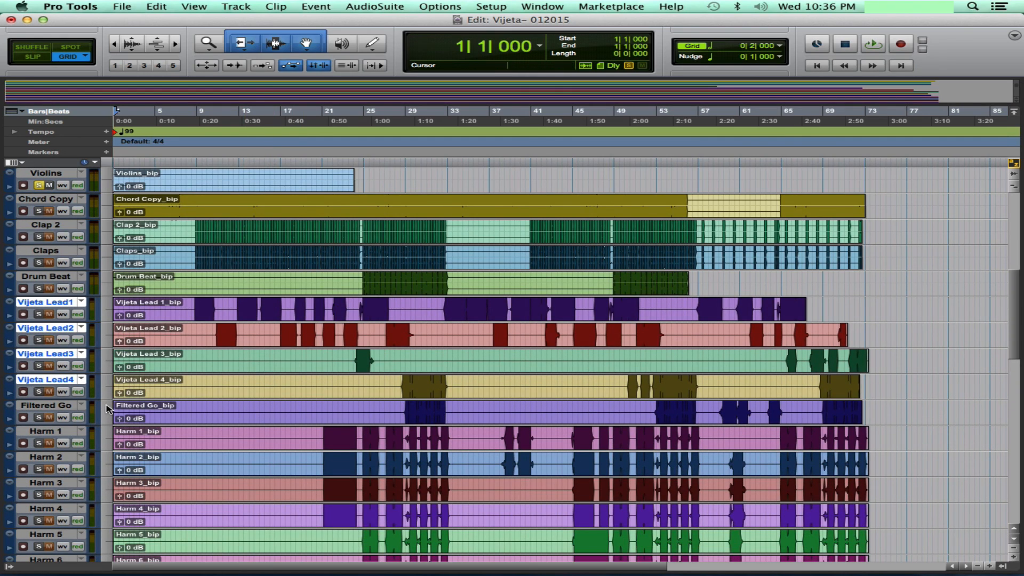
key(super+s)
Review the order of the vocal tracks from the leads through Filtered Go, Harm, Hey and Hook down to RevVxAdlbs.
click(60, 407)
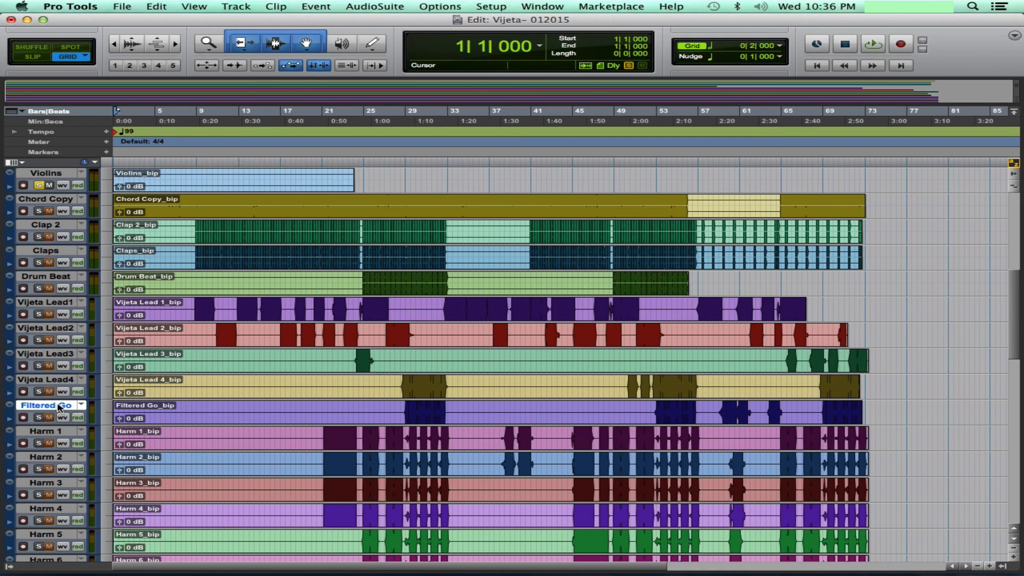
scroll(331, 426, down, 2)
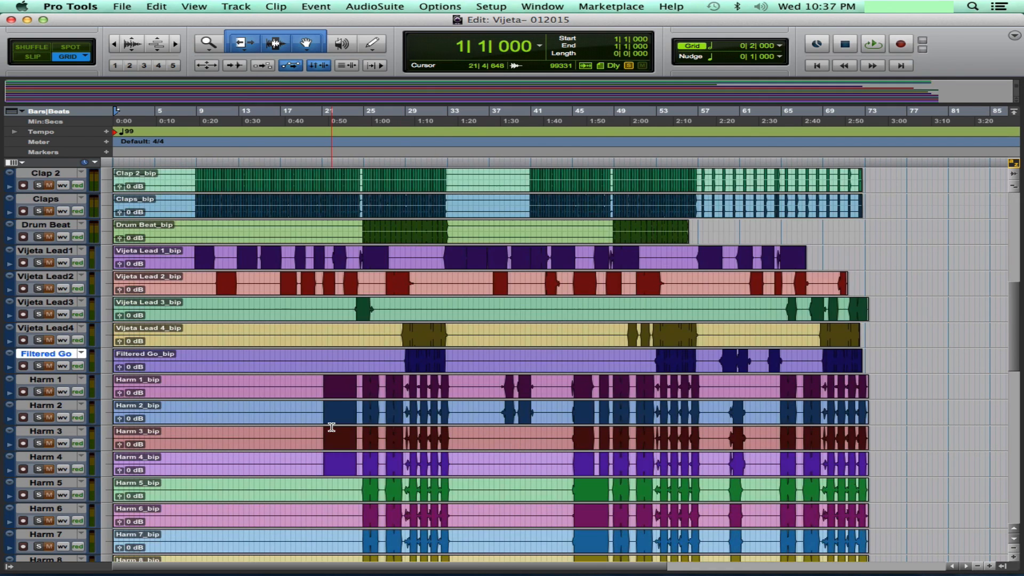
scroll(331, 427, down, 4)
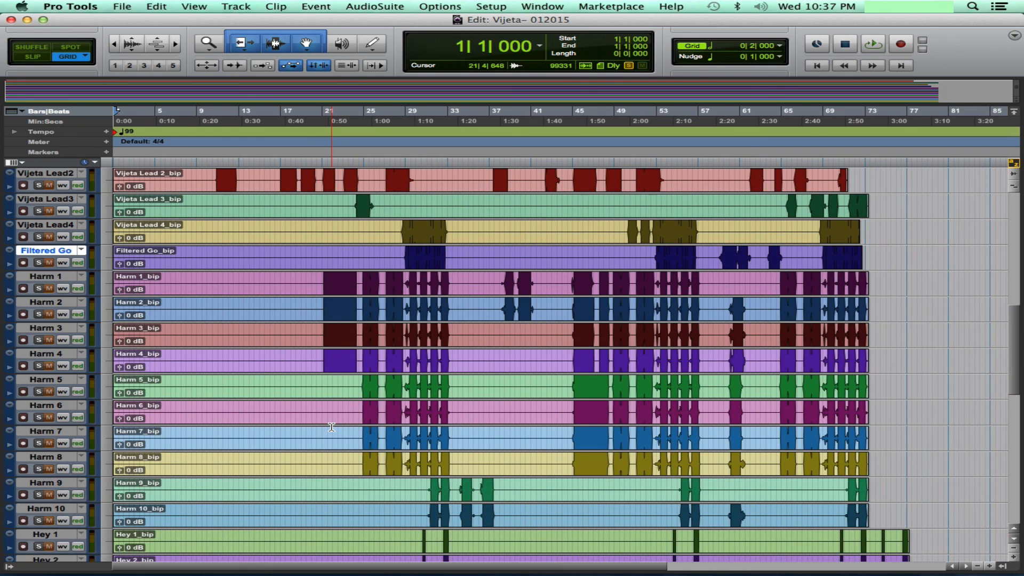
scroll(331, 427, down, 7)
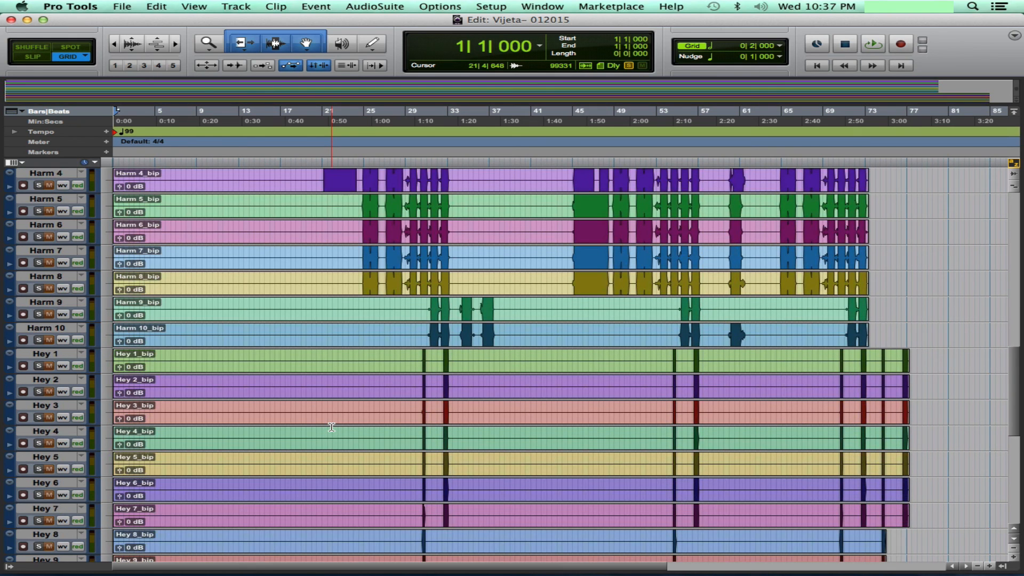
scroll(331, 427, down, 10)
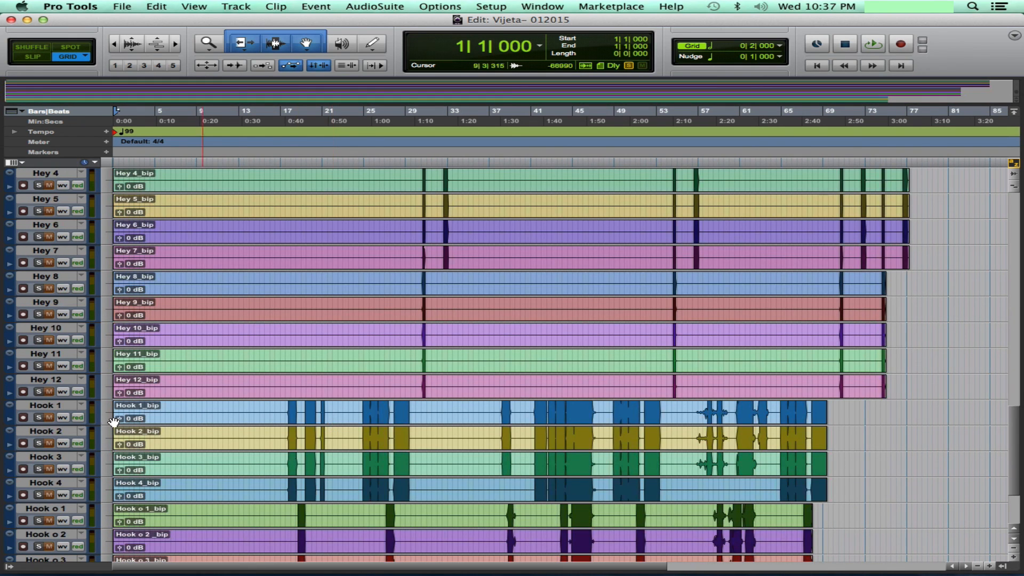
scroll(51, 361, up, 13)
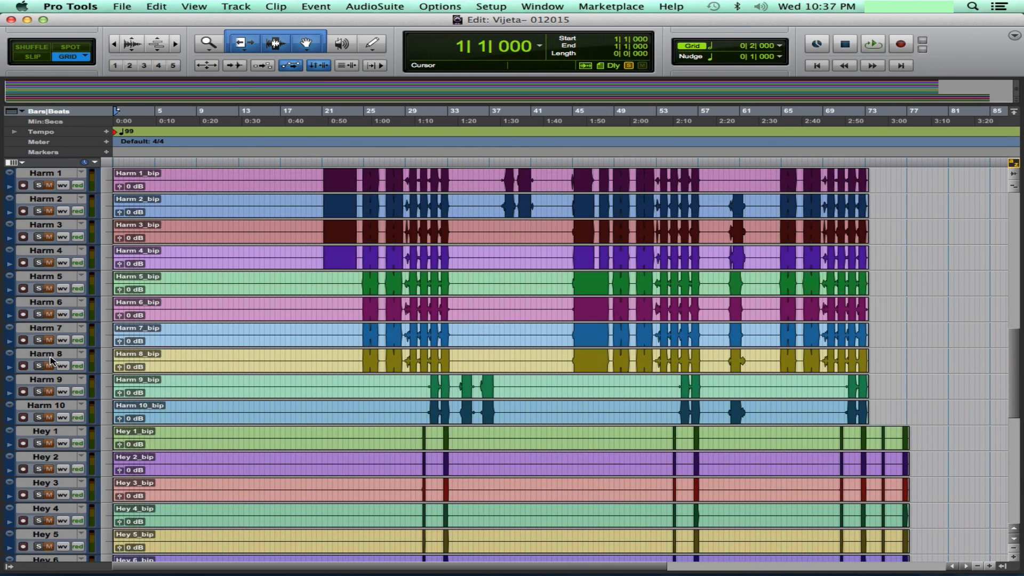
scroll(51, 360, down, 17)
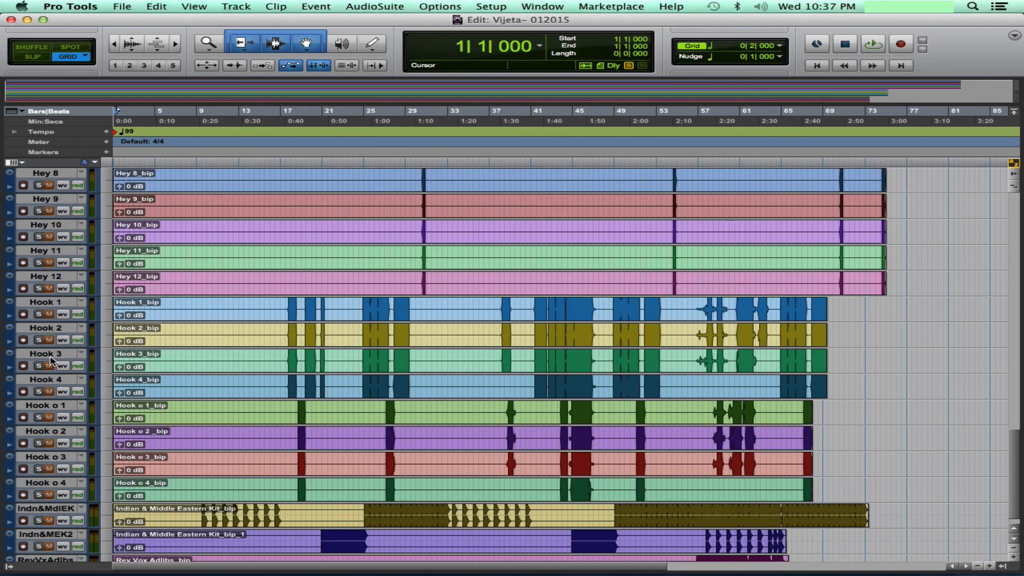
click(40, 302)
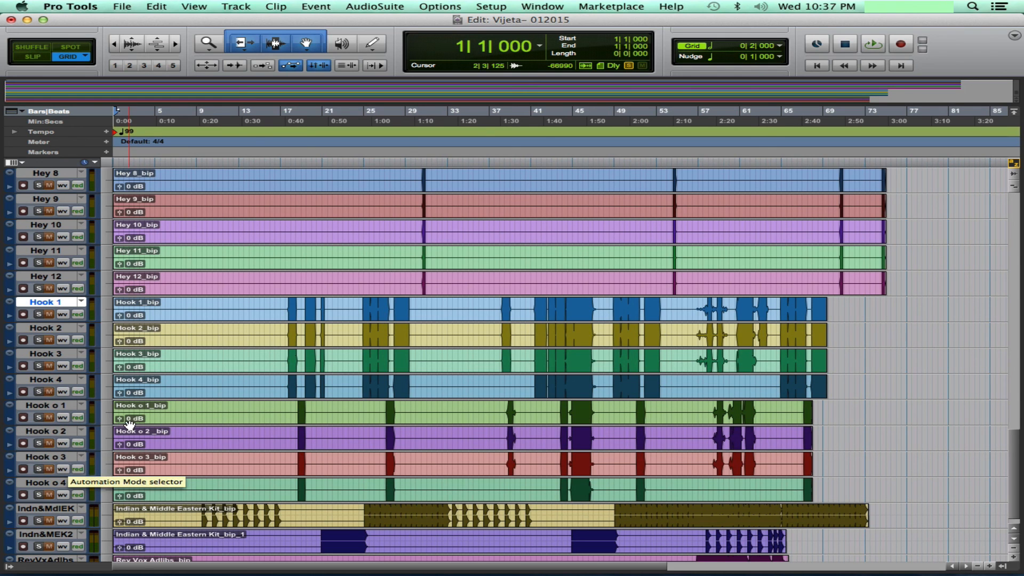
scroll(130, 425, up, 8)
scroll(129, 424, up, 4)
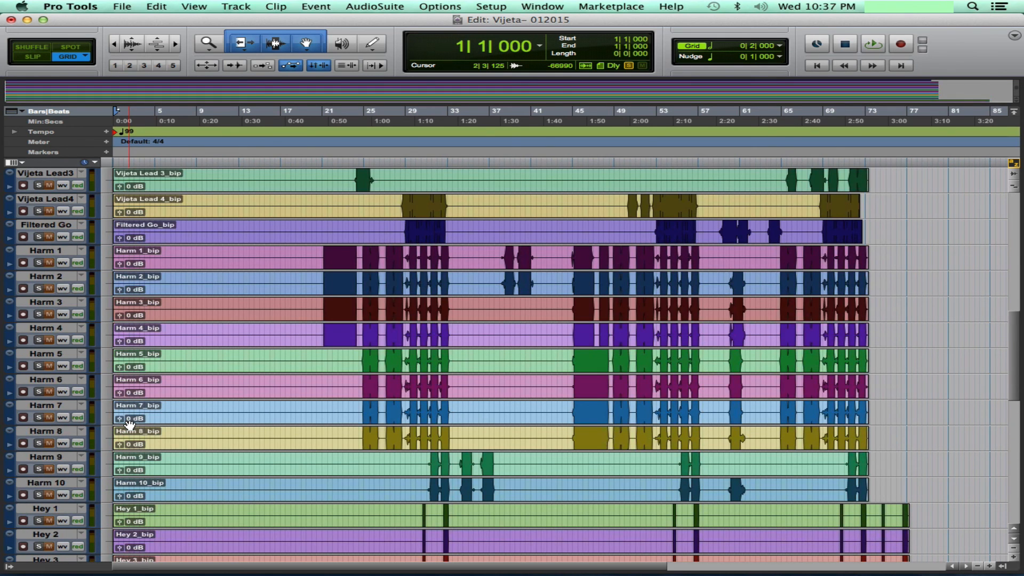
scroll(130, 424, up, 2)
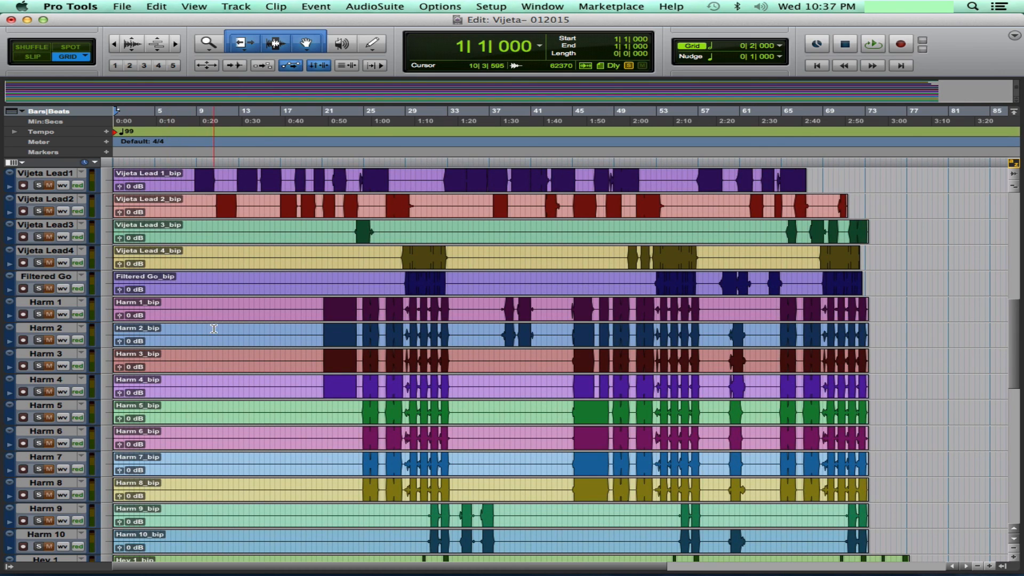
scroll(214, 329, down, 20)
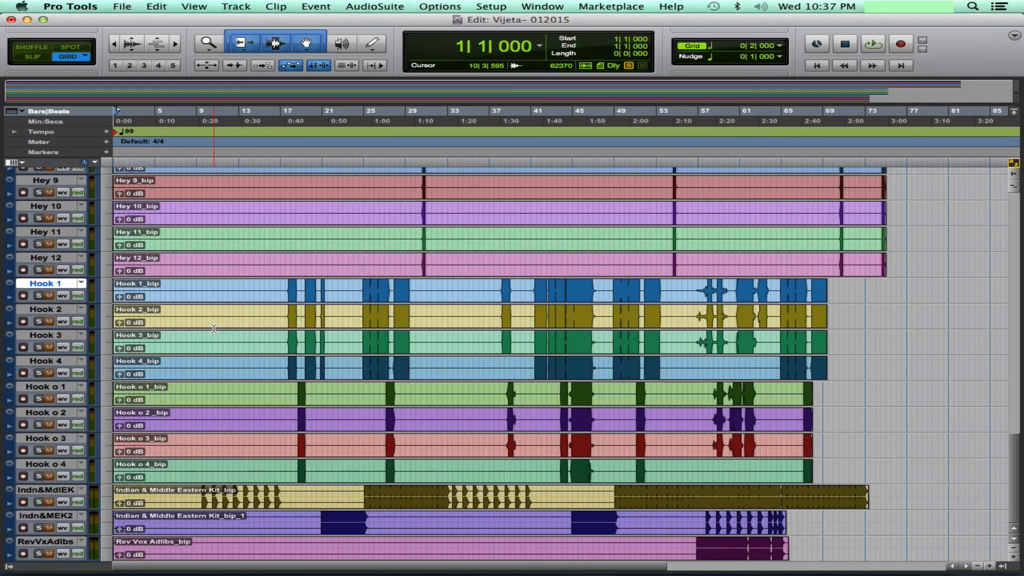
scroll(214, 329, up, 16)
scroll(214, 328, down, 19)
Move the Indn&MdlEK and Indn&MEK2 percussion tracks together up among the instruments, between Strings 4 and Strings.
click(57, 492)
shift+click(52, 517)
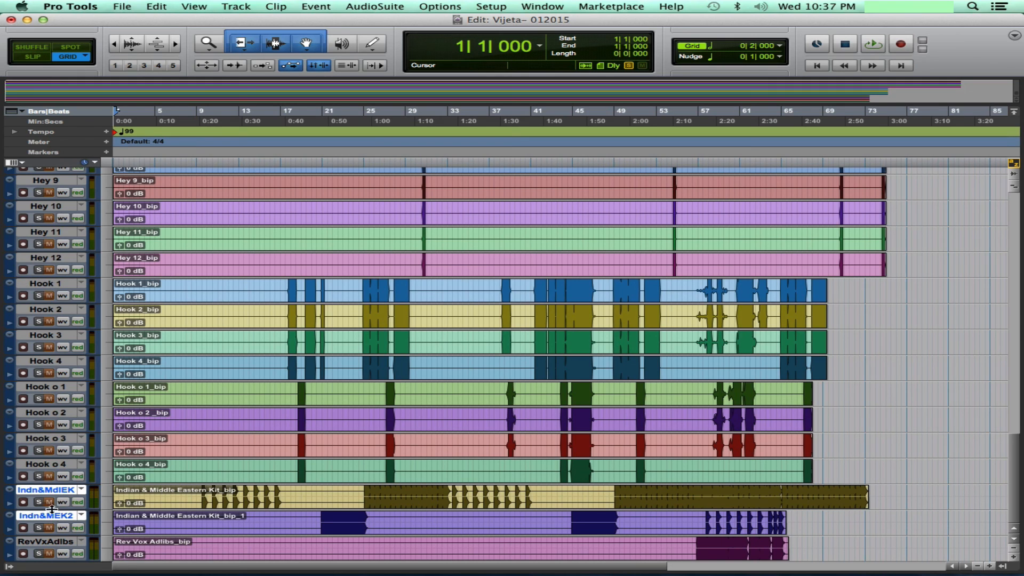
drag(48, 492, 54, 394)
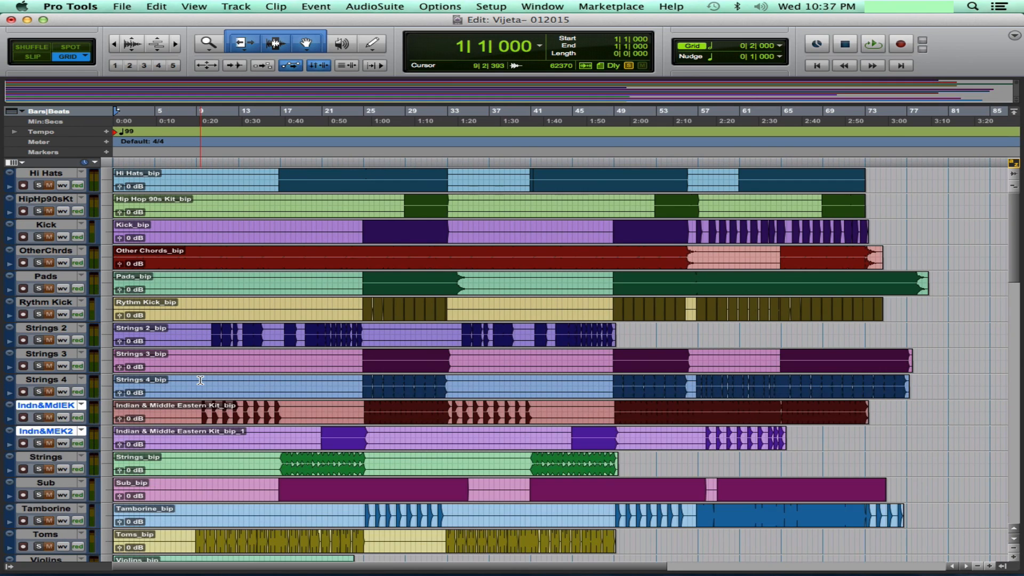
scroll(200, 383, down, 10)
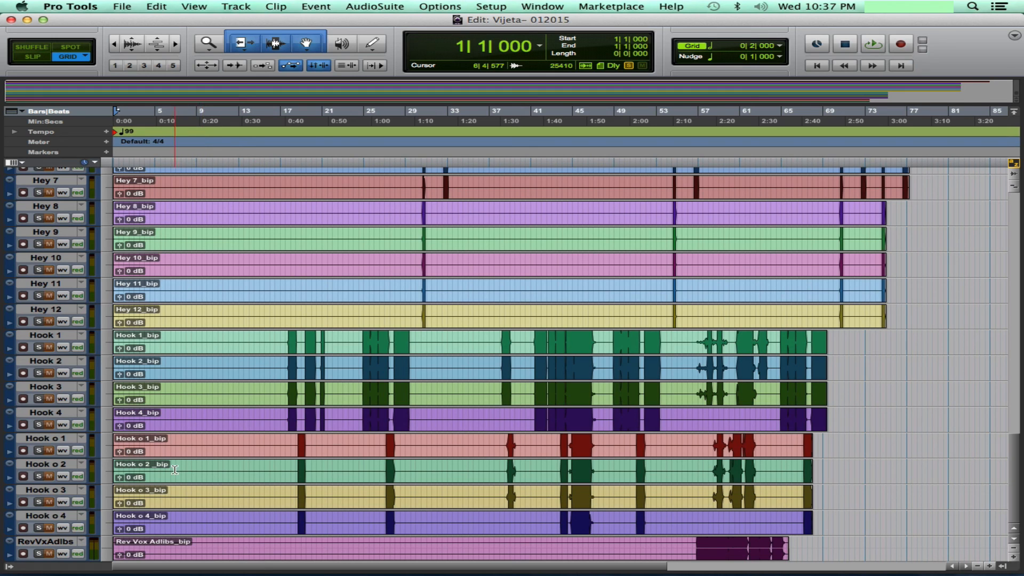
Move the RevVxAdlbs track up among the vocals, between Filtered Go and Harm 1.
click(56, 543)
drag(55, 545, 120, 409)
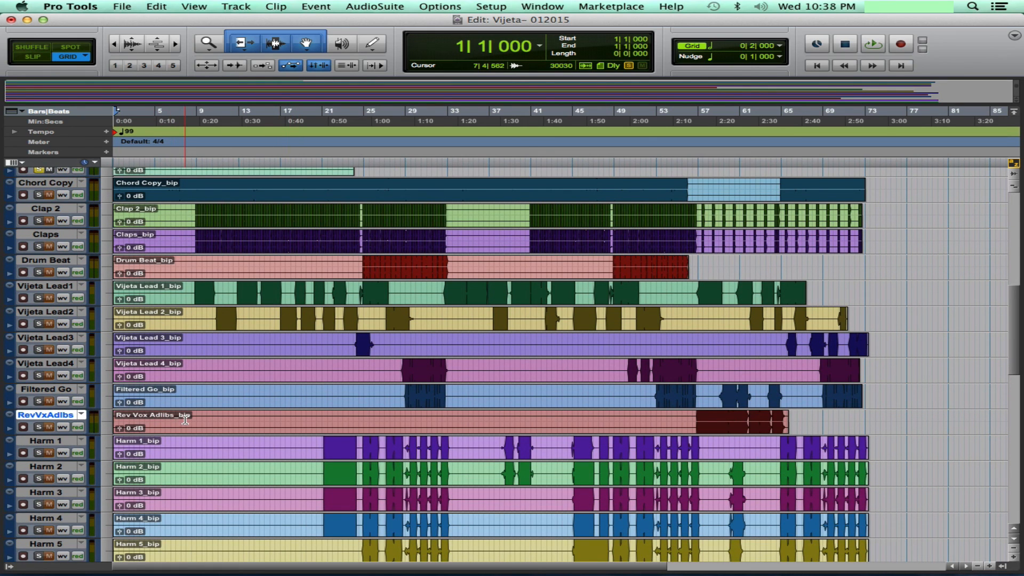
scroll(186, 420, down, 7)
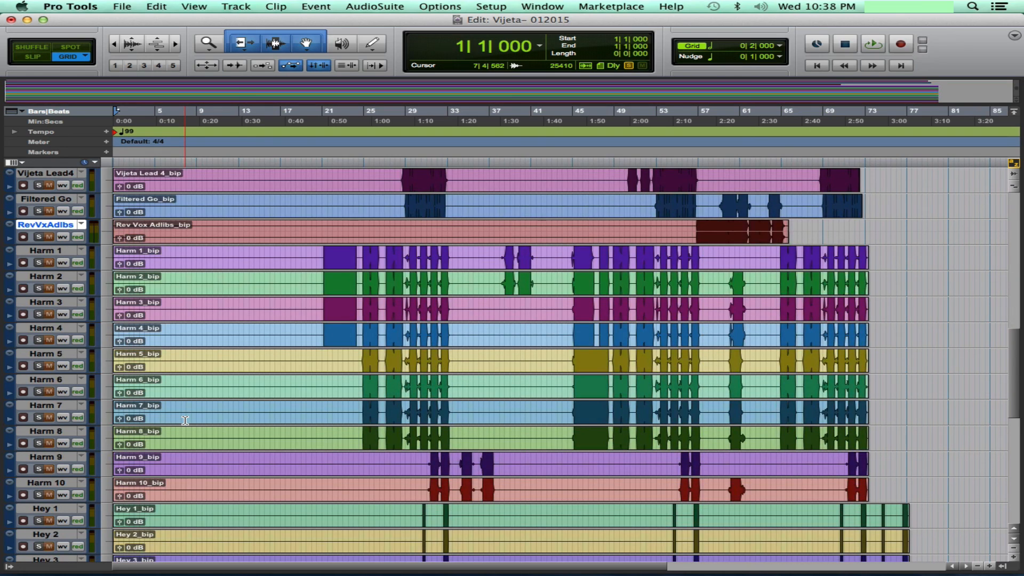
scroll(185, 420, down, 10)
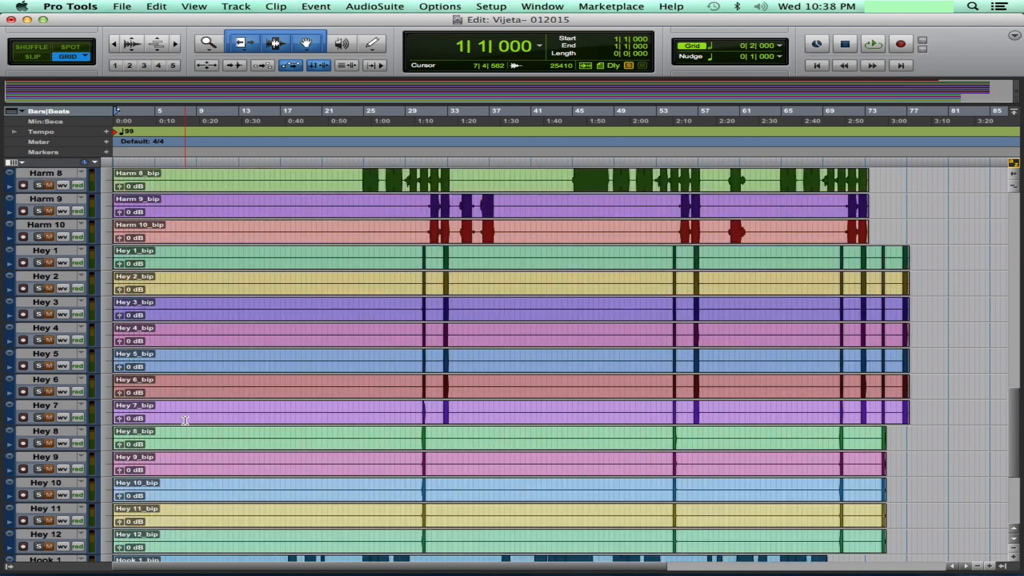
scroll(185, 420, up, 16)
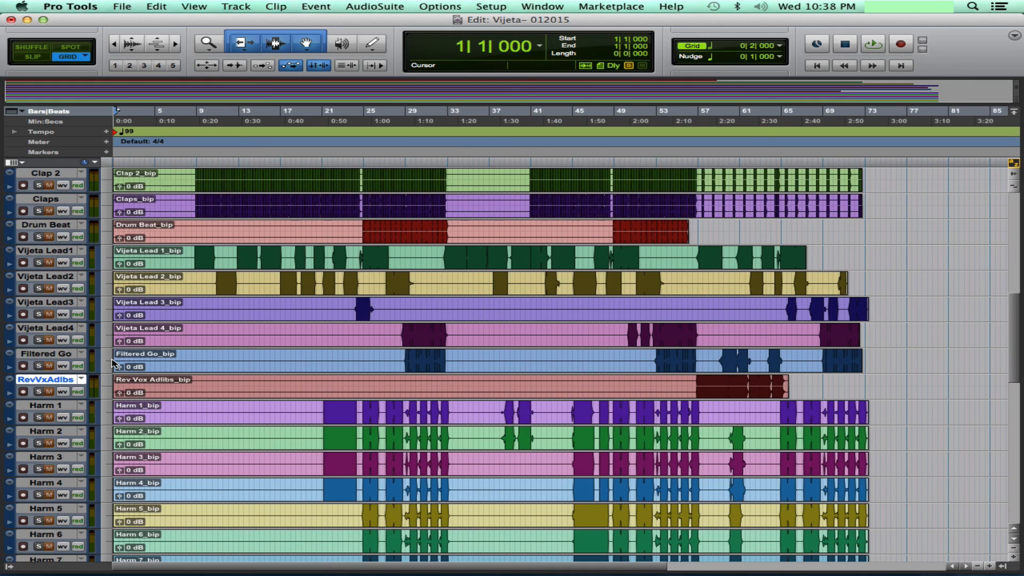
Turn off solo on the Violins track.
scroll(181, 307, down, 10)
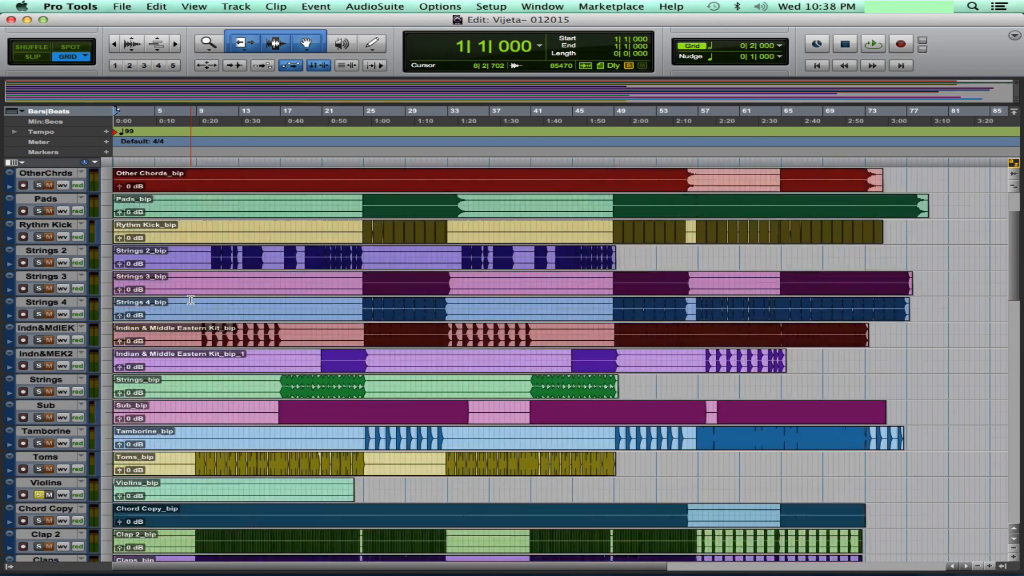
scroll(190, 300, up, 7)
scroll(191, 300, up, 10)
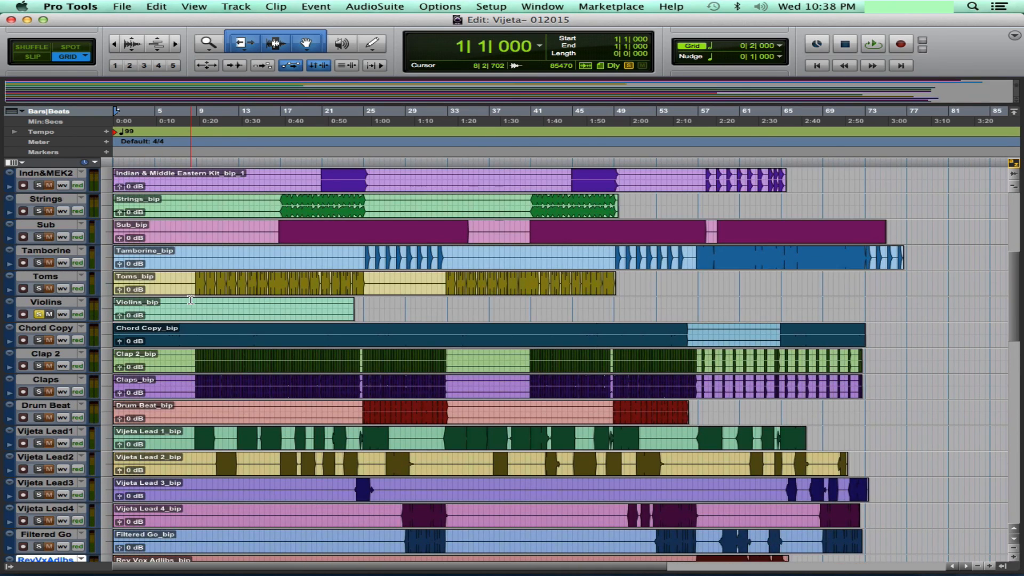
click(39, 315)
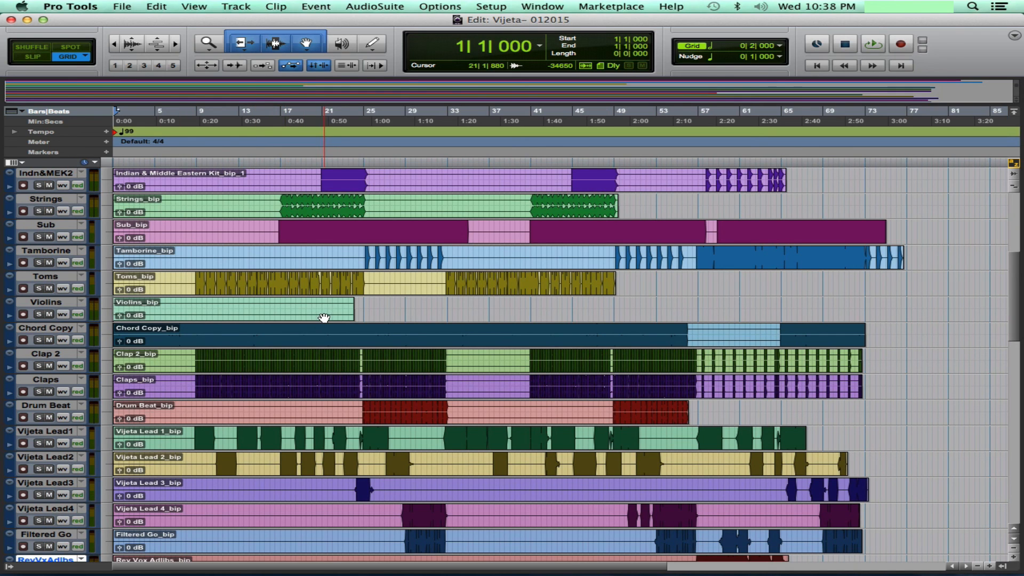
scroll(323, 319, down, 5)
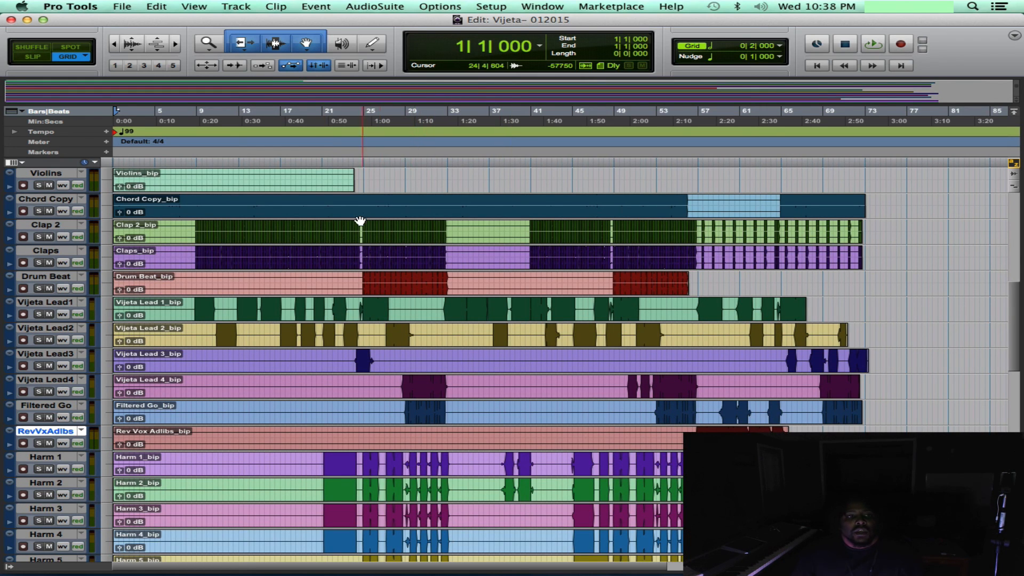
scroll(361, 220, down, 20)
scroll(360, 221, up, 20)
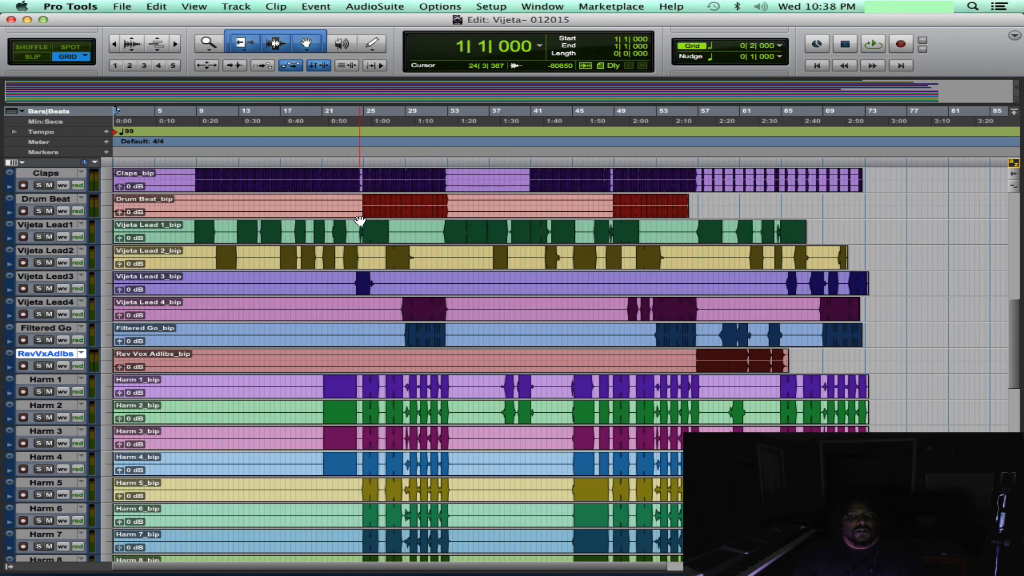
scroll(360, 220, down, 20)
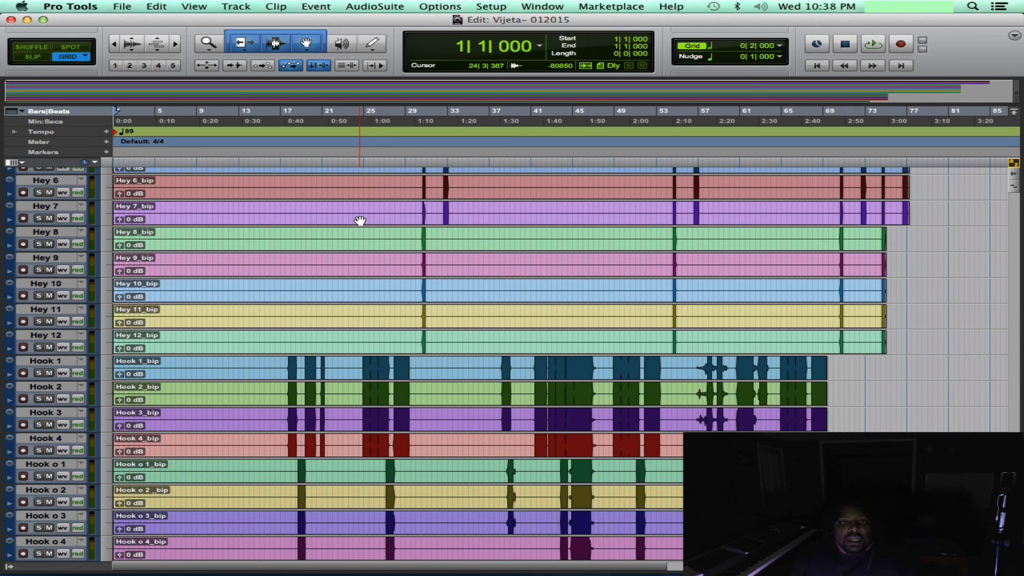